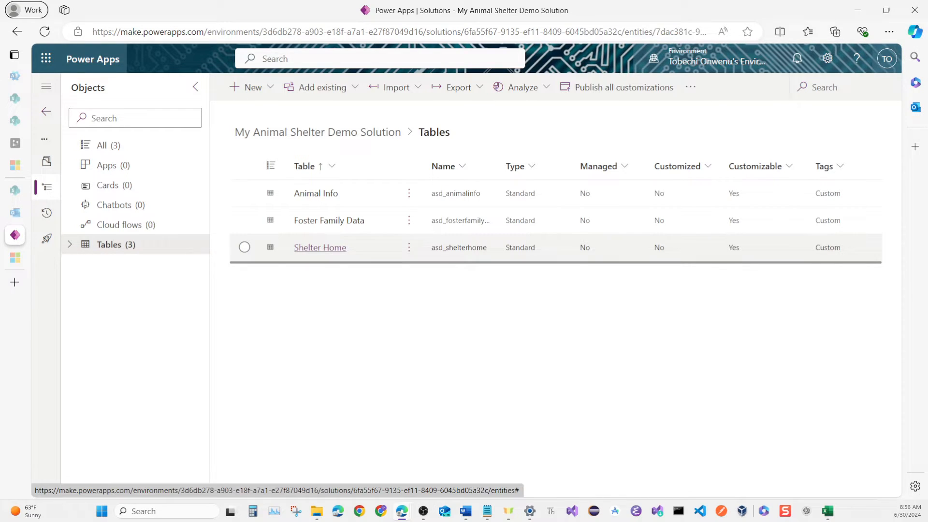
# Open the Active Shelter Homes view of the Shelter Home table for editing.
pyautogui.click(320, 247)
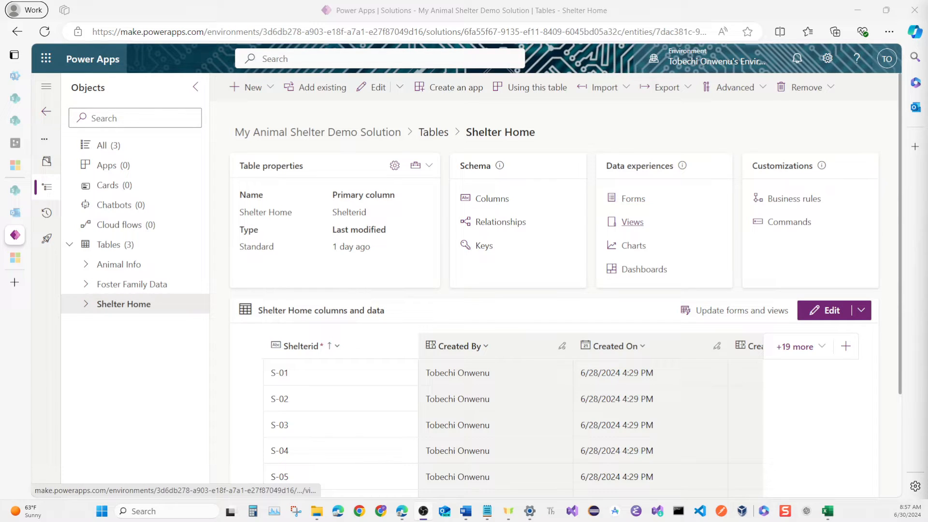
pyautogui.click(632, 222)
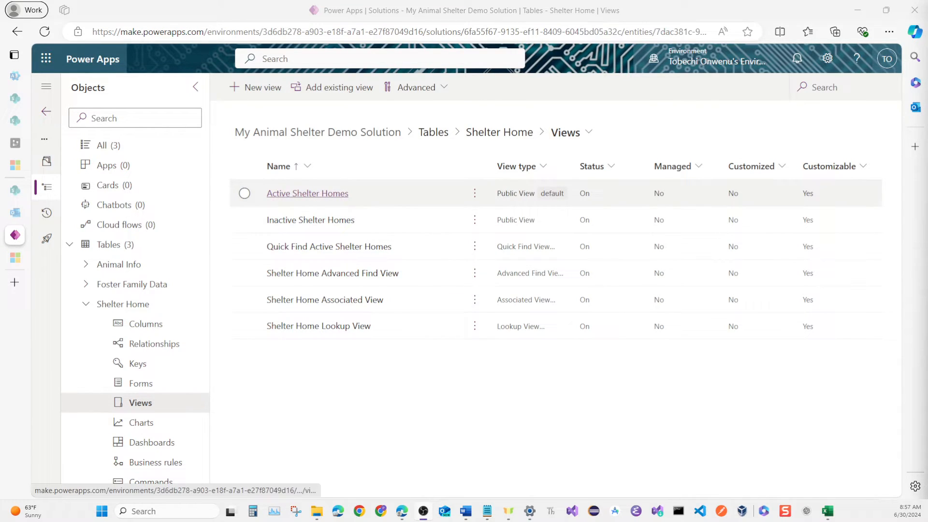
pyautogui.click(308, 194)
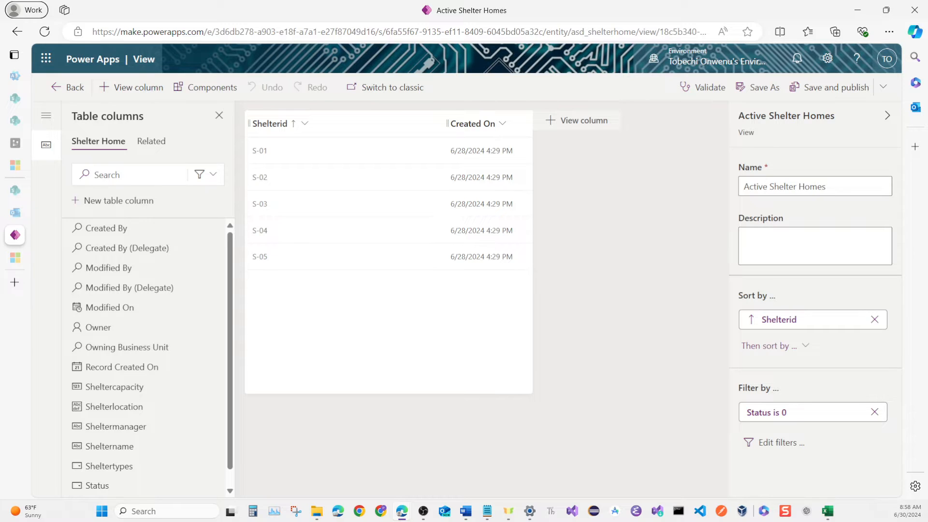
pyautogui.hotkey('alt', 'Tab')
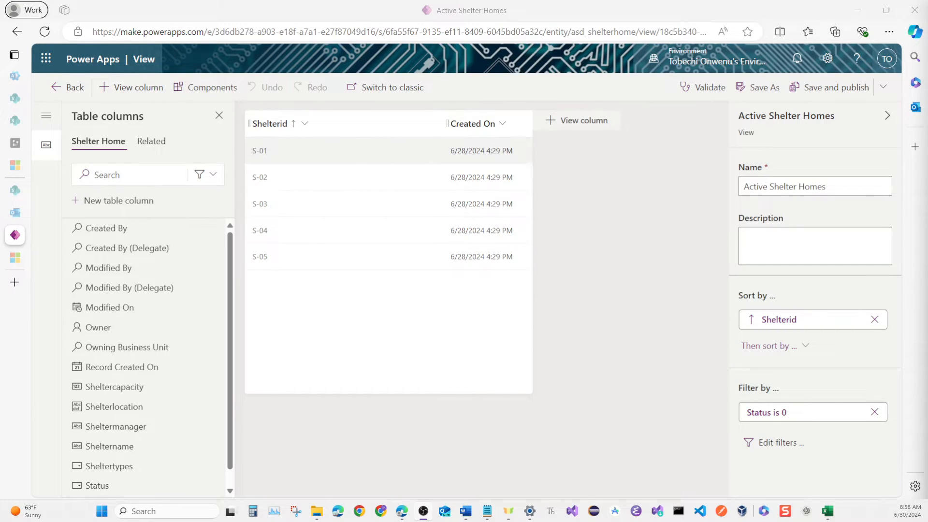
# Replace the view's Created On column with Sheltername, Shelterlocation, Sheltercapacity and Sheltertypes, in that order after Shelterid.
pyautogui.click(503, 124)
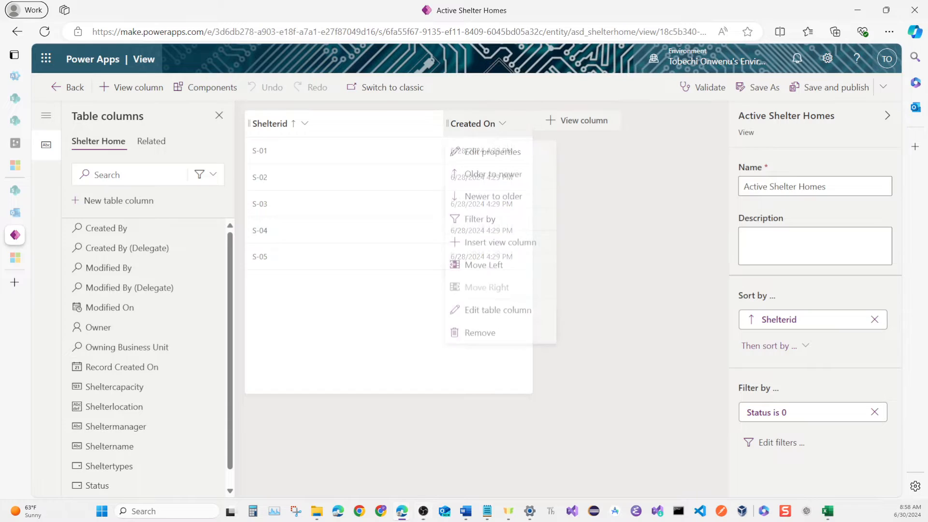
pyautogui.click(472, 337)
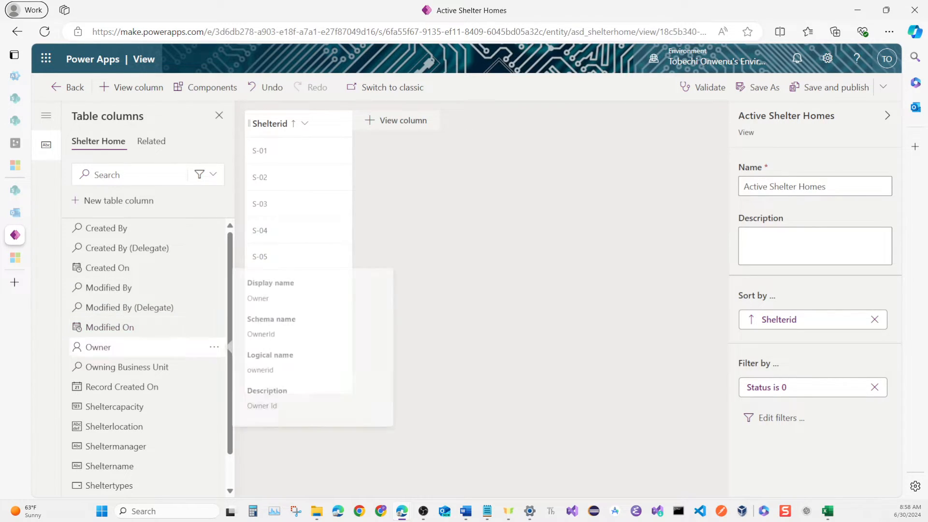
pyautogui.moveTo(121, 428)
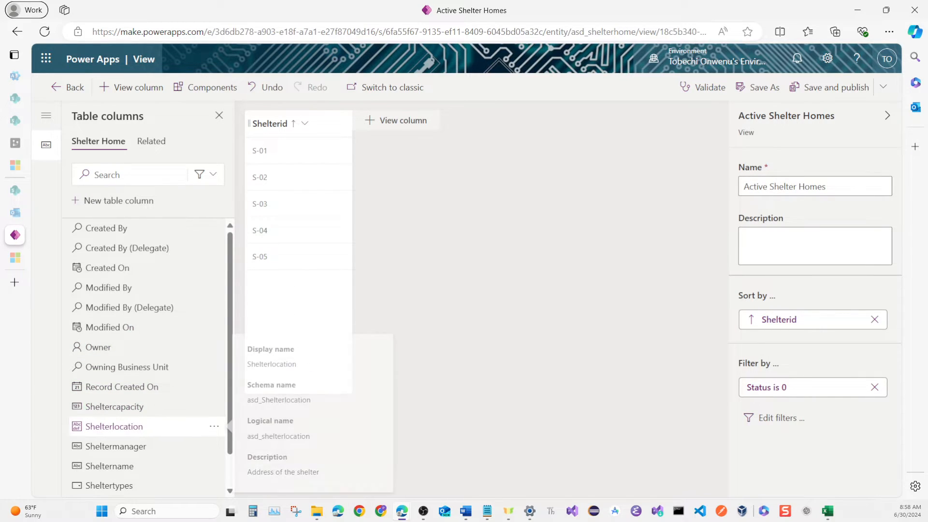
pyautogui.click(114, 427)
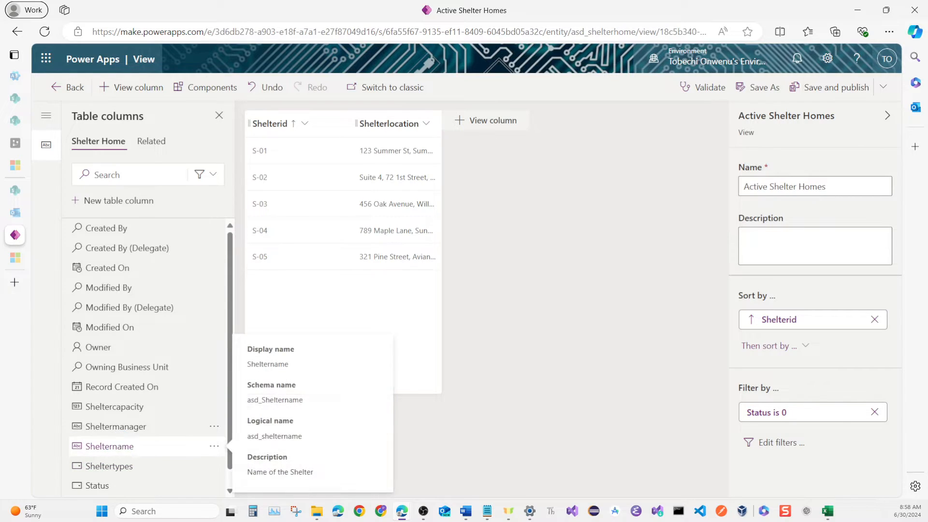
pyautogui.click(114, 446)
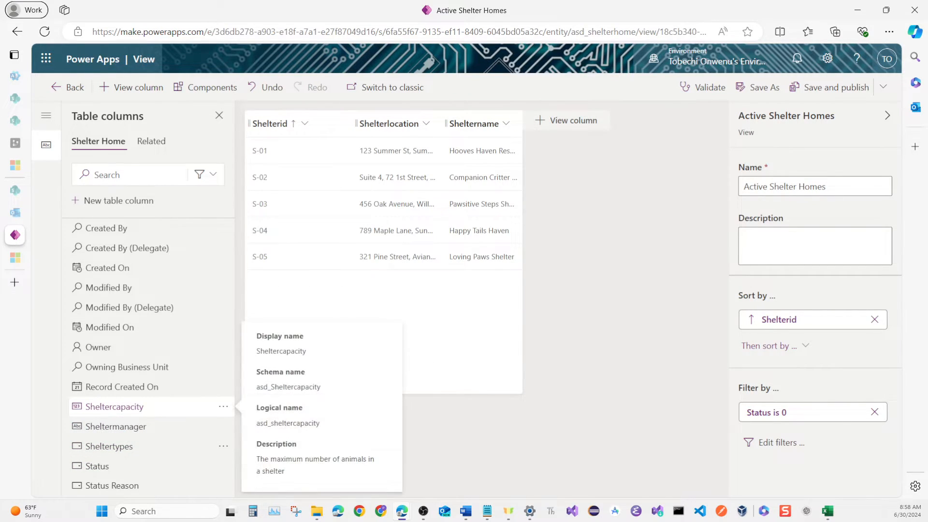
pyautogui.click(121, 409)
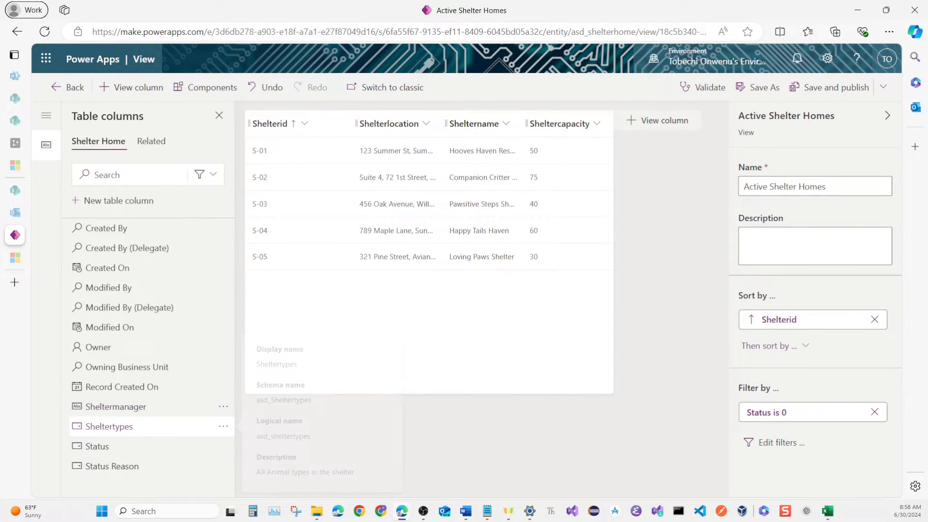
pyautogui.click(114, 427)
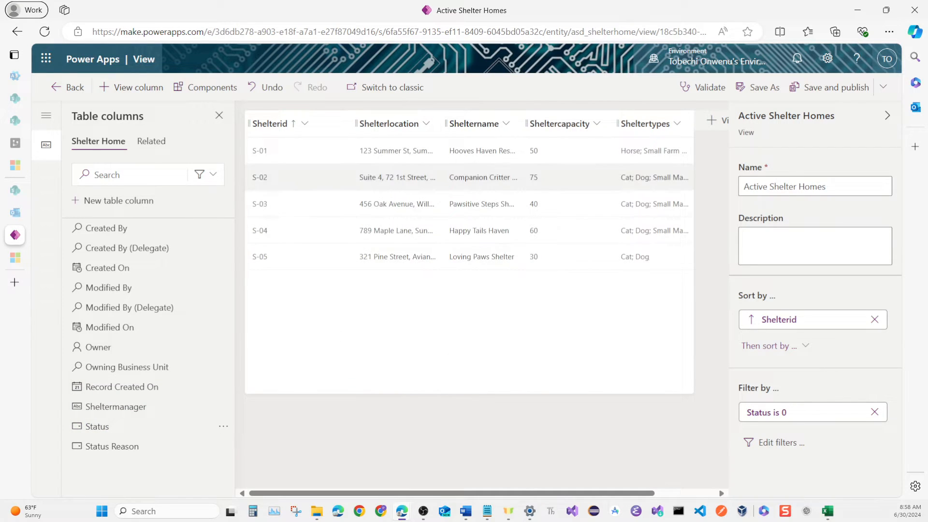
pyautogui.moveTo(474, 123); pyautogui.dragTo(384, 124)
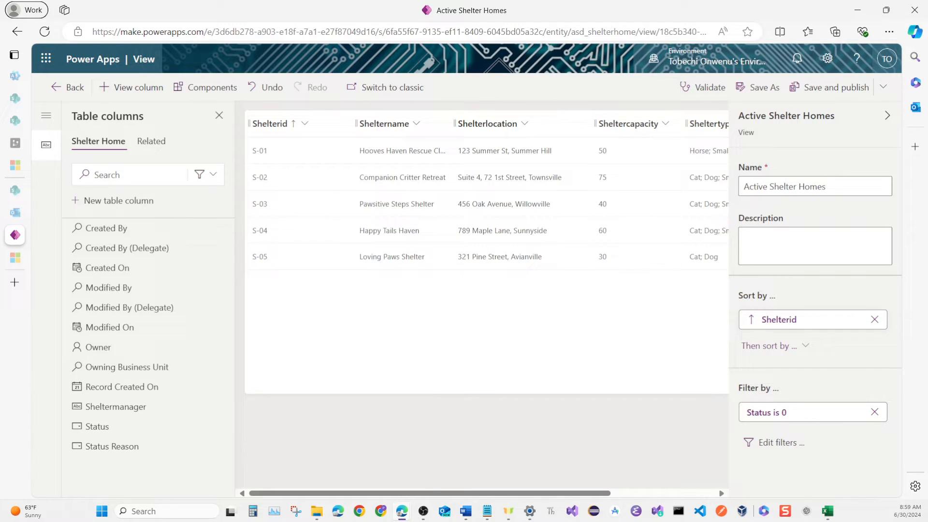
# Change the view's sorting from Shelterid to Sheltername ascending, and save and publish the view.
pyautogui.click(874, 319)
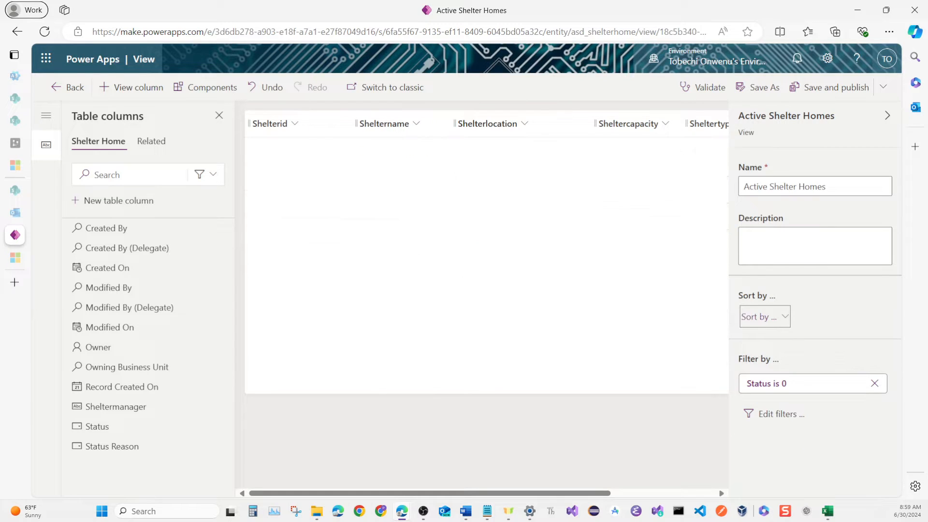
pyautogui.click(765, 316)
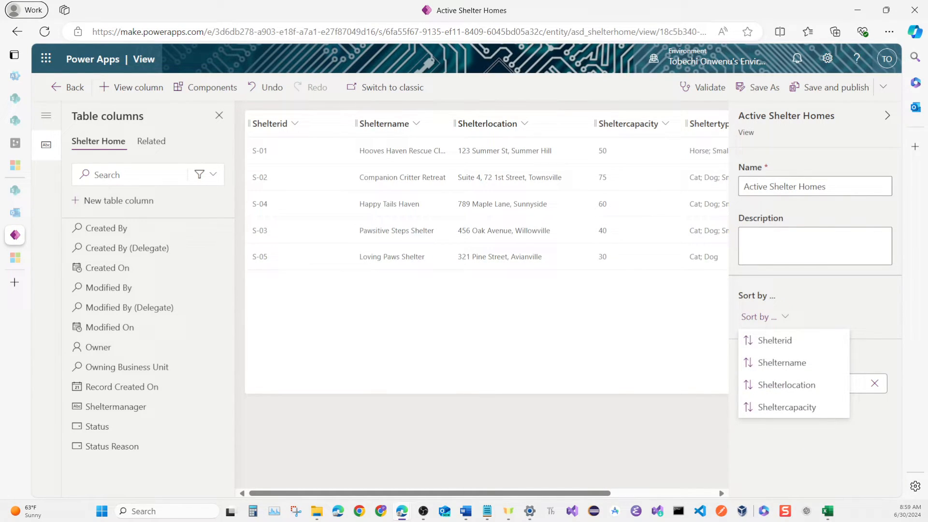
pyautogui.click(788, 363)
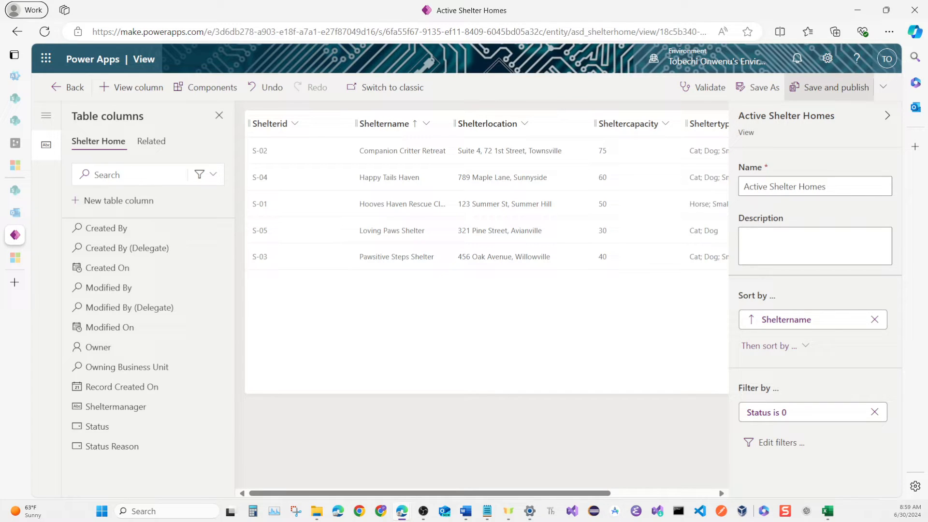
pyautogui.click(831, 88)
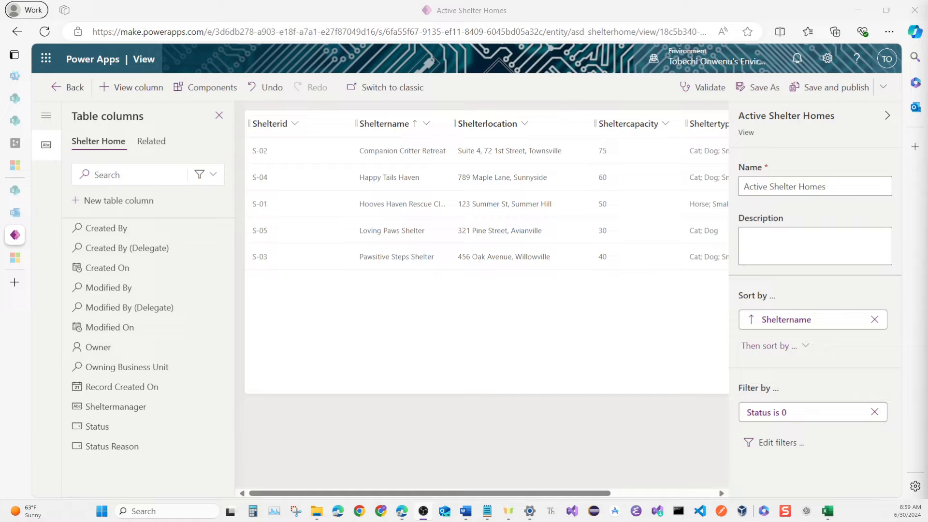
# Open the Shelter Home table's main Information form and hide its Owner field.
pyautogui.click(67, 87)
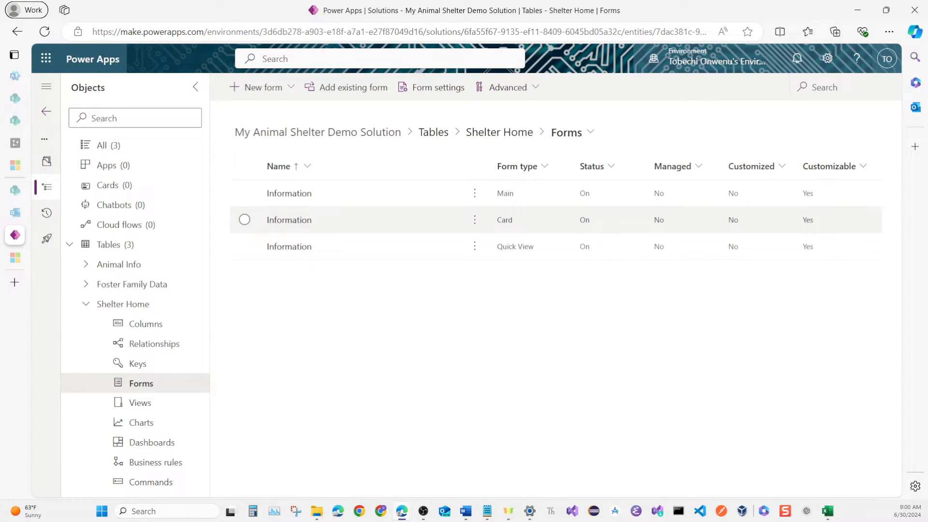
pyautogui.click(289, 193)
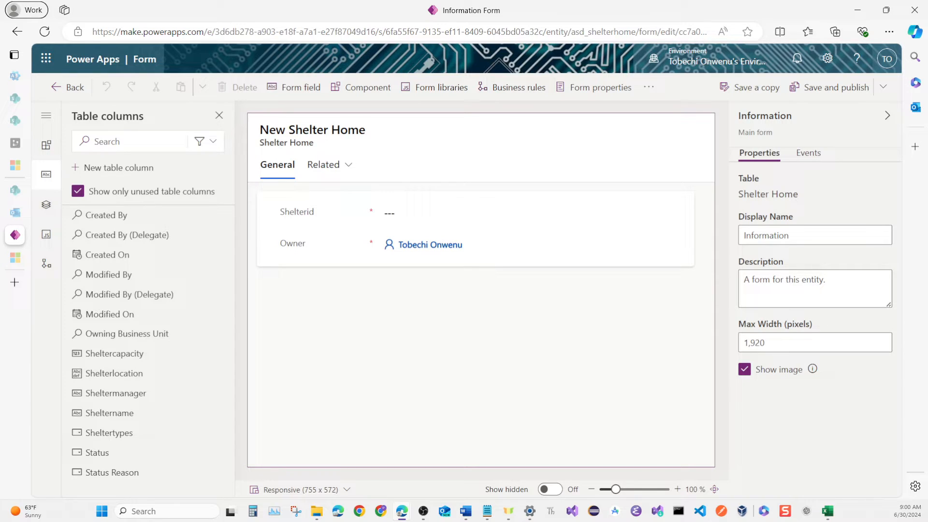
pyautogui.click(291, 243)
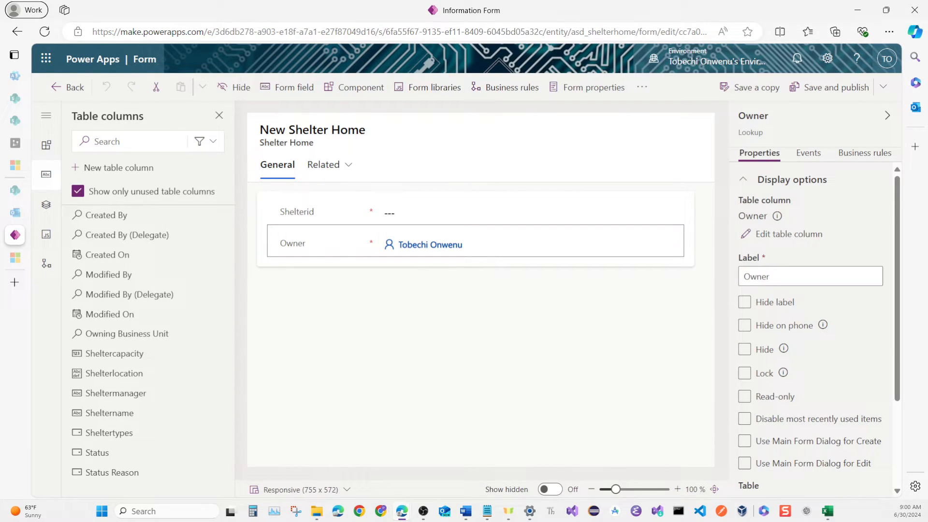
pyautogui.click(234, 87)
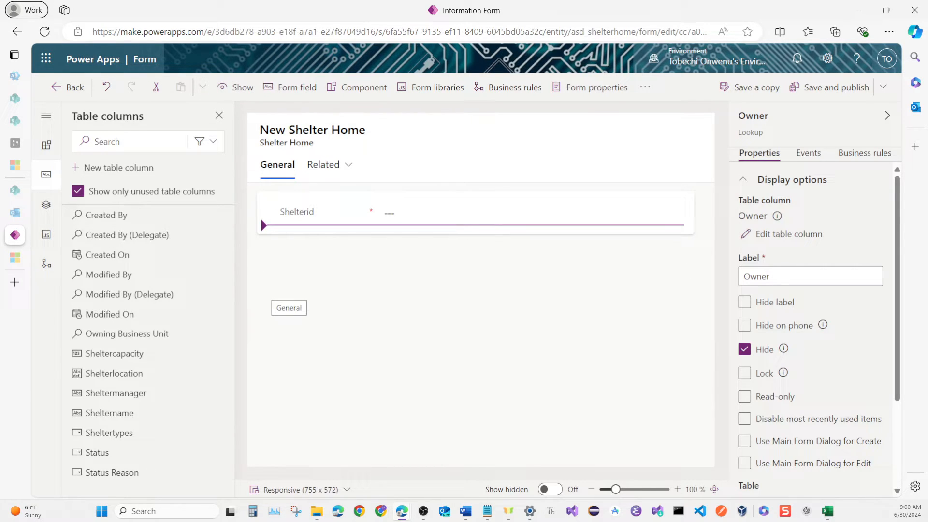
# Set the name of the form's General tab to General, matching its label.
pyautogui.click(290, 319)
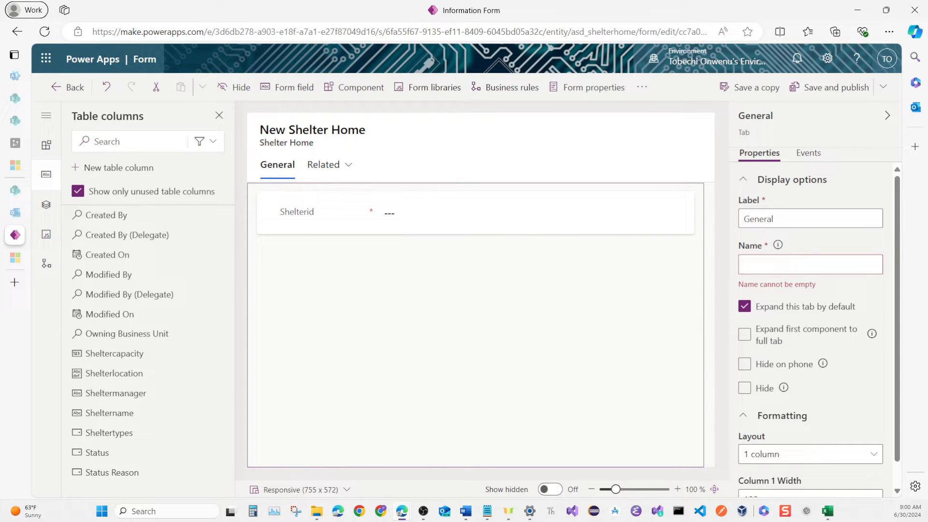
pyautogui.click(764, 266)
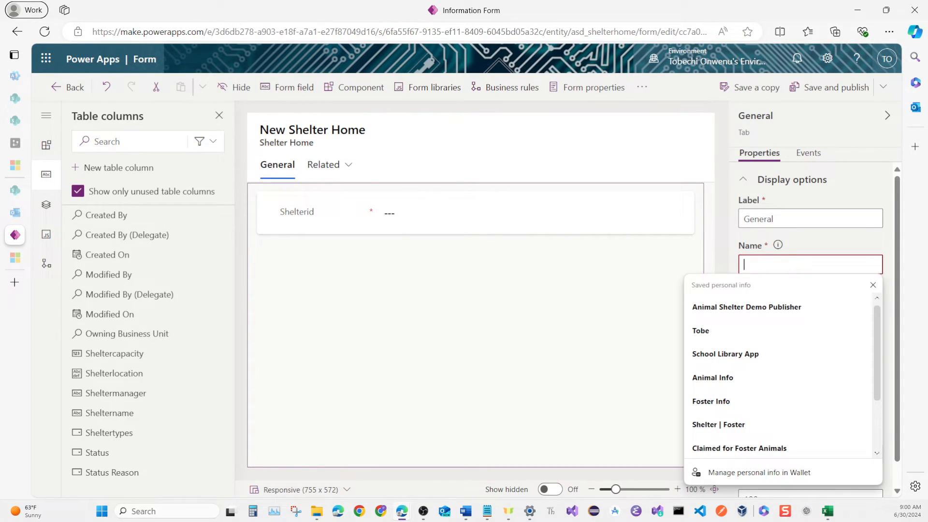
pyautogui.doubleClick(768, 219)
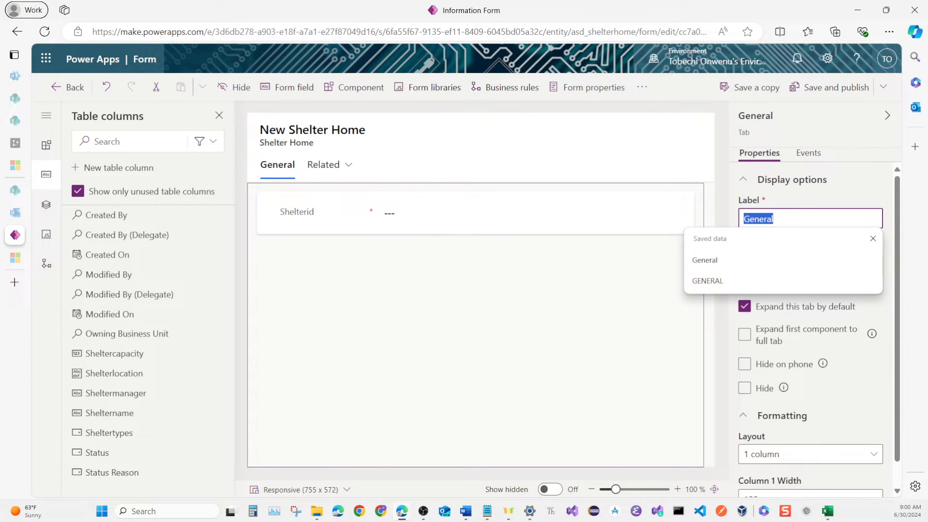
pyautogui.click(775, 219)
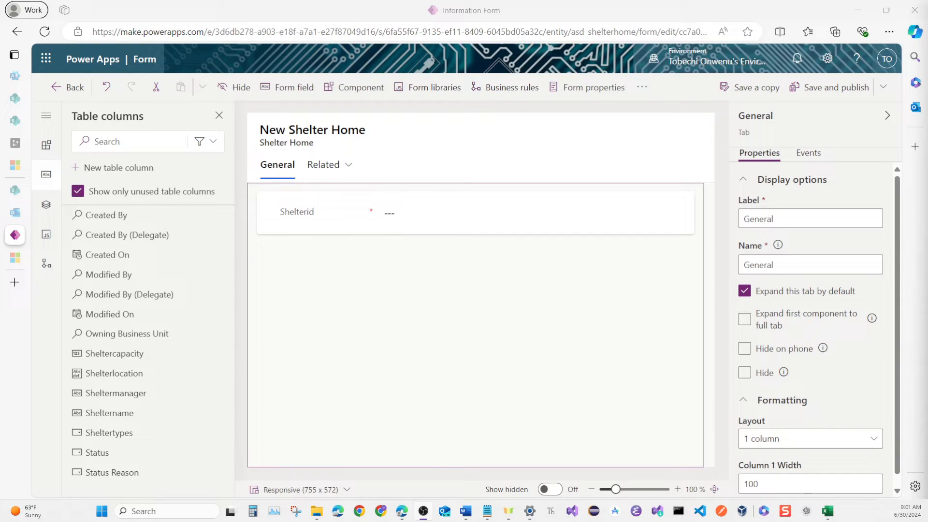
# Add Sheltername, Shelterlocation, Sheltermanager, Sheltercapacity and Sheltertypes below Shelterid on the form, in that order.
pyautogui.click(314, 220)
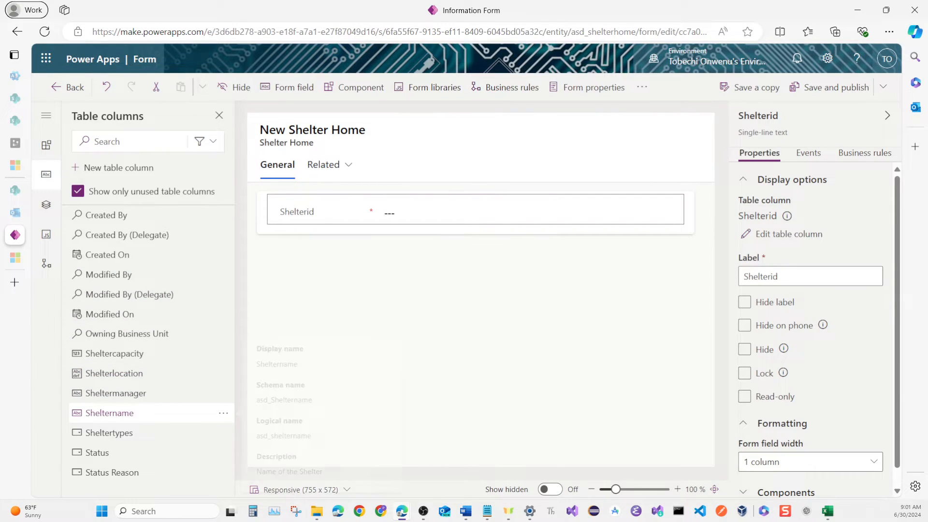
pyautogui.click(145, 413)
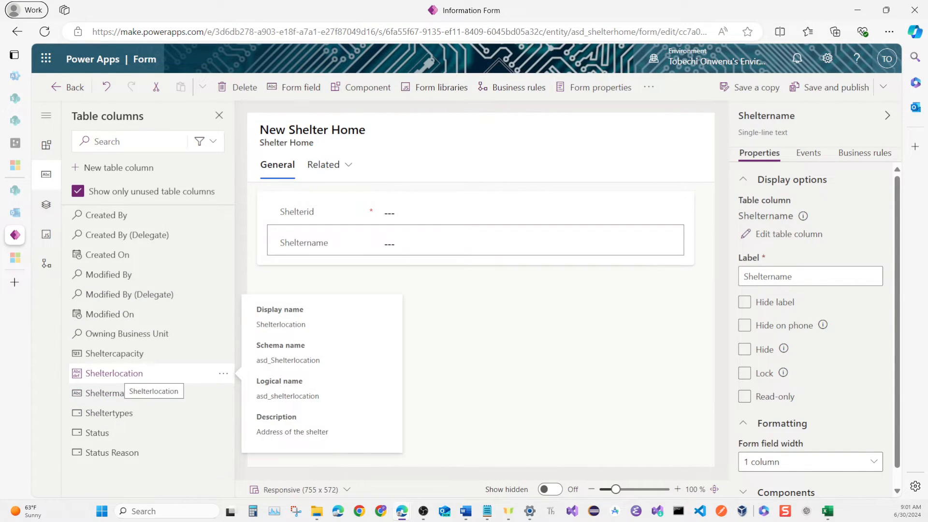
pyautogui.click(146, 374)
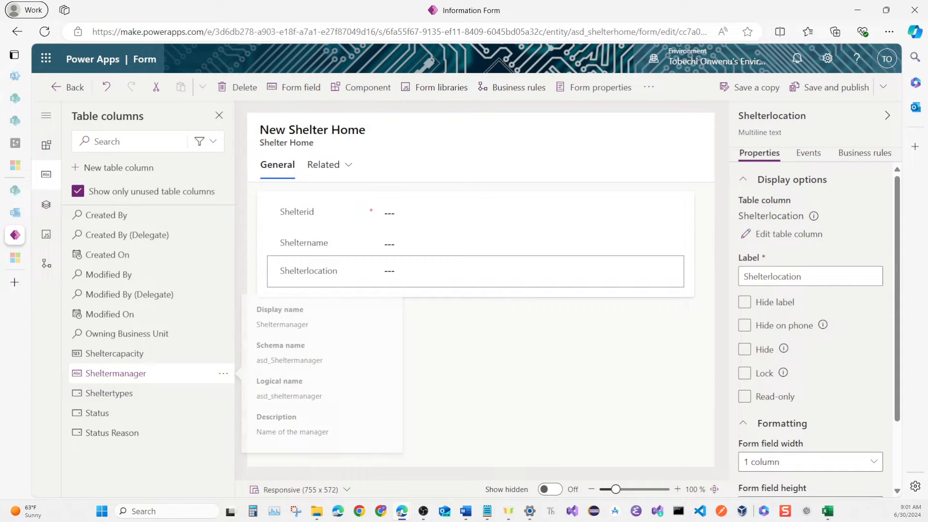
pyautogui.click(145, 373)
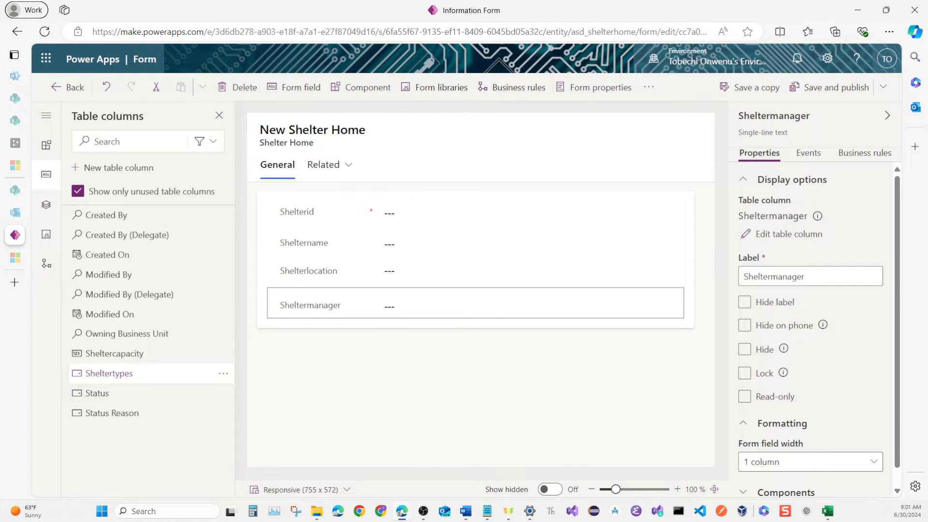
pyautogui.click(145, 373)
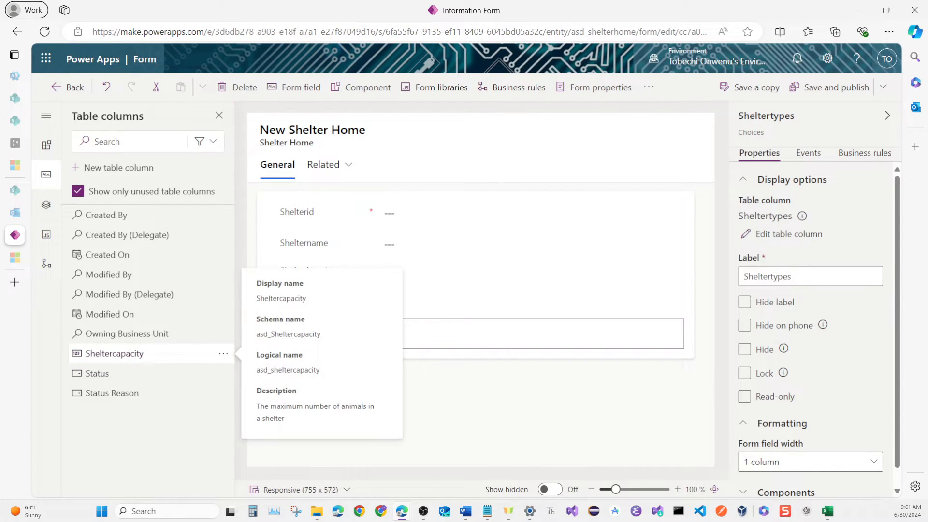
pyautogui.click(145, 353)
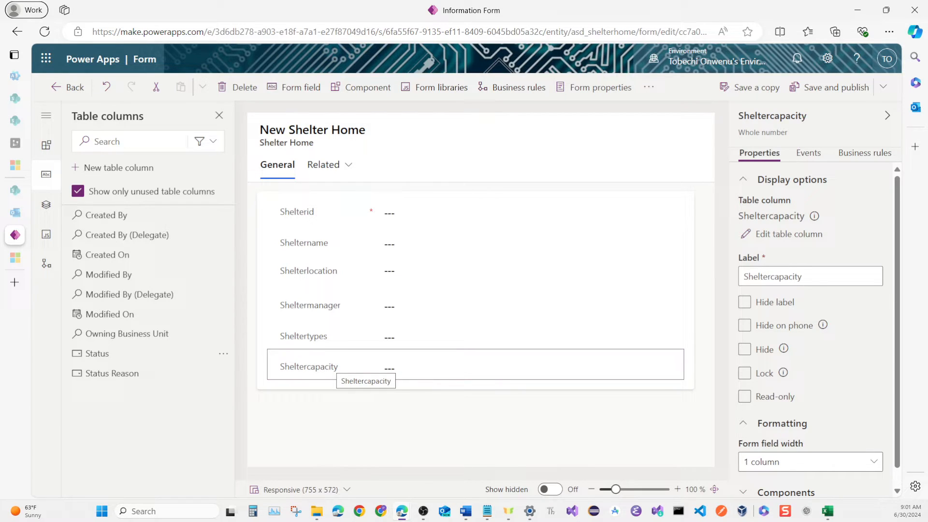
pyautogui.moveTo(336, 363); pyautogui.dragTo(389, 339)
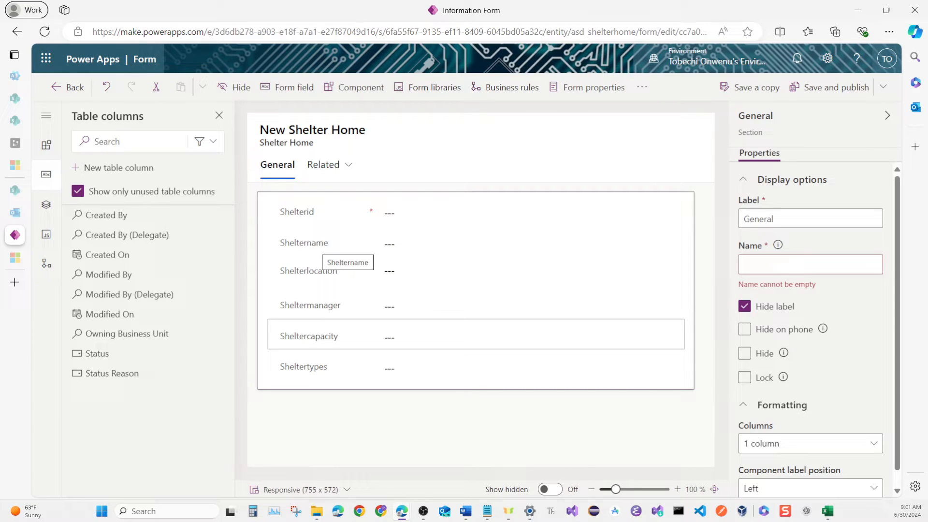
# Fill in the required name of the form's General section with the copied label text.
pyautogui.click(759, 263)
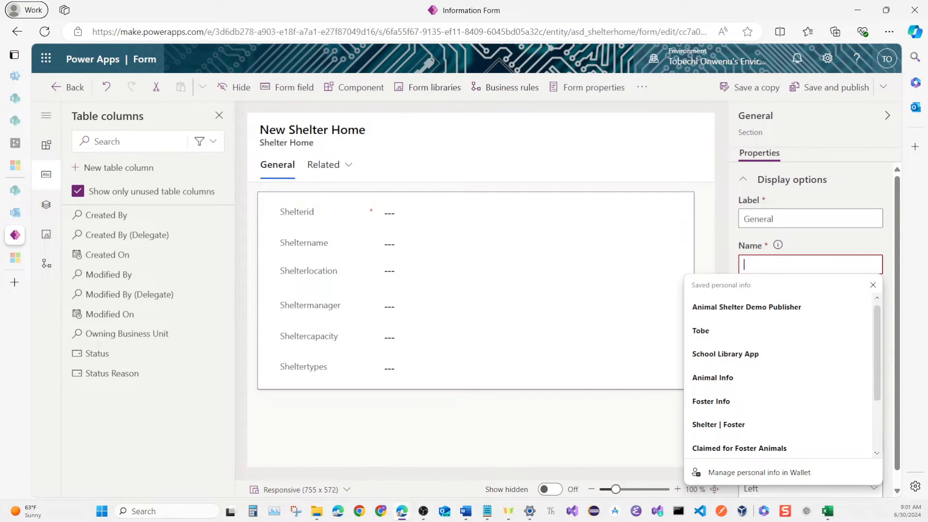
pyautogui.rightClick(760, 264)
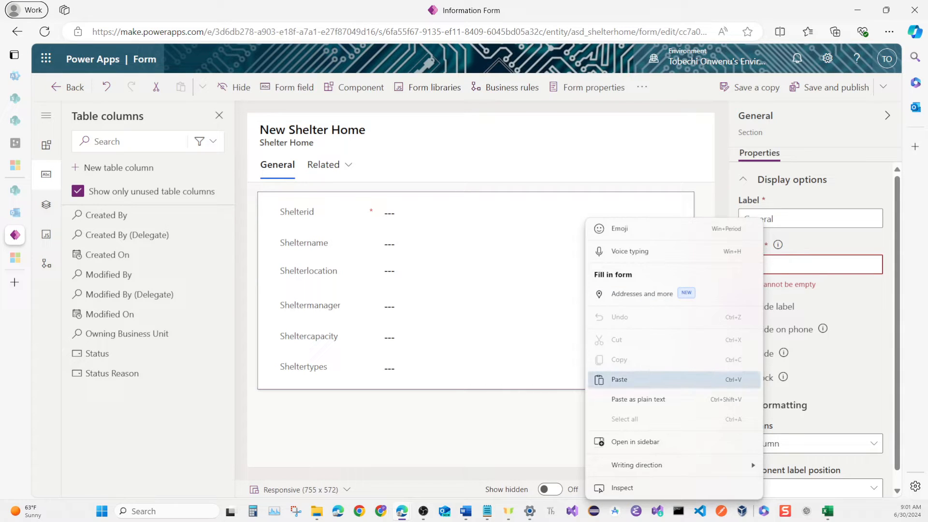
pyautogui.click(619, 379)
pyautogui.click(604, 430)
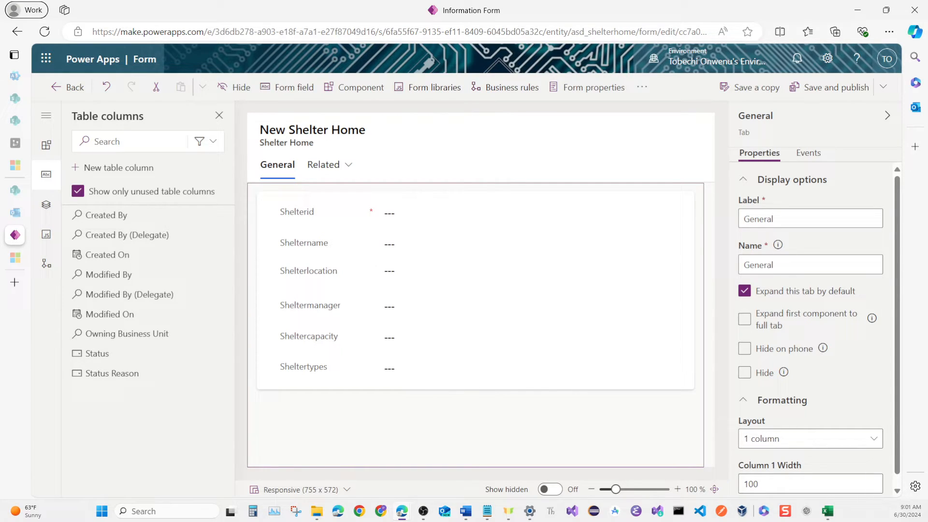
pyautogui.hotkey('alt', 'Tab')
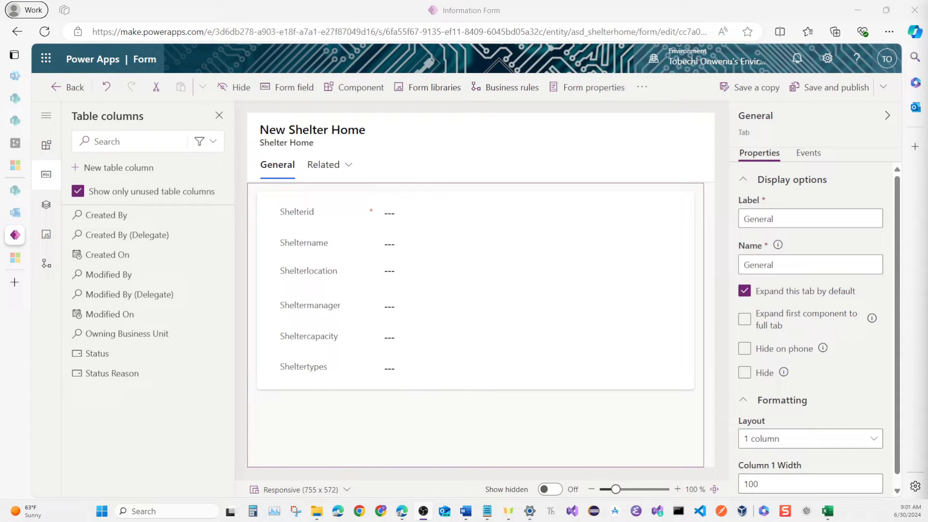
# Move Shelterid into the main form's header, save and publish the form, and return to the forms list.
pyautogui.moveTo(296, 212); pyautogui.dragTo(573, 146)
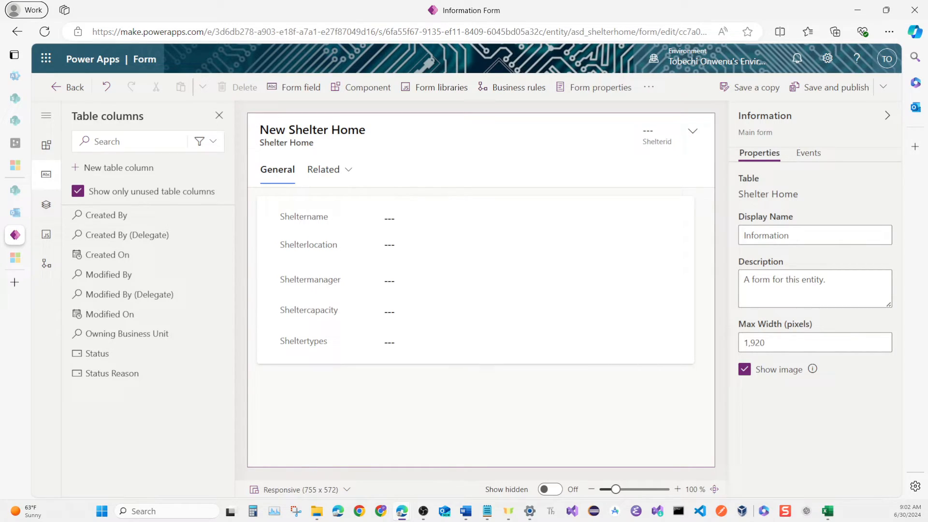
pyautogui.click(830, 87)
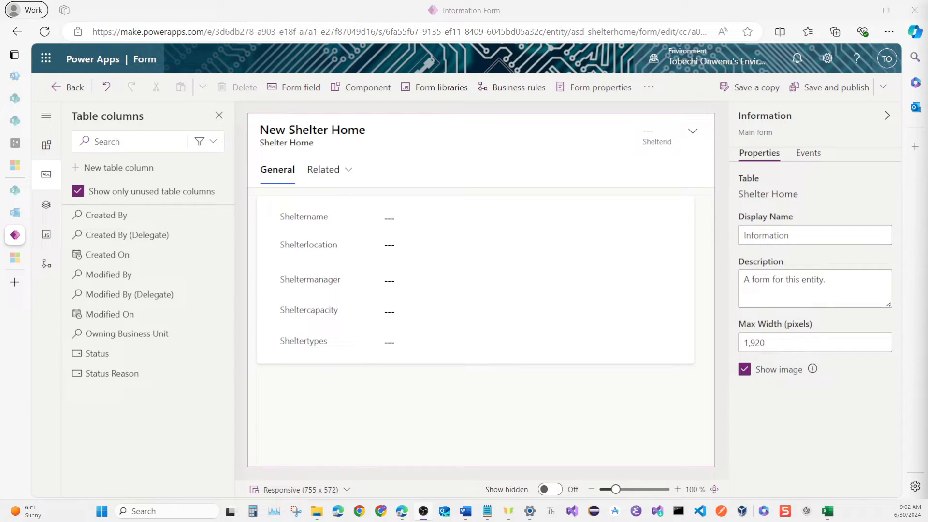
pyautogui.click(68, 87)
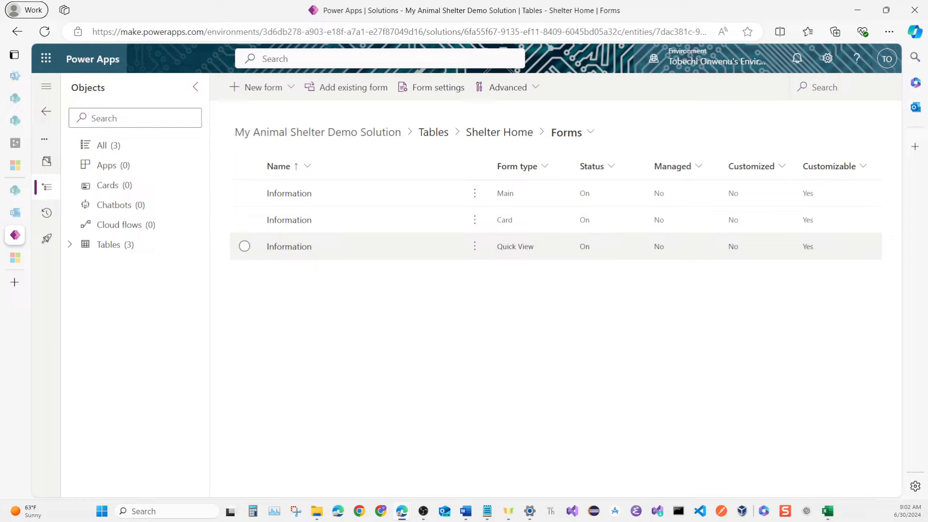
# Open the Shelter Home table's Quick View Information form and hide its Owner field.
pyautogui.click(290, 248)
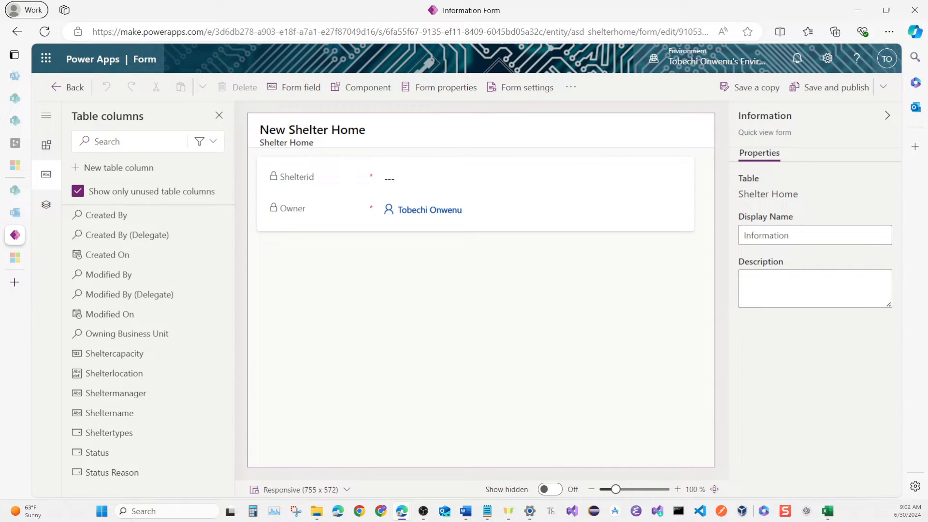
pyautogui.click(304, 212)
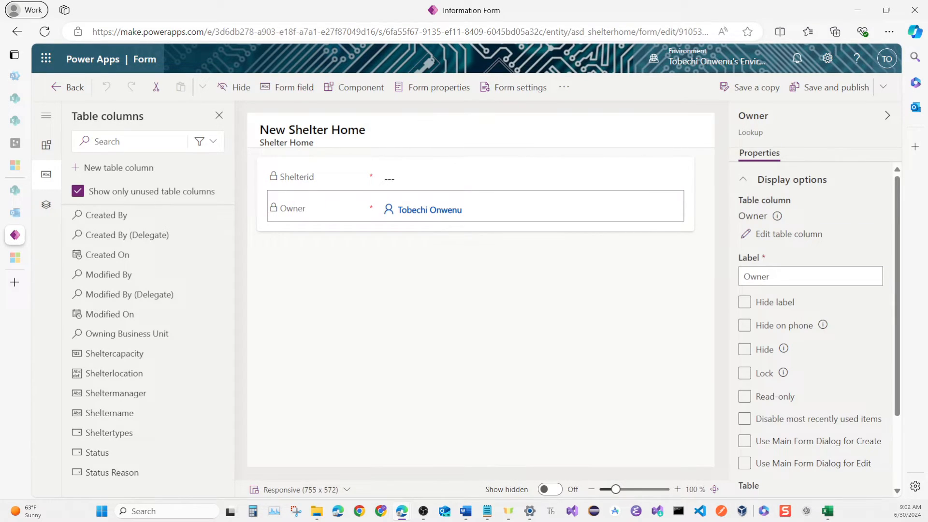
pyautogui.click(237, 87)
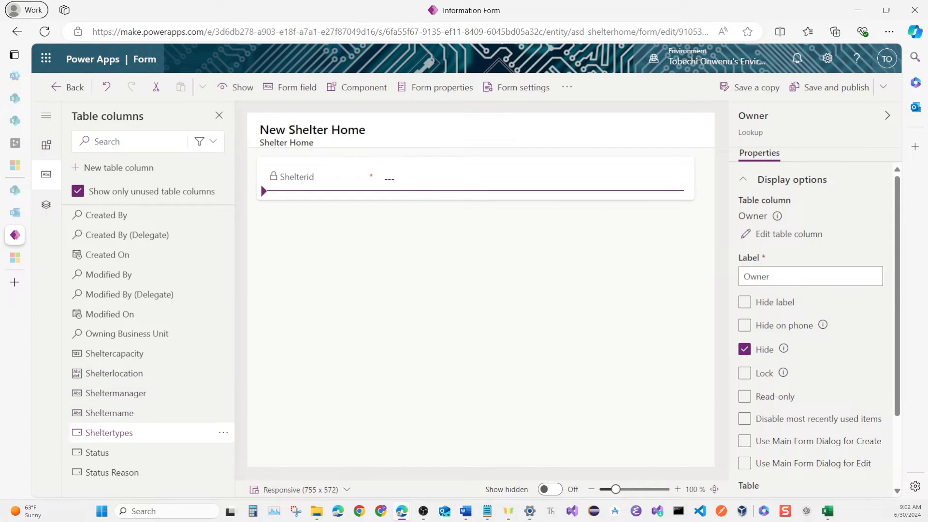
# Add Sheltername, Shelterlocation, Sheltermanager, Sheltercapacity and Sheltertypes to the quick view form in that order, and hide Shelterid.
pyautogui.click(110, 413)
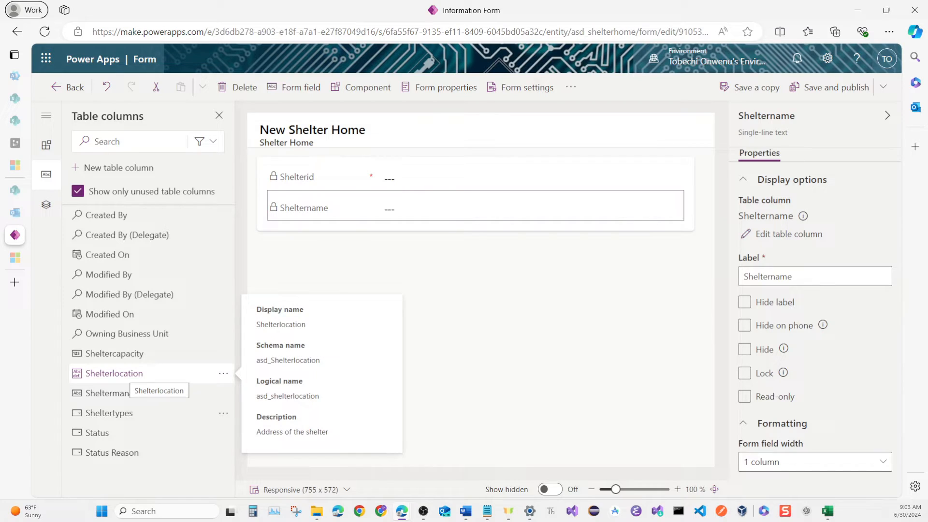
pyautogui.click(132, 374)
pyautogui.click(129, 373)
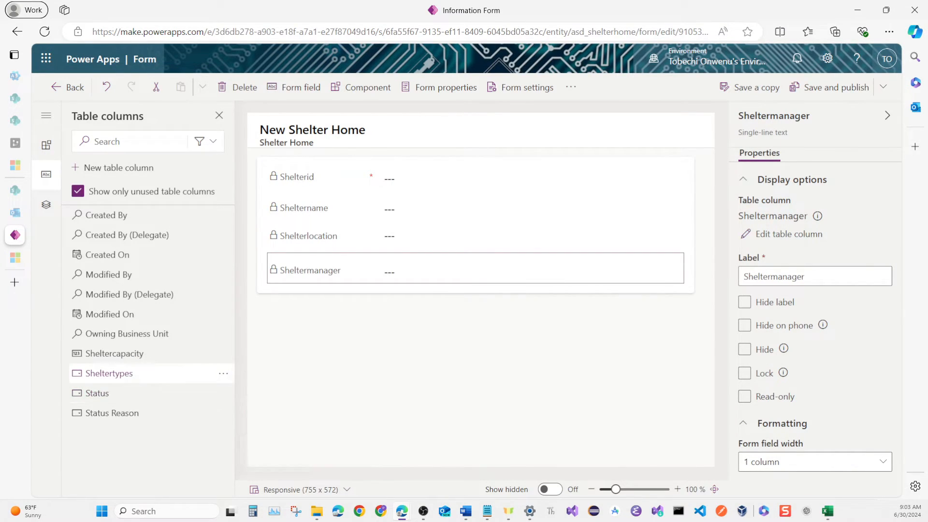
pyautogui.click(128, 354)
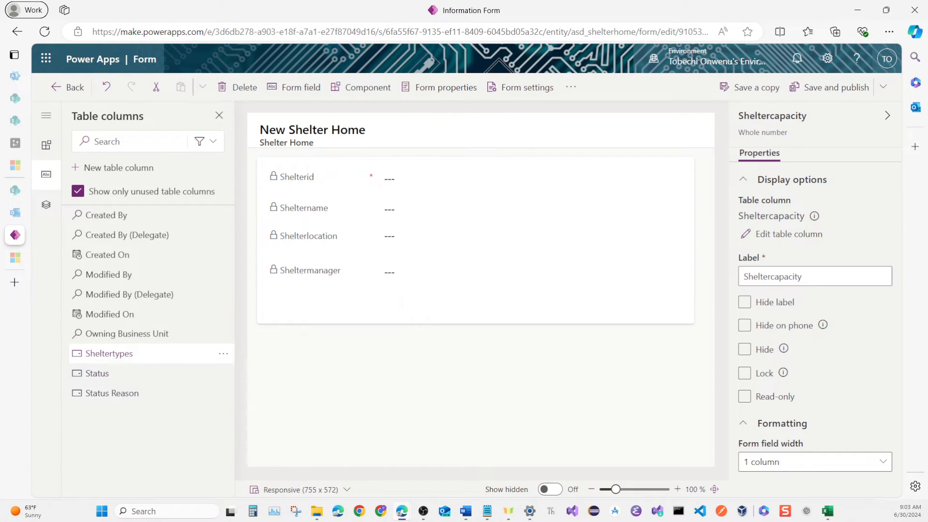
pyautogui.click(128, 354)
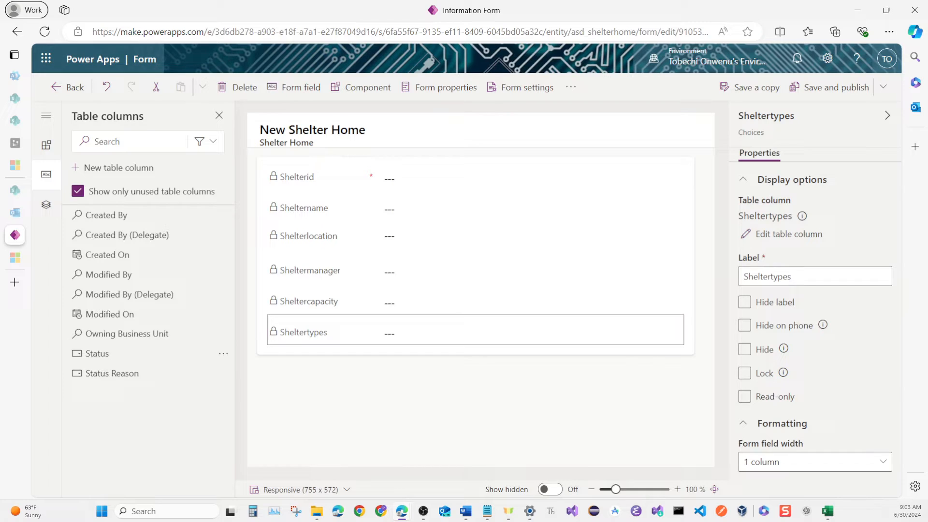
pyautogui.click(325, 178)
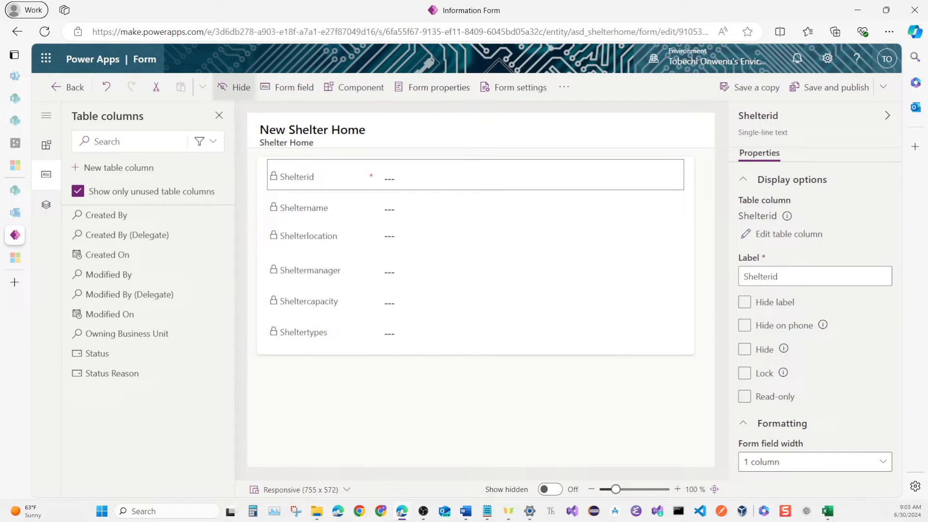
pyautogui.click(235, 87)
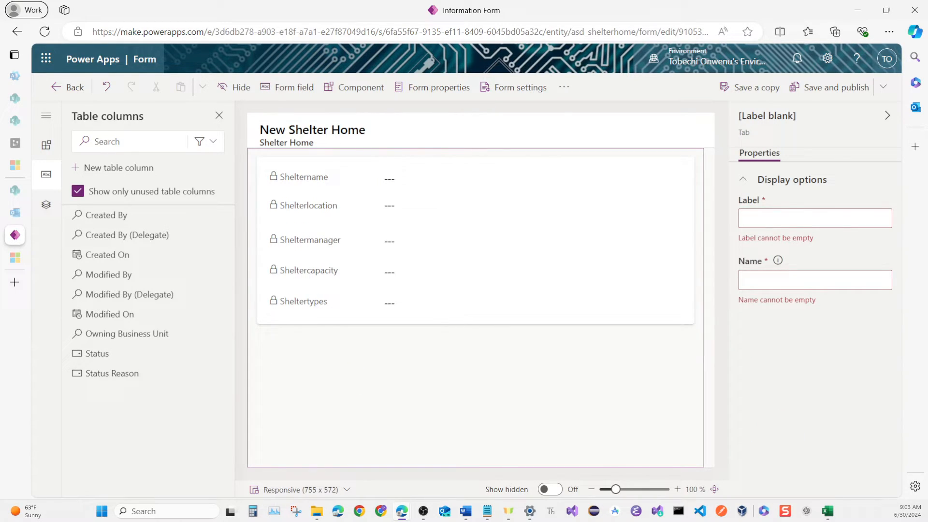
# Set the quick view form tab's label and name to General, then save and publish the form and return to the forms list.
pyautogui.click(772, 217)
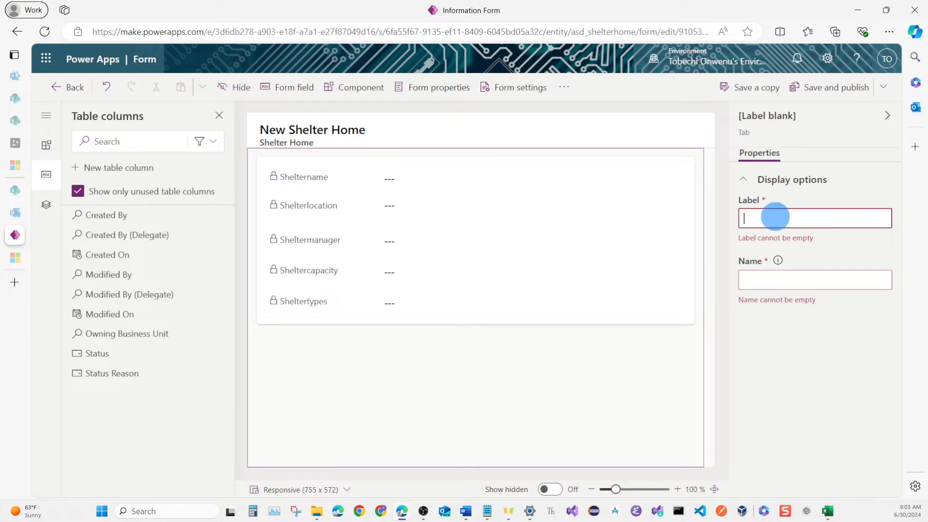
pyautogui.press('Down')
pyautogui.press('Return')
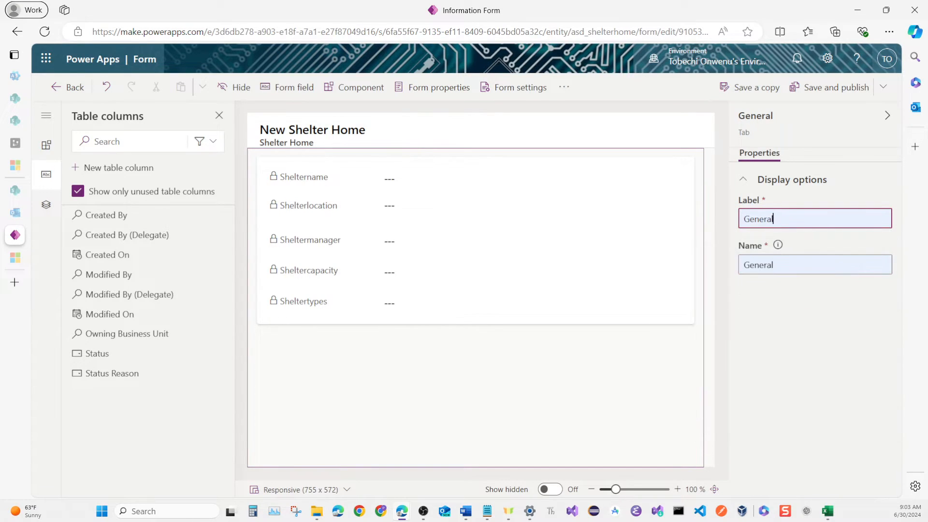
pyautogui.press('Tab')
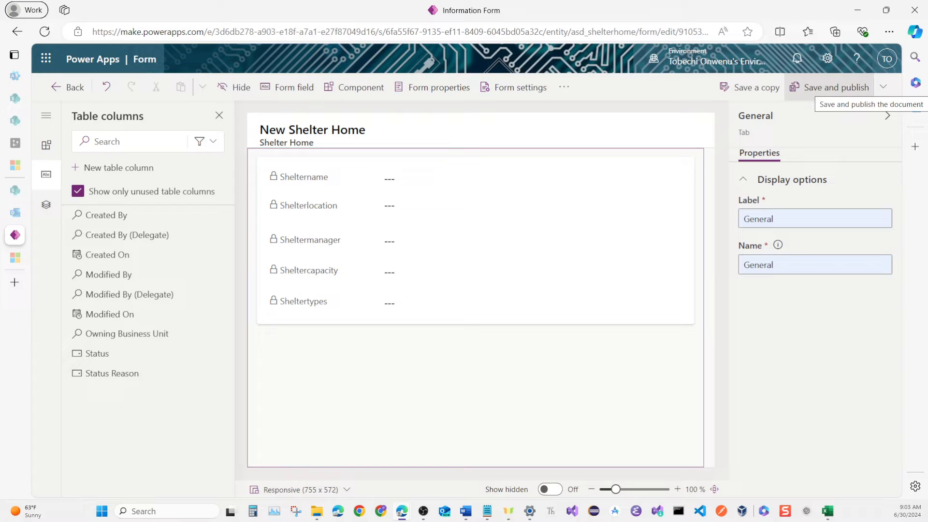
pyautogui.click(830, 88)
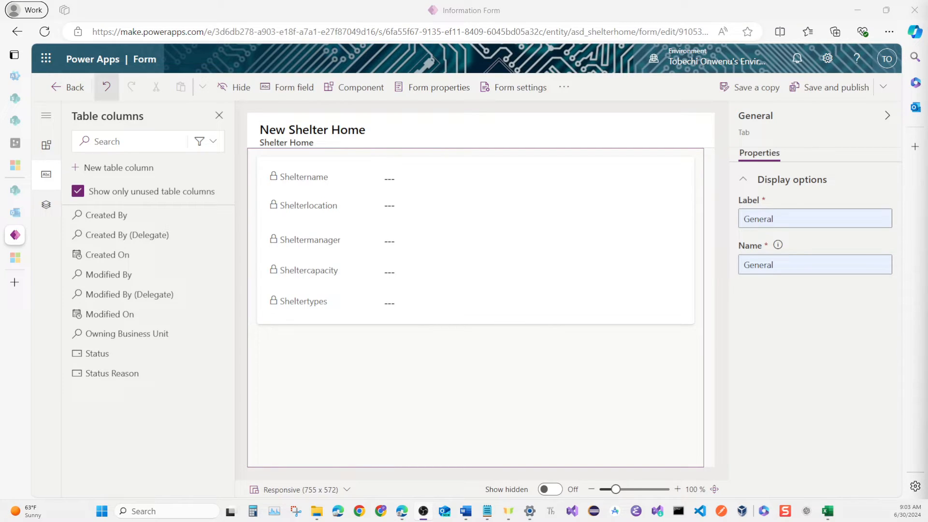
pyautogui.click(68, 87)
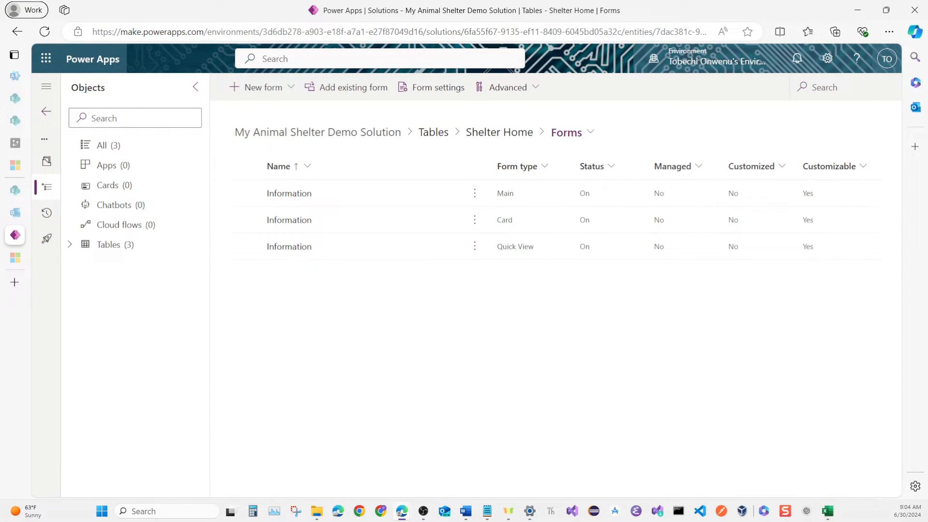
# Add Sheltermanager between Shelterlocation and Sheltercapacity in the Shelter Home table's Active Shelter Homes view, and save and publish the view.
pyautogui.click(577, 130)
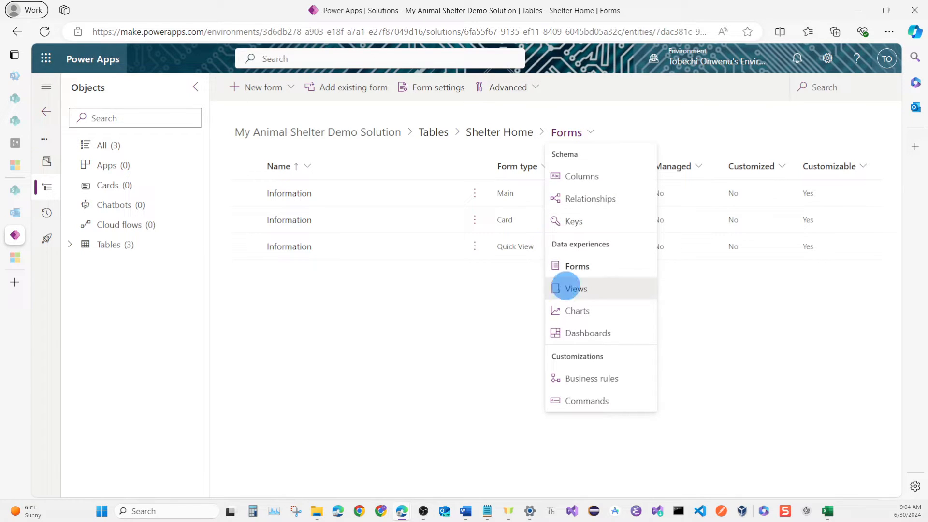
pyautogui.click(577, 289)
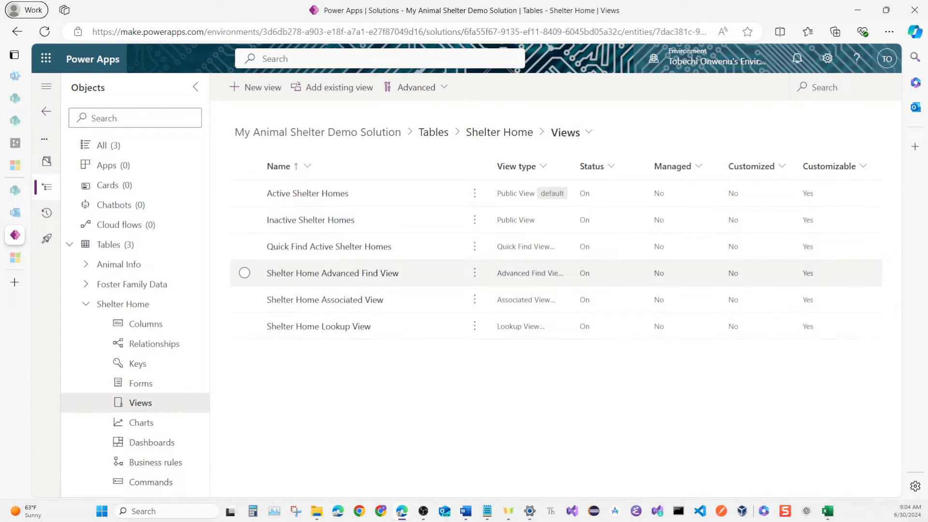
pyautogui.click(307, 193)
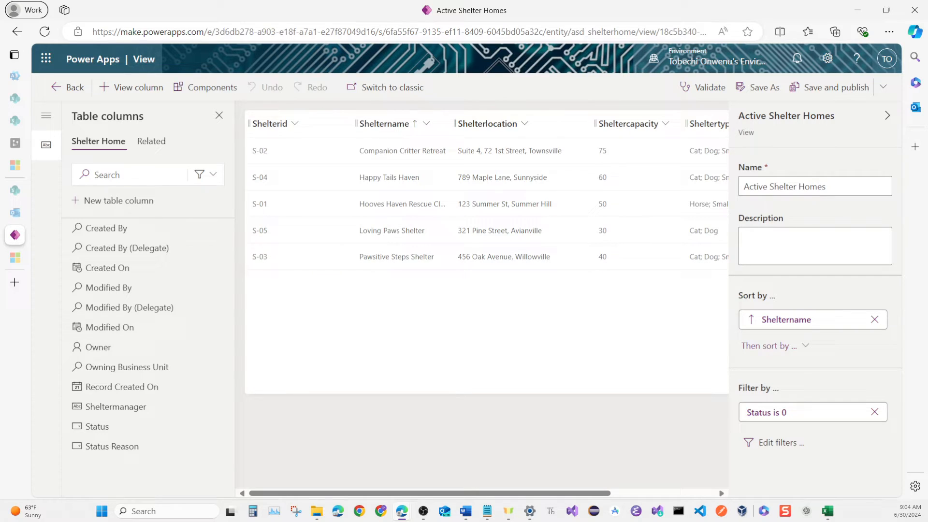
pyautogui.click(124, 407)
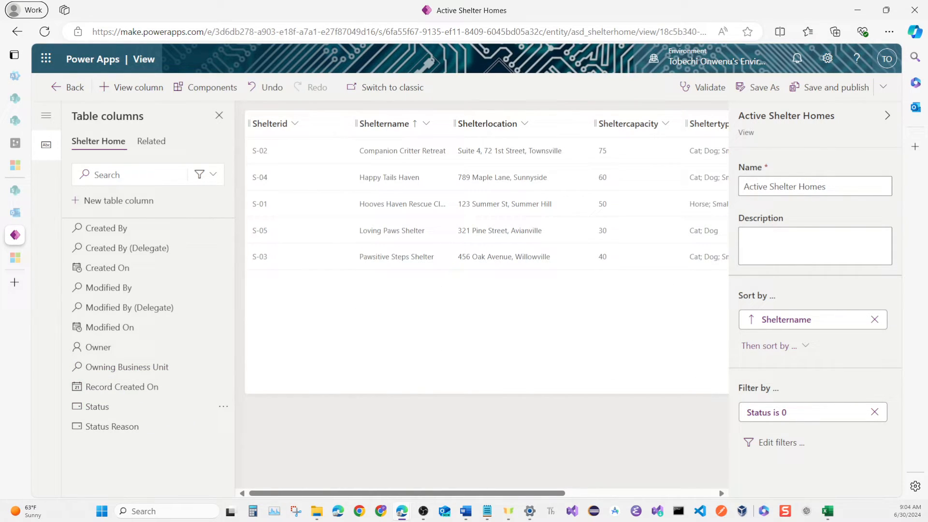
pyautogui.moveTo(514, 493); pyautogui.dragTo(619, 493)
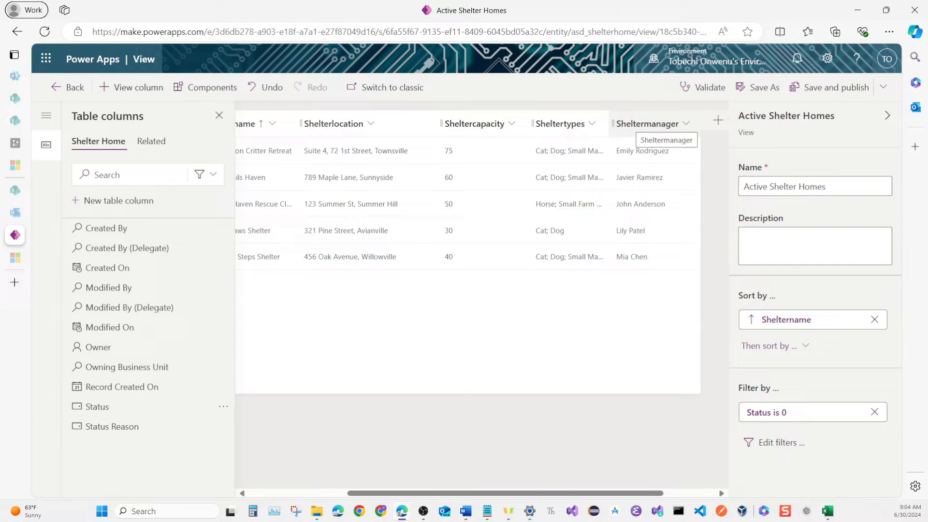
pyautogui.moveTo(648, 124); pyautogui.dragTo(458, 124)
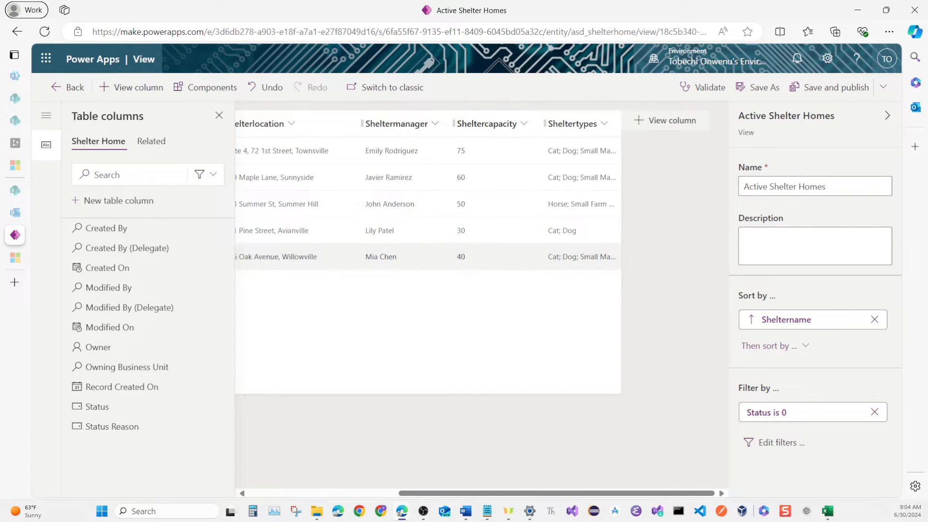
pyautogui.click(814, 89)
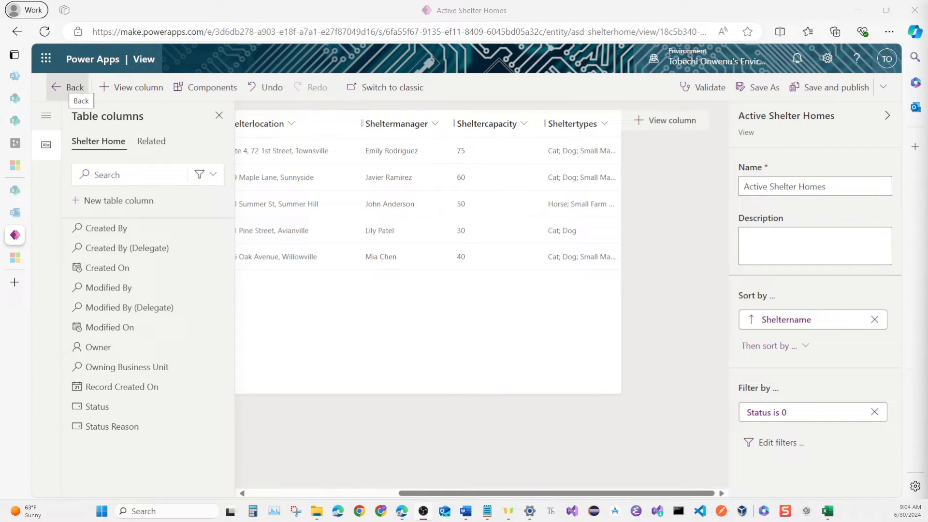
pyautogui.click(68, 87)
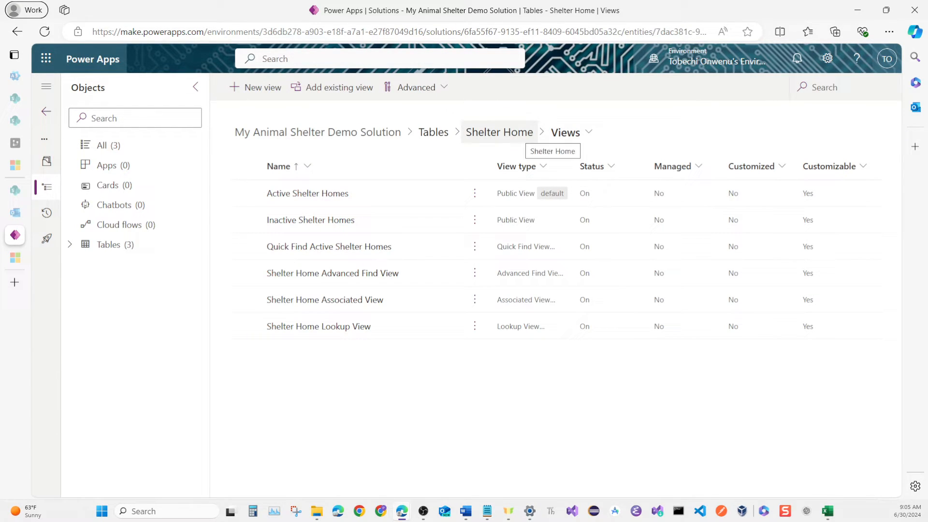
# Open the Foster Family Data table's Active Foster Family Data view and remove its Created On column.
pyautogui.click(500, 132)
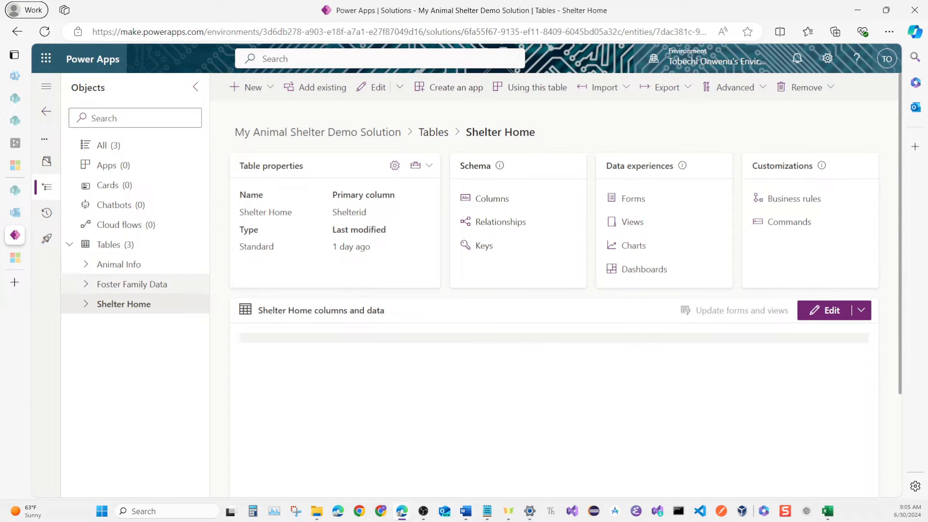
pyautogui.click(119, 265)
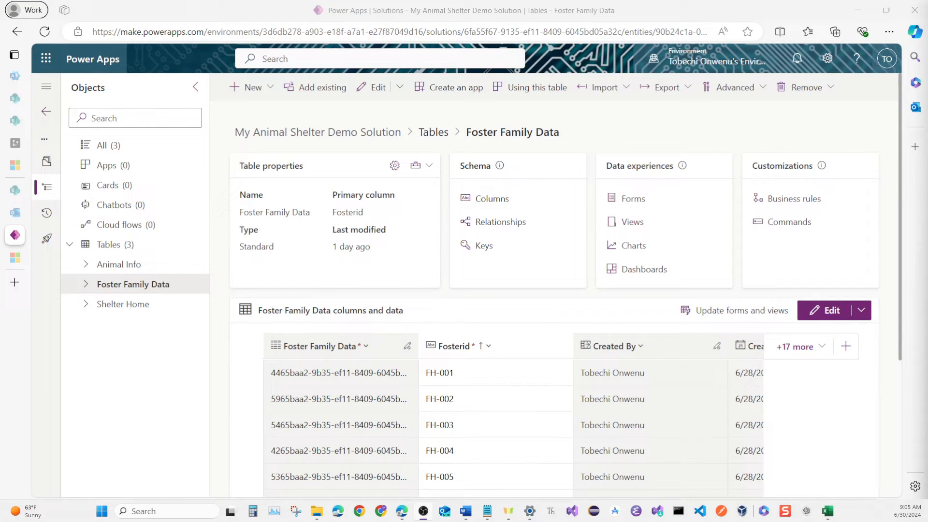
pyautogui.click(633, 222)
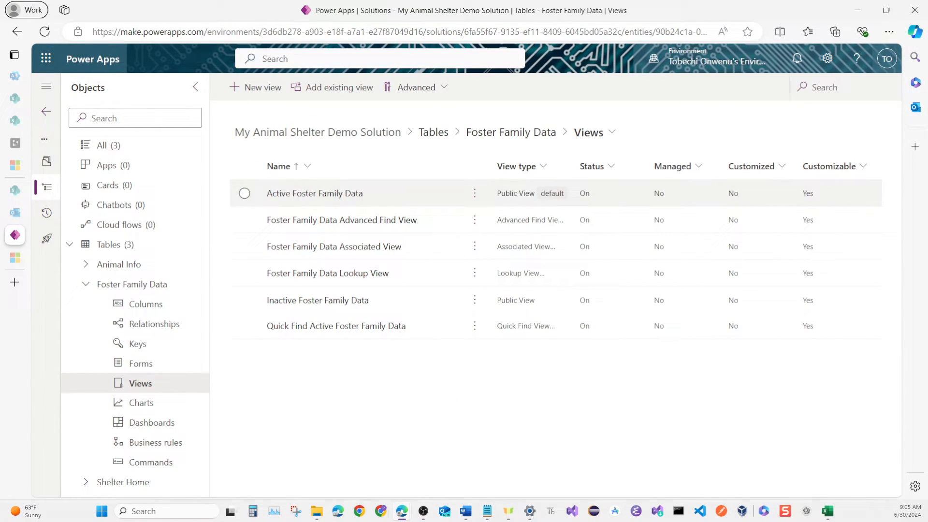
pyautogui.click(315, 193)
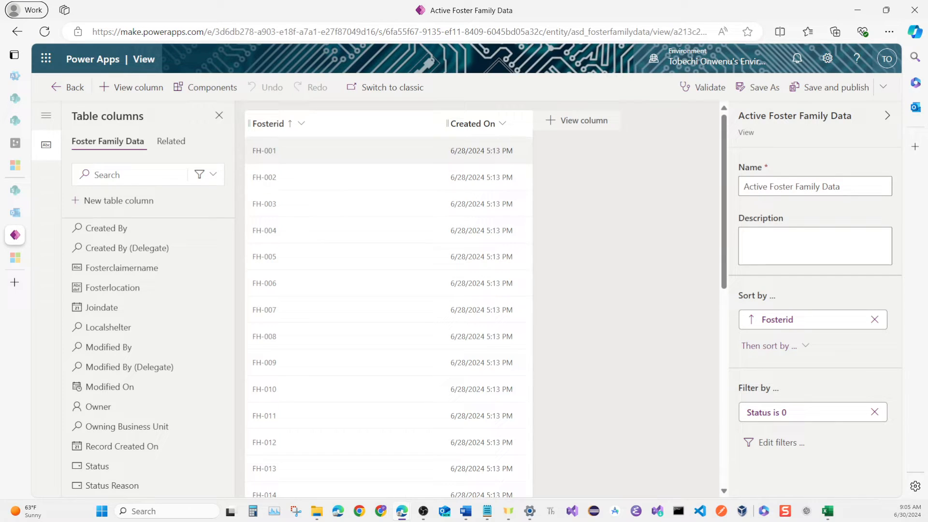
pyautogui.click(474, 123)
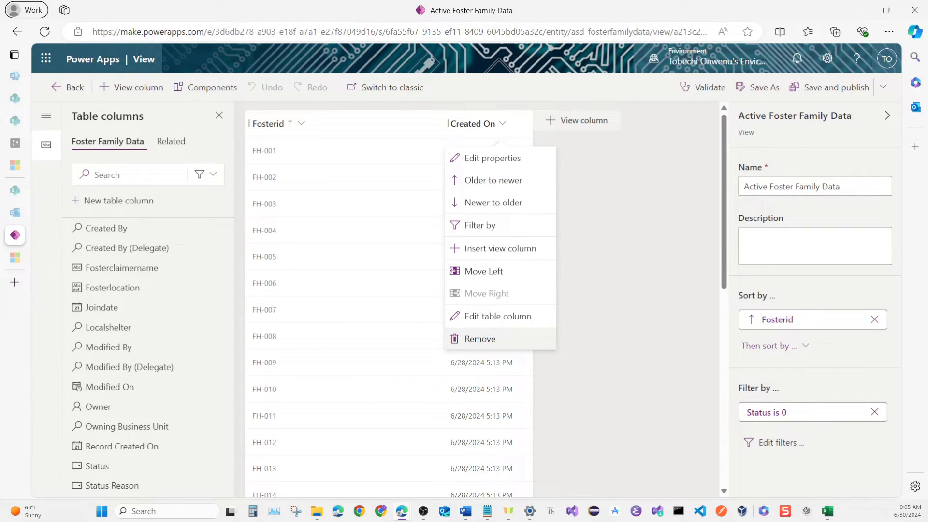
pyautogui.click(480, 339)
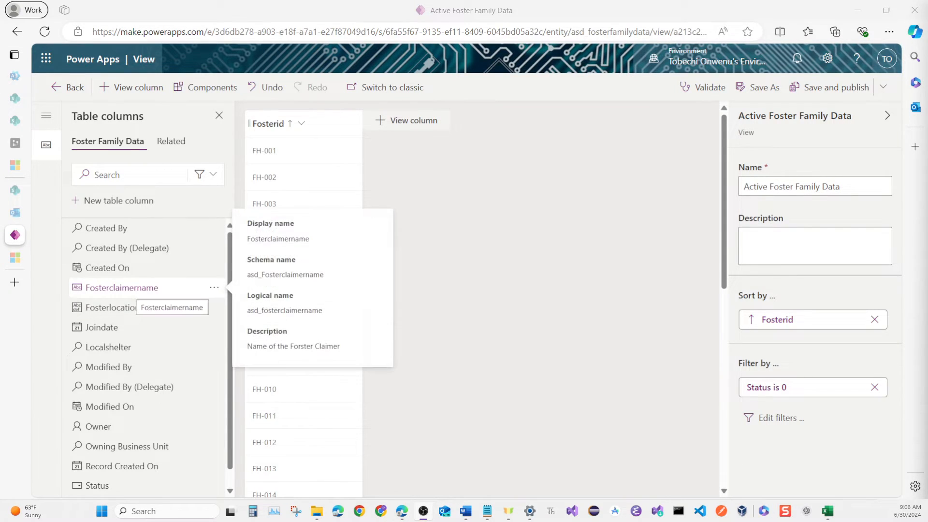
# Add Fosterclaimername, Fosterlocation, Joindate and Localshelter to the view in that order, and save and publish it.
pyautogui.click(122, 288)
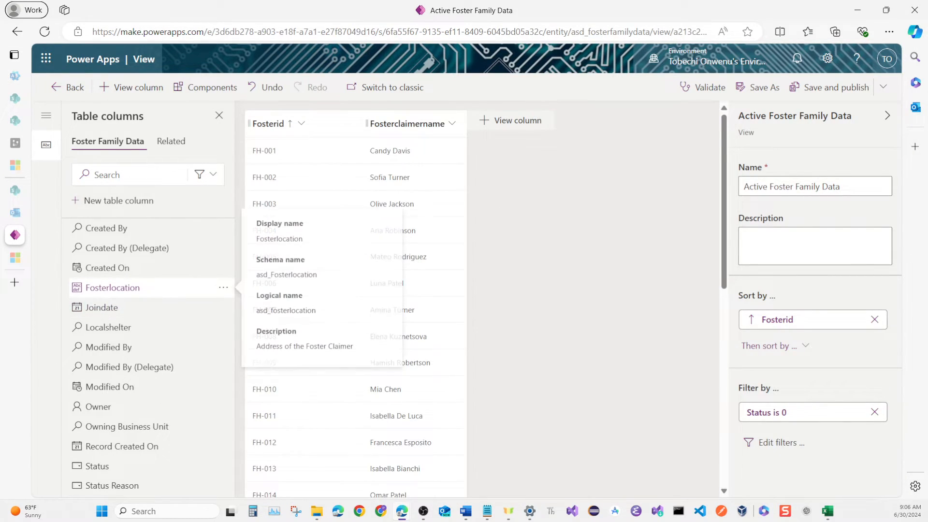
pyautogui.click(135, 289)
pyautogui.click(120, 289)
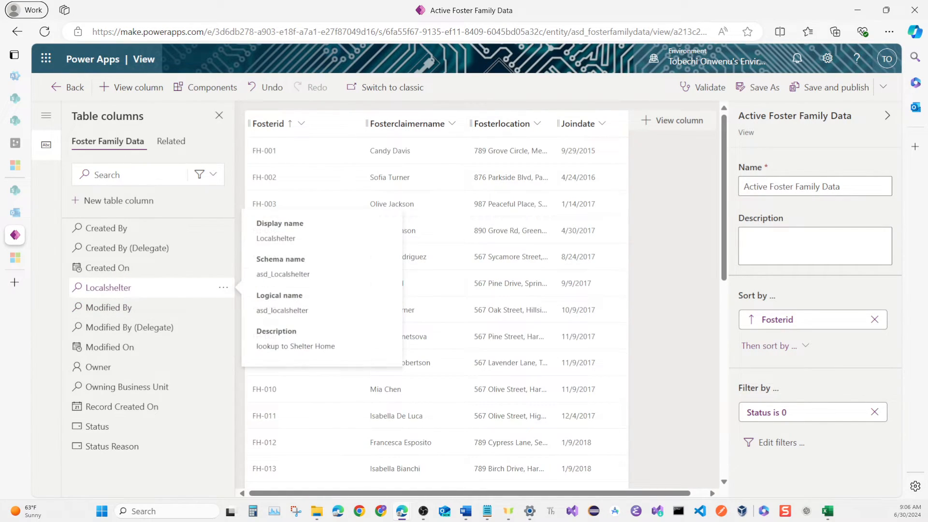
pyautogui.click(122, 287)
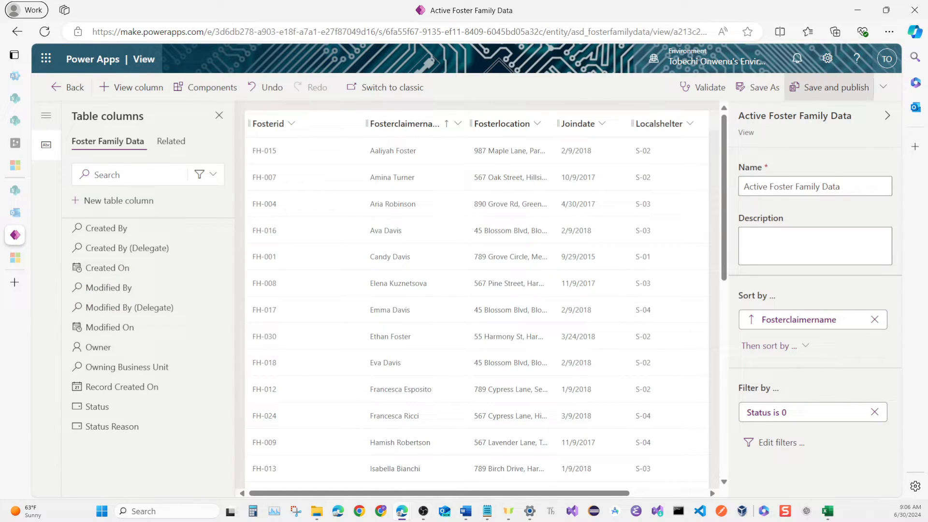
pyautogui.click(844, 88)
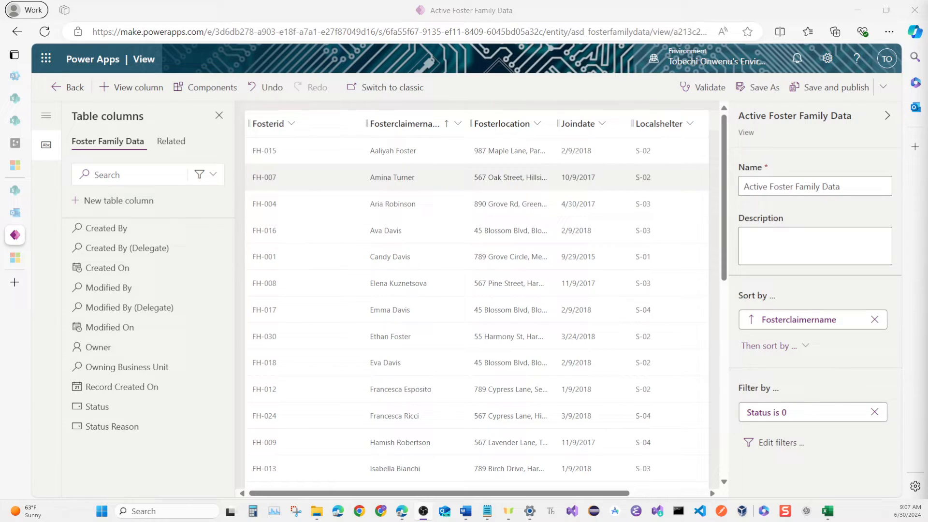
# Open the Foster Family Data table's main Information form and hide its Owner field.
pyautogui.click(67, 87)
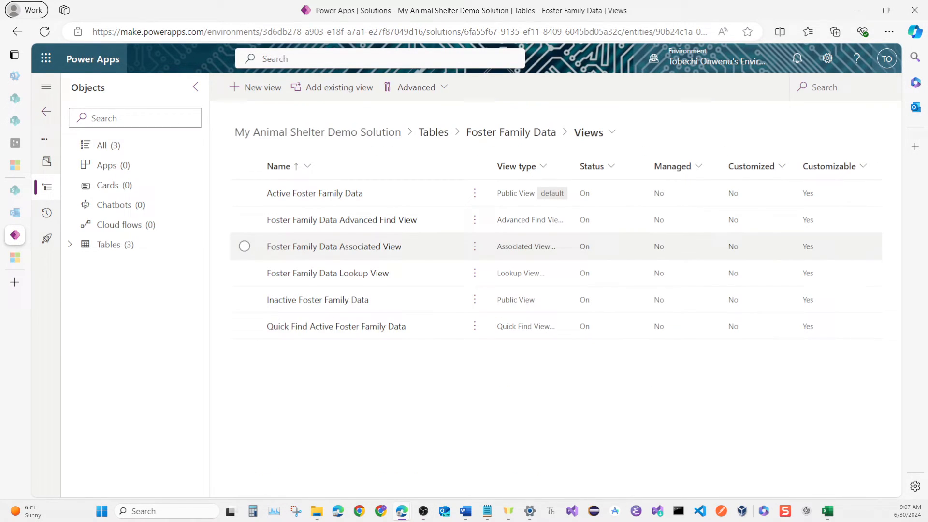
pyautogui.click(591, 132)
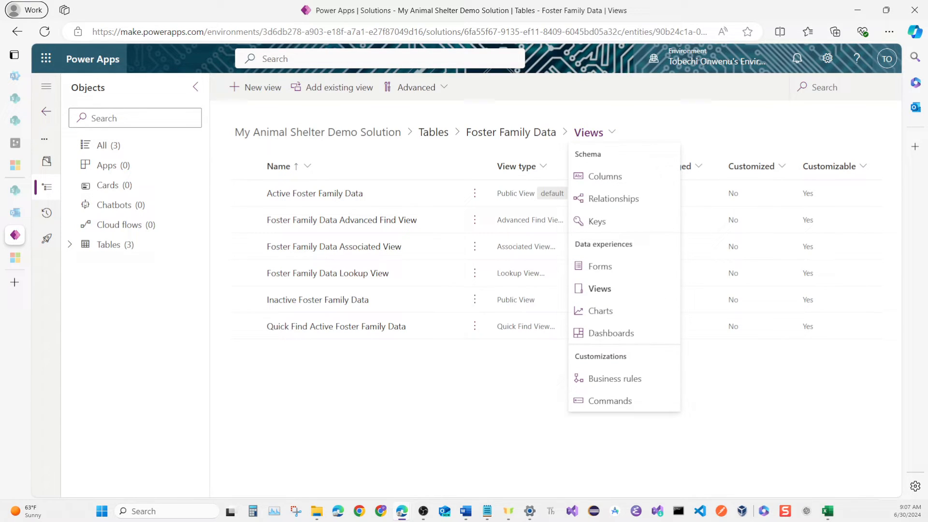
pyautogui.click(598, 266)
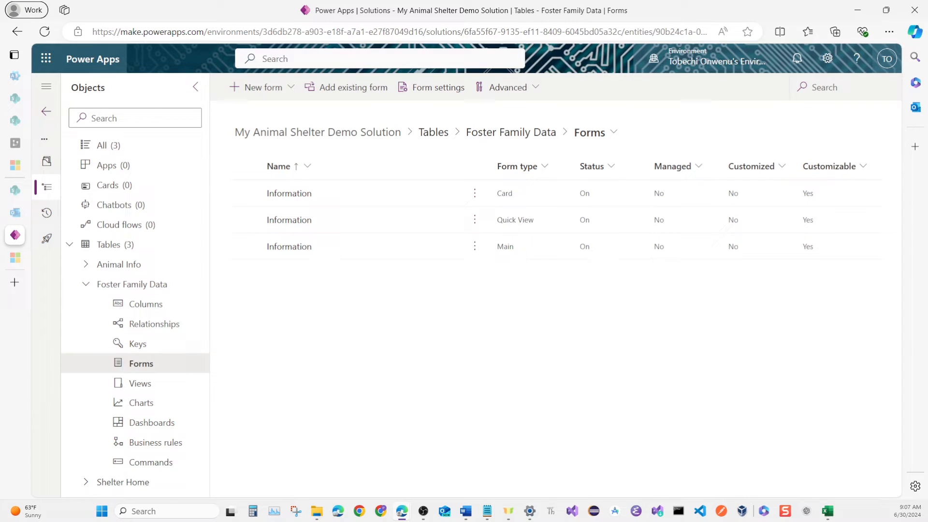
pyautogui.click(300, 247)
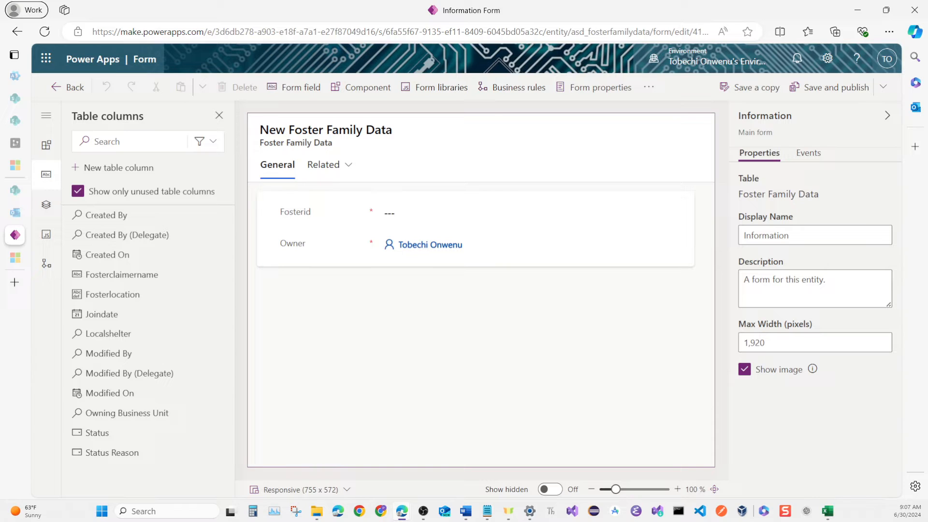
pyautogui.click(295, 243)
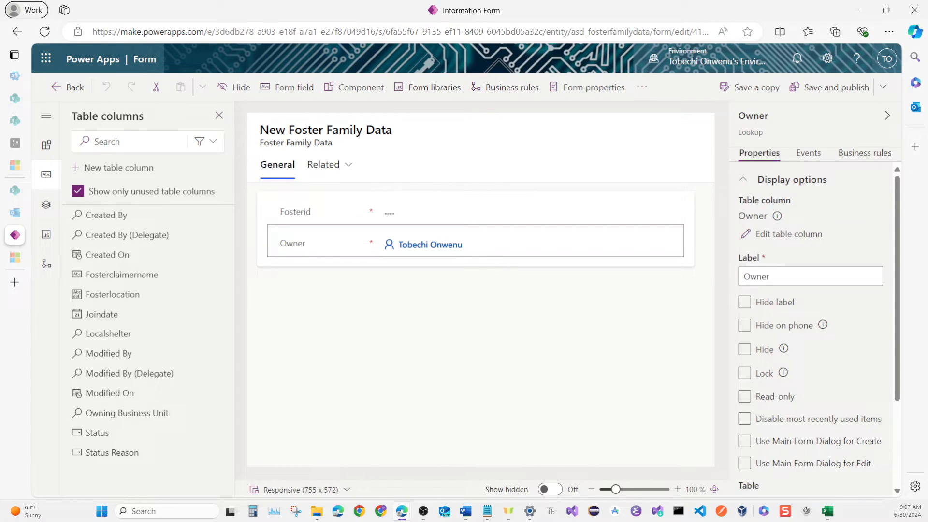
pyautogui.click(236, 87)
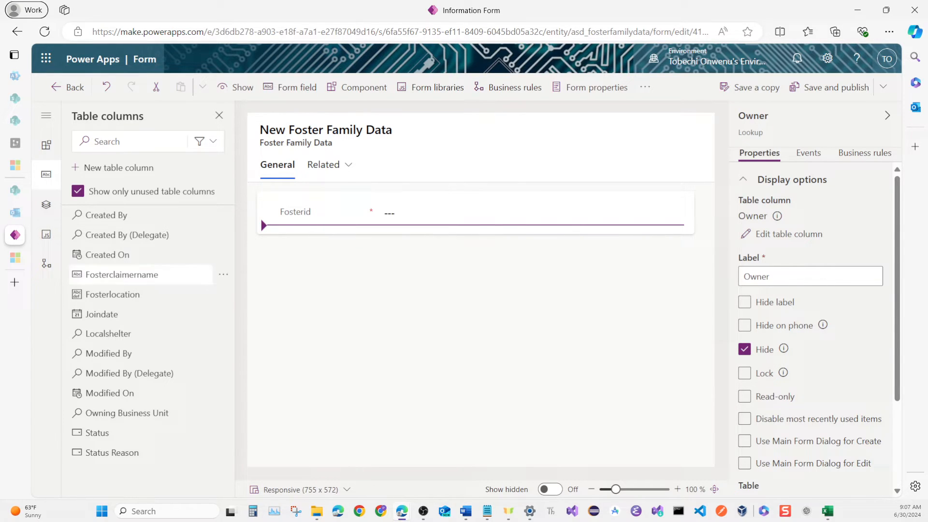
# Add Fosterclaimername, Fosterlocation, Joindate and Localshelter to the main form in that order, and move Fosterid into the form header.
pyautogui.click(164, 274)
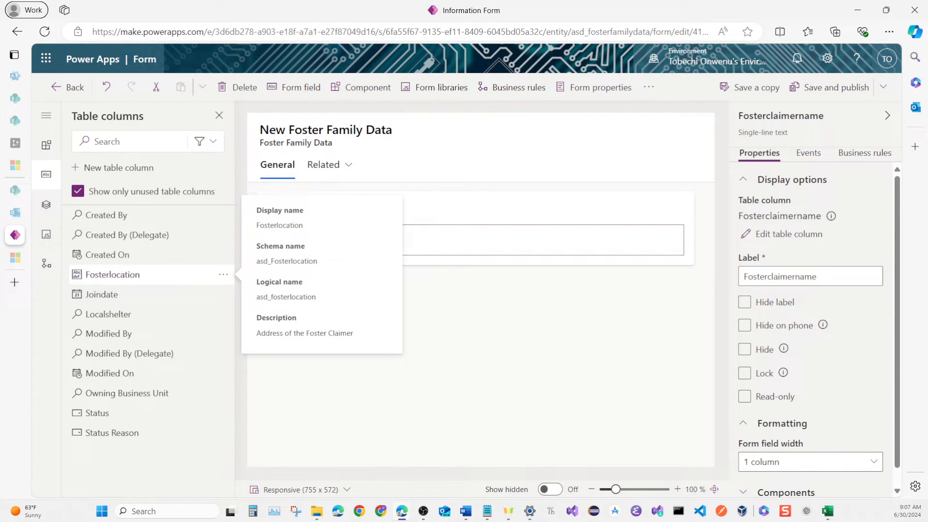
pyautogui.click(164, 274)
pyautogui.click(164, 274)
pyautogui.moveTo(164, 274); pyautogui.dragTo(167, 290)
pyautogui.click(164, 274)
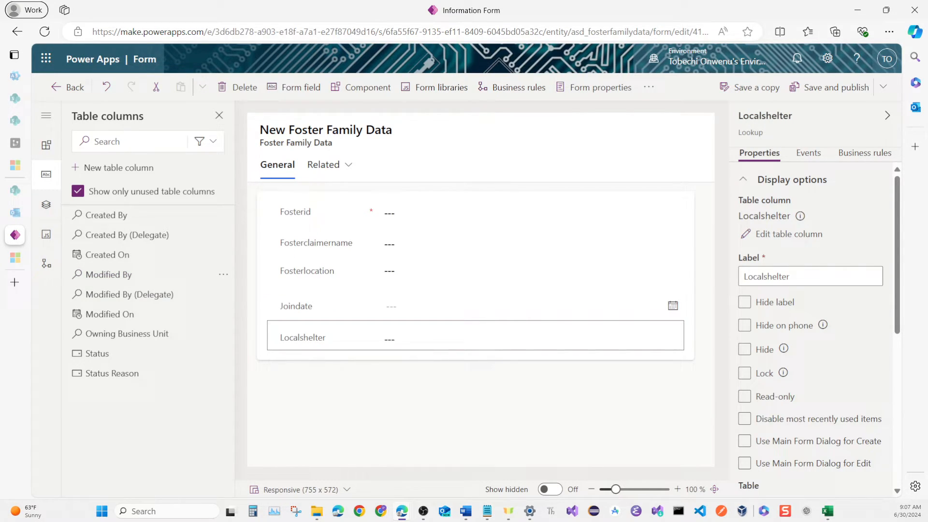
pyautogui.click(300, 209)
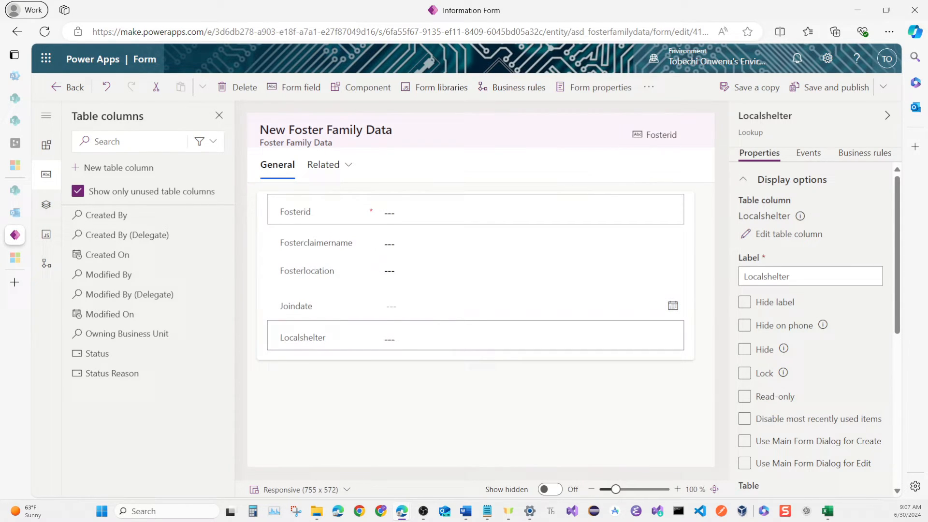
pyautogui.moveTo(300, 210); pyautogui.dragTo(657, 131)
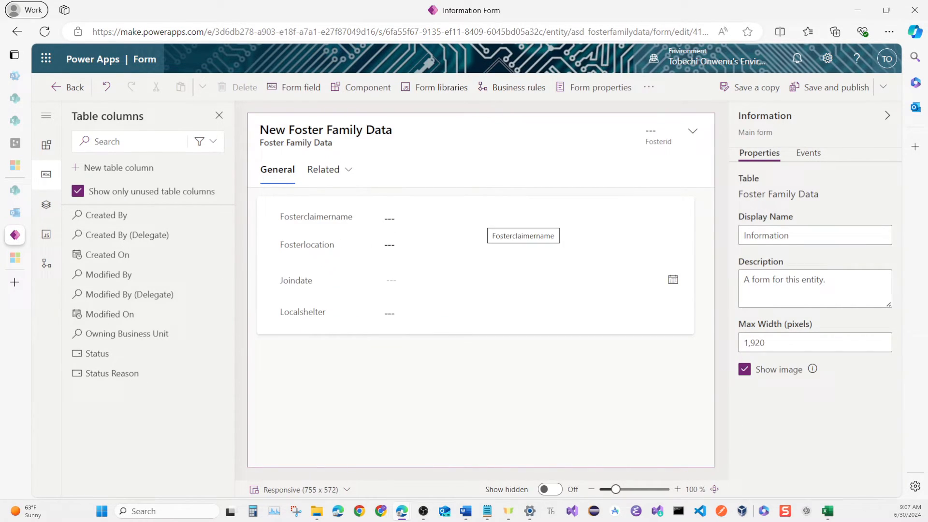
# Set the name of both the main form's General section and its General tab to General.
pyautogui.click(475, 265)
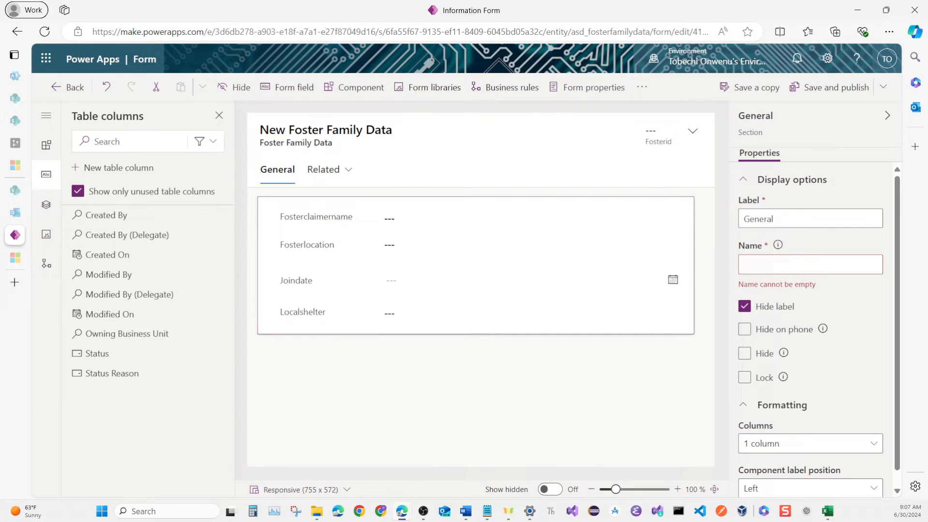
pyautogui.click(810, 265)
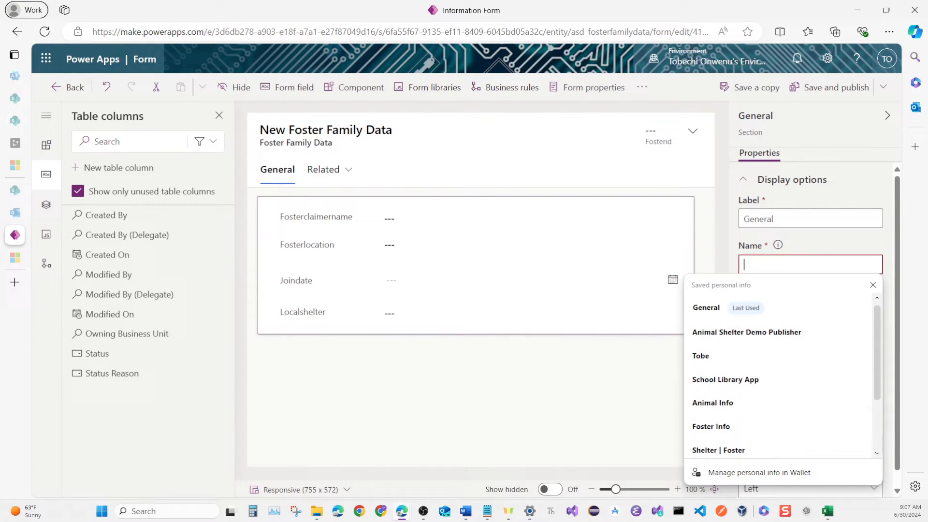
pyautogui.click(778, 311)
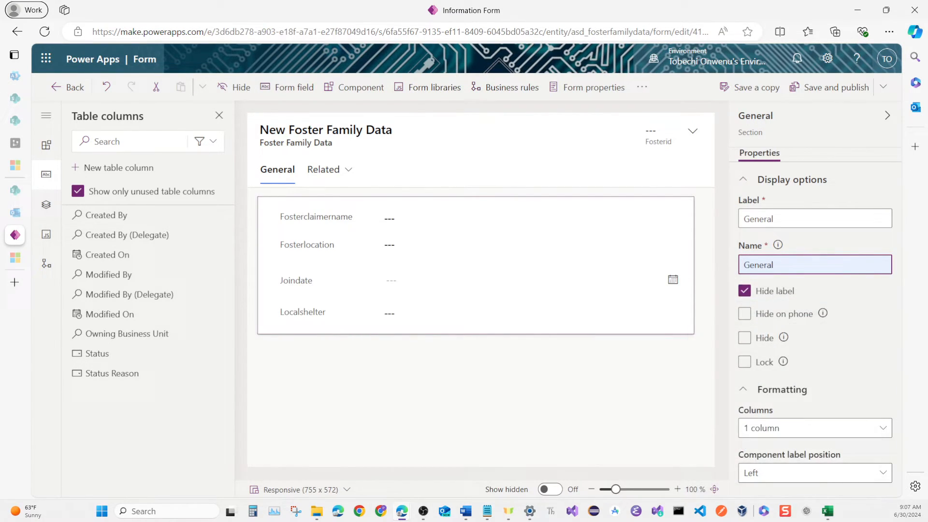
pyautogui.click(387, 391)
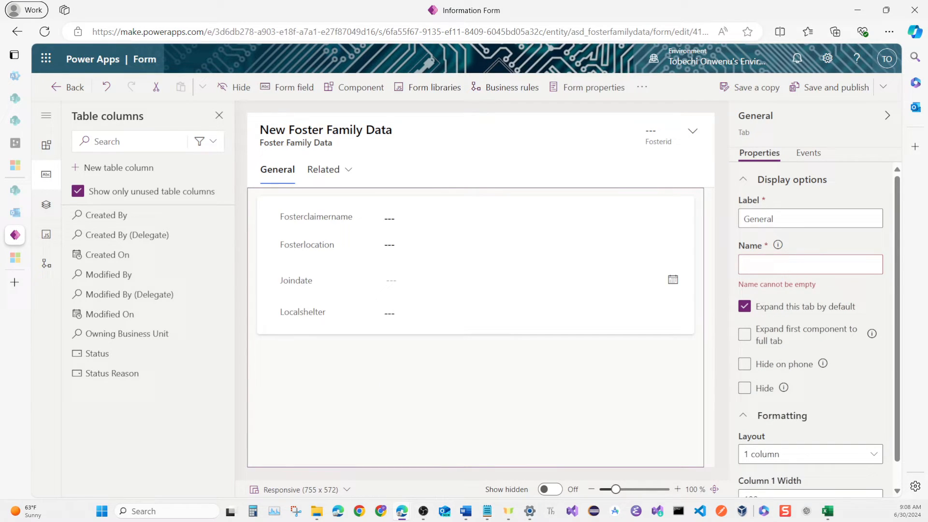
pyautogui.click(764, 265)
pyautogui.click(730, 308)
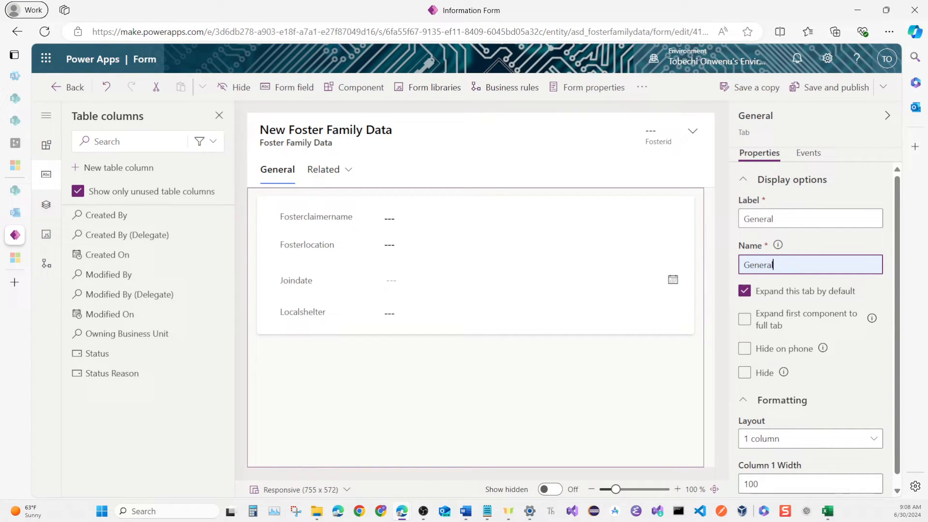
pyautogui.click(388, 382)
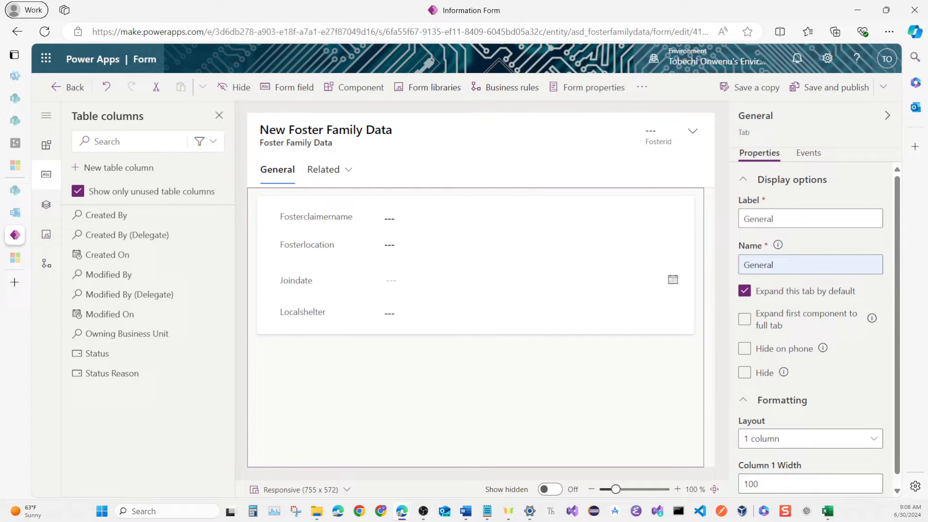
pyautogui.hotkey('alt', 'Tab')
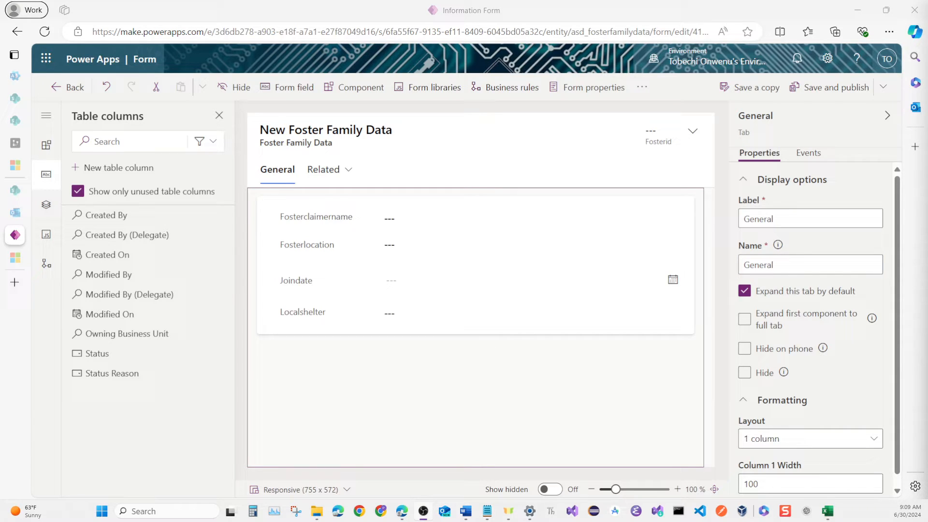
# Change the General section's layout to 2 columns.
pyautogui.click(466, 325)
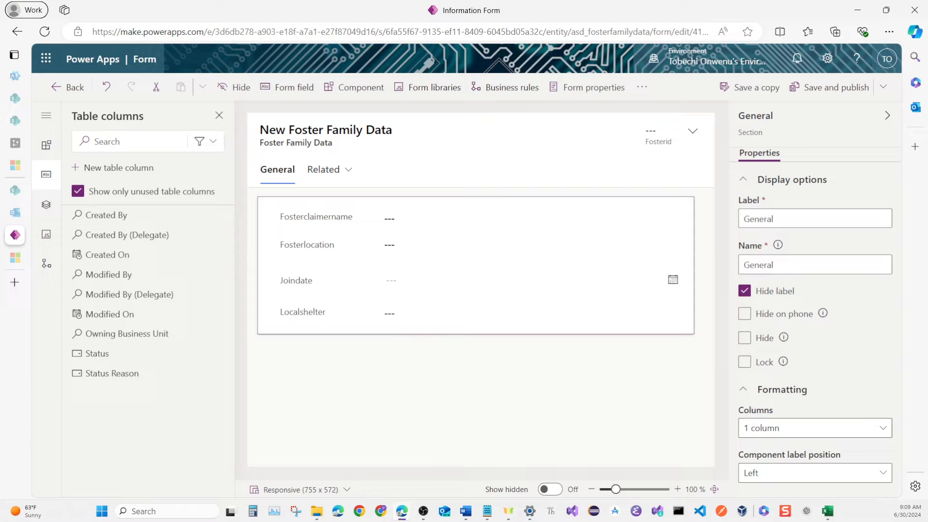
pyautogui.click(881, 428)
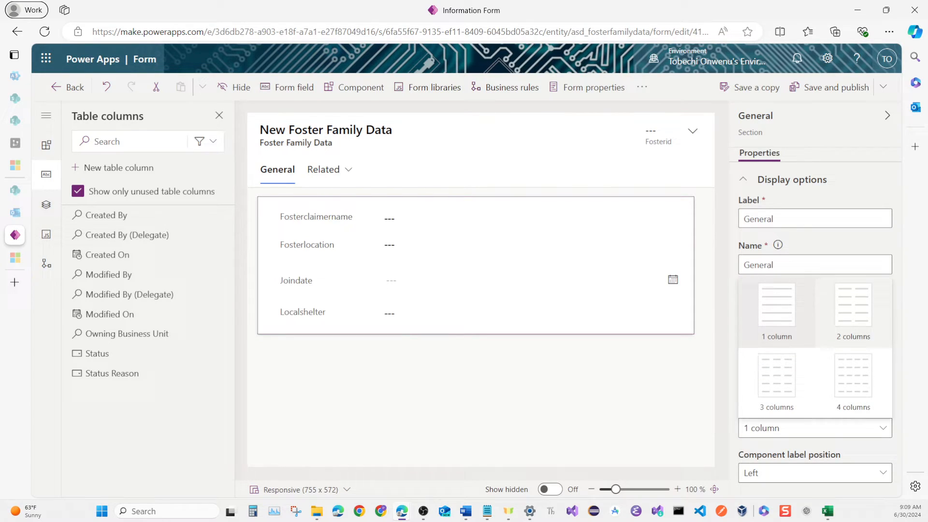
pyautogui.click(854, 310)
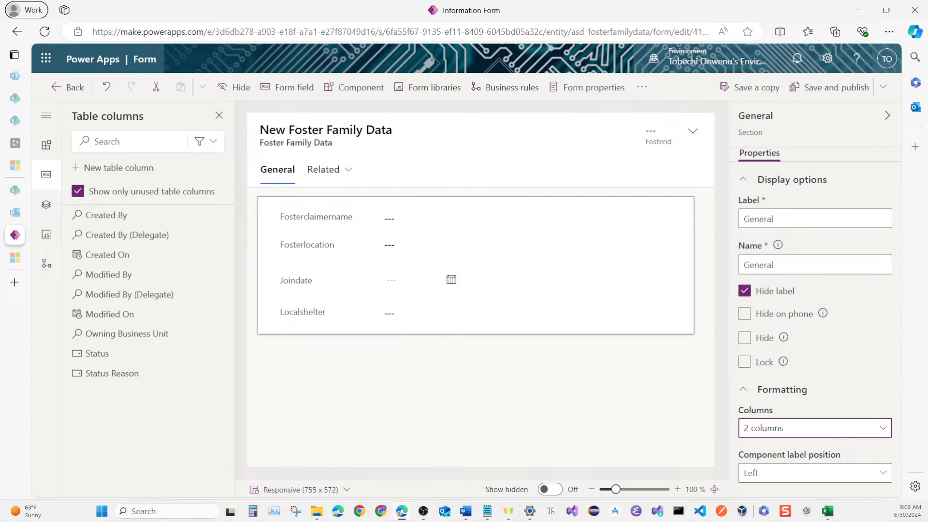
pyautogui.click(537, 382)
pyautogui.click(532, 266)
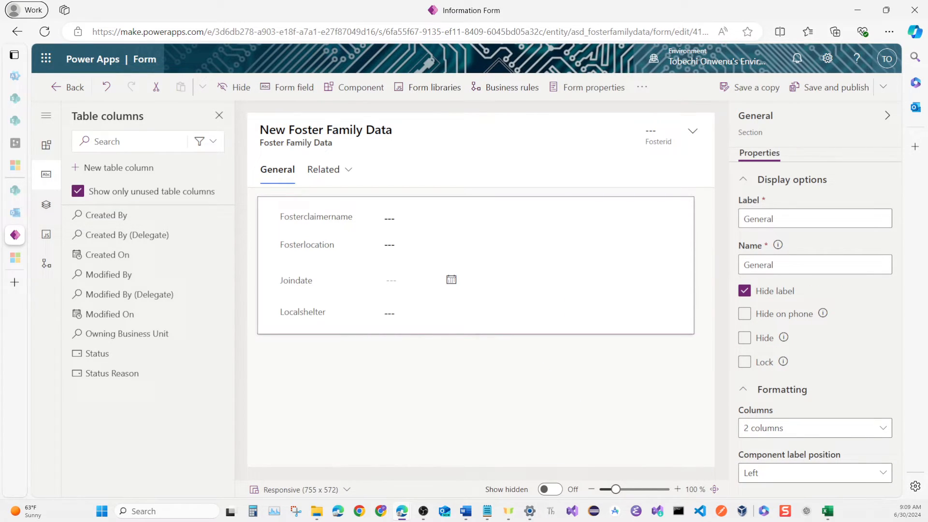
# Insert a quick view into the General section using the Localshelter lookup and the Shelter Home table's Information form.
pyautogui.click(46, 145)
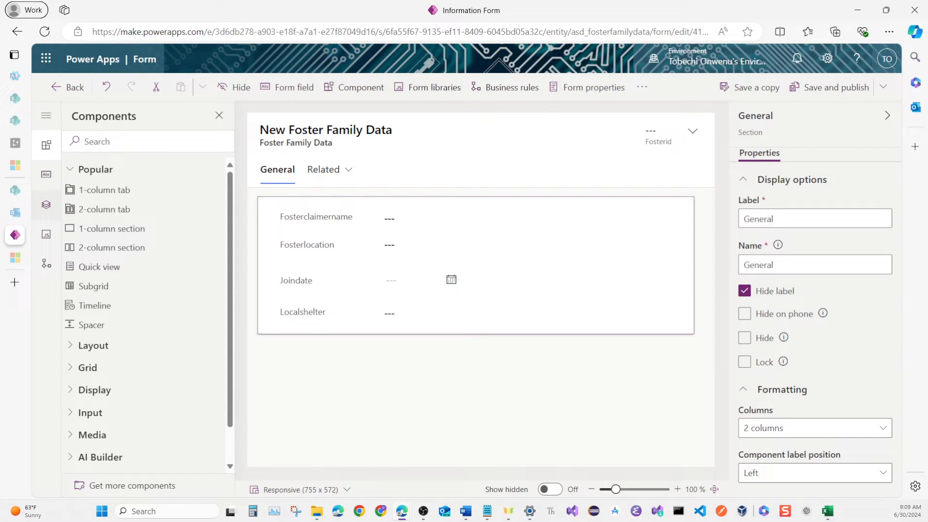
pyautogui.click(99, 267)
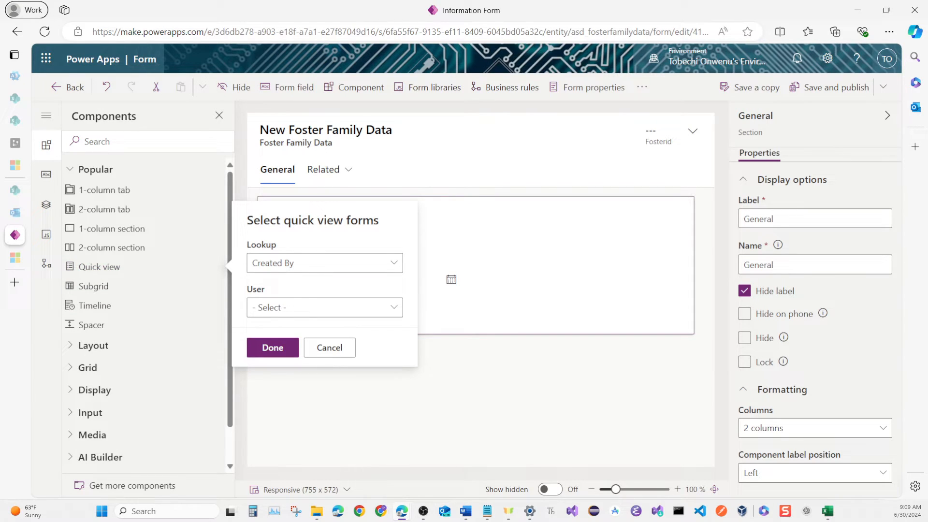
pyautogui.click(325, 263)
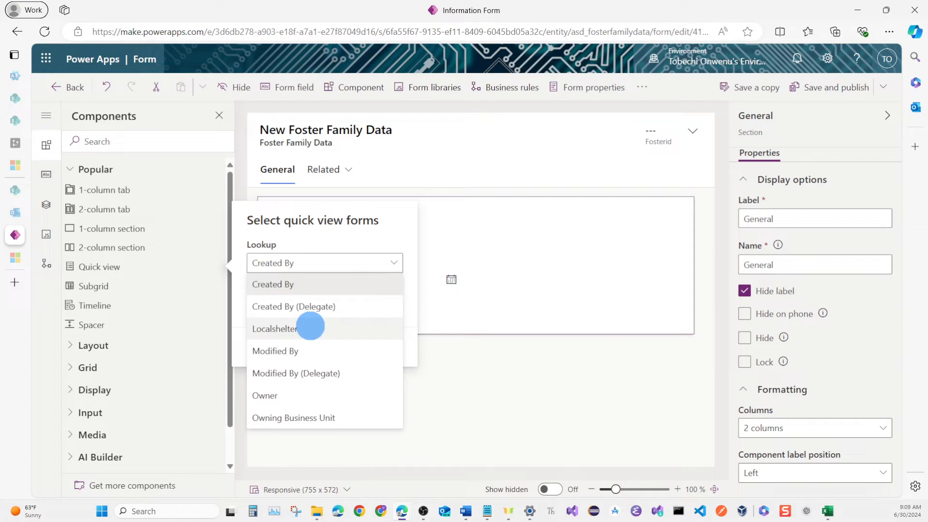
pyautogui.click(275, 329)
pyautogui.click(390, 307)
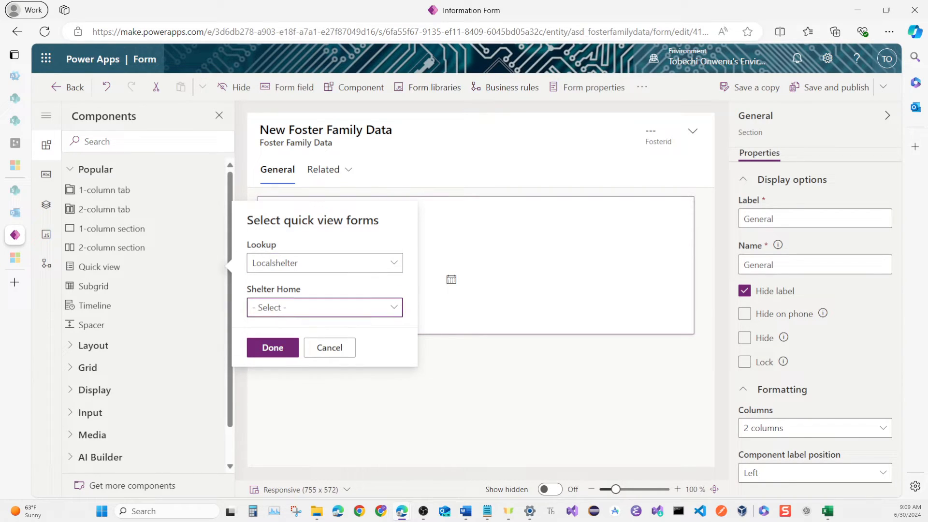
pyautogui.click(271, 327)
pyautogui.click(272, 348)
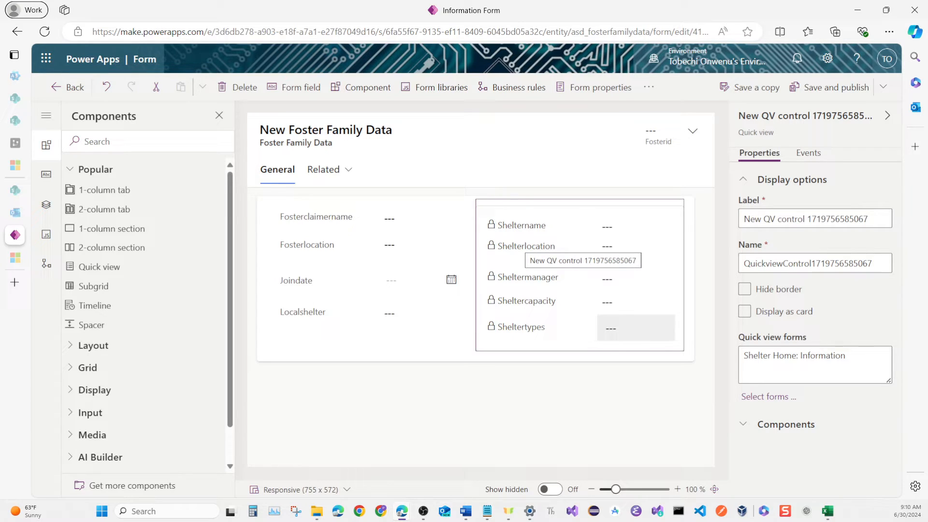
# Save and publish the main form, and return to the Foster Family Data forms list.
pyautogui.click(548, 414)
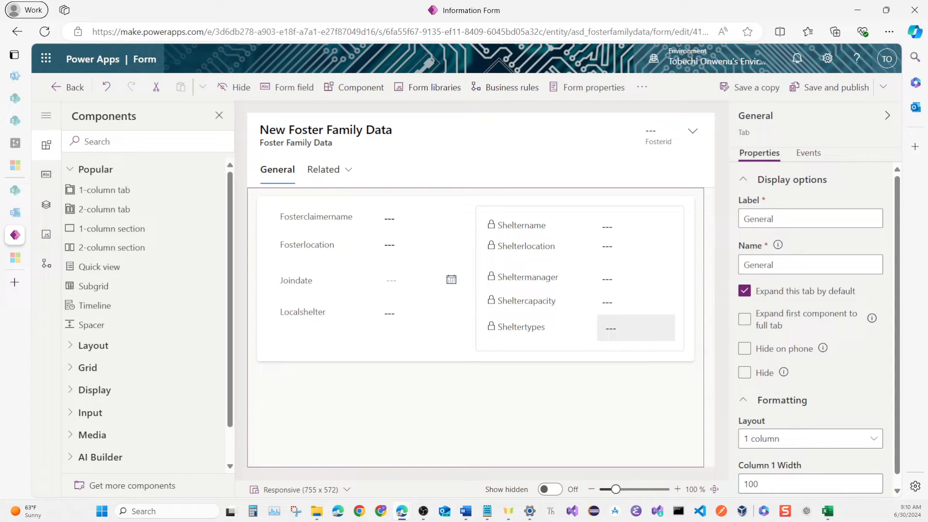
pyautogui.click(828, 87)
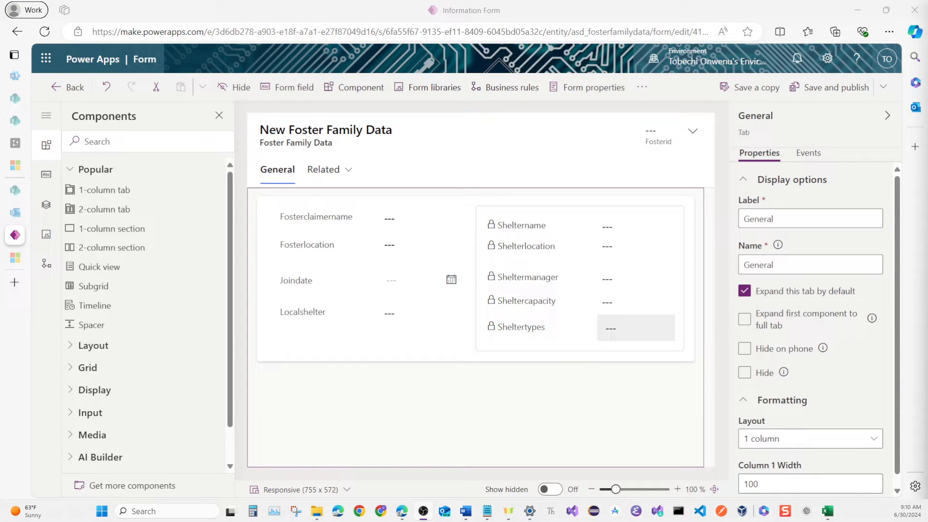
pyautogui.click(69, 87)
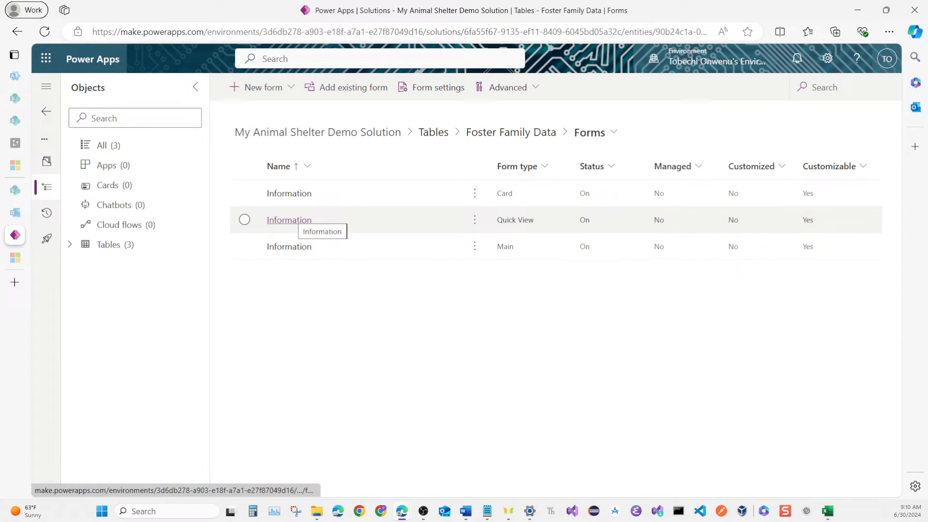
# Open the Foster Family Data table's quick view Information form and hide its Owner field.
pyautogui.click(290, 220)
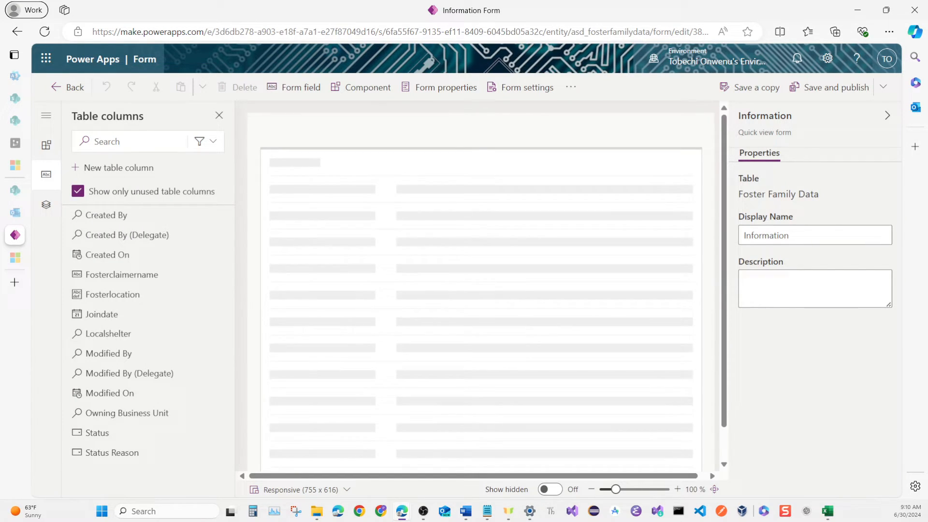
pyautogui.click(300, 209)
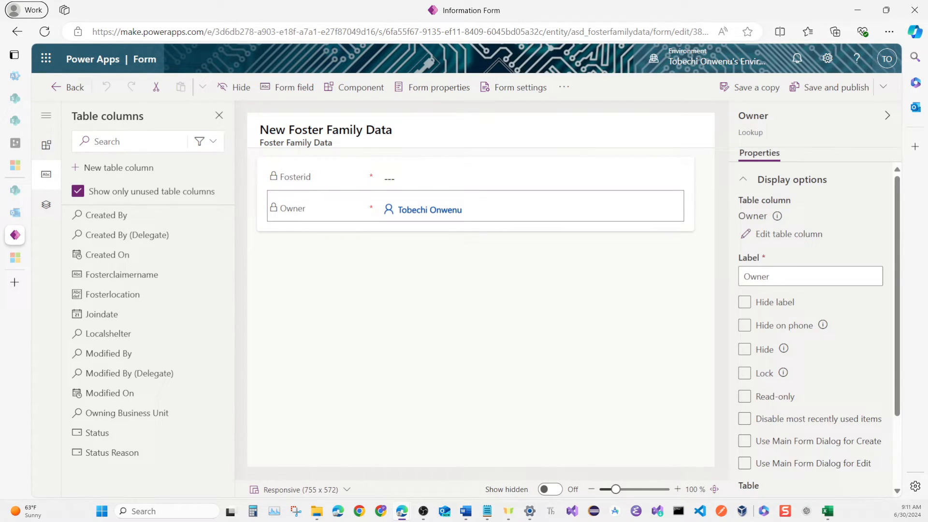
pyautogui.click(236, 87)
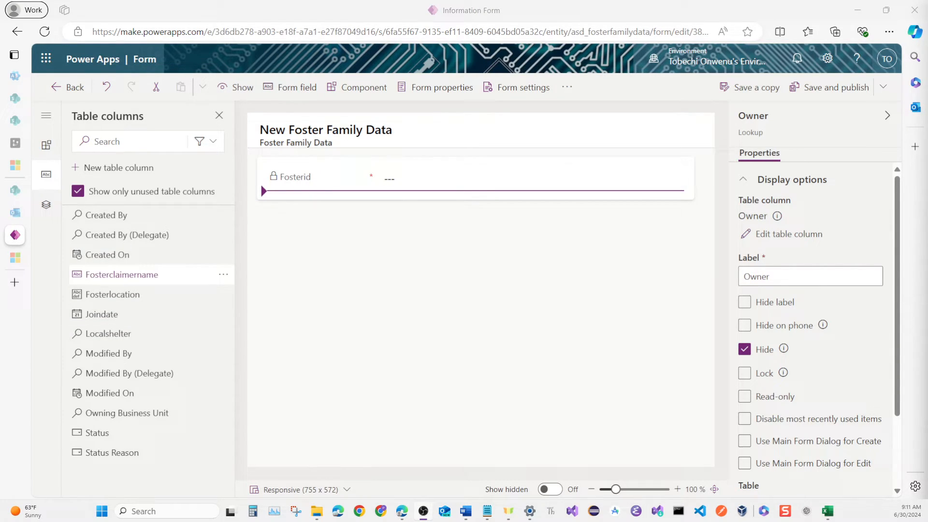
# Add the Fosterclaimername, Fosterlocation, Joindate and Localshelter columns to the quick view form and hide its Fosterid field.
pyautogui.click(100, 272)
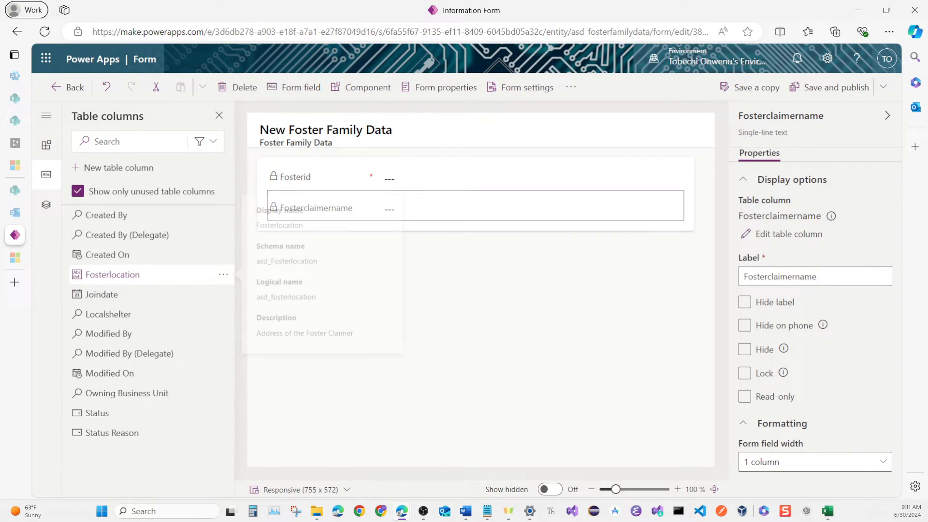
pyautogui.click(111, 275)
pyautogui.click(112, 275)
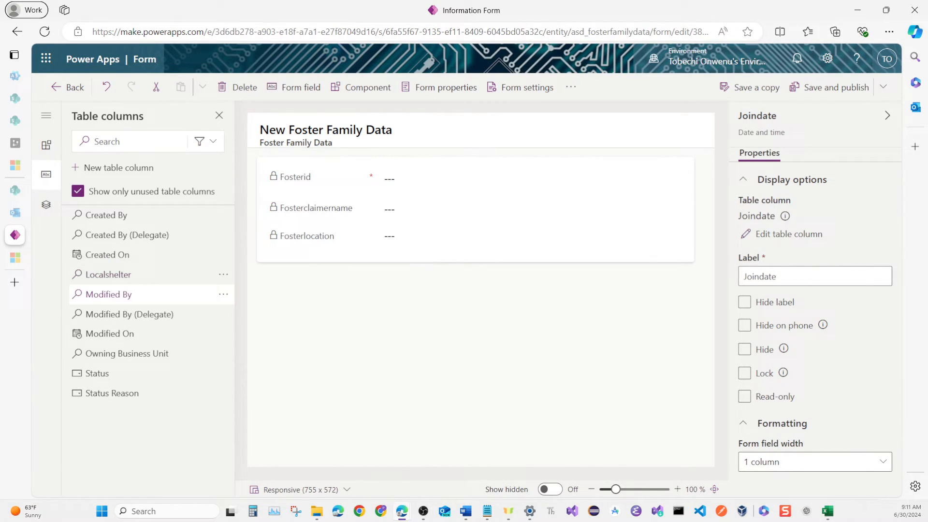
pyautogui.click(111, 274)
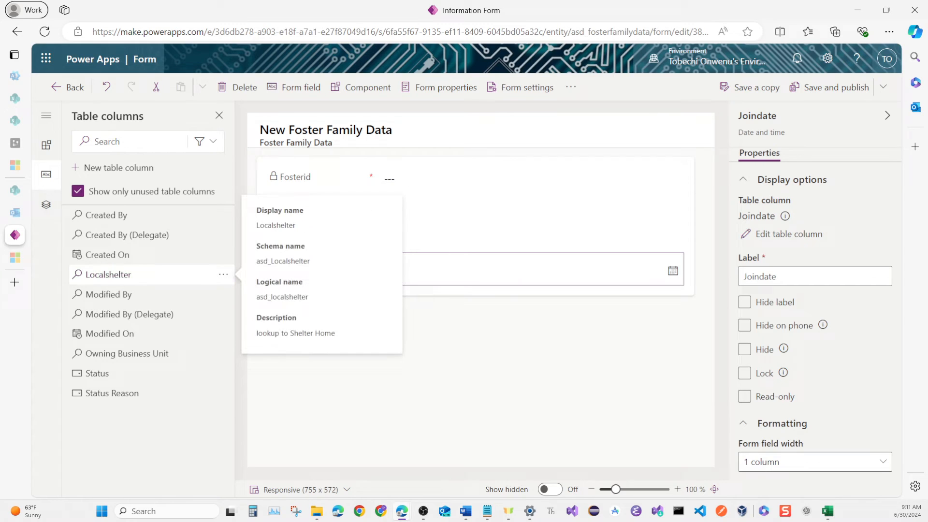
pyautogui.click(307, 179)
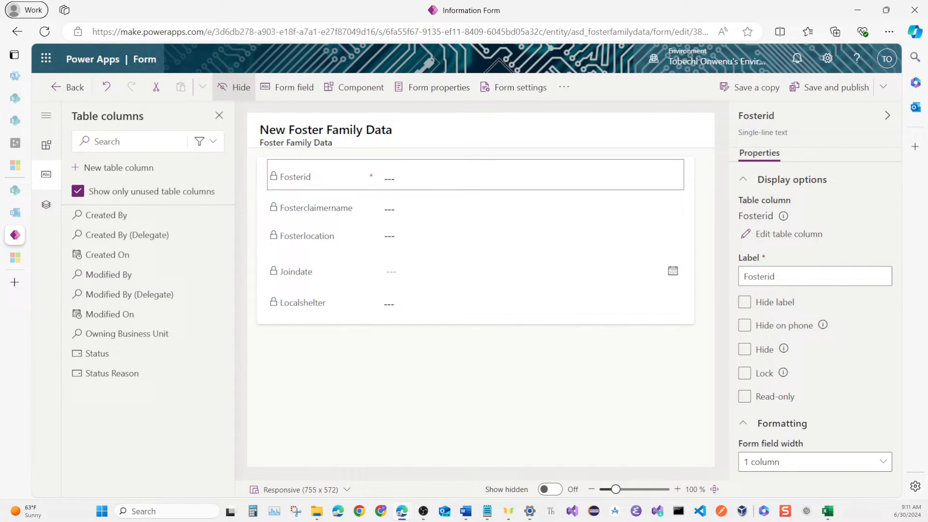
pyautogui.click(234, 87)
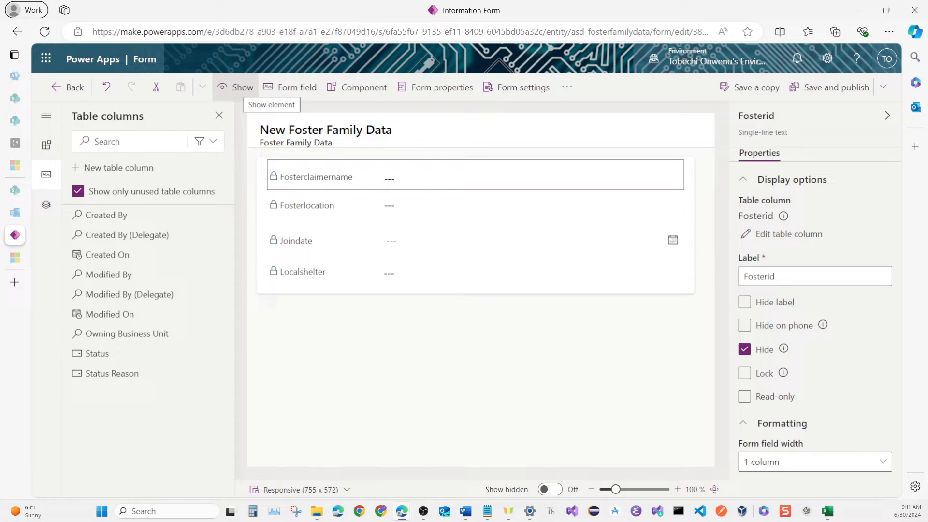
# Set both the label and the name of the form's unlabelled tab to General.
pyautogui.click(450, 360)
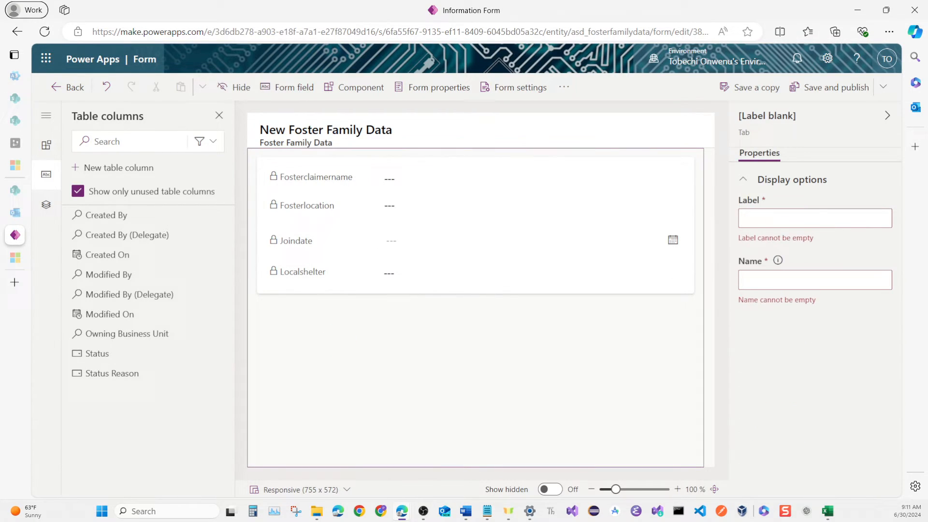
pyautogui.click(778, 217)
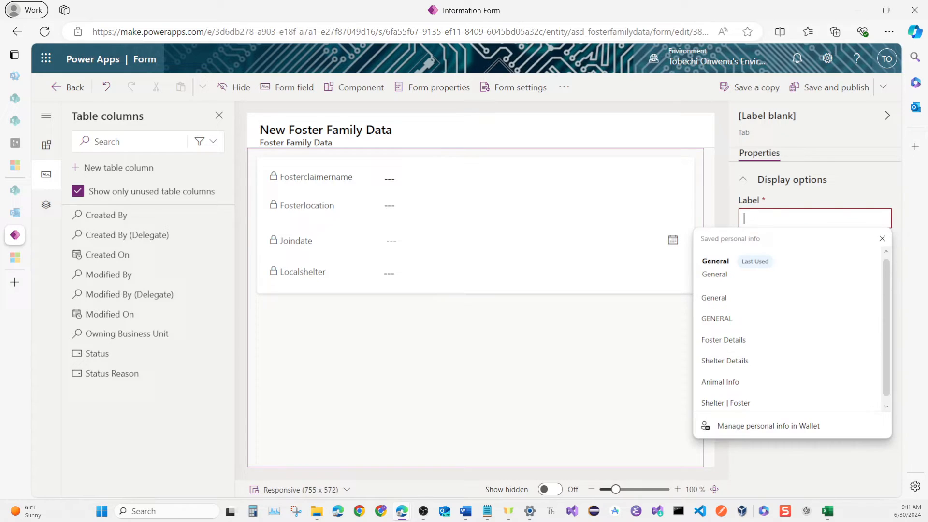
pyautogui.click(734, 258)
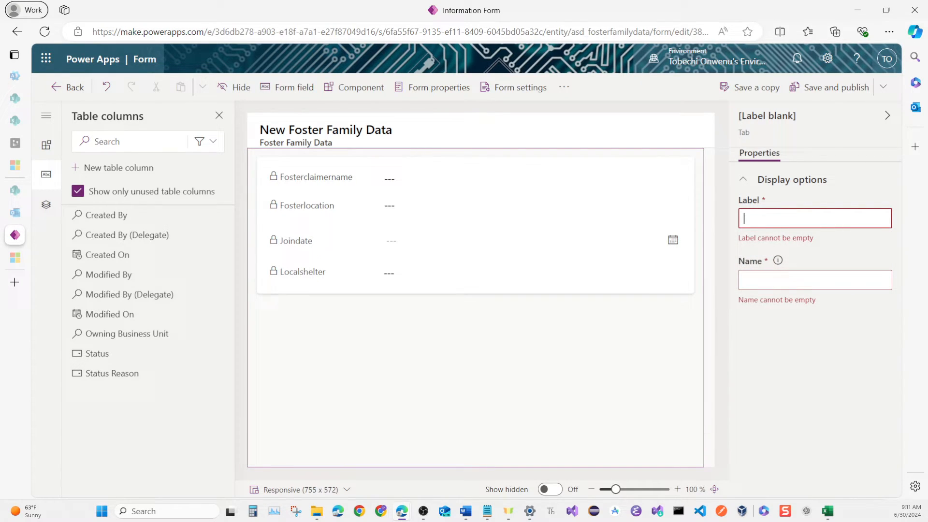
pyautogui.click(788, 279)
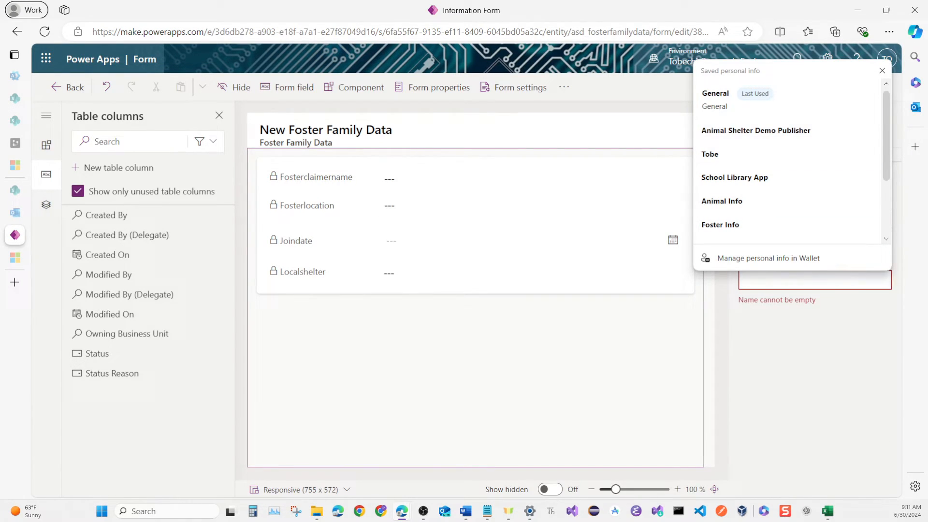
pyautogui.press('Return')
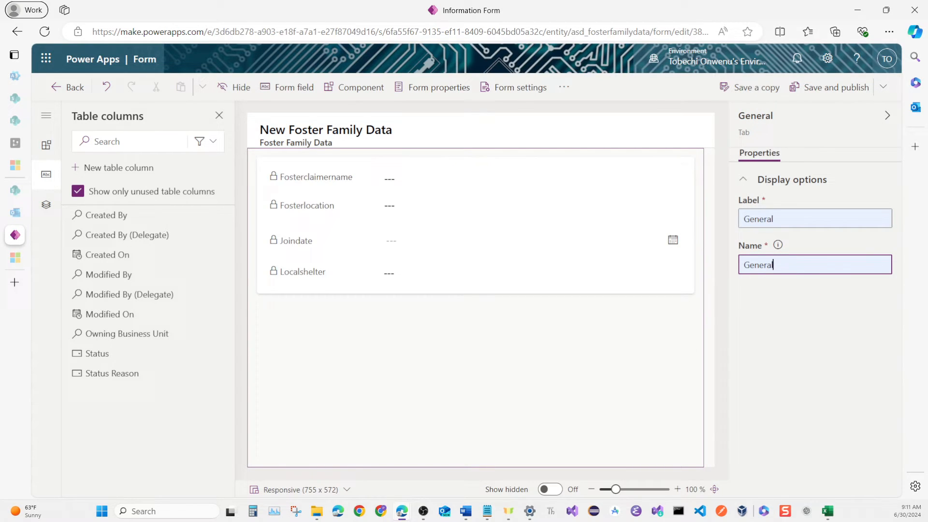
pyautogui.click(645, 341)
# Set the name of the form's GENERAL section to General.
pyautogui.click(602, 283)
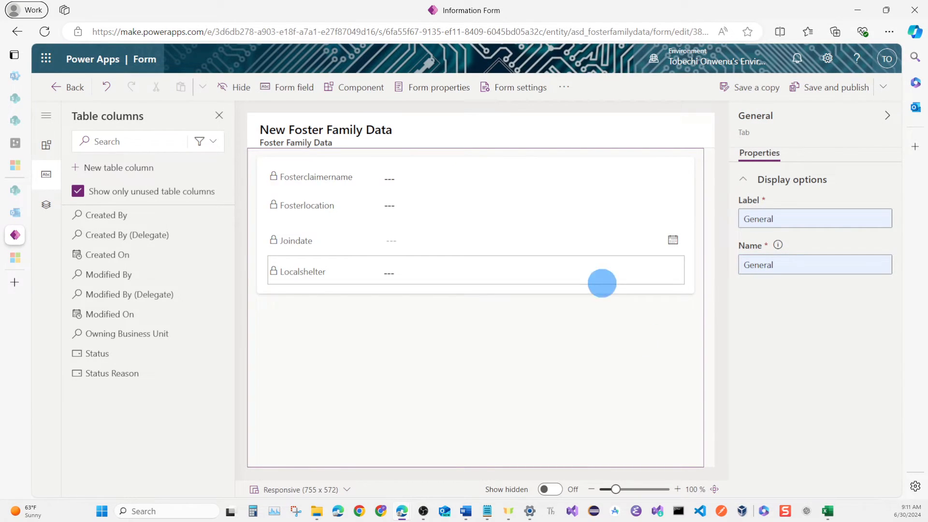
pyautogui.click(600, 289)
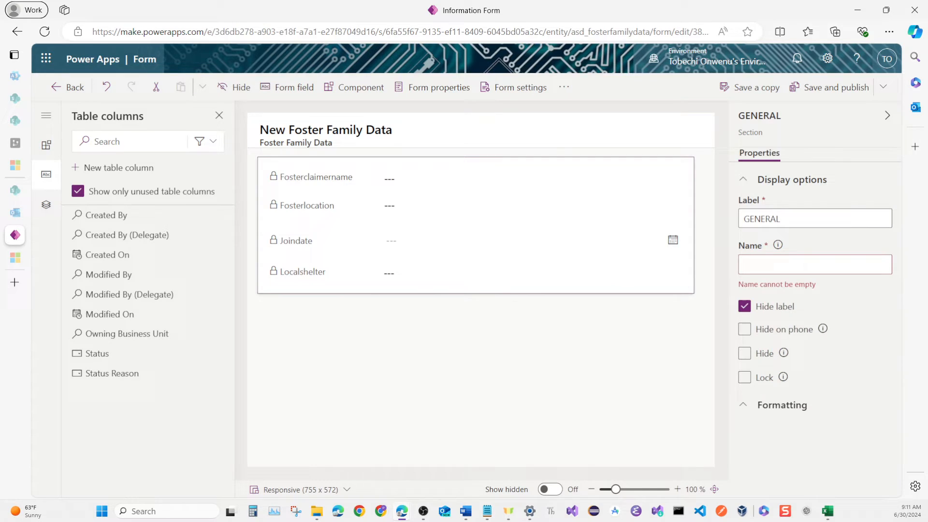
pyautogui.click(748, 265)
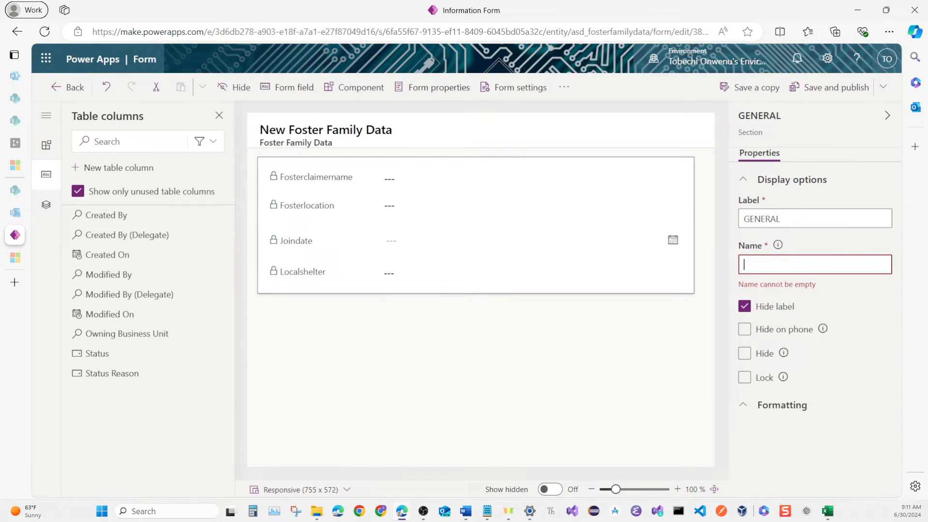
pyautogui.click(726, 307)
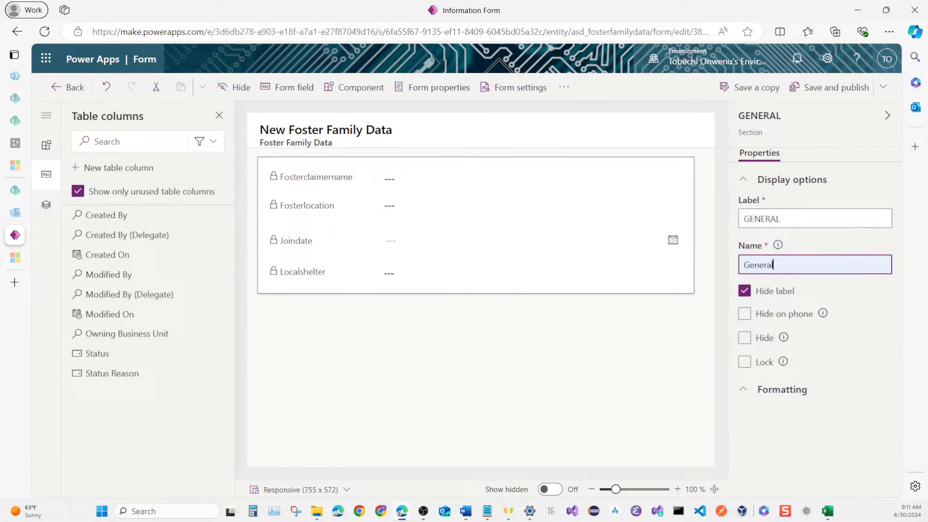
pyautogui.click(617, 360)
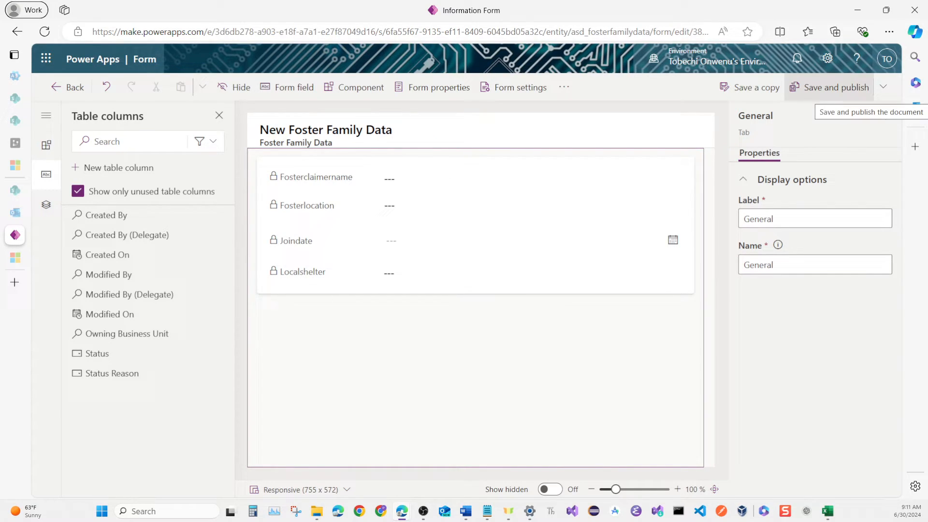
# Save and publish the quick view form, and return to the Foster Family Data table overview.
pyautogui.click(832, 87)
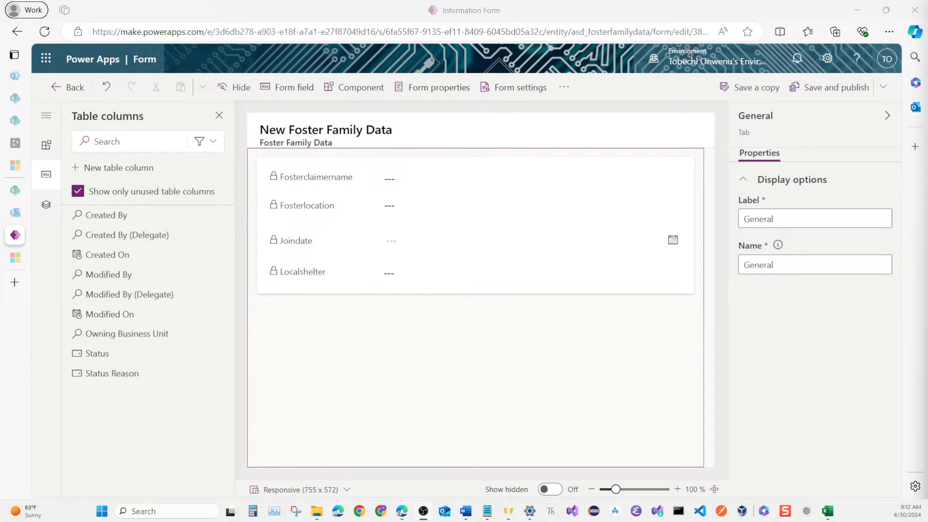
pyautogui.click(68, 87)
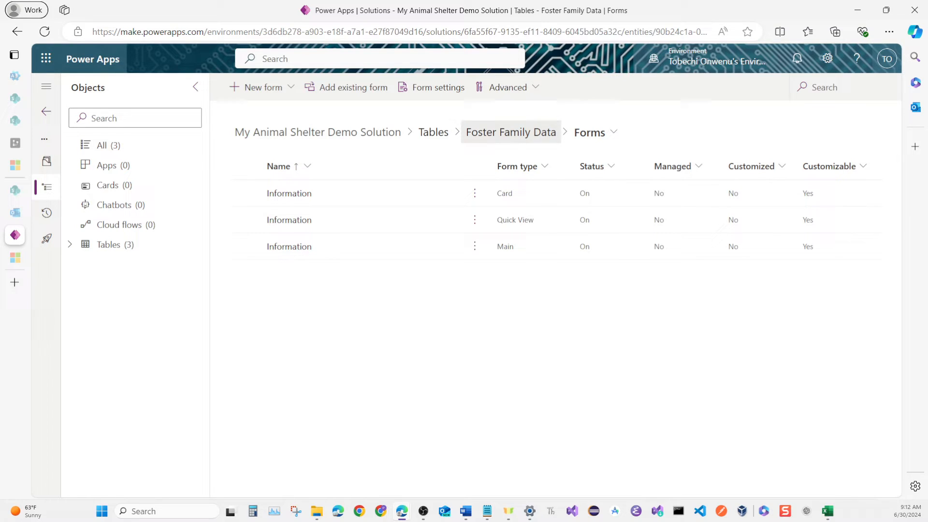
pyautogui.click(511, 132)
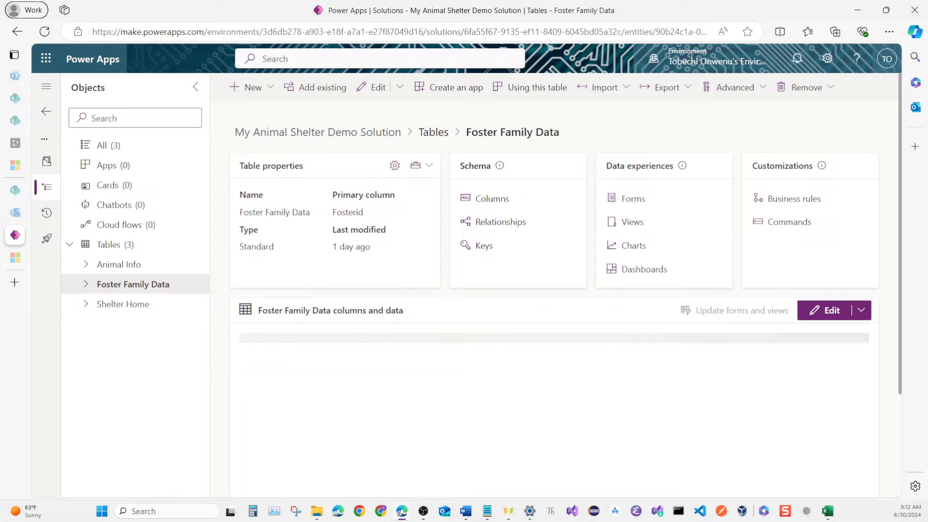
# Open the Animal Info table's Active Animal Infos view and narrow its MicrochipID column.
pyautogui.click(125, 261)
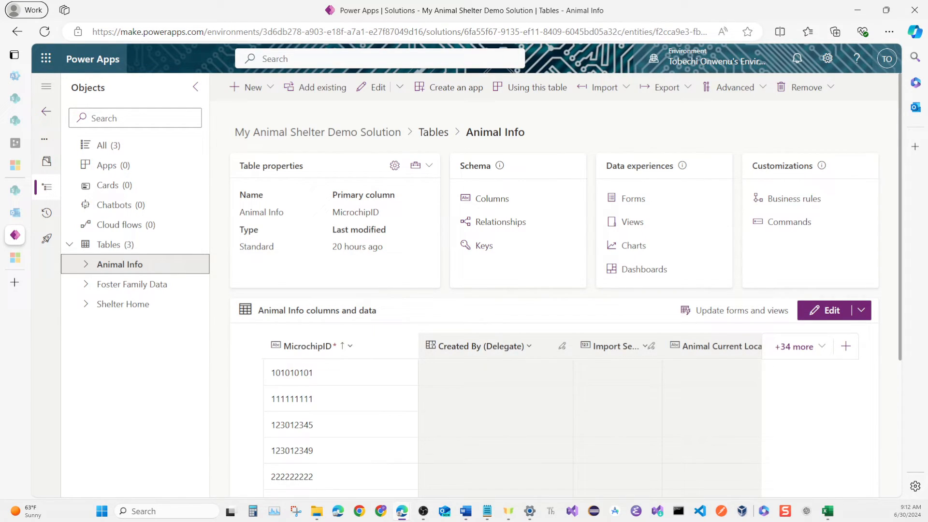
pyautogui.click(633, 222)
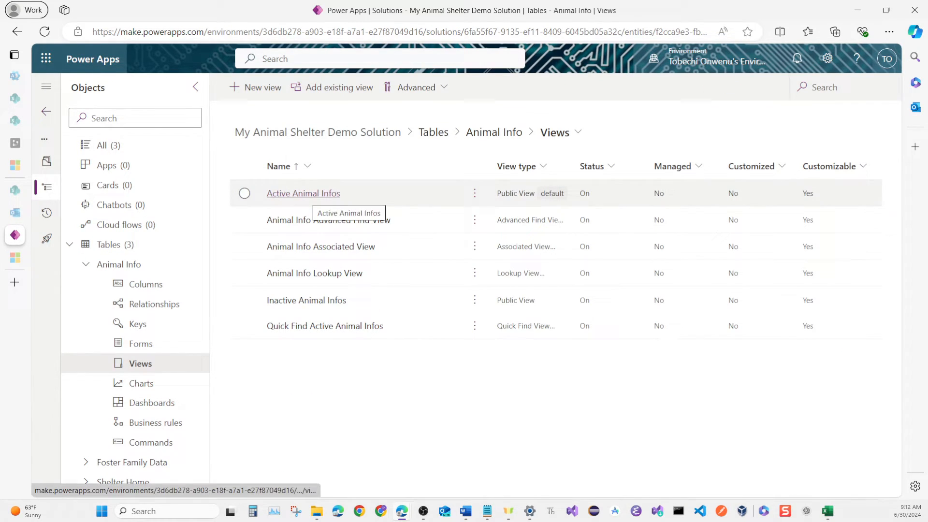
pyautogui.click(304, 193)
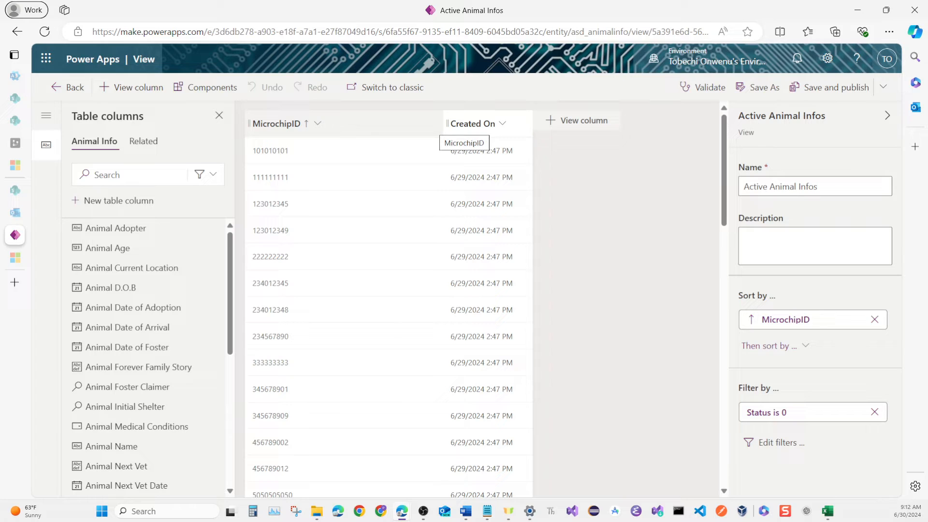
pyautogui.moveTo(444, 123); pyautogui.dragTo(369, 124)
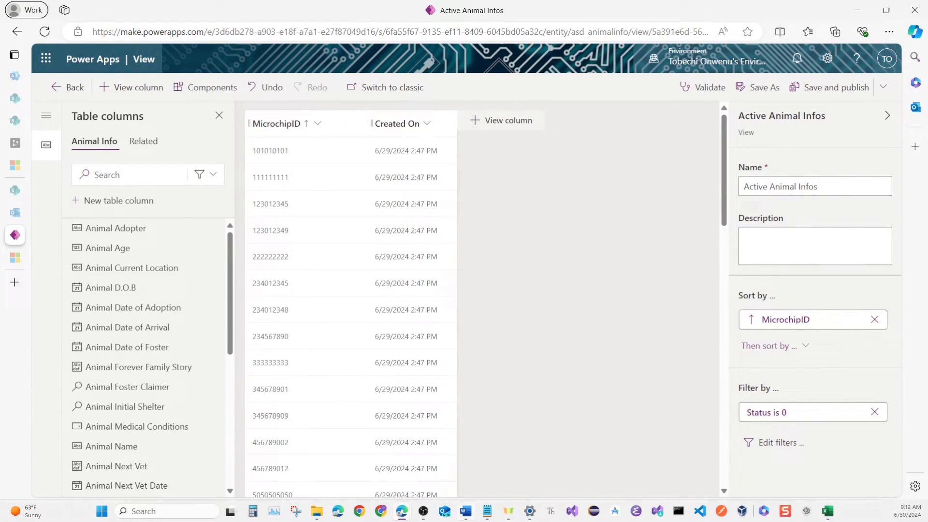
# Check the Power Up Challenge Requirements document in Word for the fields the animal list must display, and return to the view editor.
pyautogui.moveTo(466, 511)
pyautogui.click(460, 455)
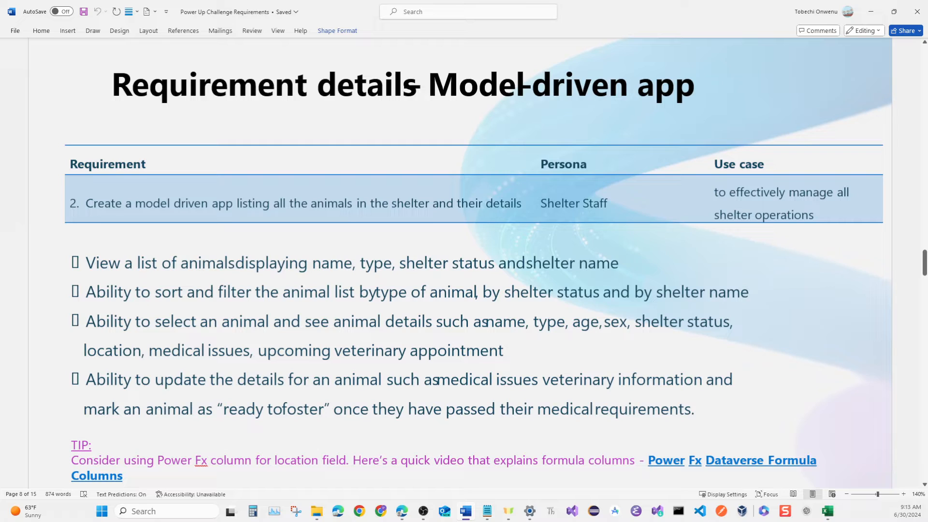
pyautogui.moveTo(313, 263); pyautogui.dragTo(538, 263)
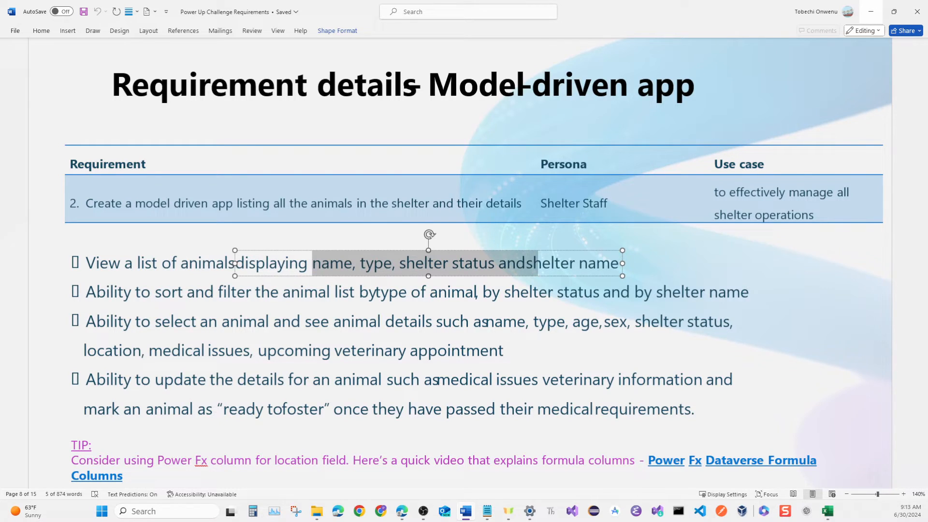
pyautogui.click(871, 12)
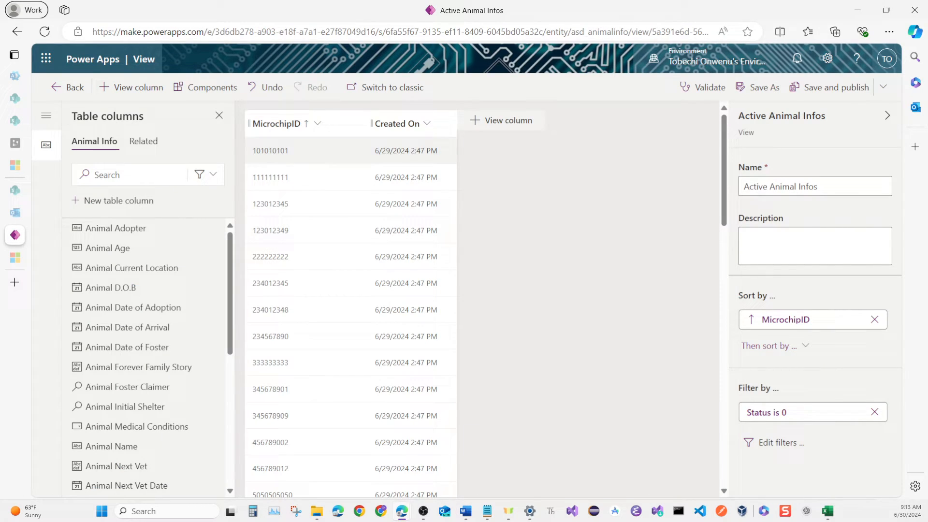
# Remove the Created On column from the Active Animal Infos view and add the Animal Name column.
pyautogui.click(426, 124)
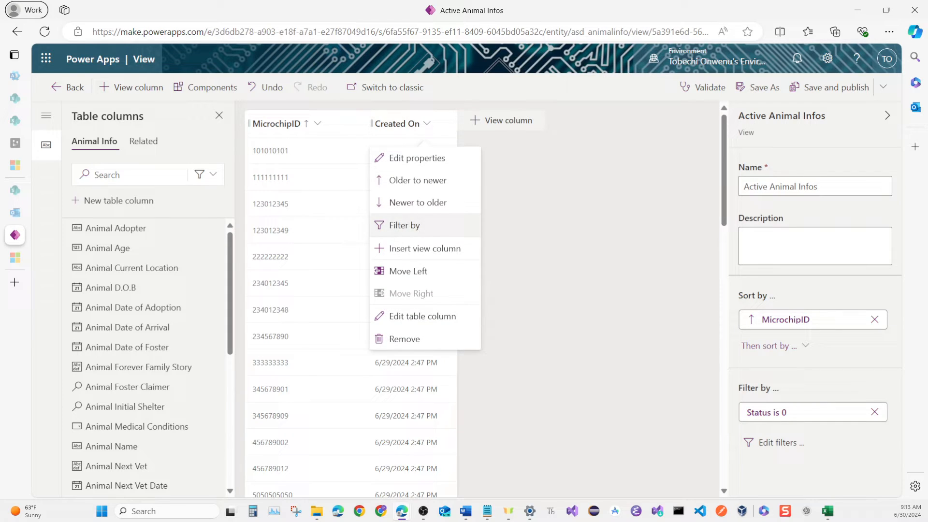
pyautogui.click(407, 338)
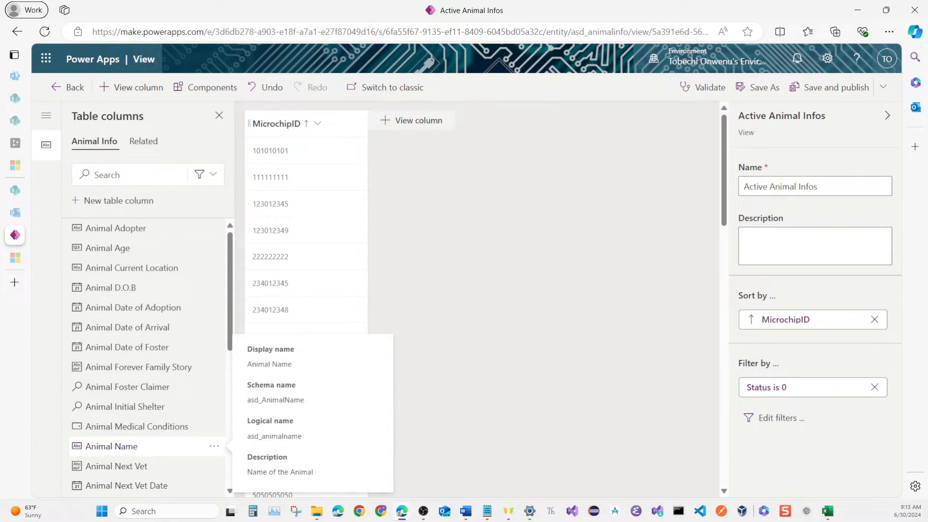
pyautogui.click(111, 447)
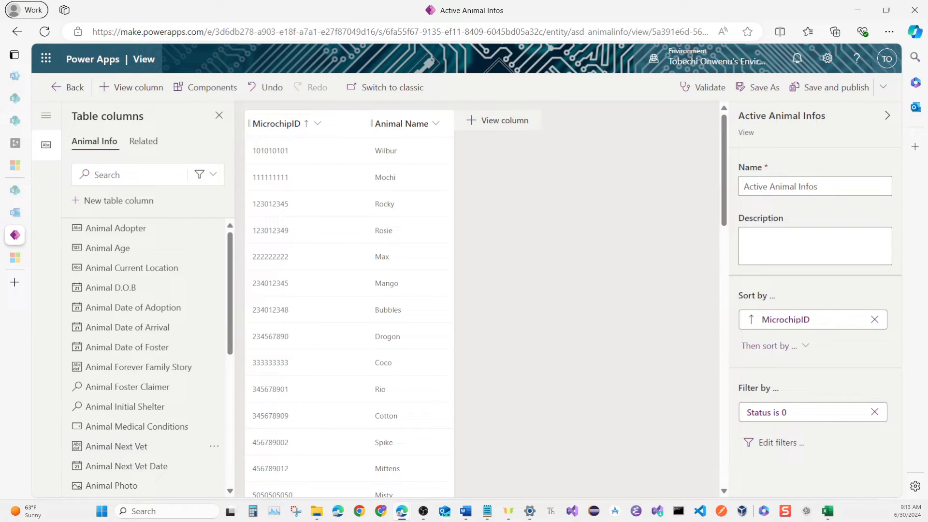
# Add the Animal Type, Animal Shelter Status and Animal Initial Shelter columns to the view, and save and publish it.
pyautogui.moveTo(126, 367)
pyautogui.scroll(-5, 125, 363)
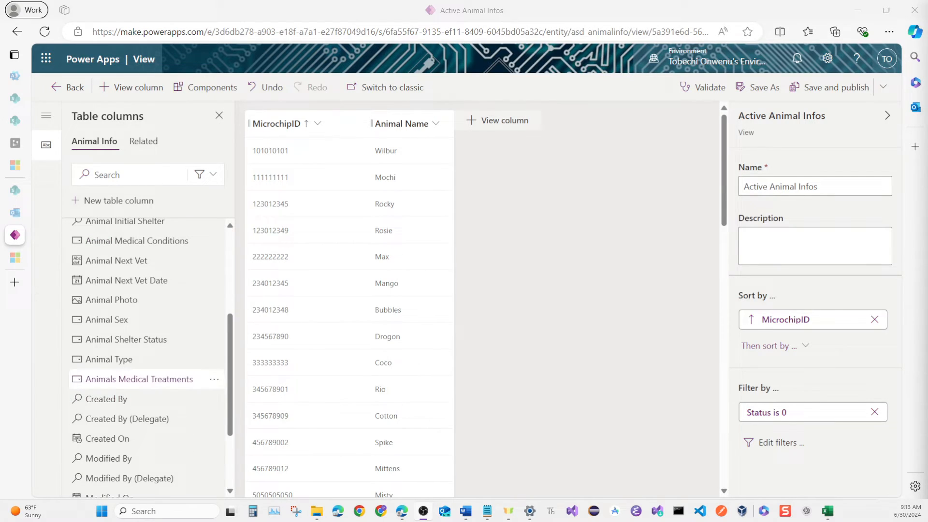
pyautogui.click(126, 359)
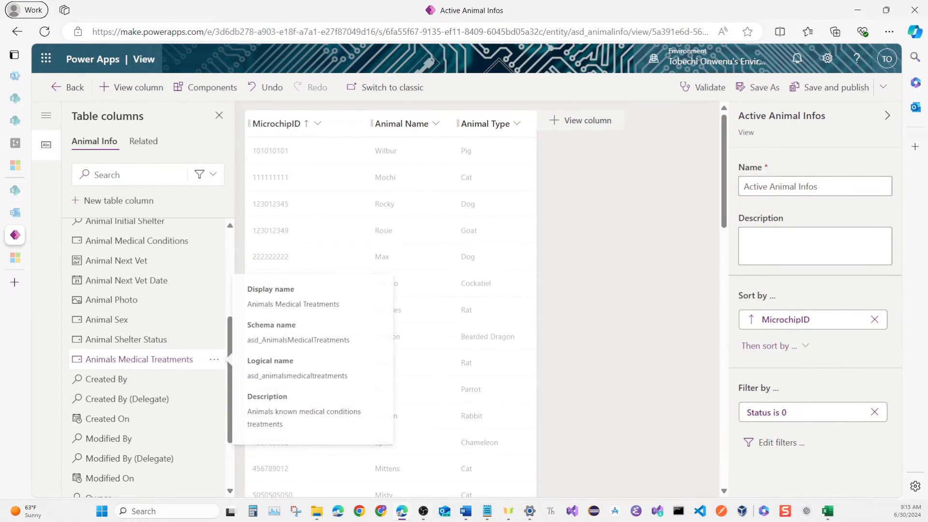
pyautogui.click(128, 339)
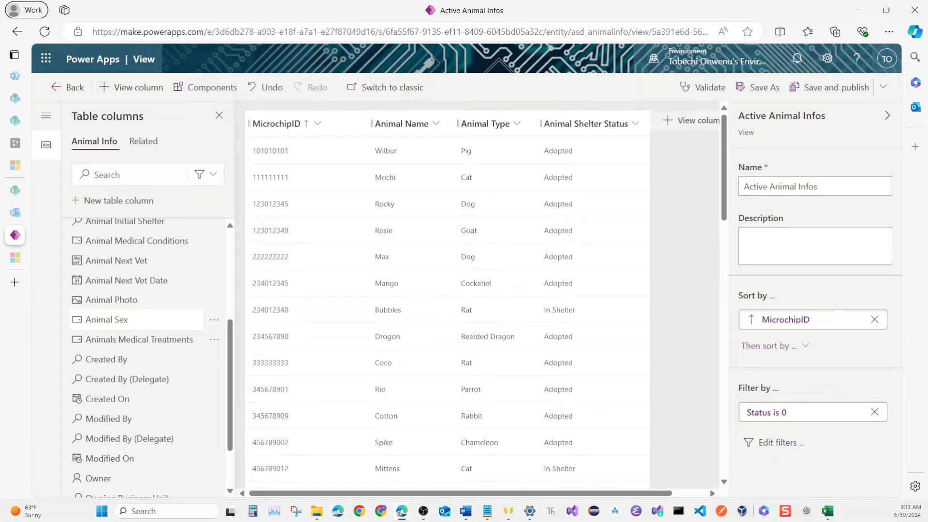
pyautogui.scroll(2, 146, 319)
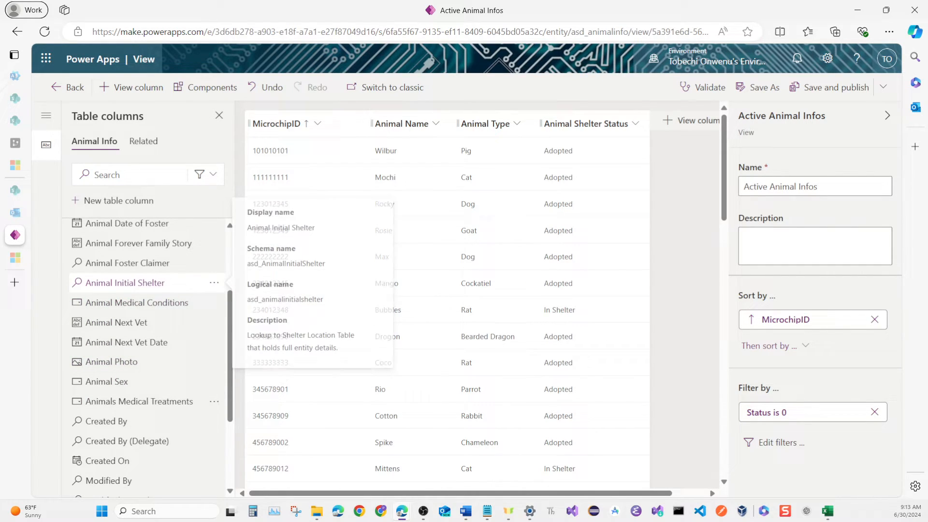
pyautogui.click(162, 283)
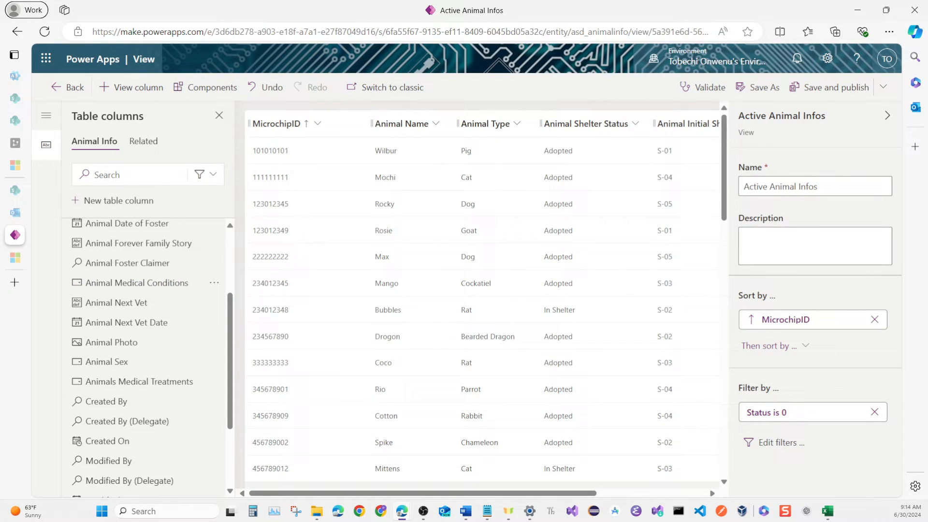
pyautogui.hscroll(2, 477, 300)
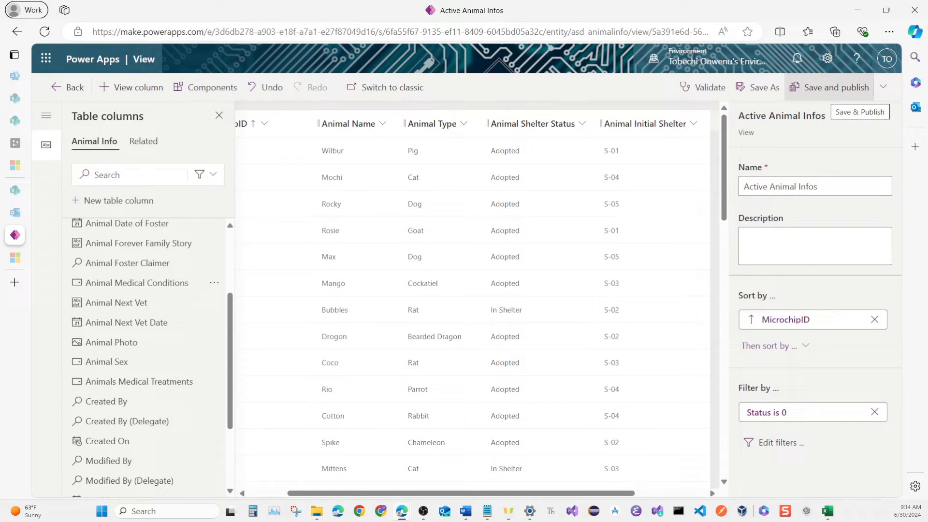
pyautogui.click(830, 87)
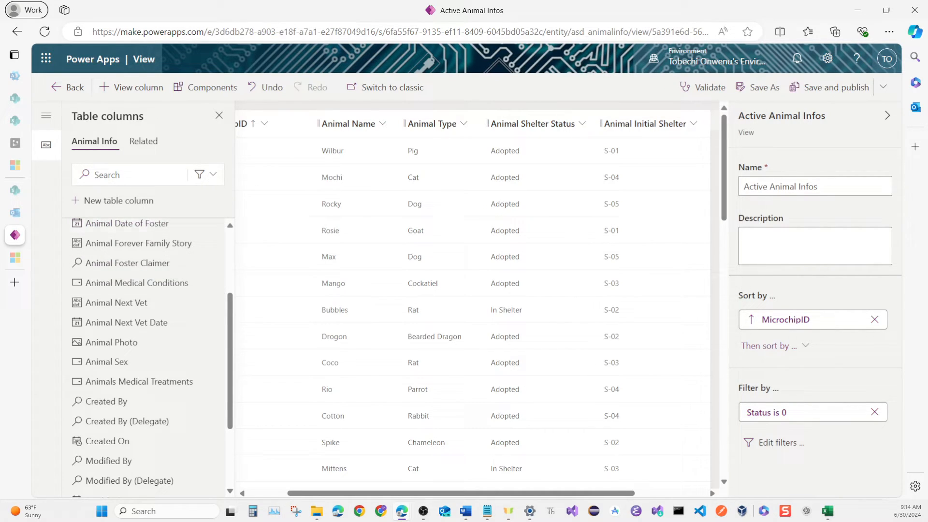
# Start a new Animal Info column named Animal Shelter Name, described as "Calculated column showing shelter name from Shelter ID", with the Formula data type.
pyautogui.click(68, 87)
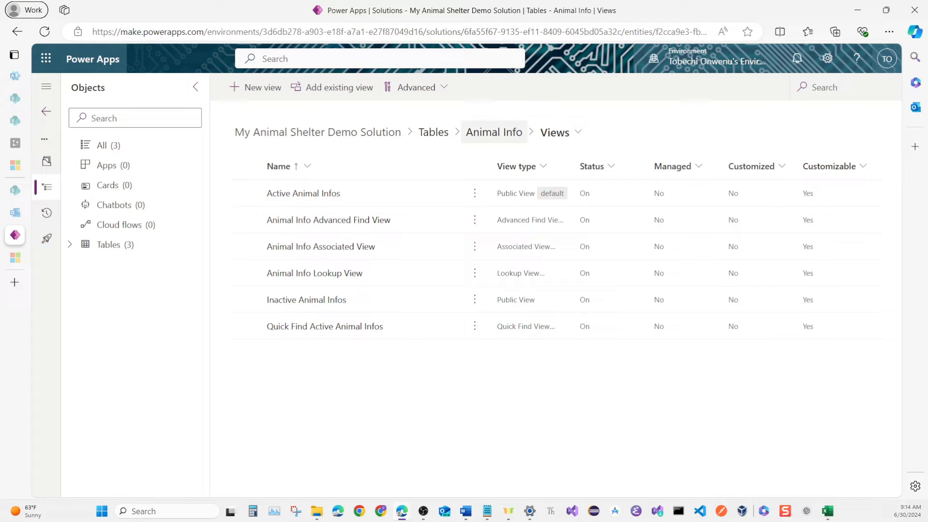
pyautogui.click(494, 132)
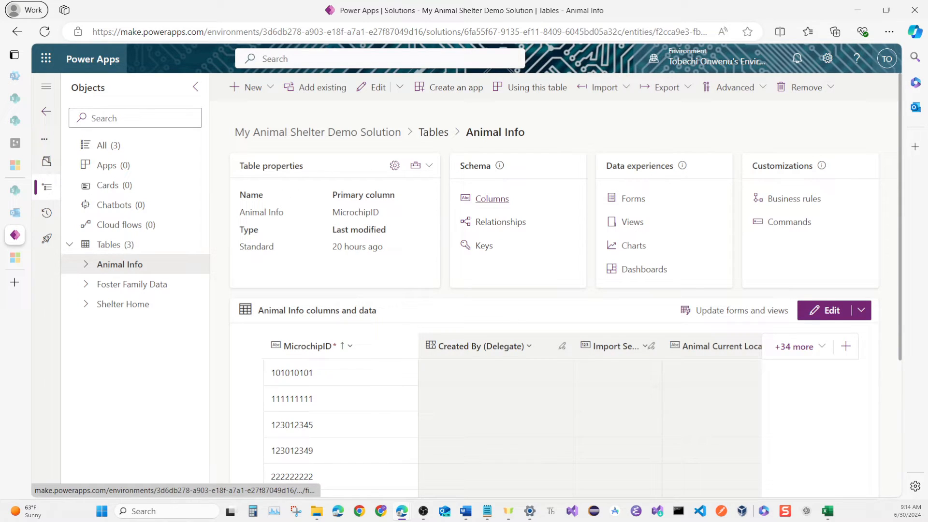
pyautogui.click(492, 198)
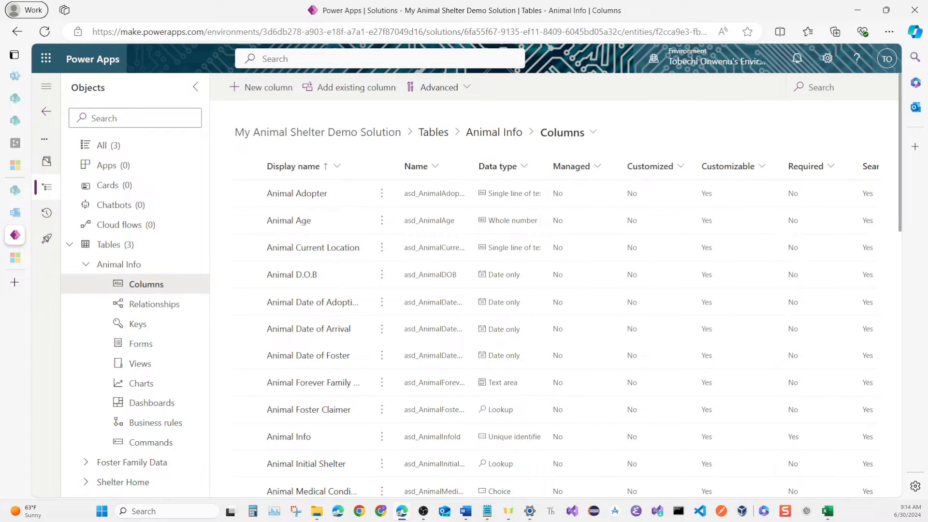
pyautogui.click(261, 87)
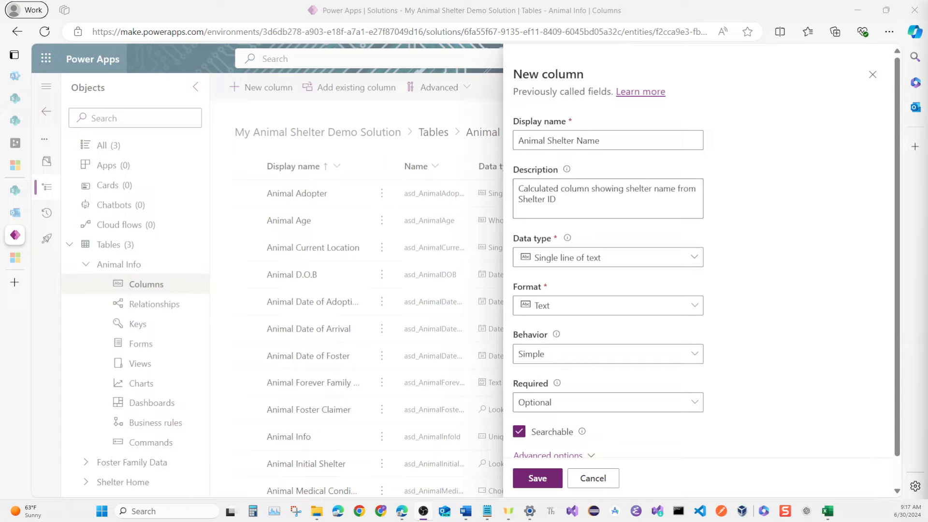
pyautogui.click(608, 257)
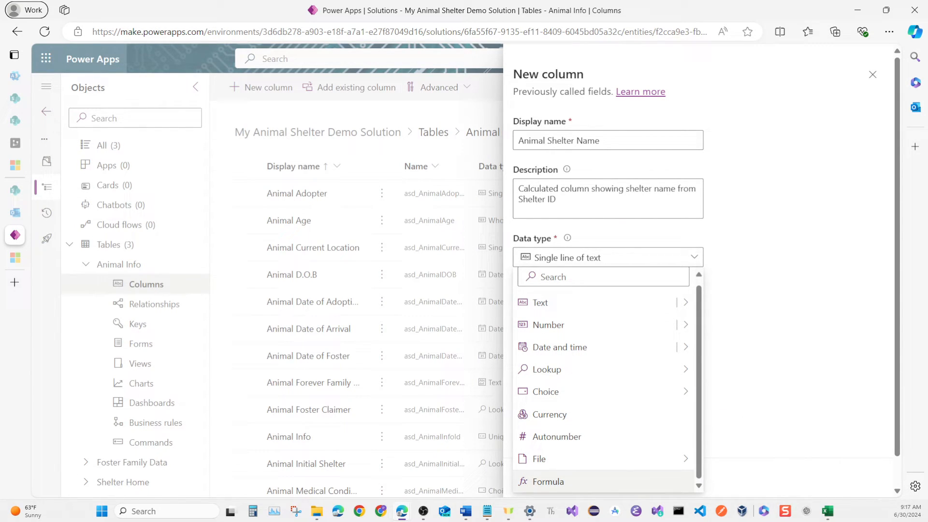
pyautogui.click(548, 481)
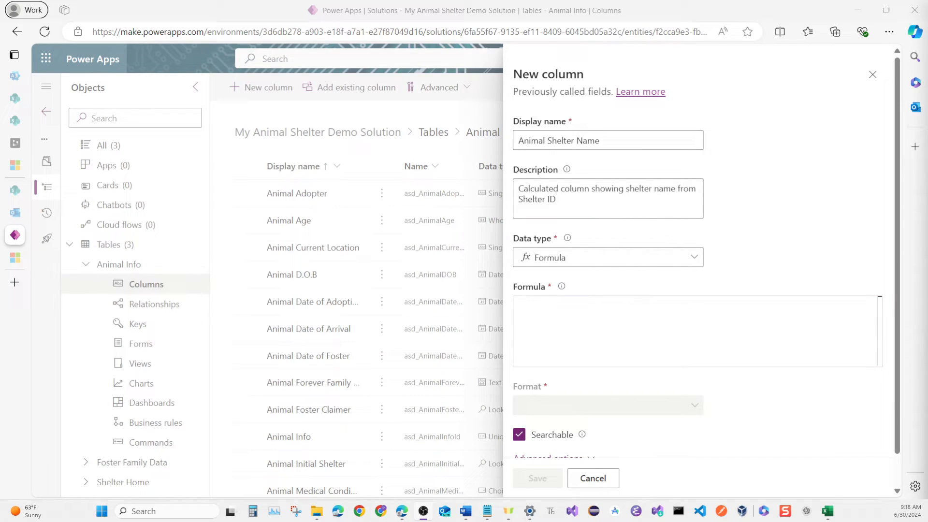
# Set the Animal Shelter Name column's formula to 'Animal Initial Shelter'.Sheltername and save the column.
pyautogui.hotkey('alt', 'Tab')
pyautogui.click(697, 332)
pyautogui.write('a')
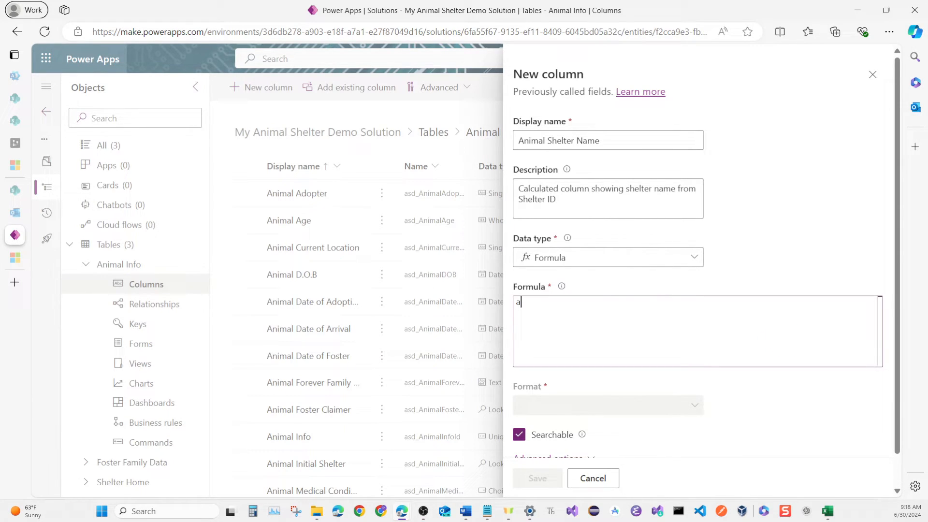
pyautogui.write('ni')
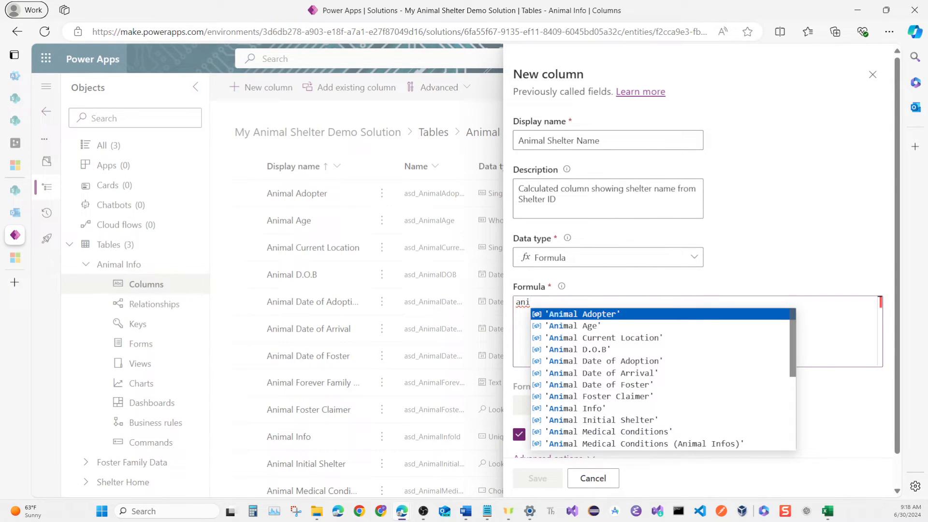
pyautogui.scroll(-1, 664, 366)
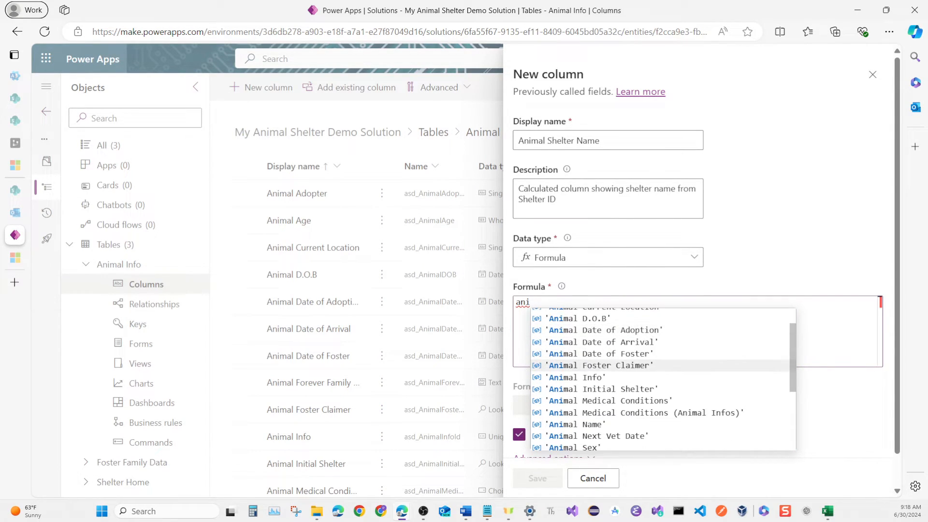
pyautogui.click(600, 389)
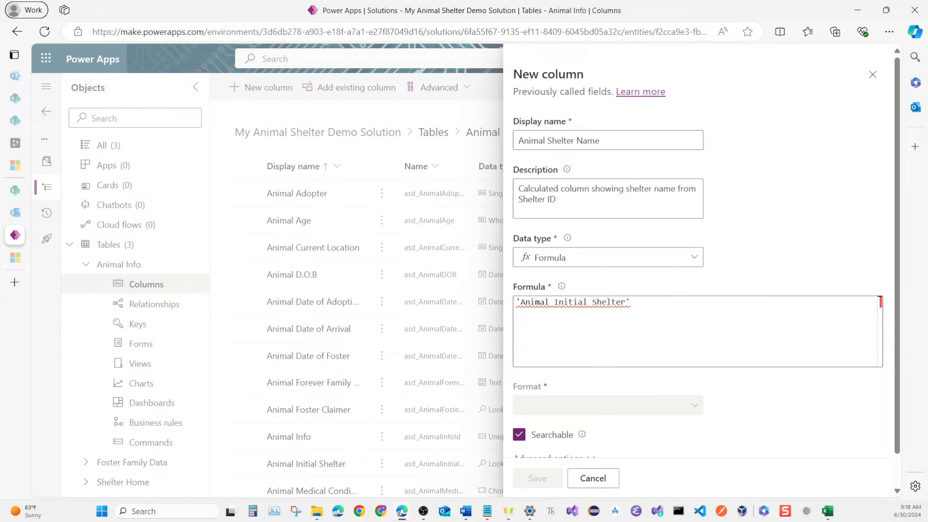
pyautogui.write('.')
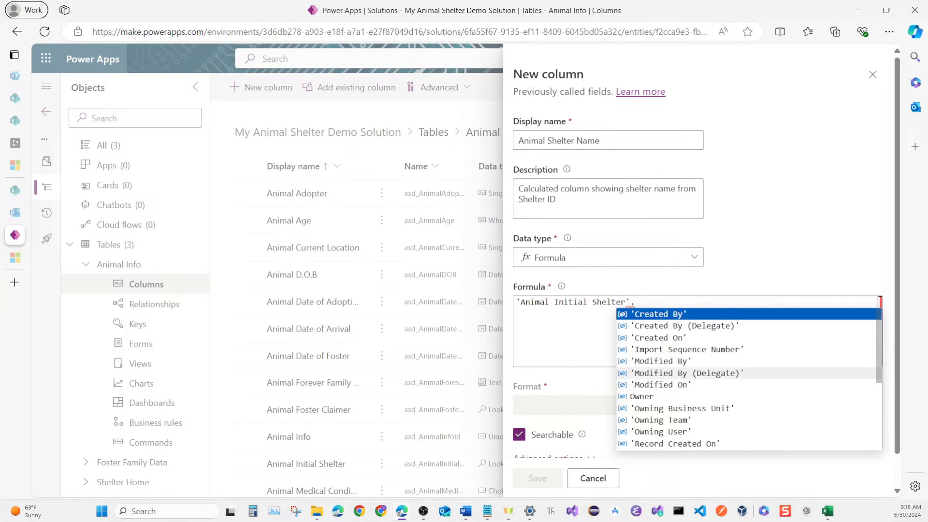
pyautogui.scroll(-1, 687, 375)
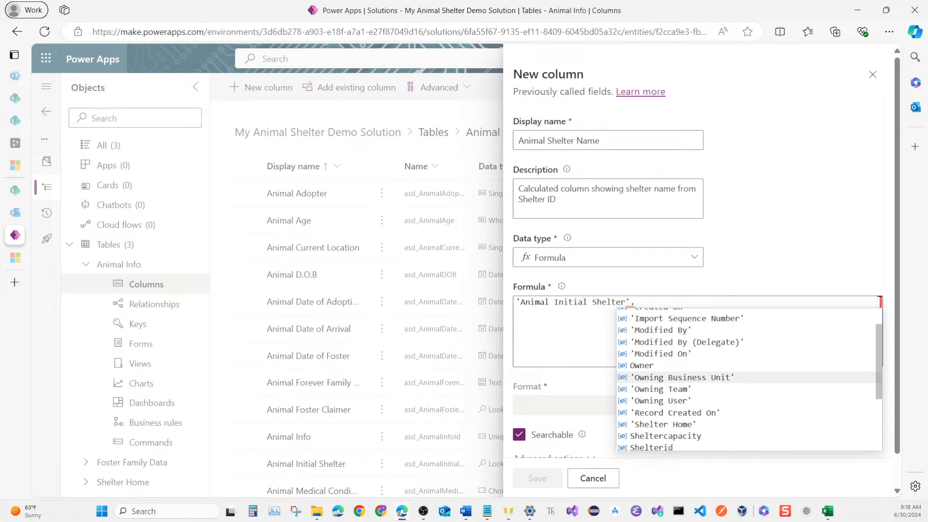
pyautogui.scroll(-2, 687, 394)
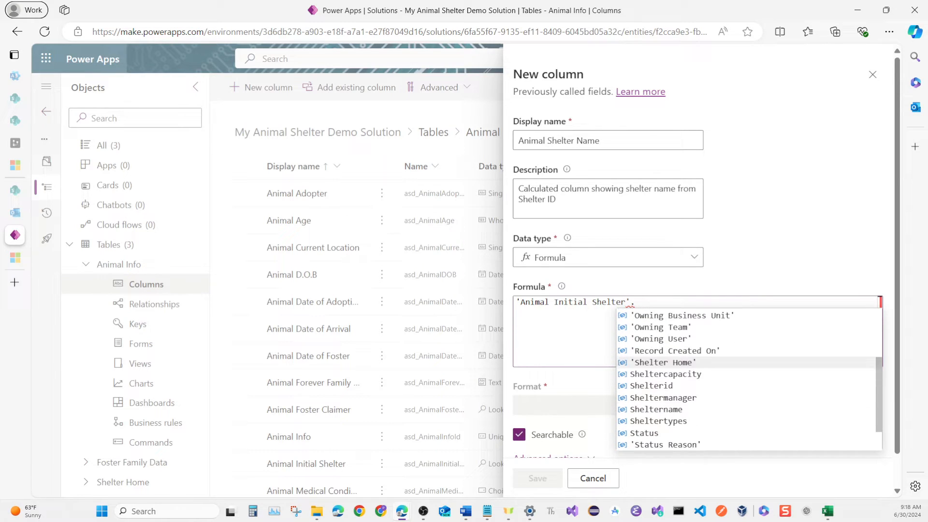
pyautogui.click(656, 409)
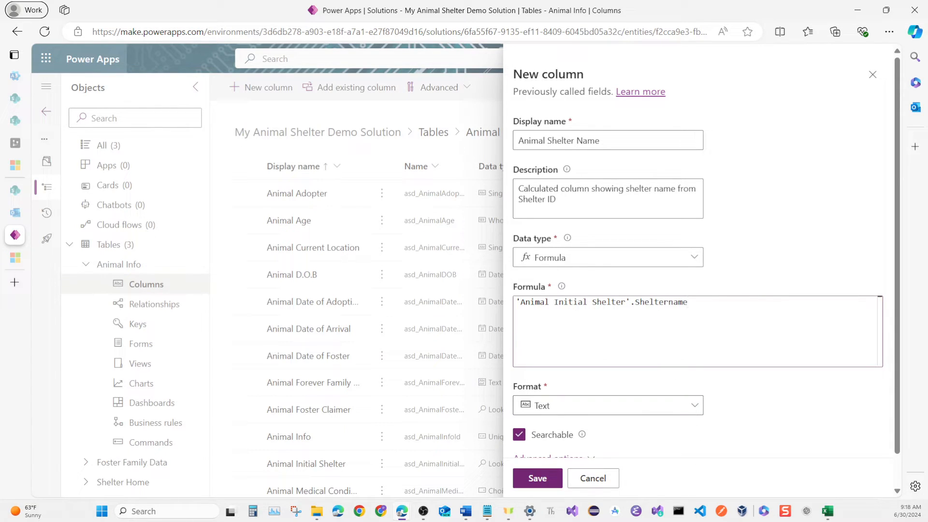
pyautogui.scroll(-1, 698, 259)
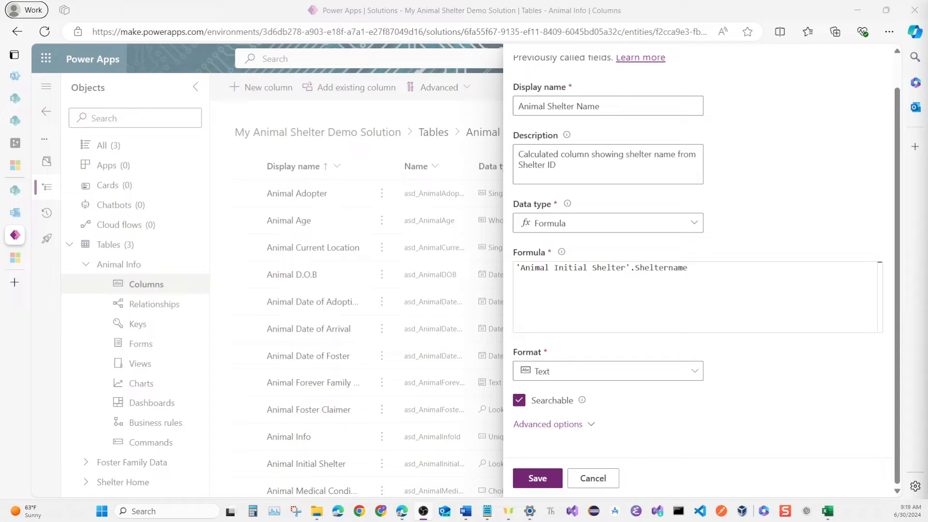
pyautogui.click(538, 478)
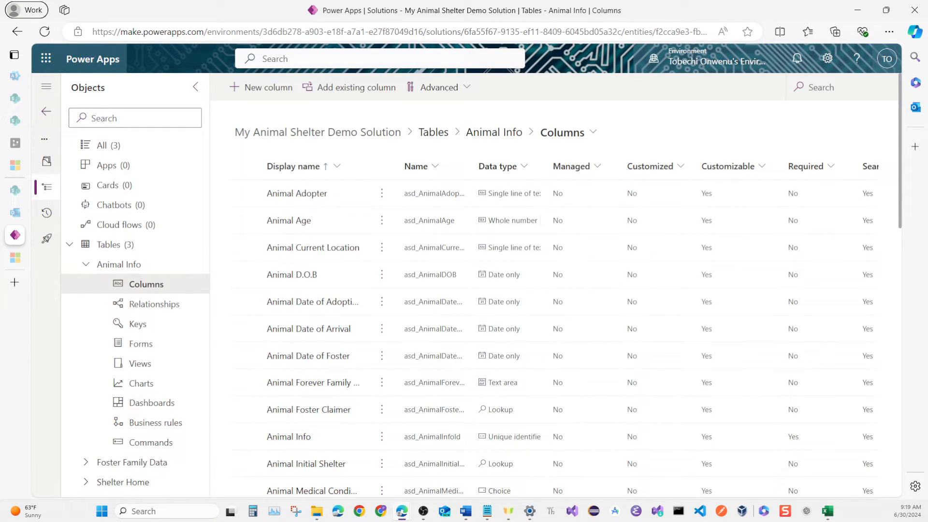
# Add a Formula column inShelter with If(StartsWith('Animal Current Location', "S-"), true, false), described as true for animals in the shelter and not fostered or adopted.
pyautogui.click(262, 87)
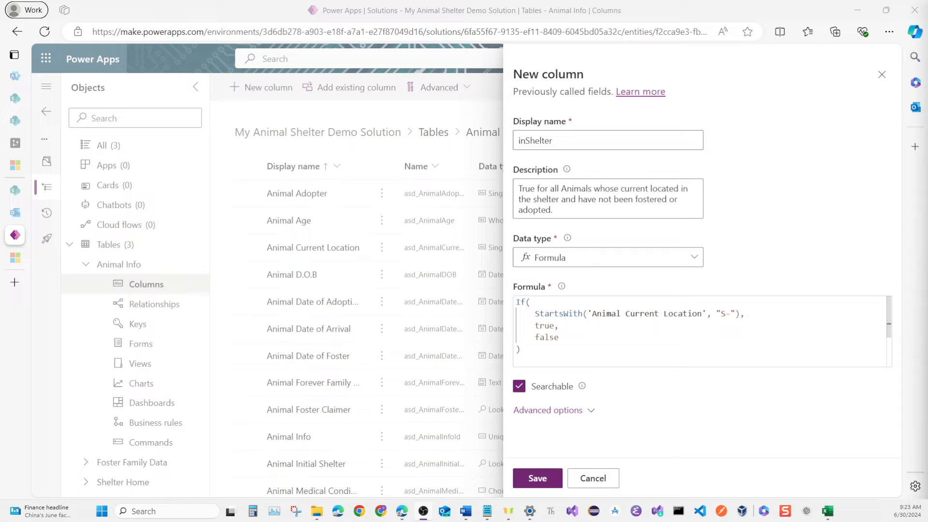
pyautogui.click(538, 478)
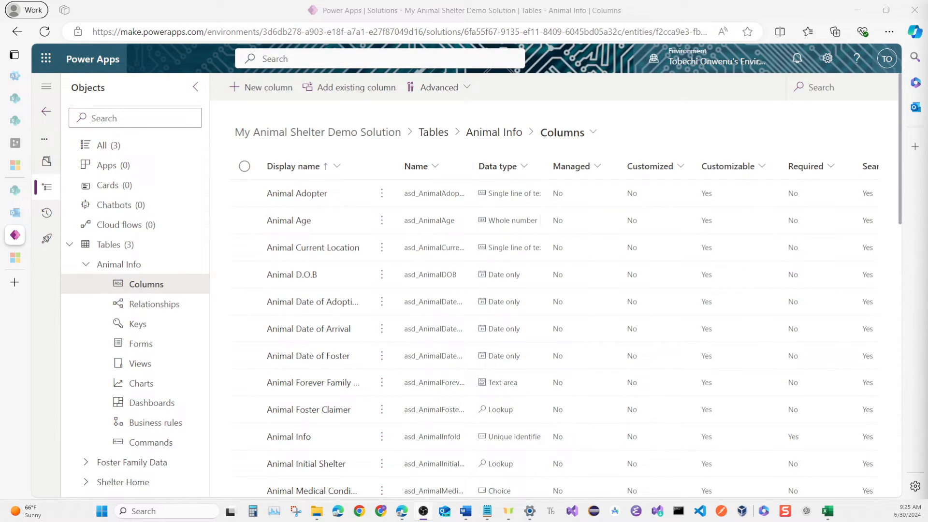
# Open the Animal Info table's Active Animal Infos view and remove its Animal Initial Shelter column.
pyautogui.click(562, 132)
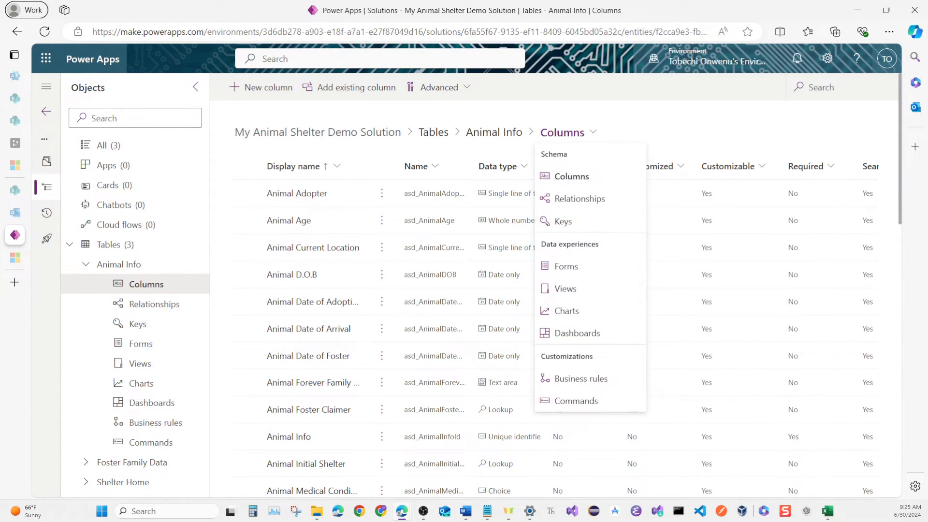
pyautogui.click(566, 289)
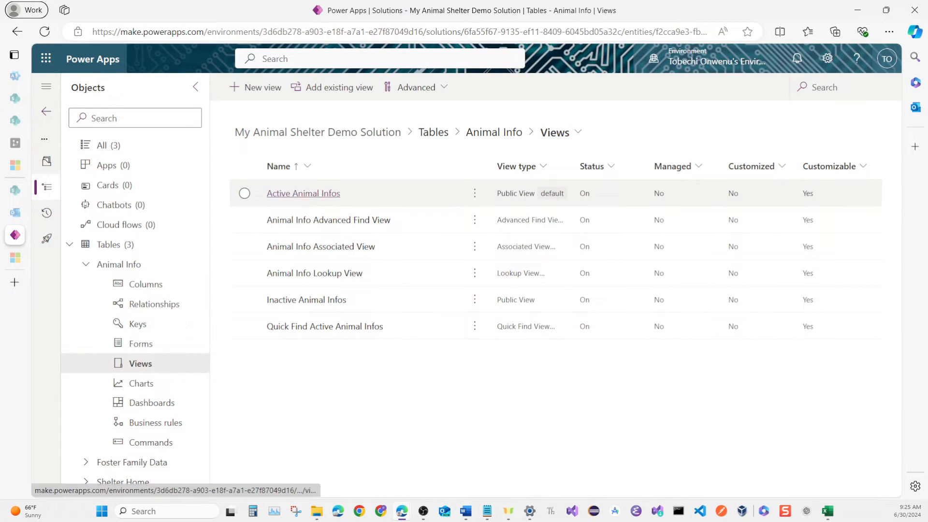
pyautogui.click(303, 193)
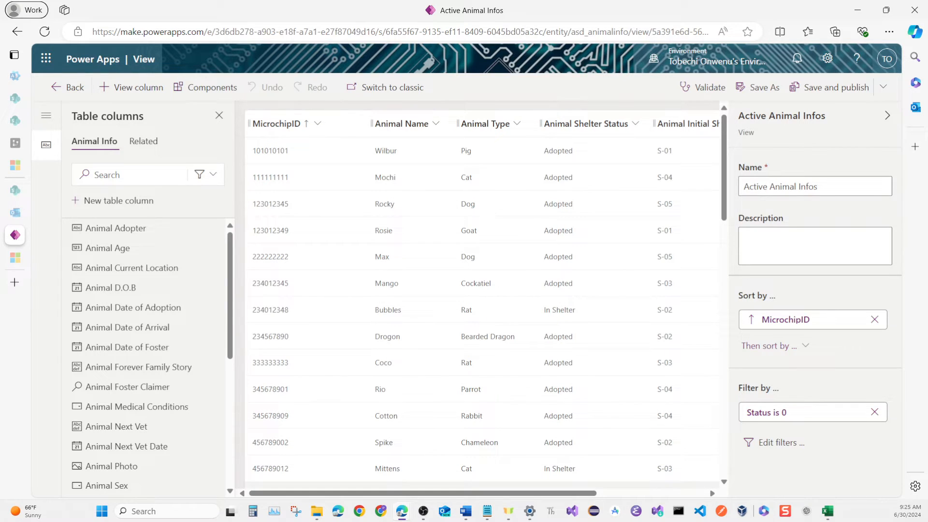
pyautogui.hscroll(3, 478, 299)
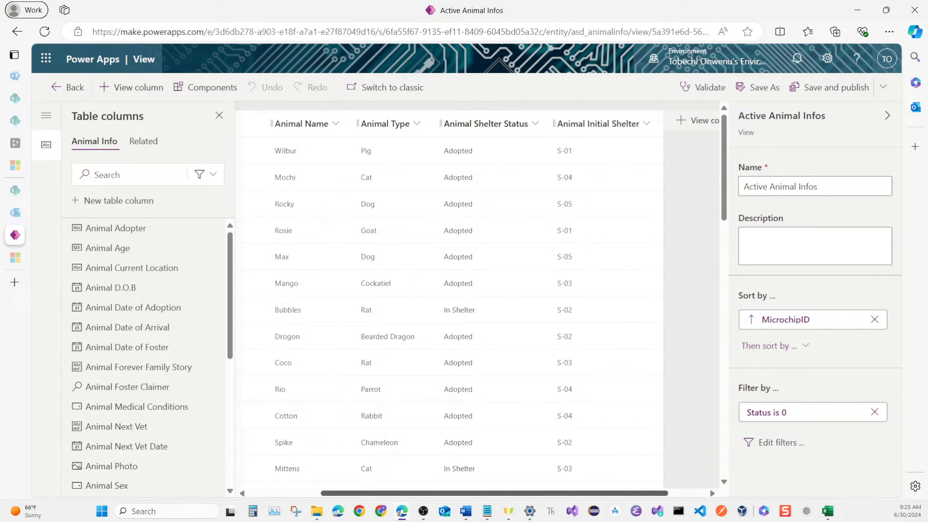
pyautogui.click(599, 123)
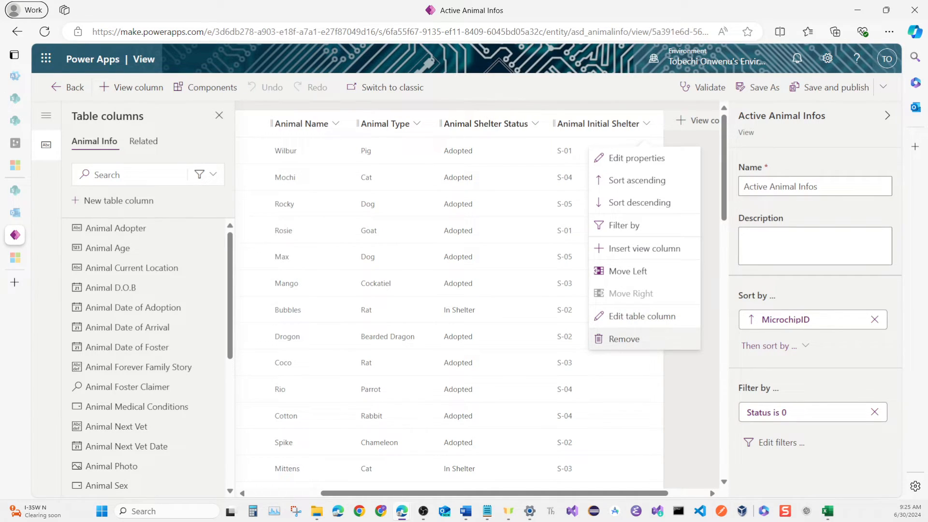
pyautogui.click(624, 338)
# Add the Animal Shelter Name column to the Active Animal Infos view, and save and publish it.
pyautogui.scroll(-5, 145, 347)
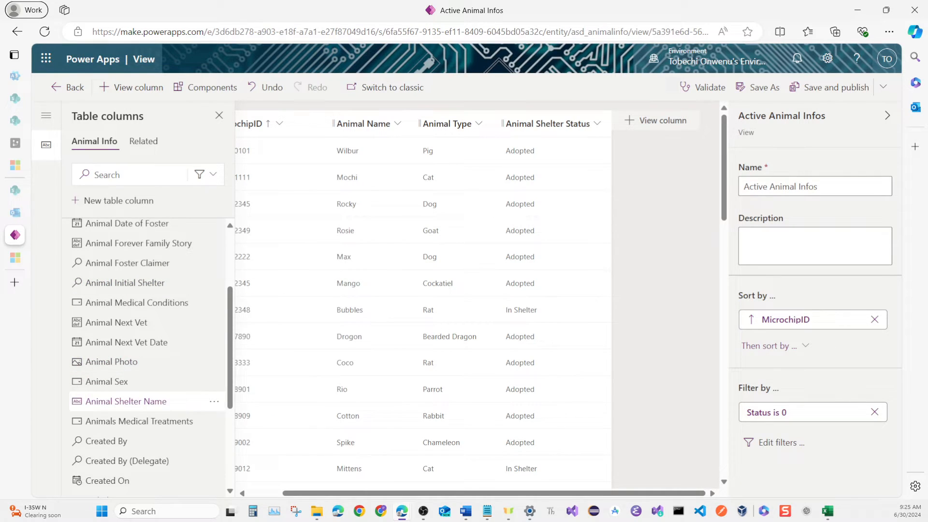
pyautogui.moveTo(150, 404)
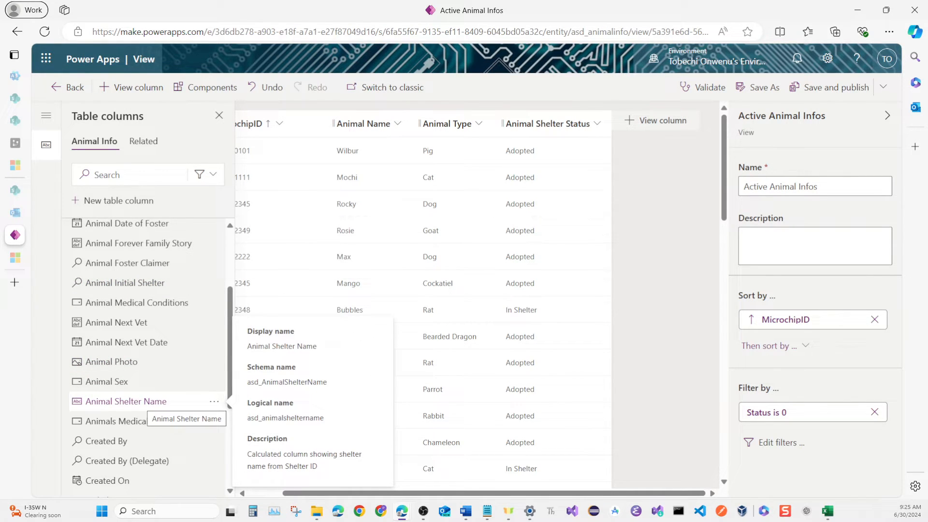
pyautogui.click(139, 402)
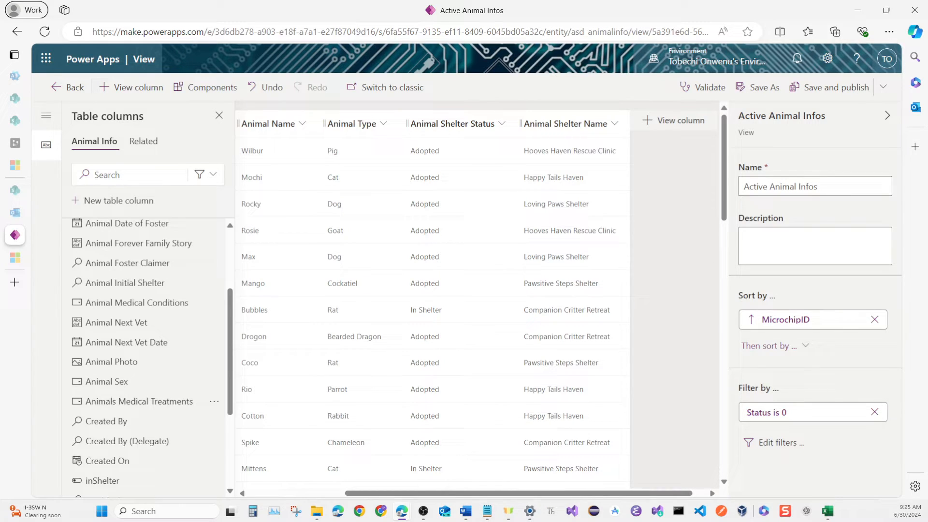
pyautogui.click(829, 87)
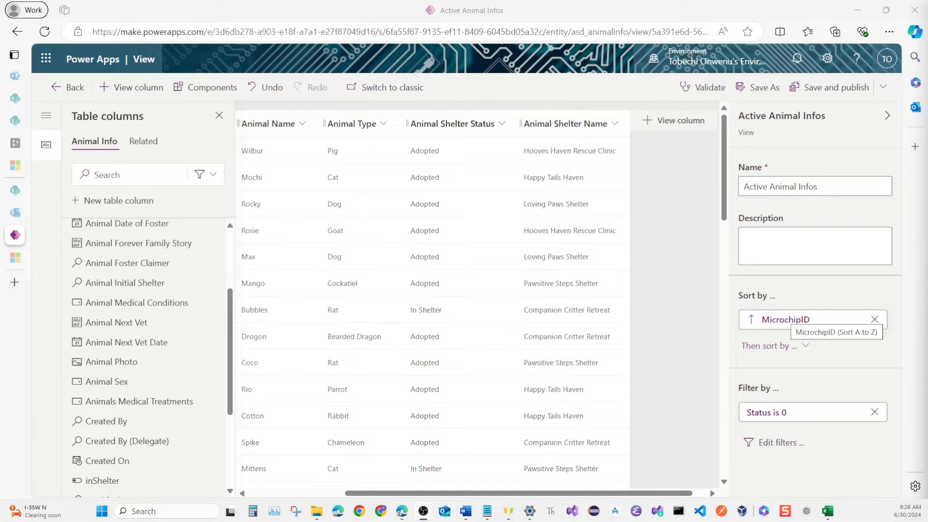
# Replace the view's MicrochipID sort with an ascending sort by Animal Name, and save and publish it.
pyautogui.click(875, 320)
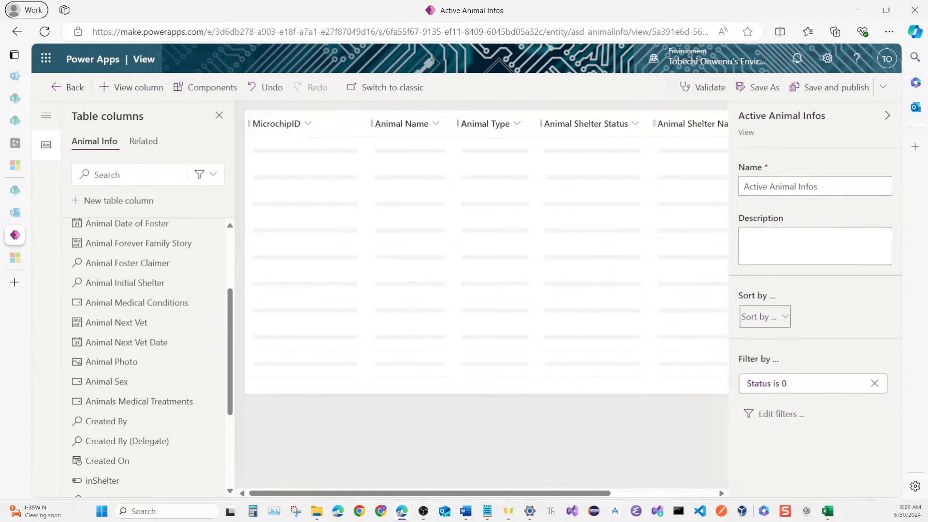
pyautogui.click(765, 316)
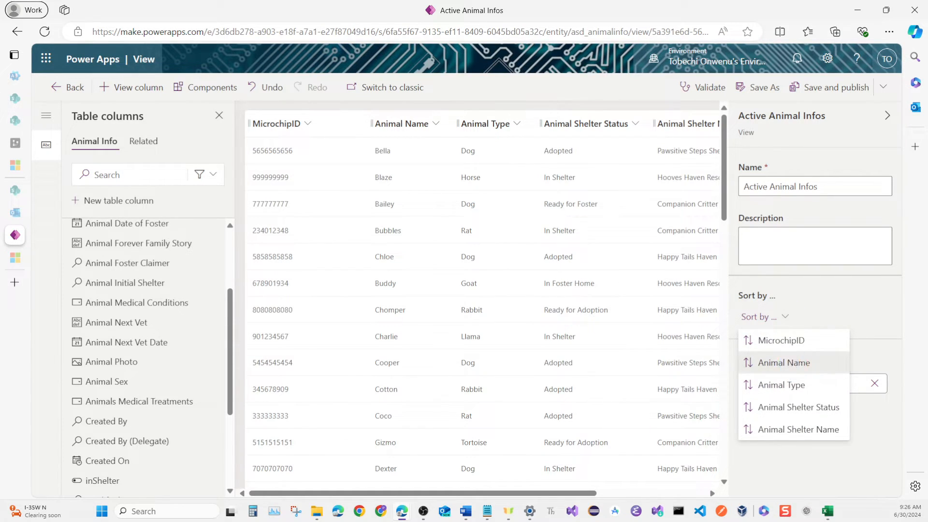
pyautogui.click(784, 363)
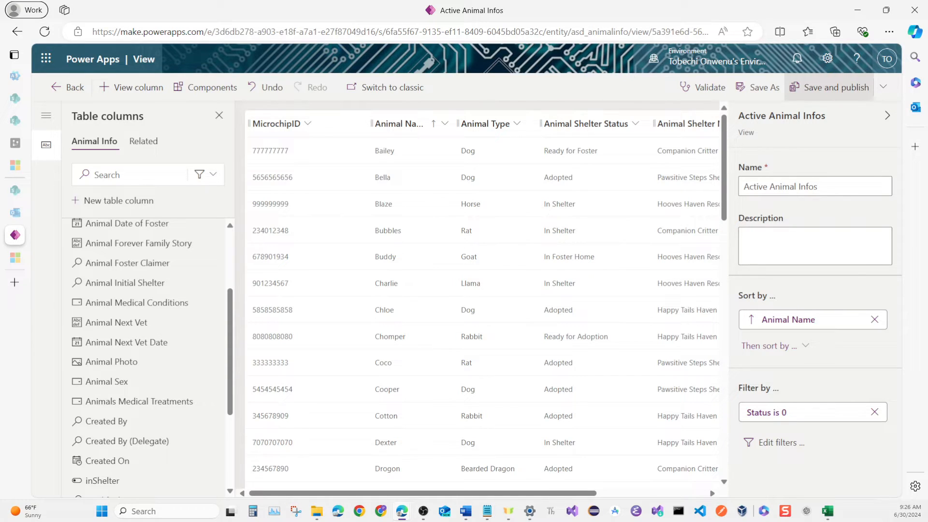
pyautogui.click(835, 87)
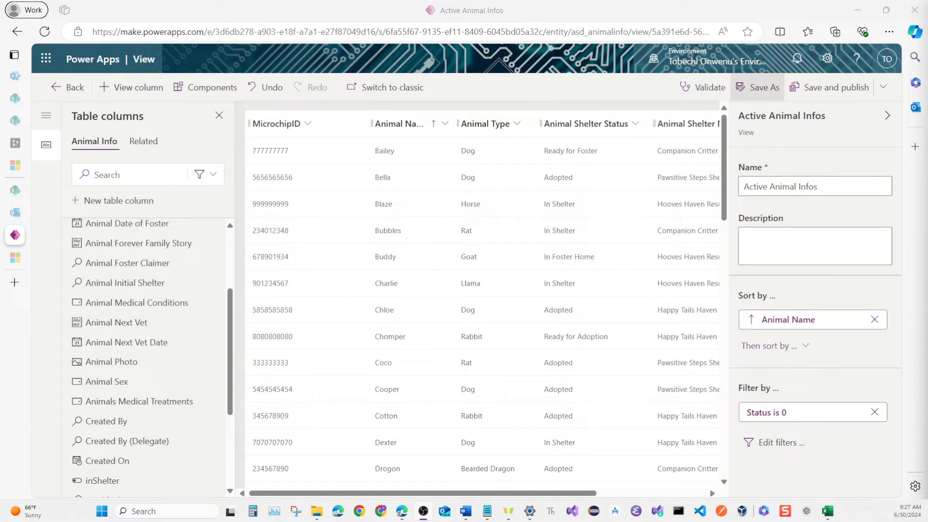
# Save a copy of the view as Available Animal Infos with the description "Show all animals whose current location is in Shelter".
pyautogui.click(757, 87)
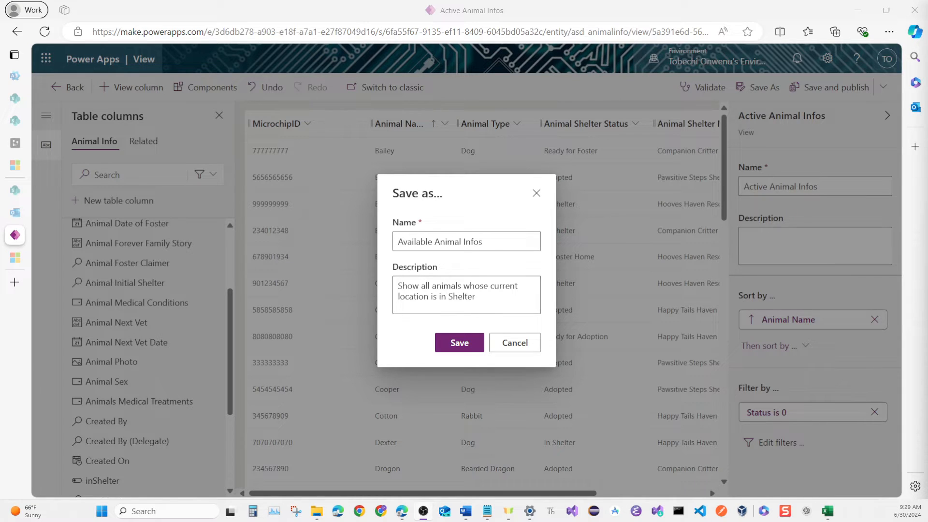
pyautogui.click(459, 343)
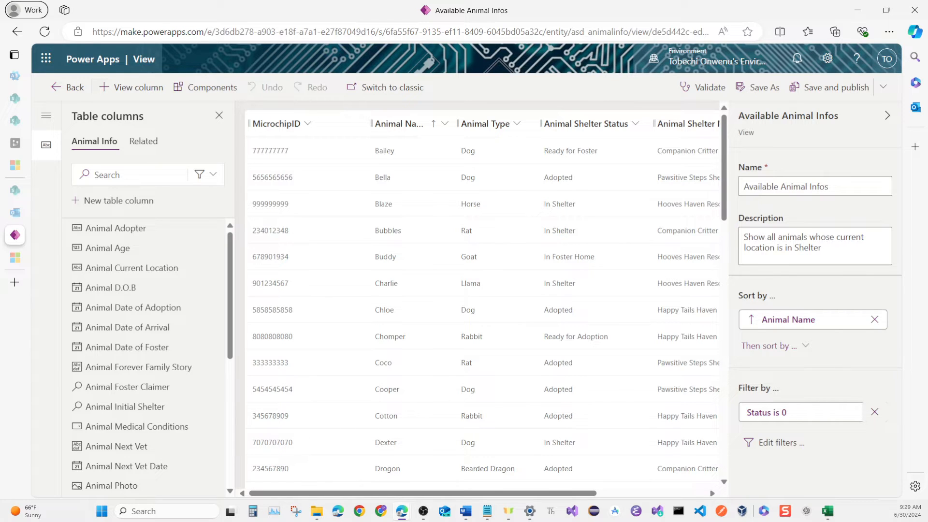
# Change the Available Animal Infos view's Status filter to inShelter equals Yes.
pyautogui.click(779, 442)
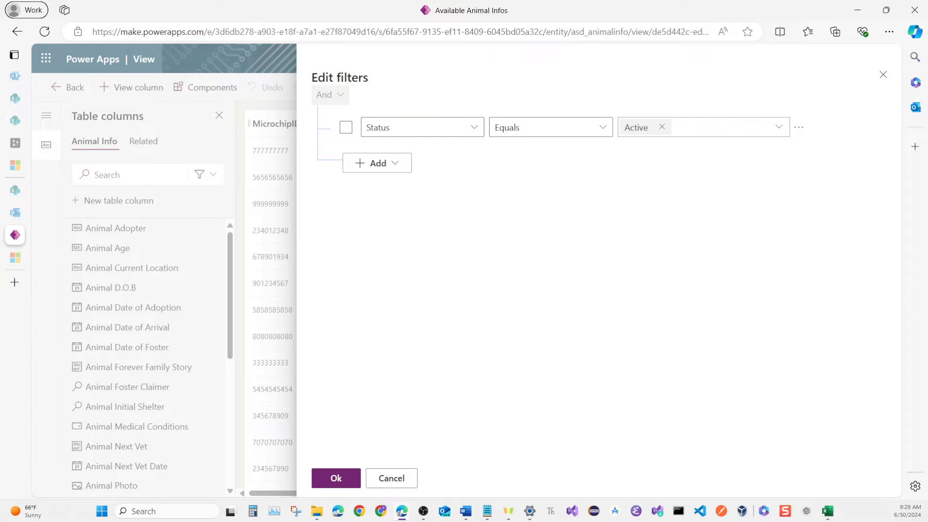
pyautogui.click(475, 128)
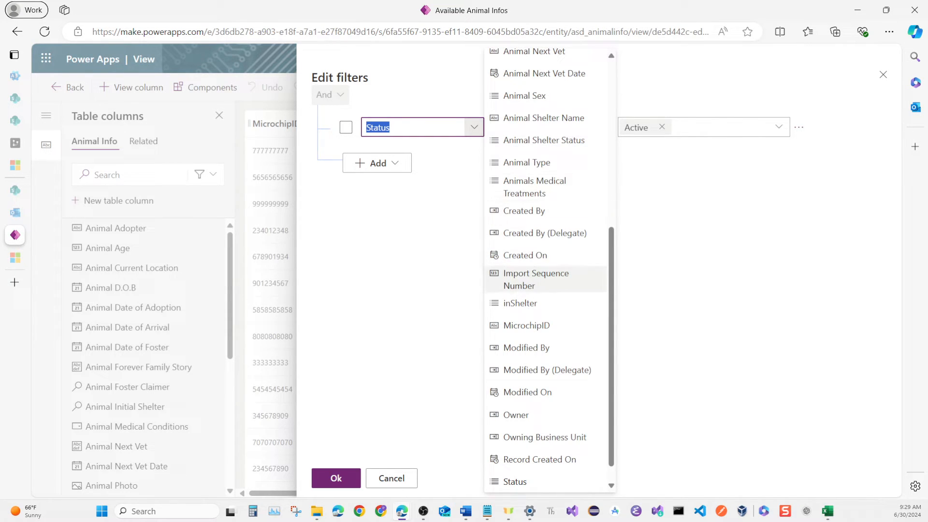
pyautogui.click(520, 304)
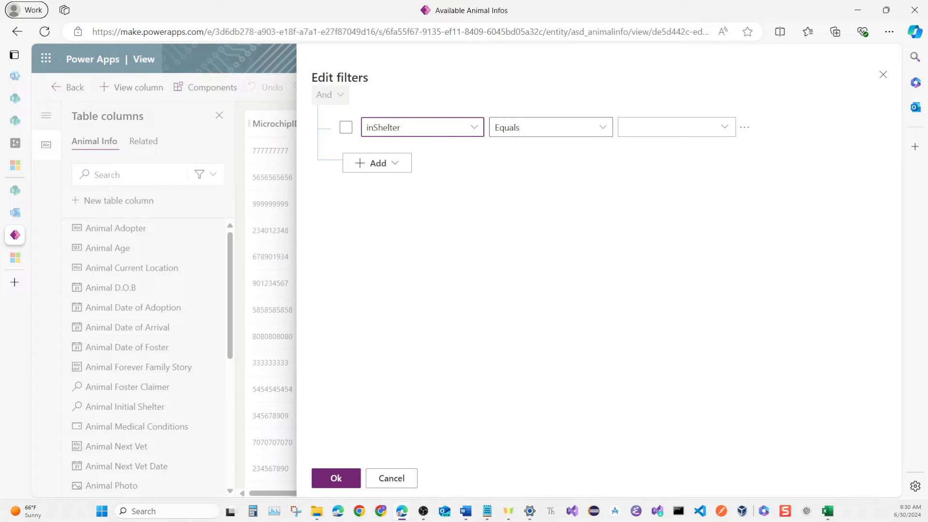
pyautogui.click(725, 127)
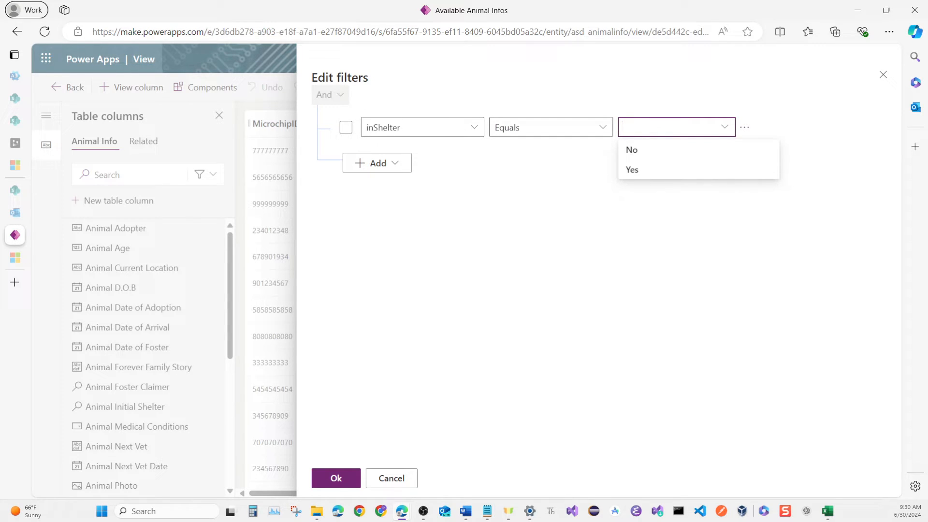
pyautogui.click(633, 170)
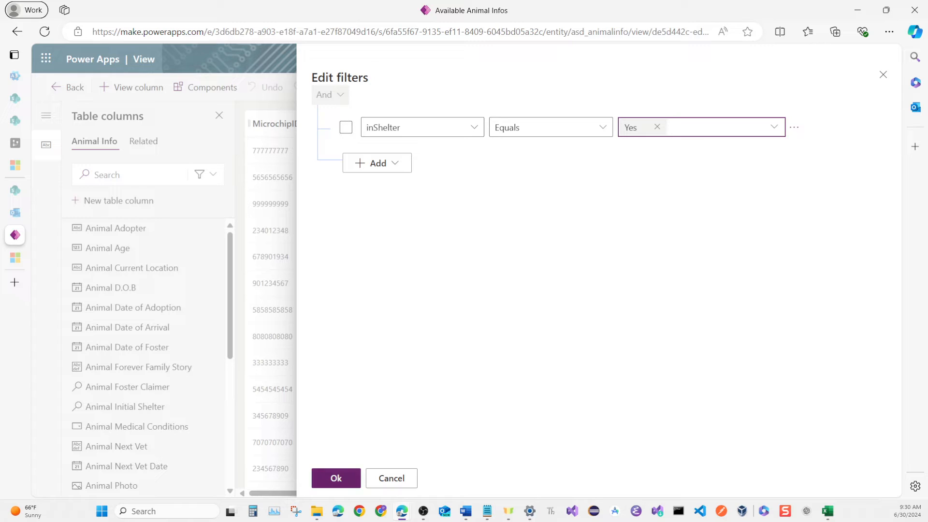
pyautogui.click(336, 479)
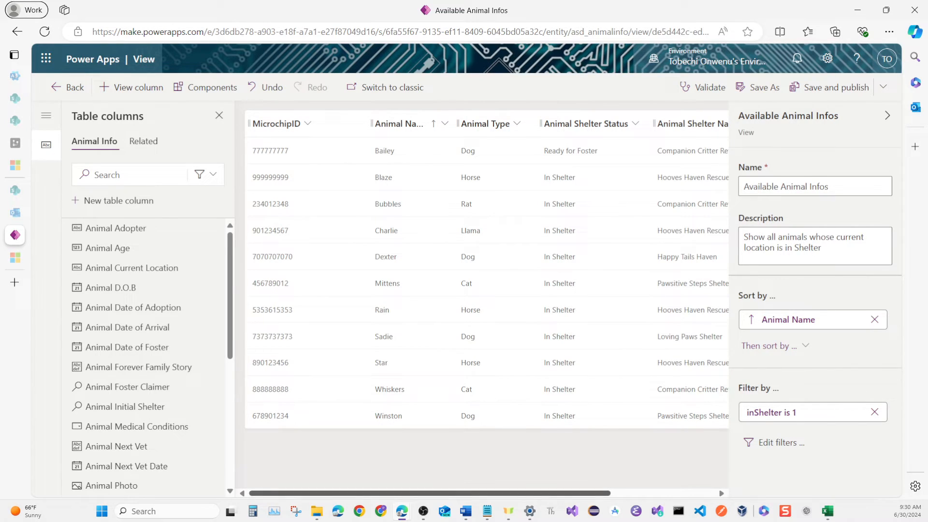
# Add the Animal Medical Conditions and Animals Medical Treatments columns to the Available Animal Infos view, and save and publish it.
pyautogui.moveTo(430, 494); pyautogui.dragTo(535, 494)
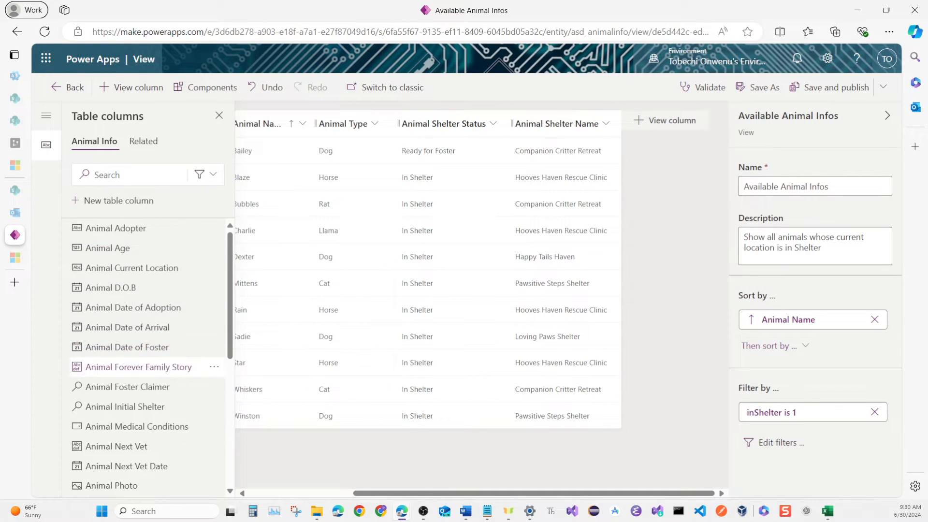
pyautogui.moveTo(154, 388)
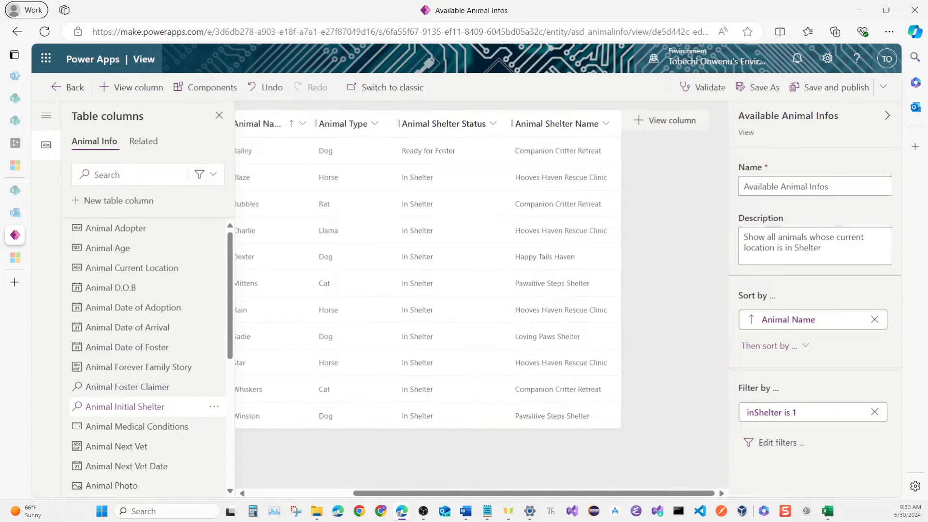
pyautogui.click(145, 427)
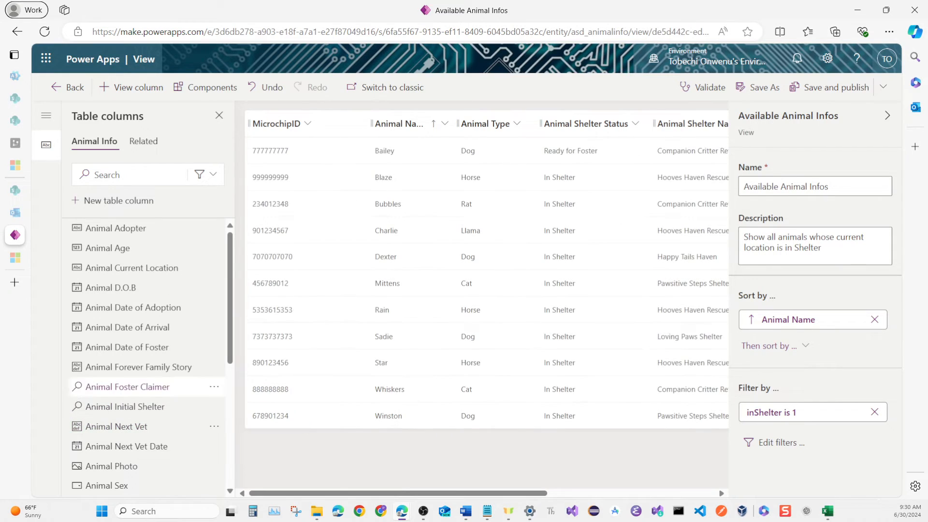
pyautogui.moveTo(160, 308)
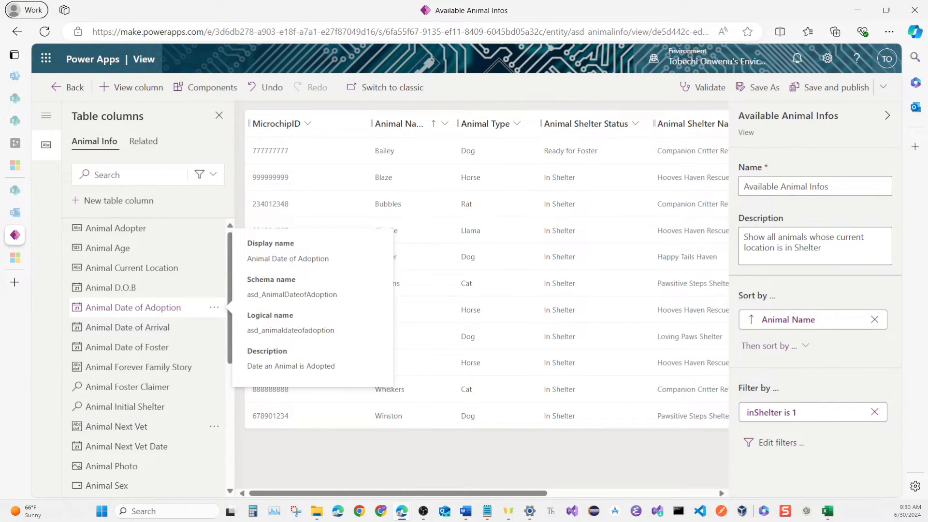
pyautogui.moveTo(145, 328)
pyautogui.scroll(-2, 145, 327)
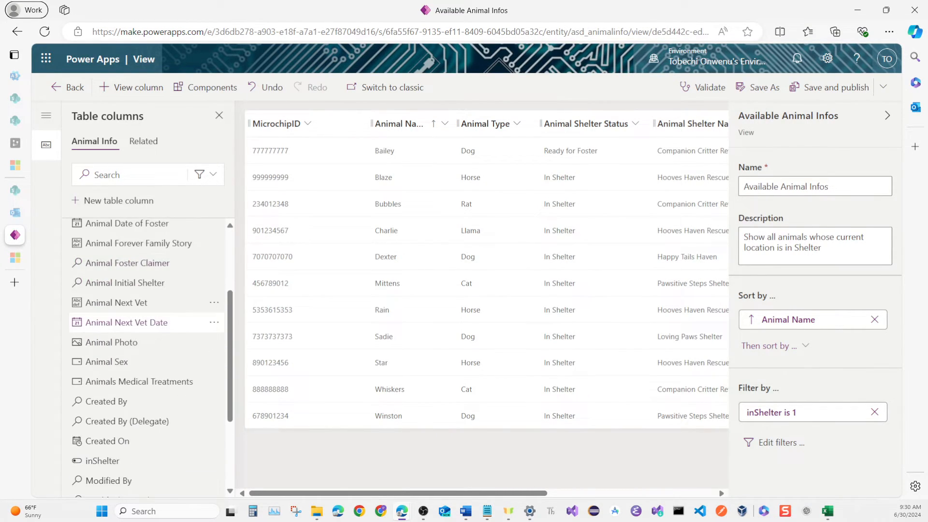
pyautogui.moveTo(145, 382)
pyautogui.scroll(-1, 145, 381)
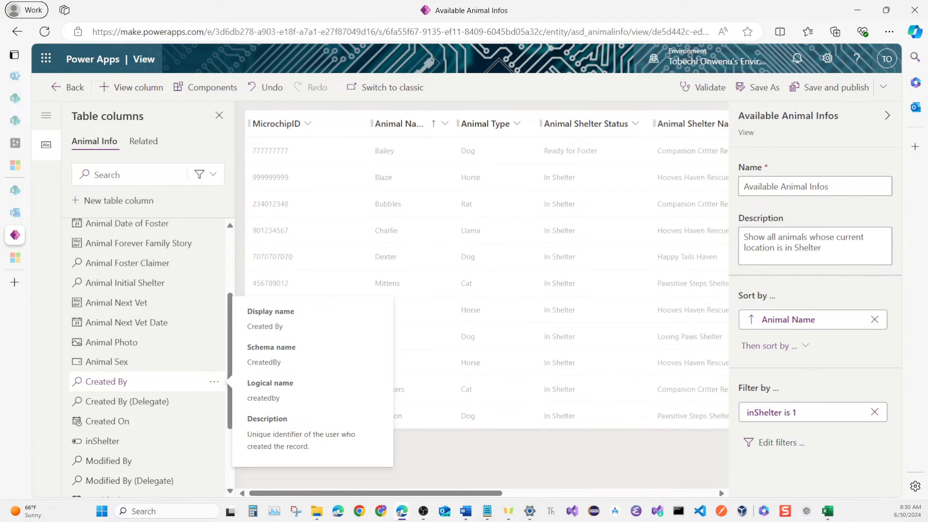
pyautogui.moveTo(495, 493); pyautogui.dragTo(677, 493)
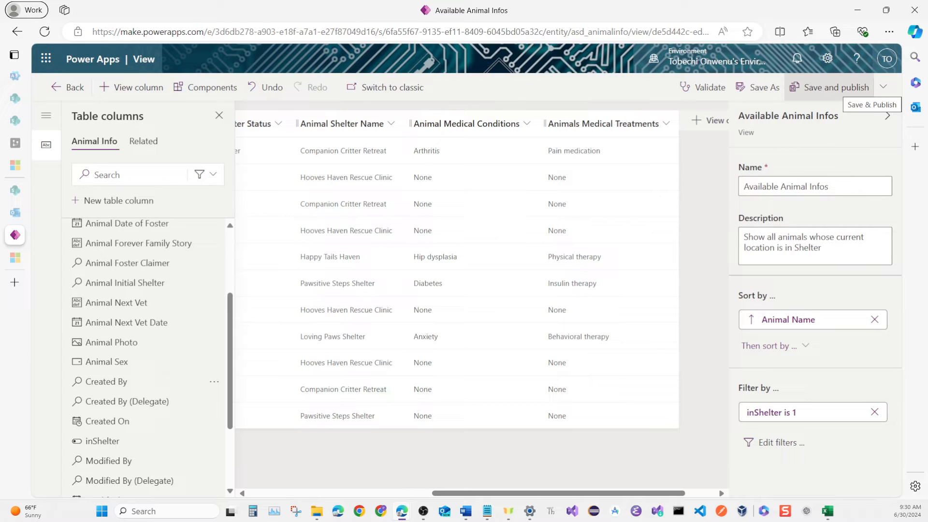
pyautogui.click(844, 88)
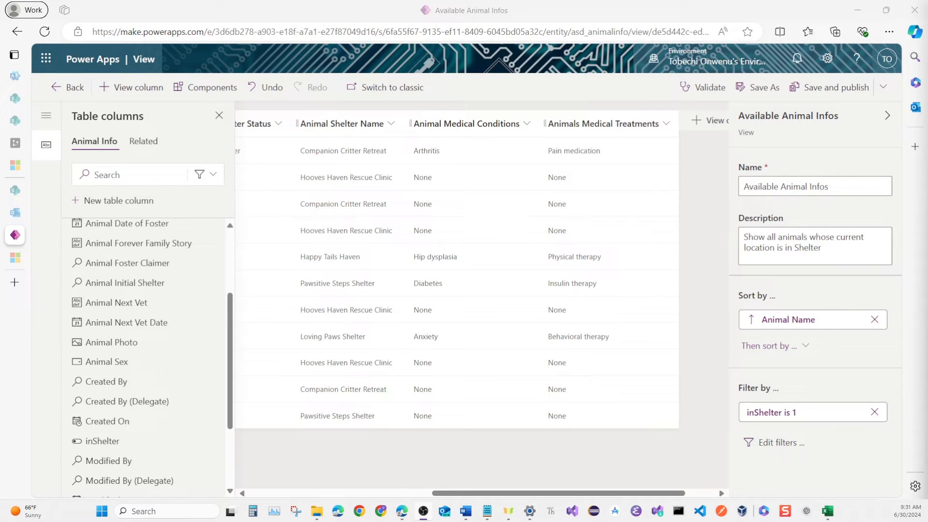
# Save a copy of the view as Claimed for Foster Animal Infos with the description "Show all animals whose shelter status is Claimed for foster".
pyautogui.click(760, 87)
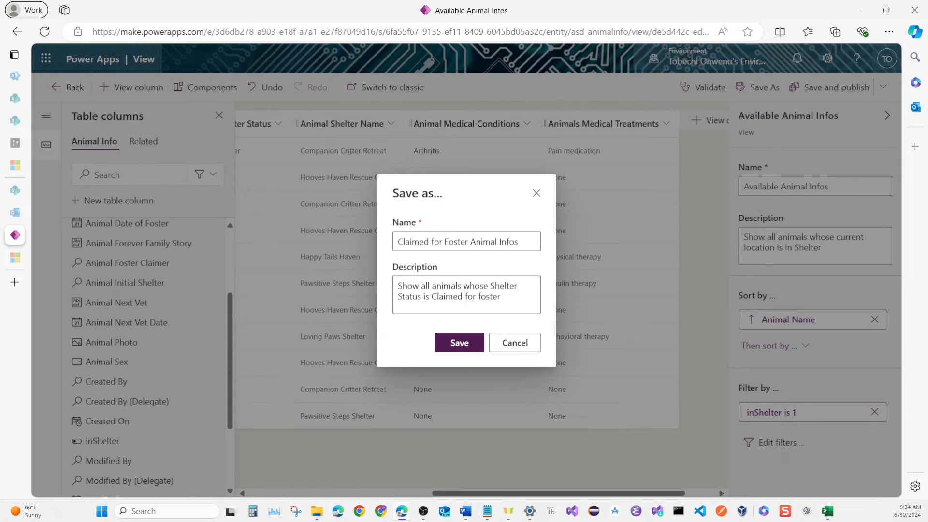
pyautogui.click(459, 343)
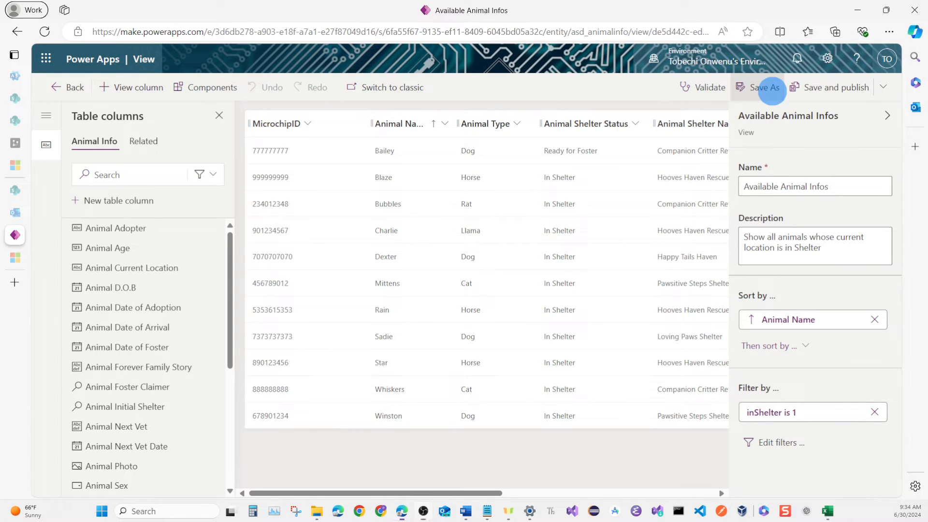
pyautogui.click(758, 87)
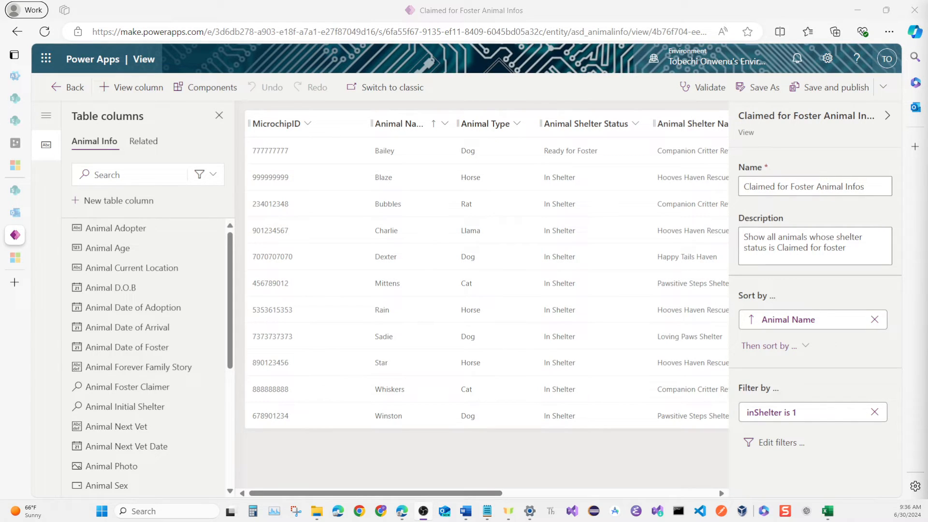
# Remove the inShelter filter from the Claimed for Foster Animal Infos view.
pyautogui.hscroll(2, 483, 271)
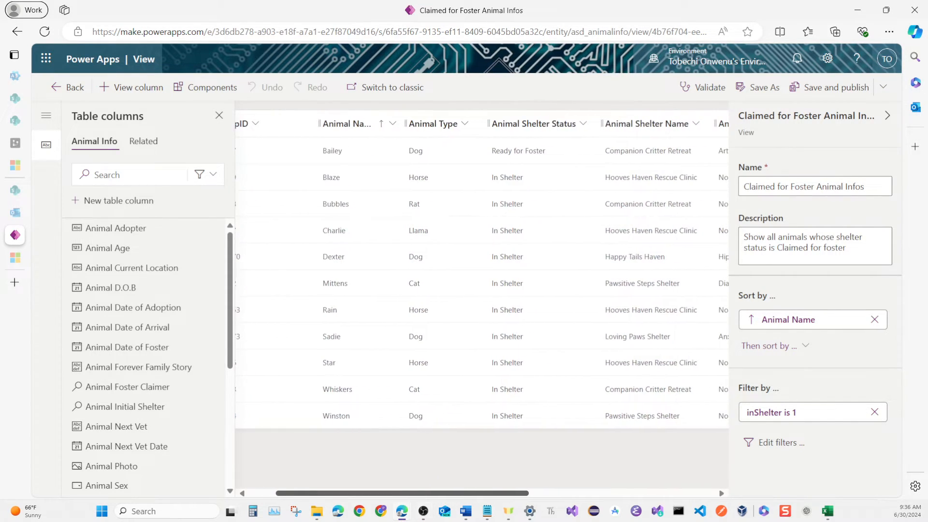
pyautogui.hscroll(3, 484, 271)
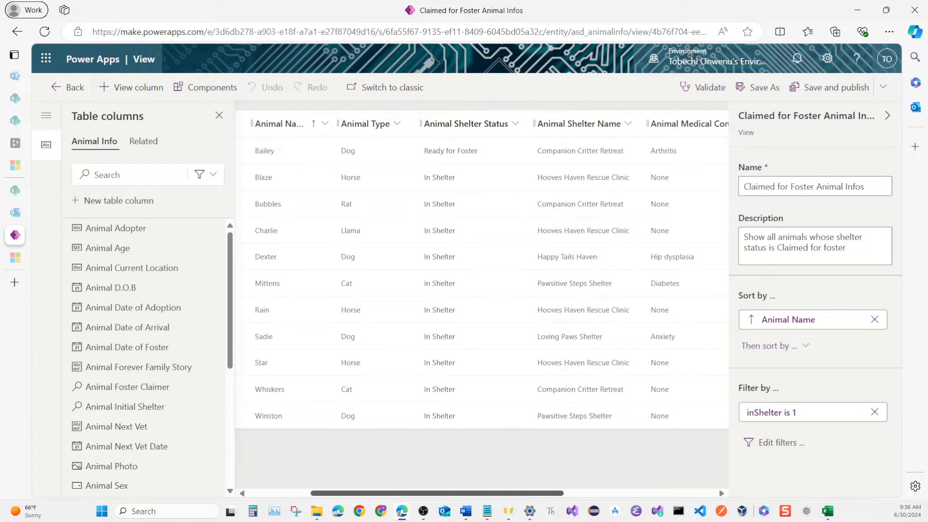
pyautogui.hscroll(4, 483, 271)
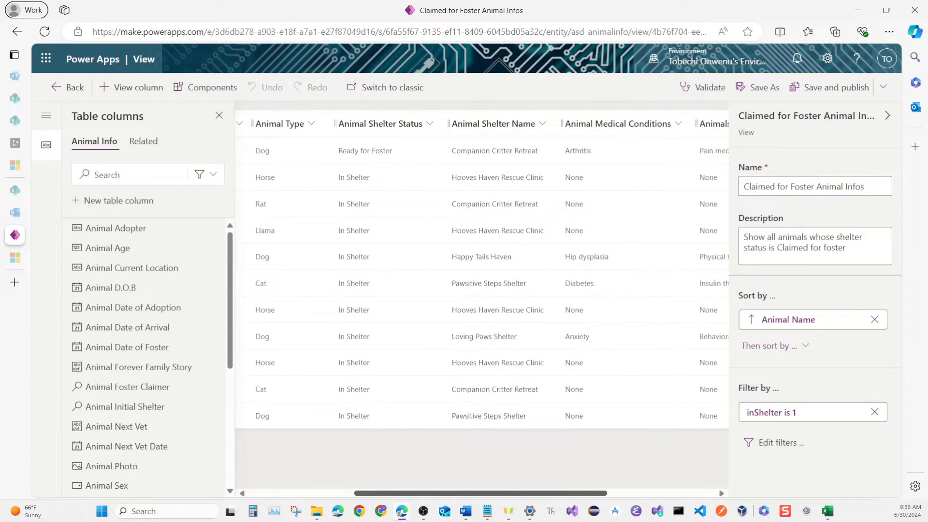
pyautogui.hscroll(5, 482, 270)
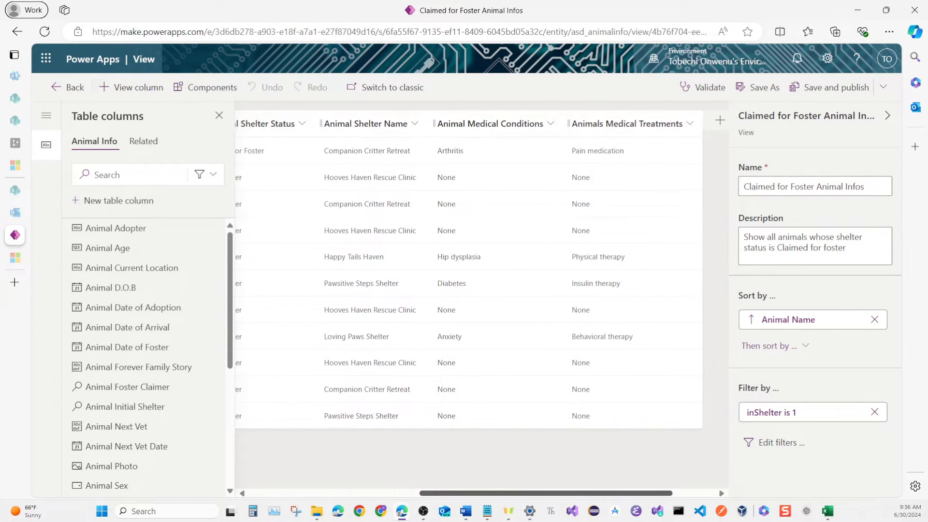
pyautogui.hscroll(2, 482, 271)
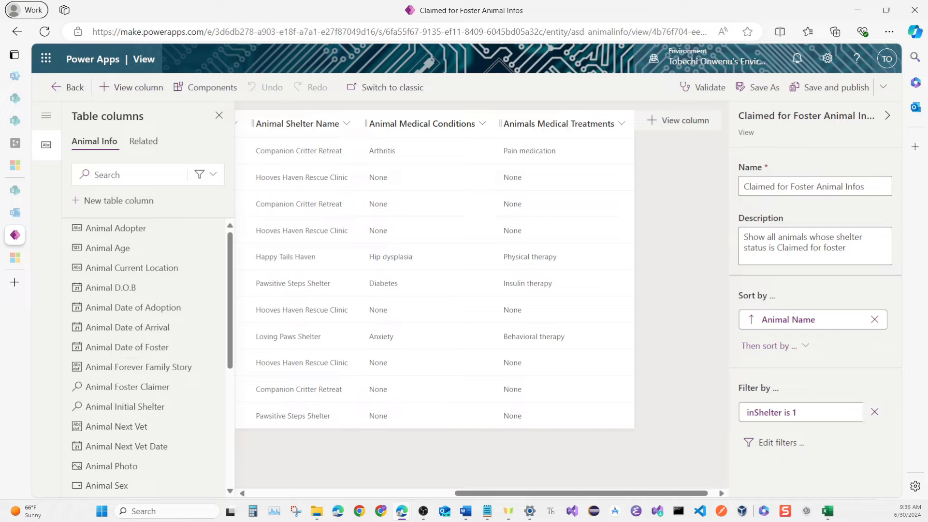
pyautogui.click(874, 412)
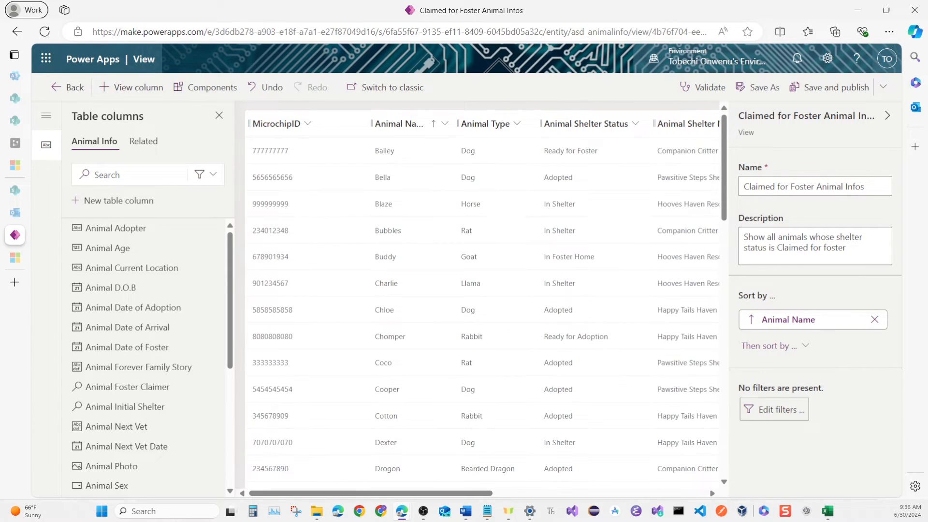
# Filter the view to rows whose Animal Shelter Status equals Claimed For Foster, and save and publish it.
pyautogui.click(749, 410)
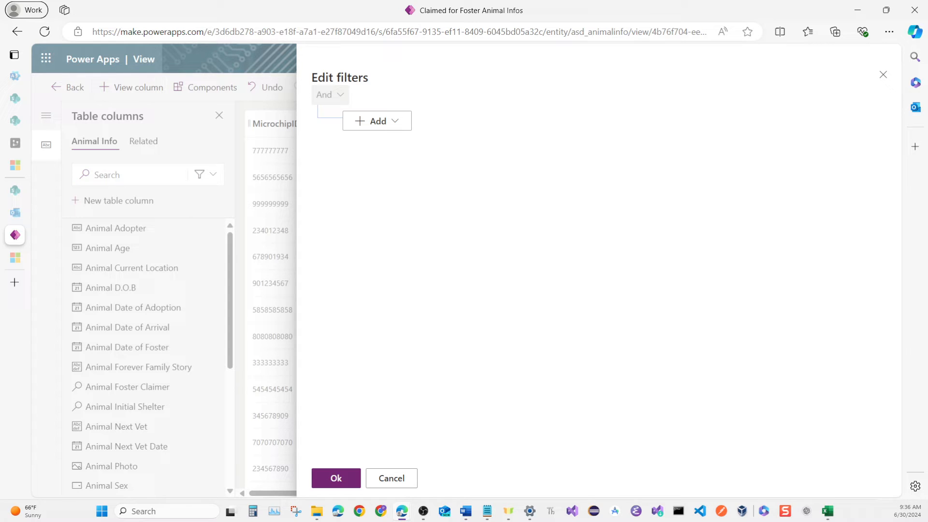
pyautogui.click(377, 121)
pyautogui.press('Down')
pyautogui.press('Down')
pyautogui.press('Down')
pyautogui.press('Down')
pyautogui.press('Down')
pyautogui.press('Down')
pyautogui.press('Down')
pyautogui.press('Down')
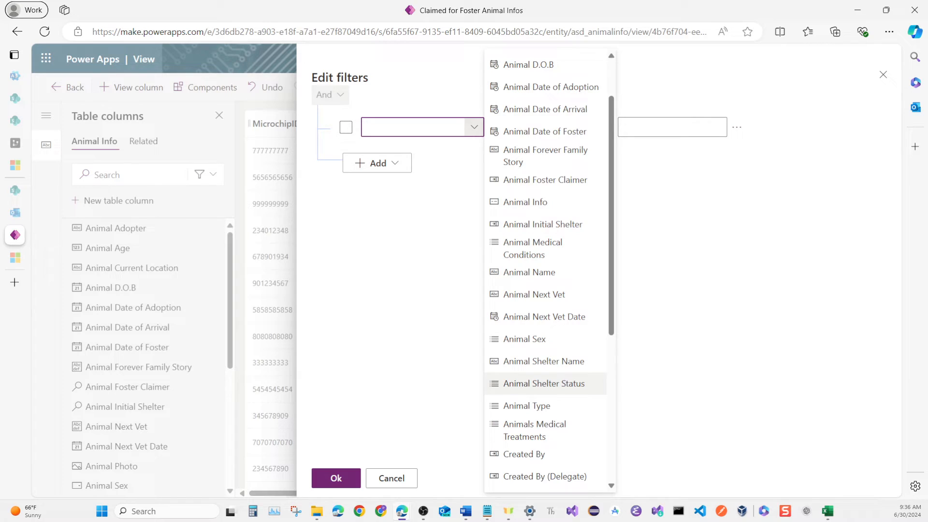
pyautogui.press('Return')
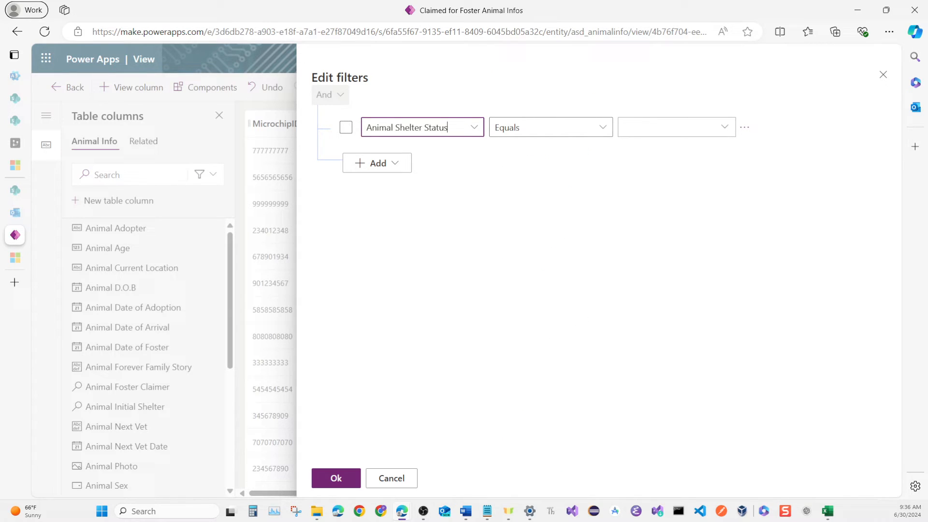
pyautogui.click(724, 128)
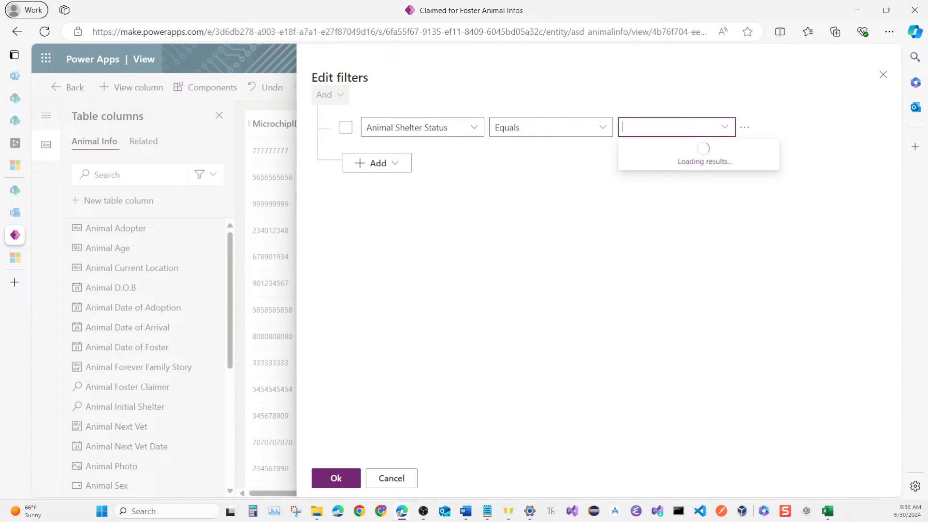
pyautogui.press('Down')
pyautogui.press('Down')
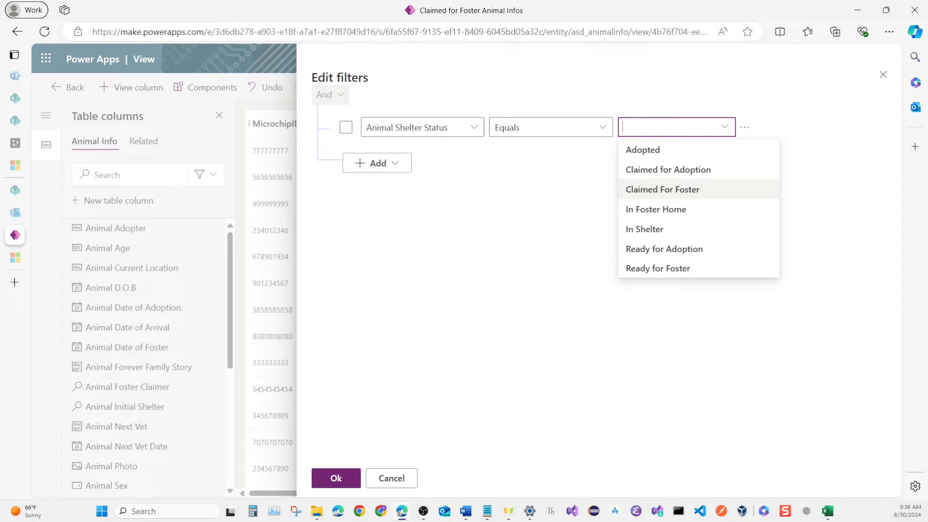
pyautogui.press('Return')
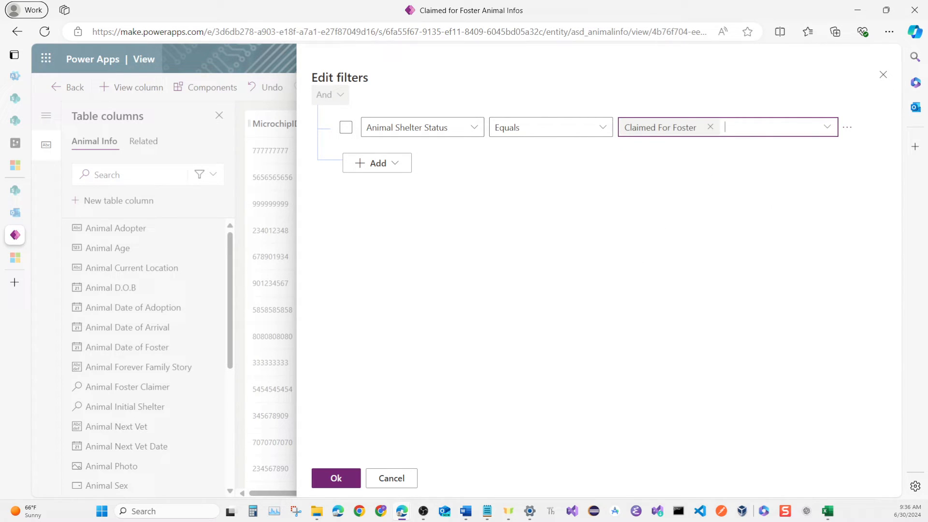
pyautogui.click(329, 476)
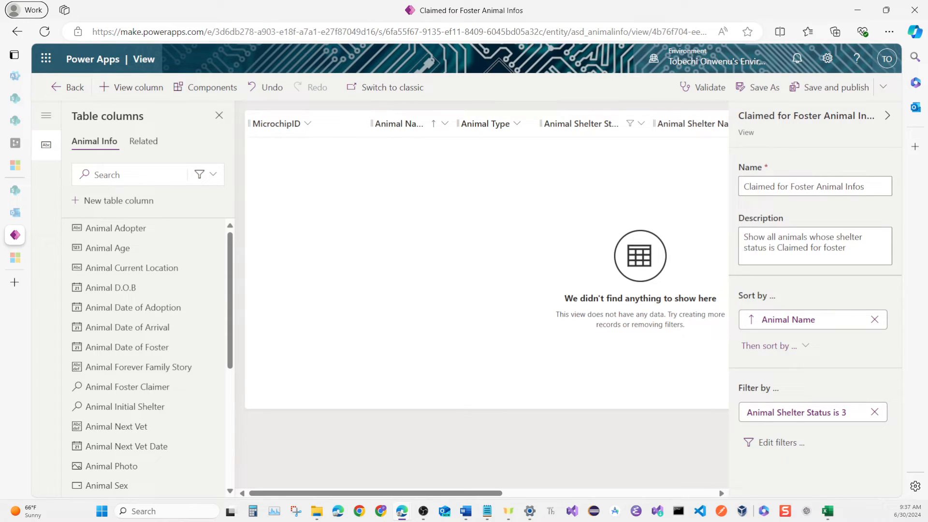
pyautogui.click(830, 87)
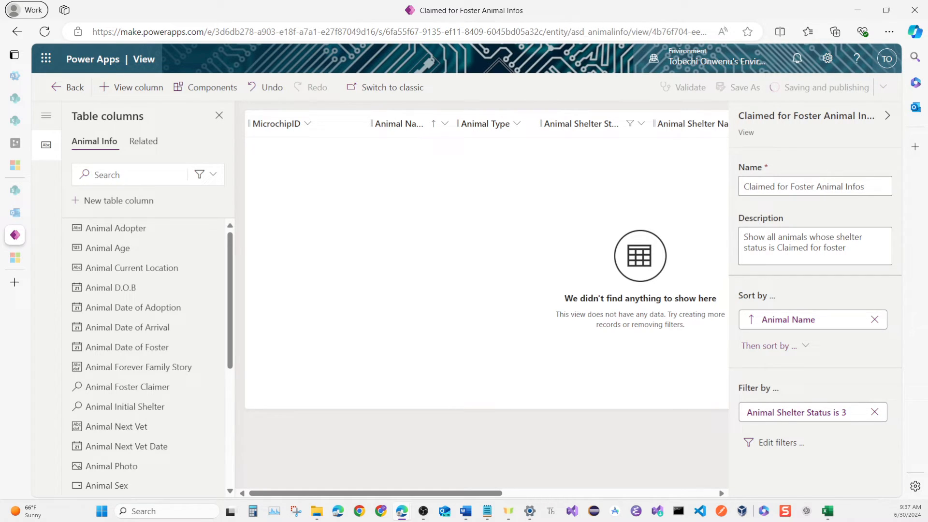
# Leave the view editor and open the Animal Info table's main Information form for editing.
pyautogui.click(68, 87)
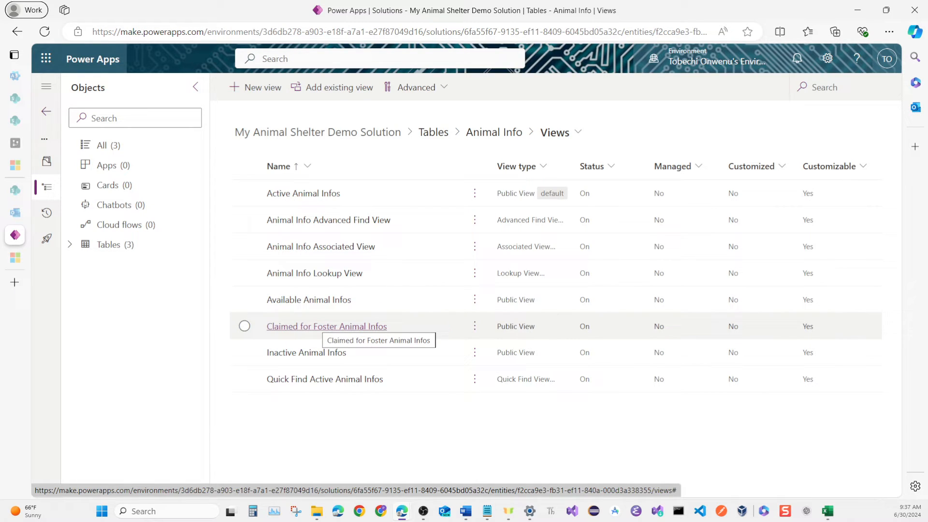
pyautogui.click(556, 133)
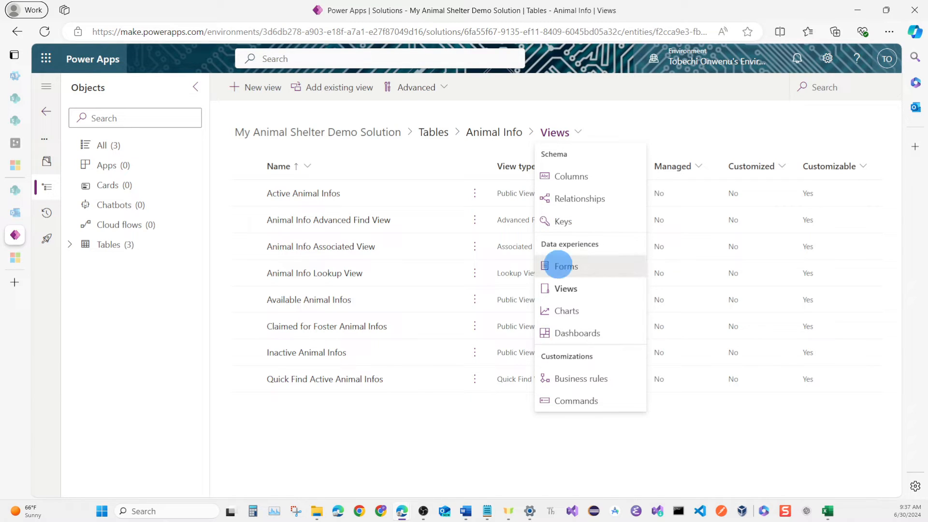
pyautogui.click(566, 267)
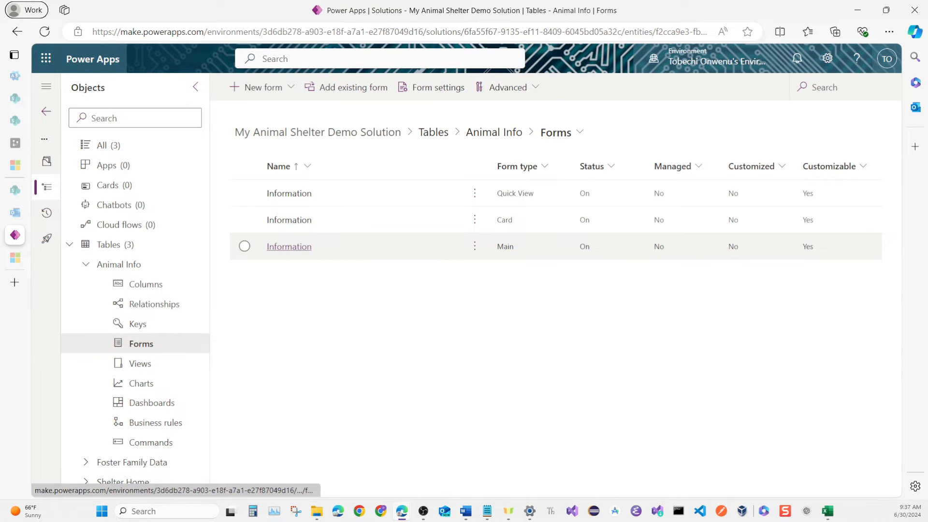
pyautogui.click(289, 246)
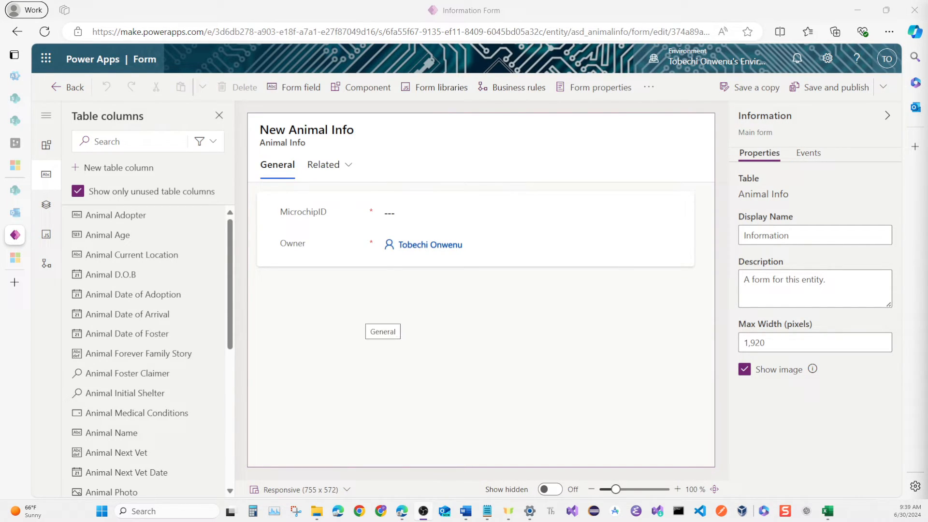
# Hide the Owner field on the Animal Info form.
pyautogui.moveTo(14, 235)
pyautogui.click(350, 250)
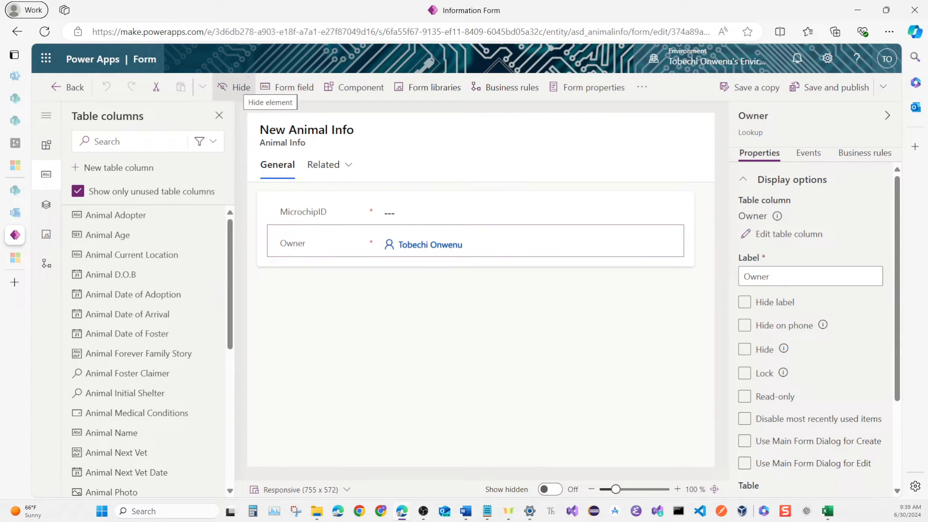
pyautogui.click(236, 87)
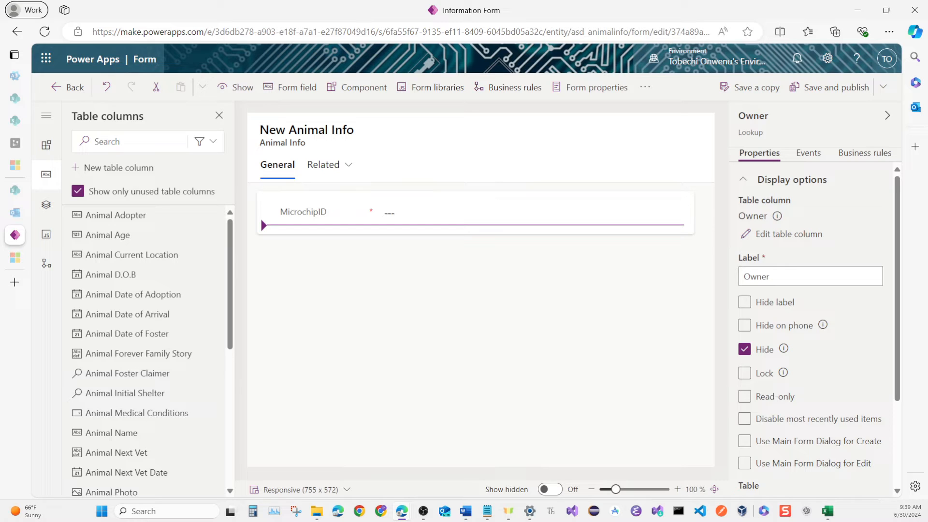
# Name both the form's first section and the tab containing it General.
pyautogui.click(476, 229)
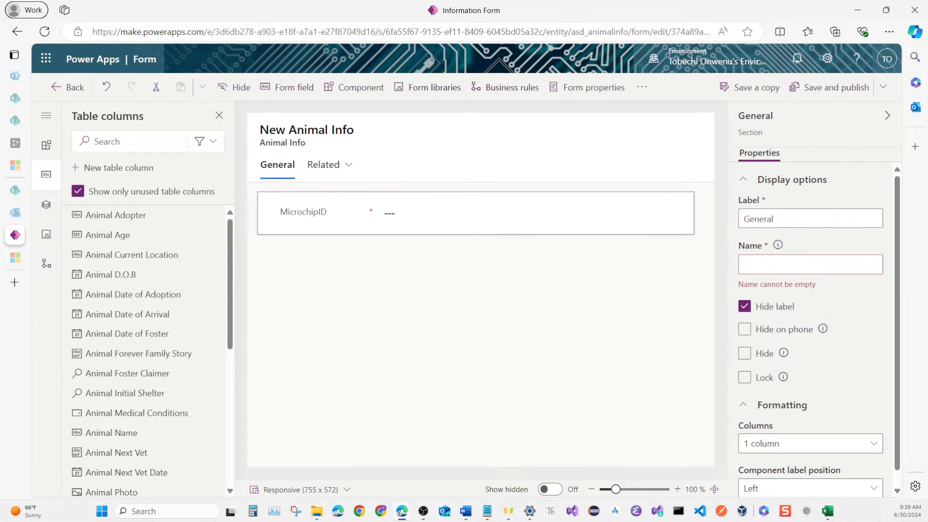
pyautogui.click(811, 265)
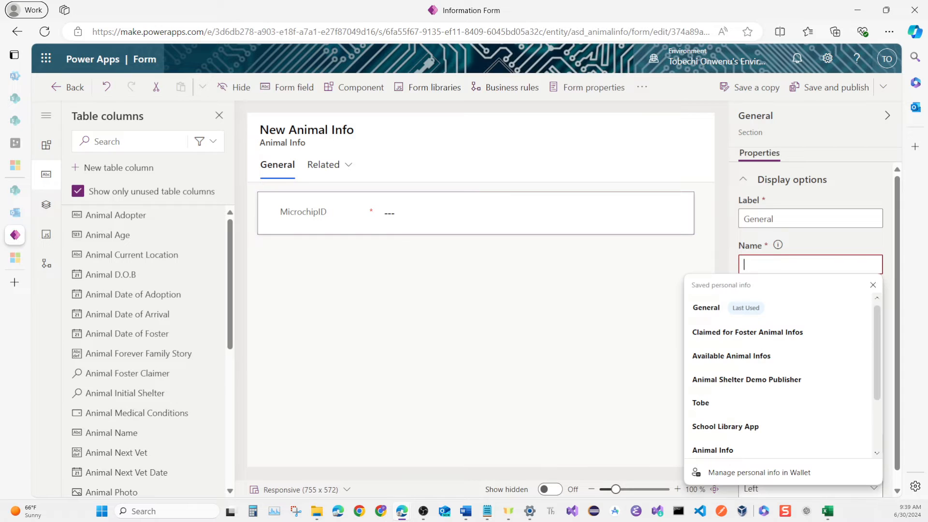
pyautogui.click(778, 310)
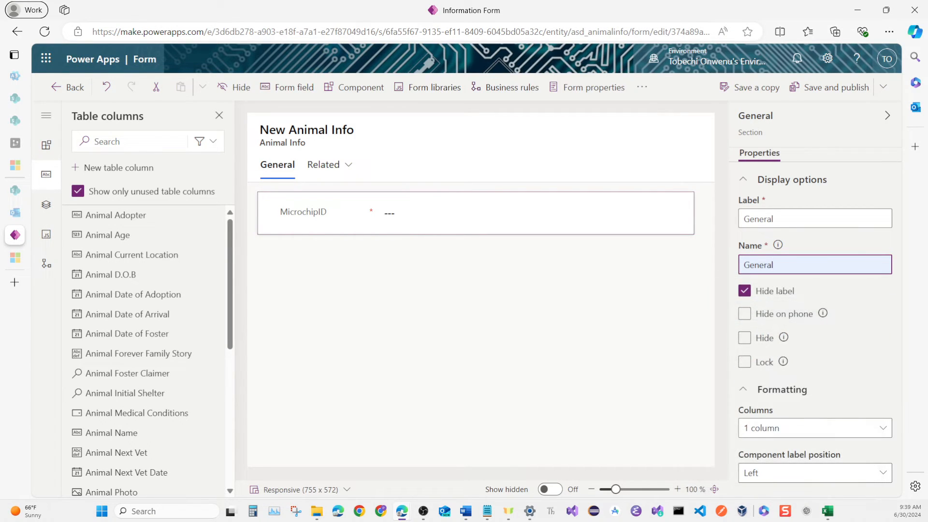
pyautogui.click(536, 341)
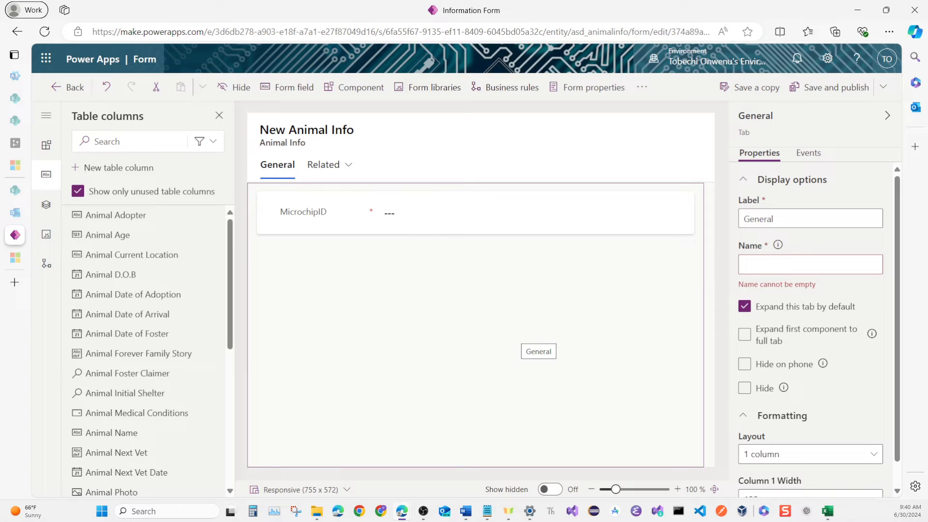
pyautogui.click(756, 263)
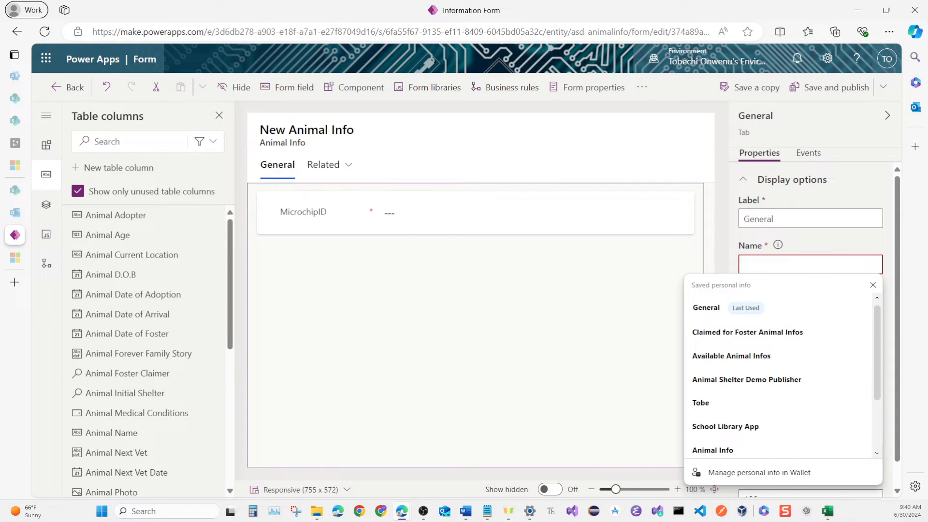
pyautogui.press('Down')
pyautogui.press('Return')
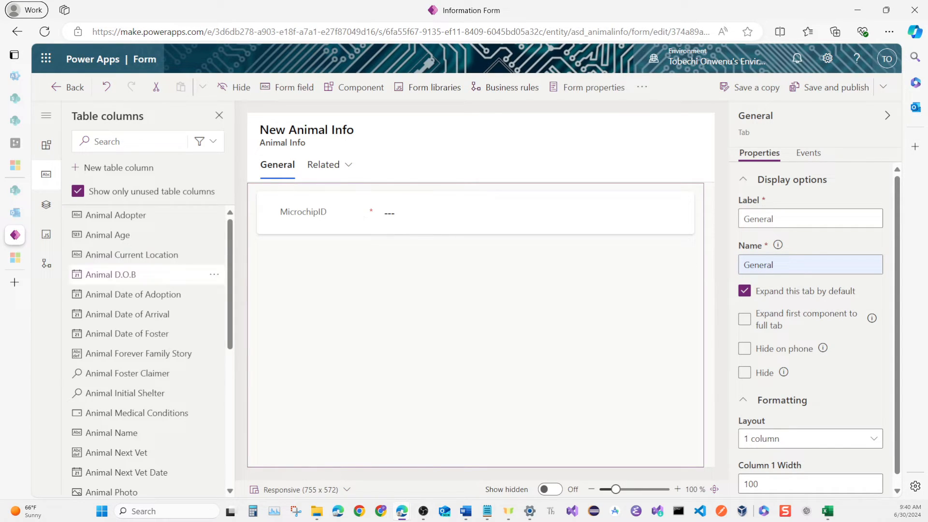
# Add the Animal Name, Animal Photo, Animal Type, Animal D.O.B, Animal Age and Animal Sex fields below MicrochipID in the General section.
pyautogui.click(121, 432)
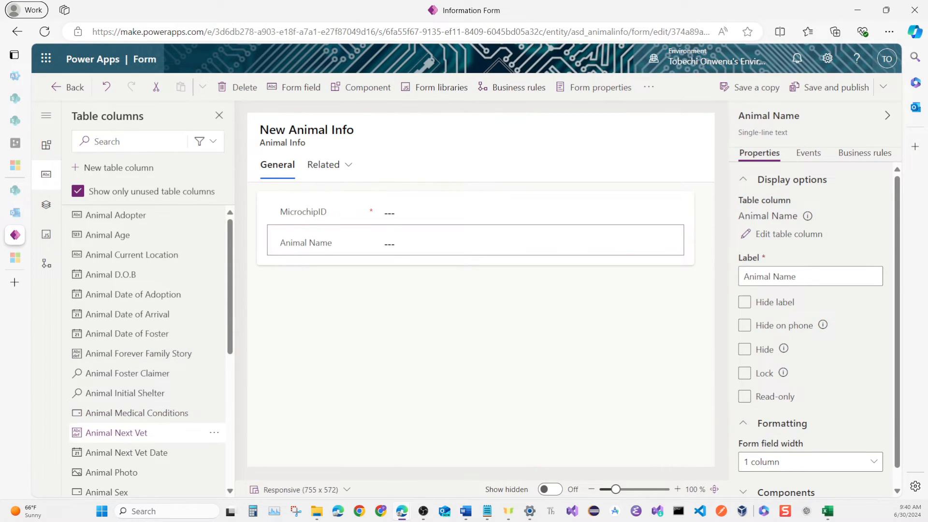
pyautogui.scroll(-1, 140, 402)
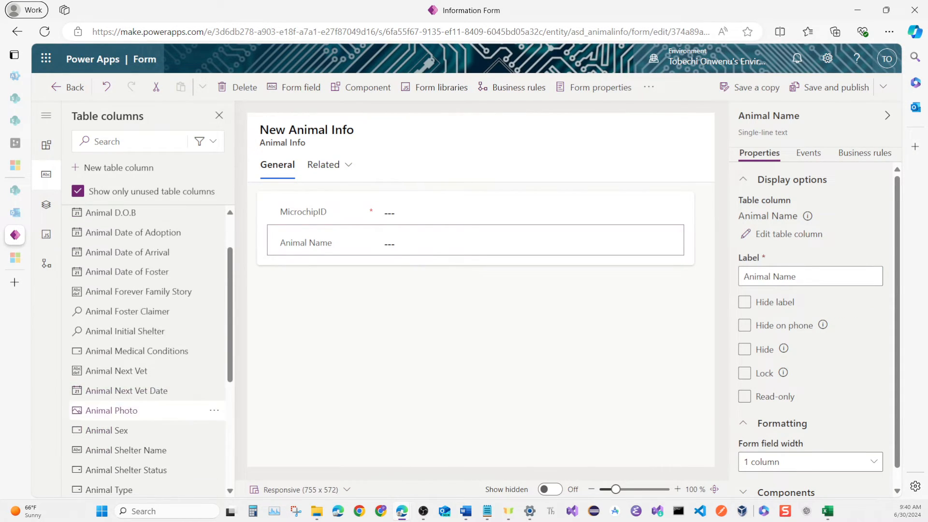
pyautogui.click(127, 417)
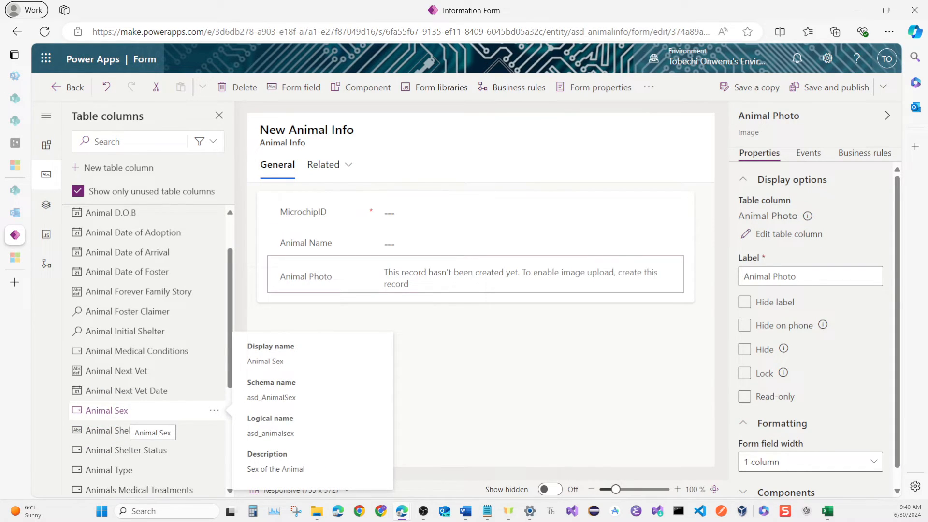
pyautogui.click(127, 467)
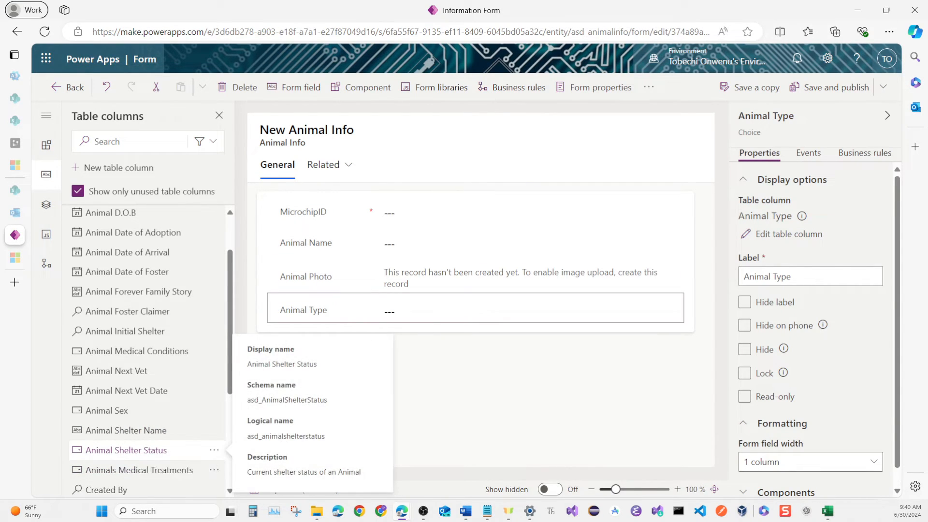
pyautogui.scroll(-4, 145, 431)
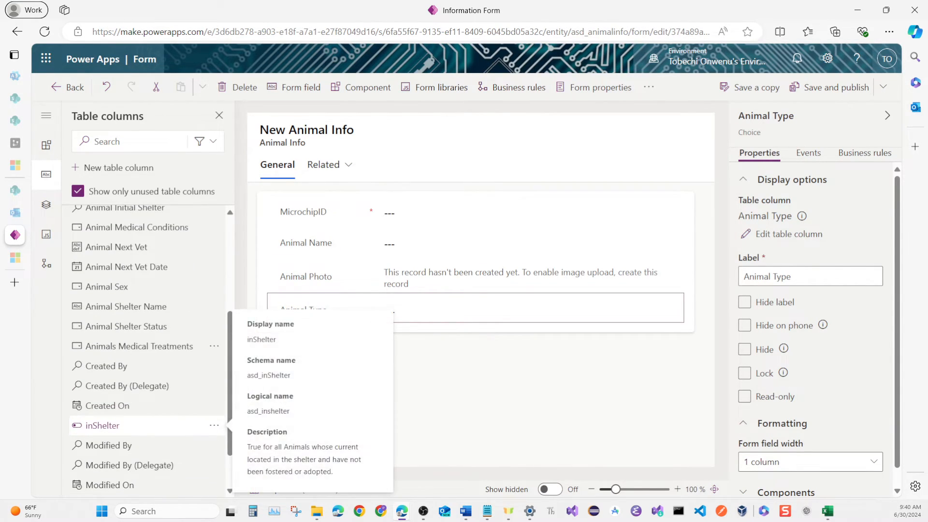
pyautogui.scroll(5, 145, 429)
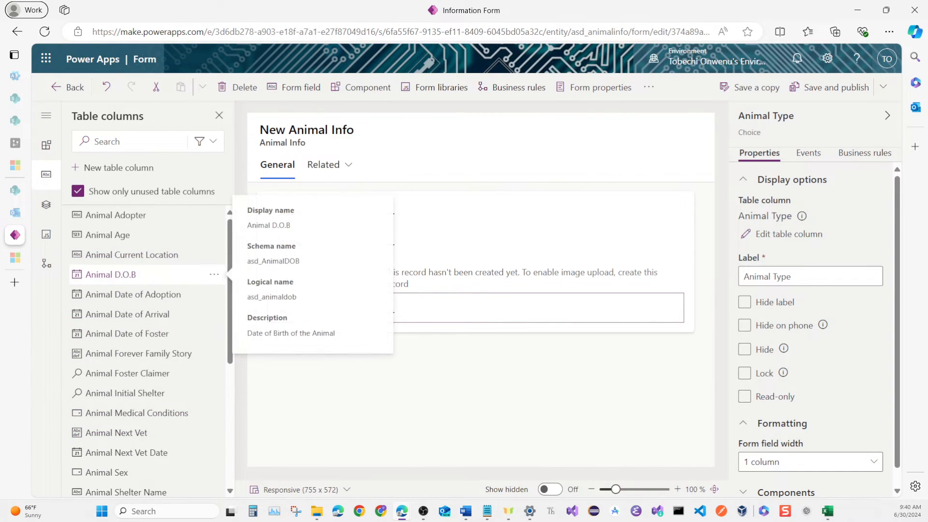
pyautogui.click(111, 274)
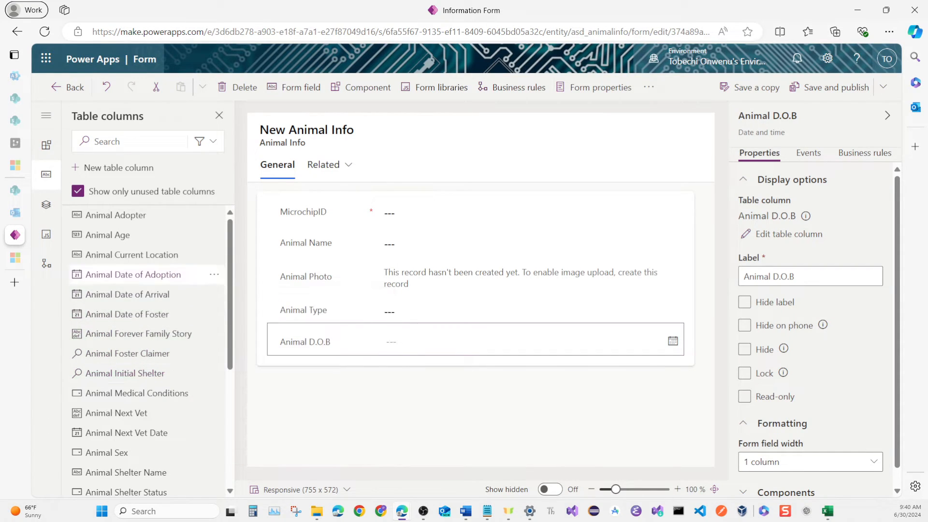
pyautogui.click(119, 234)
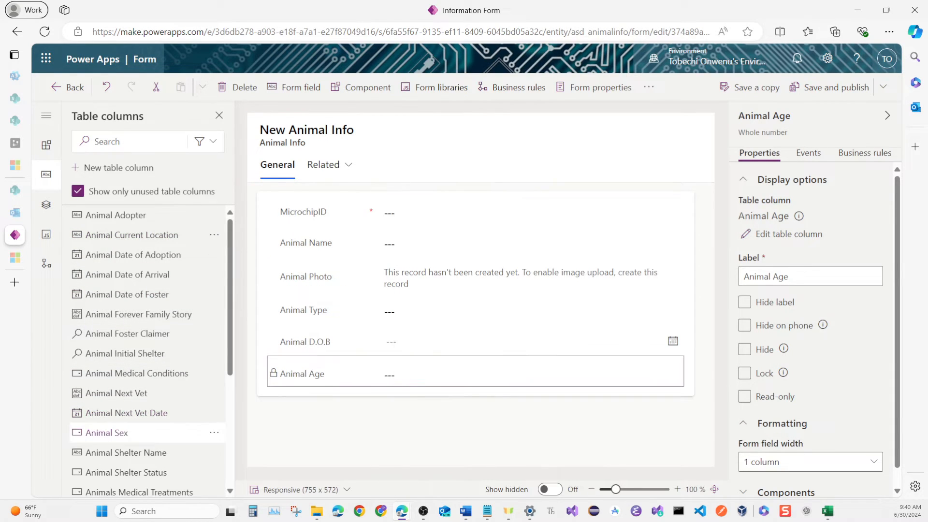
pyautogui.click(125, 433)
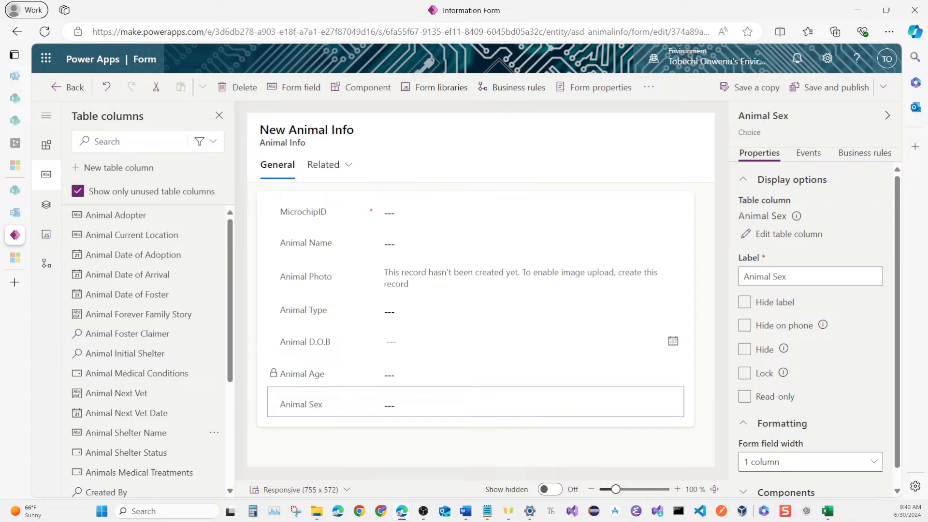
# Move the MicrochipID field into the form header and set the General section's layout to 2 columns.
pyautogui.moveTo(329, 212); pyautogui.dragTo(628, 147)
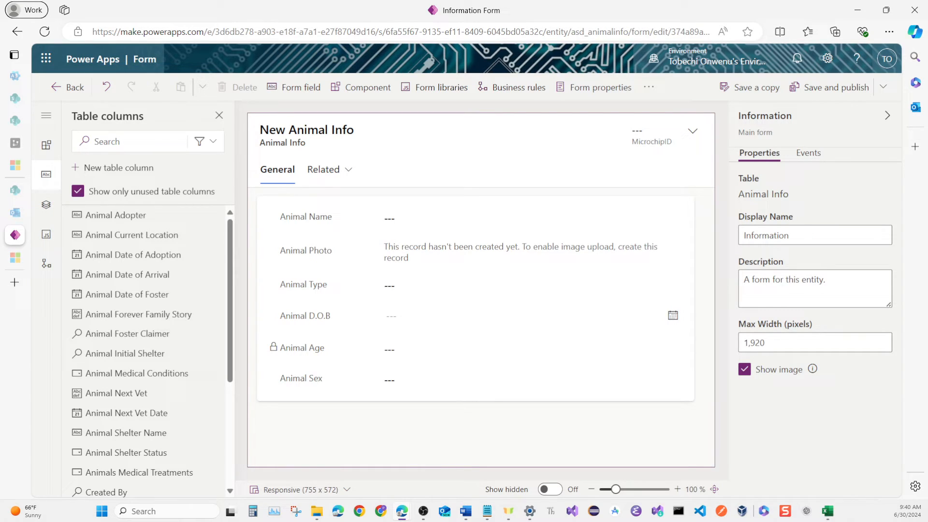
pyautogui.click(327, 387)
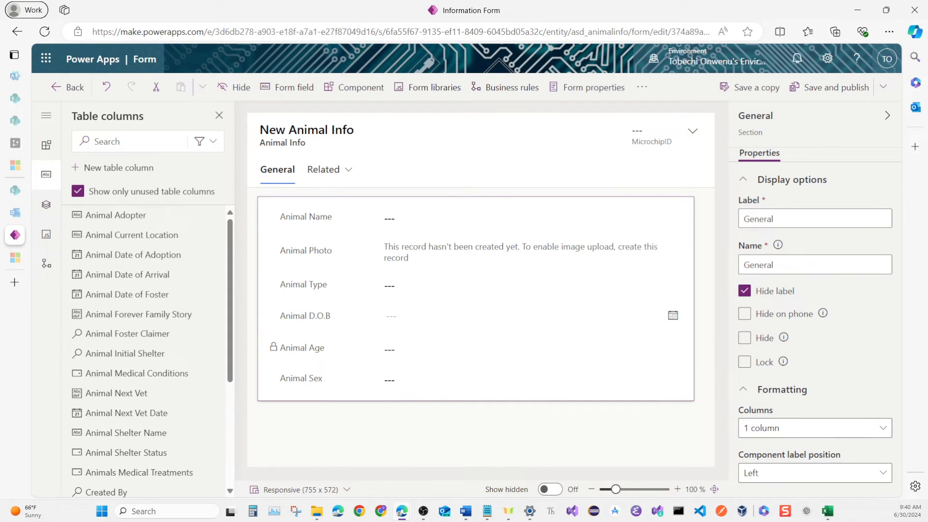
pyautogui.click(883, 428)
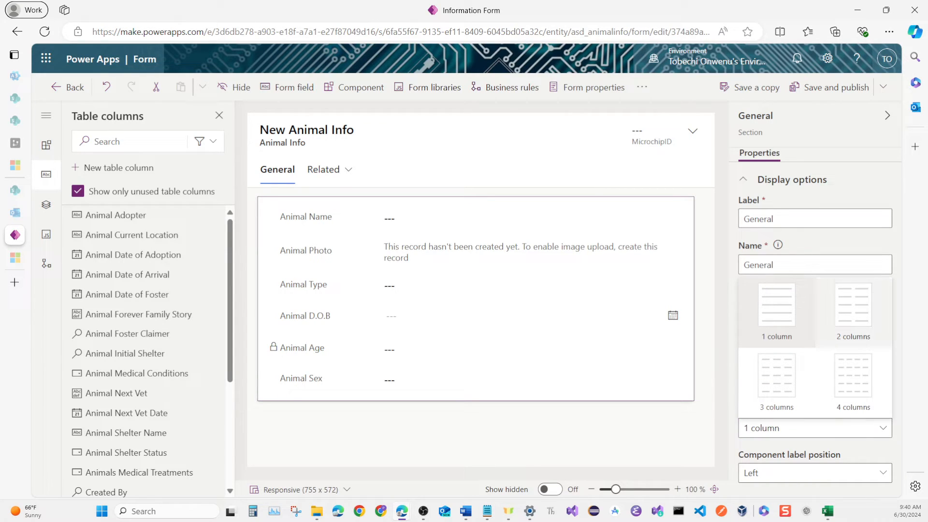
pyautogui.click(853, 309)
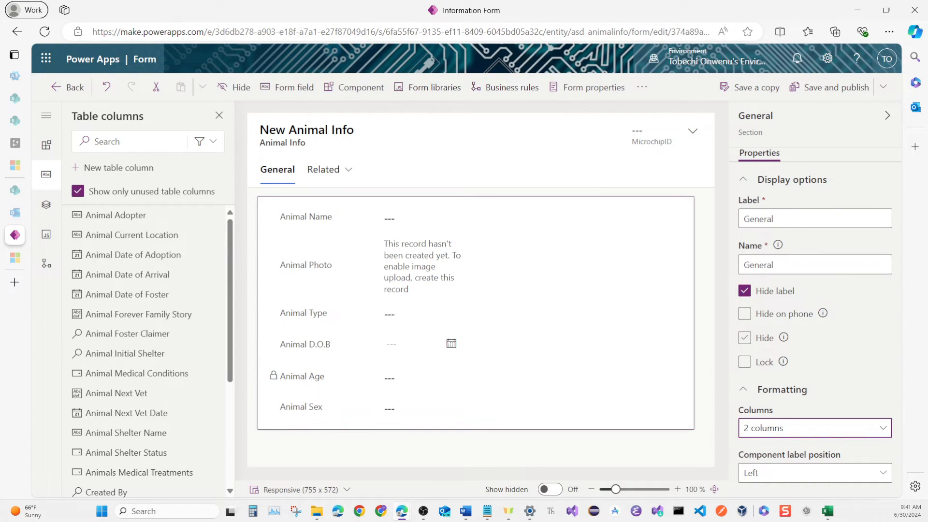
# Fill the General section's second column with Animal Shelter Name, Animal Shelter Status, Animal Medical Conditions, Animals Medical Treatments, Animal Next Vet Date and Animal Next Vet.
pyautogui.click(611, 338)
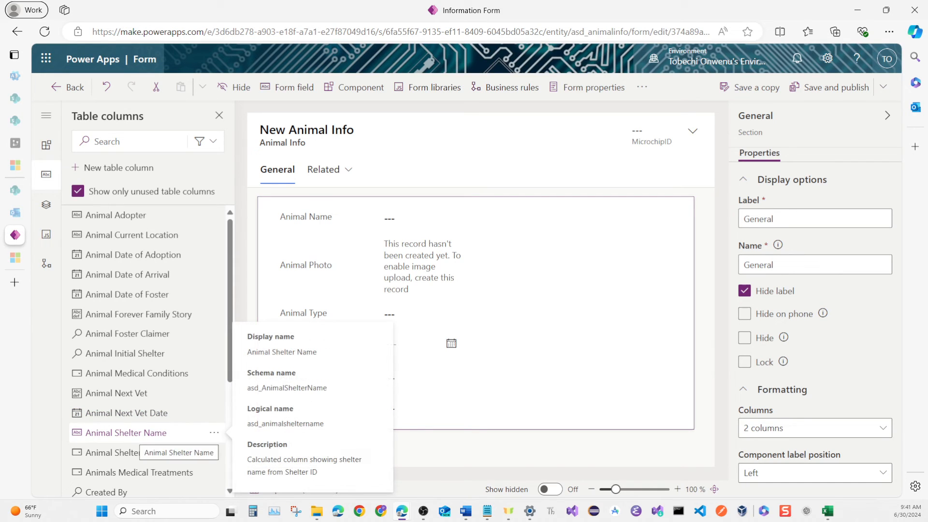
pyautogui.click(145, 432)
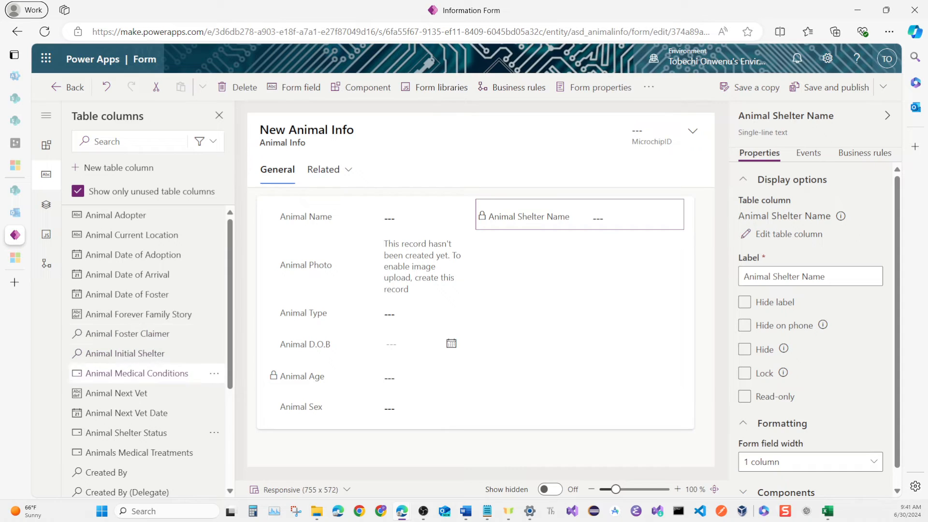
pyautogui.click(147, 433)
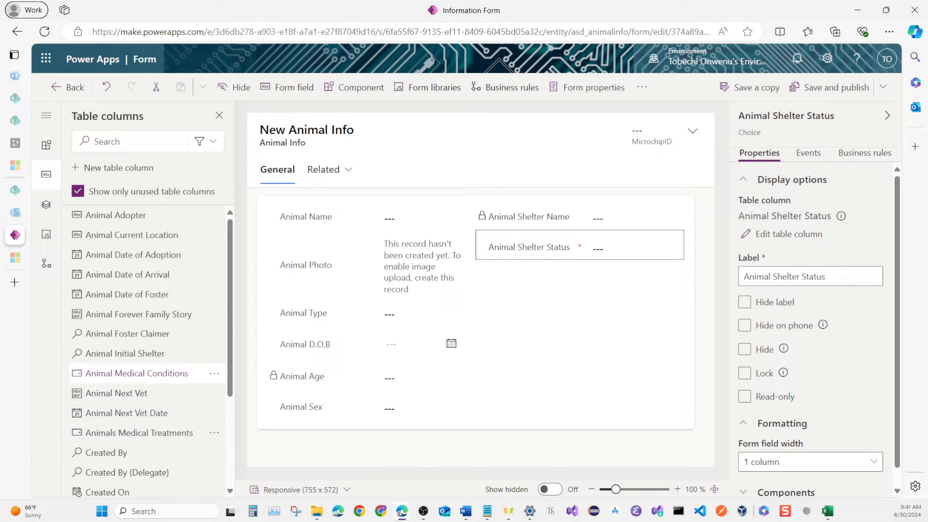
pyautogui.click(136, 374)
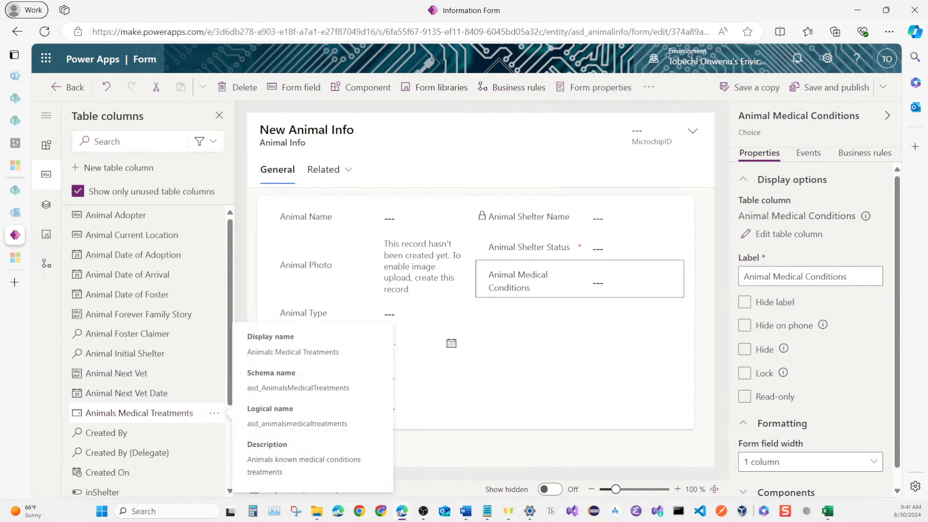
pyautogui.click(145, 412)
pyautogui.scroll(-1, 145, 415)
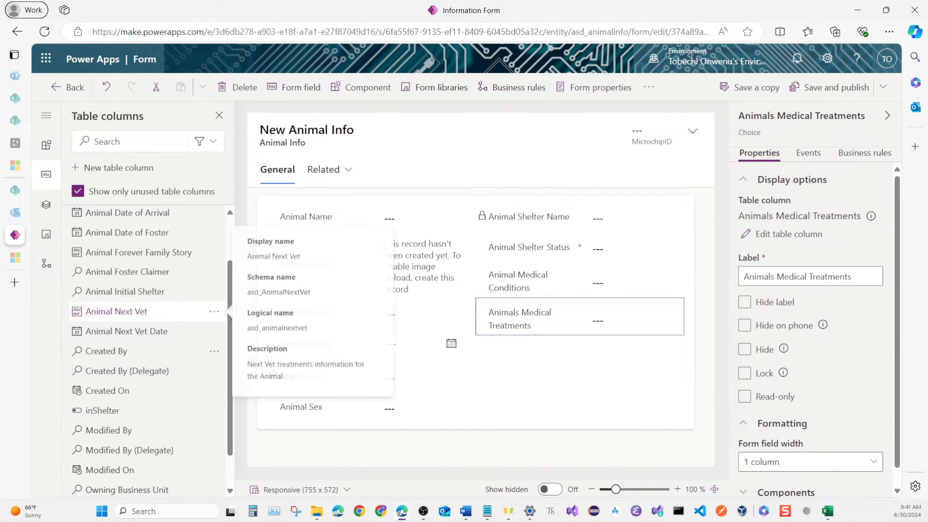
pyautogui.click(145, 331)
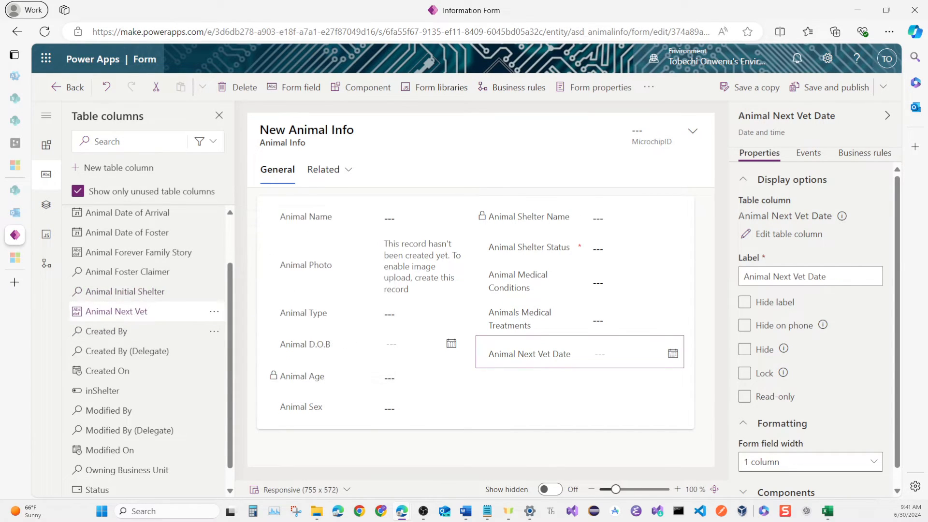
pyautogui.click(141, 311)
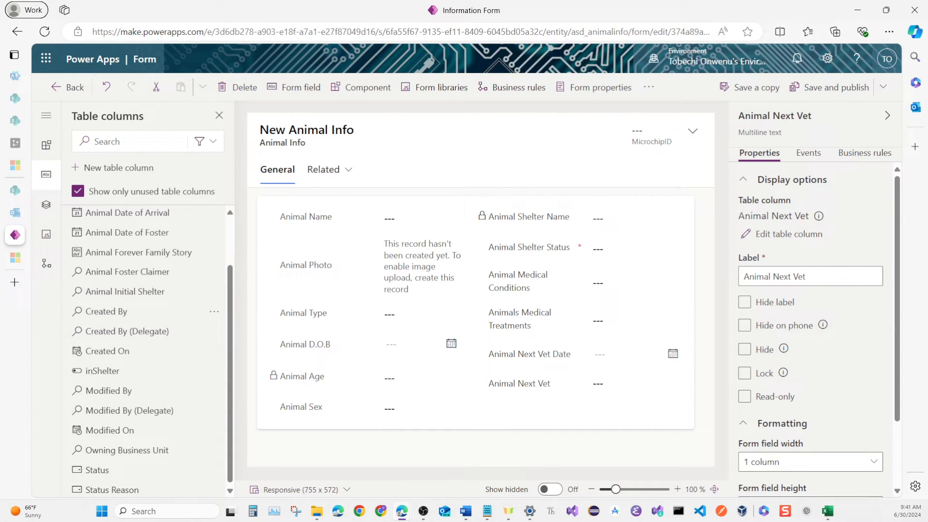
# Add a 1-column tab labelled and named Shelter | Foster, and label and name its section Shelter Details.
pyautogui.click(534, 460)
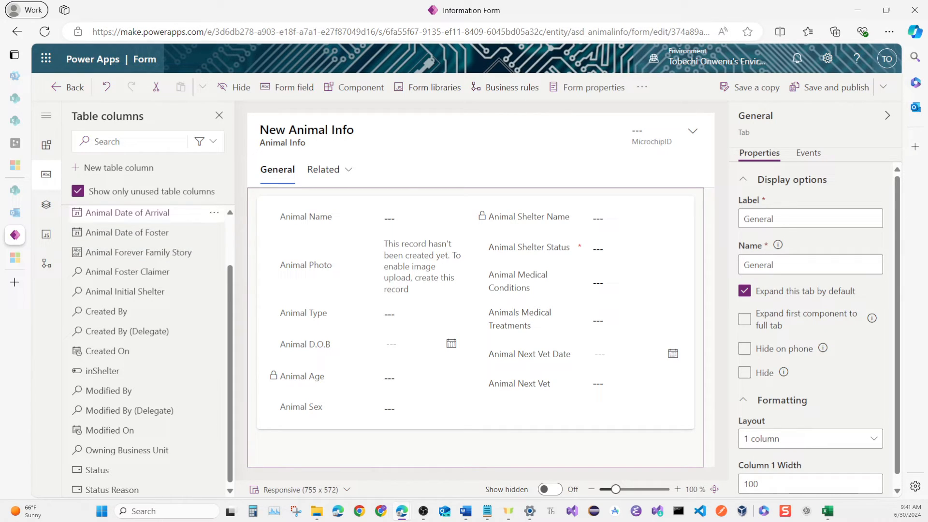
pyautogui.click(46, 145)
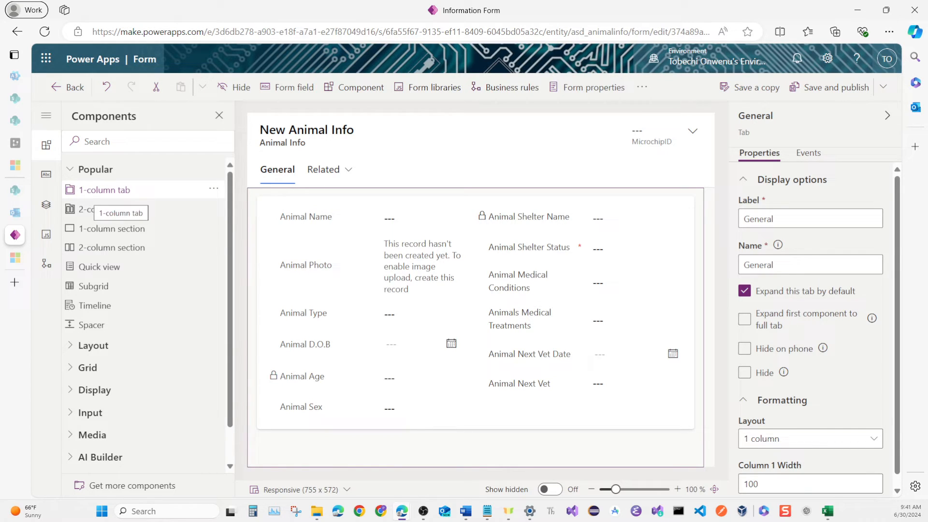
pyautogui.moveTo(104, 190)
pyautogui.mouseDown()
pyautogui.moveTo(105, 204)
pyautogui.moveTo(105, 192)
pyautogui.mouseUp()
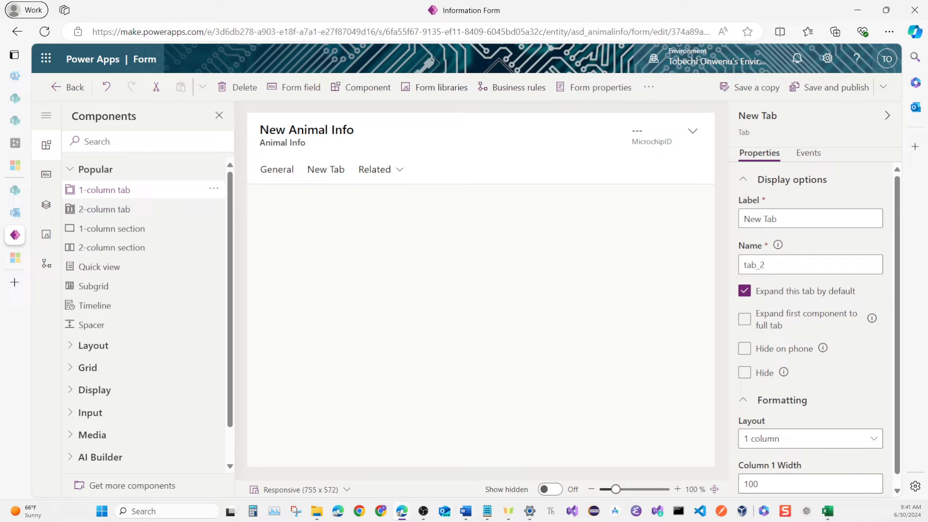
pyautogui.click(326, 169)
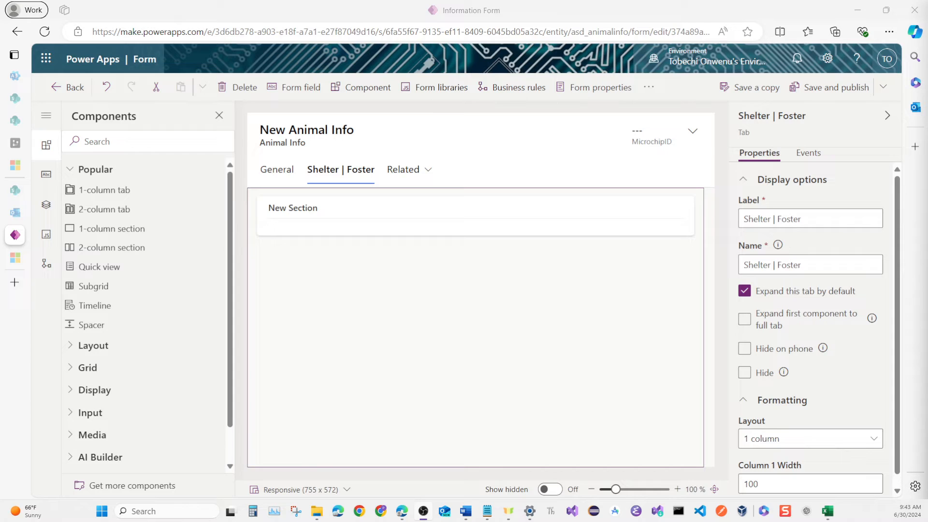
pyautogui.click(339, 228)
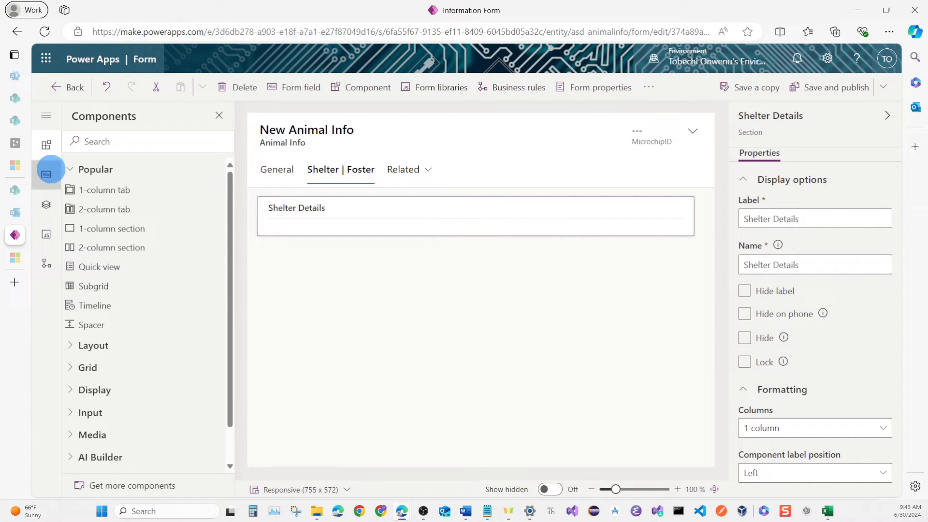
# Add the Animal Initial Shelter and Animal Date of Arrival fields to the Shelter Details section and set it to 2 columns.
pyautogui.click(48, 172)
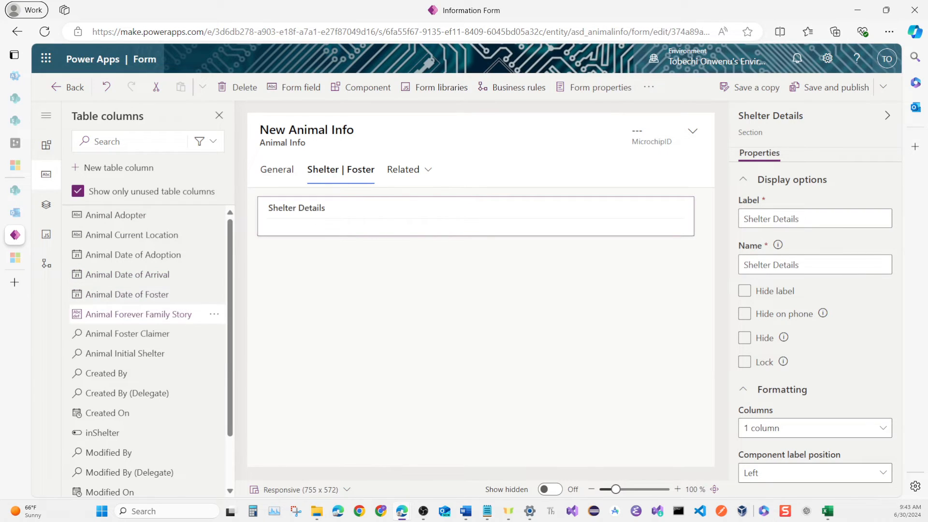
pyautogui.moveTo(139, 314)
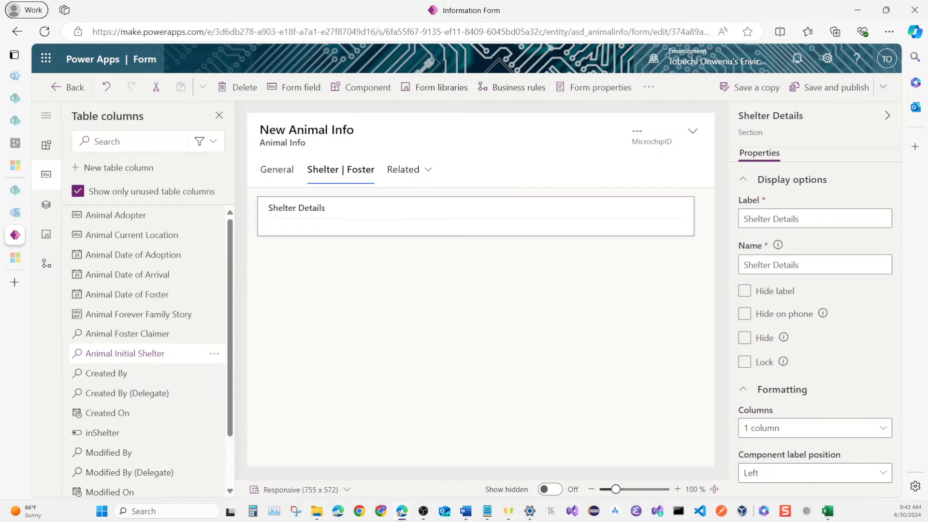
pyautogui.click(145, 354)
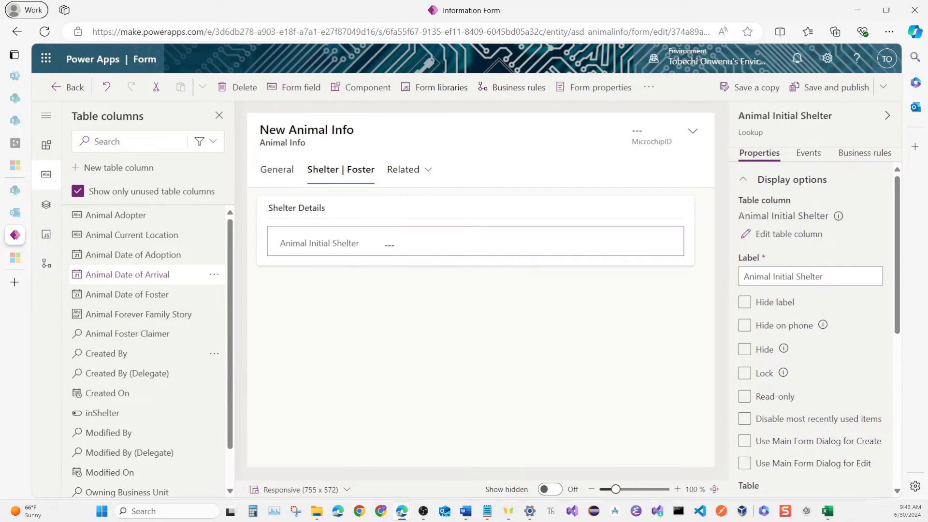
pyautogui.click(127, 274)
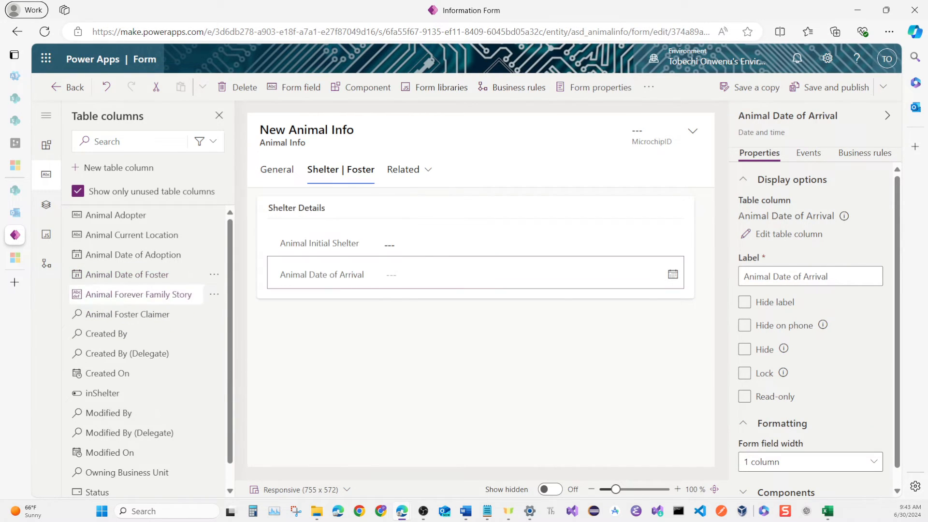
pyautogui.click(323, 294)
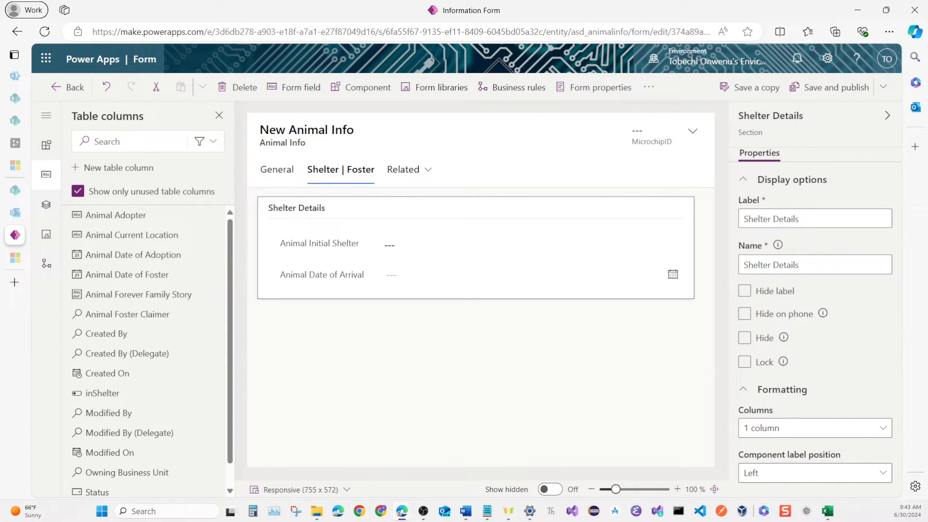
pyautogui.click(815, 428)
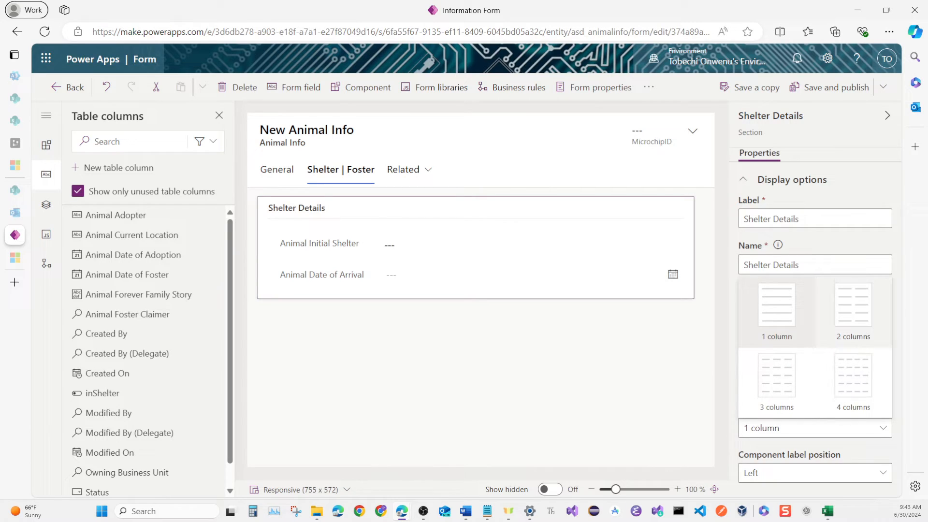
pyautogui.click(870, 332)
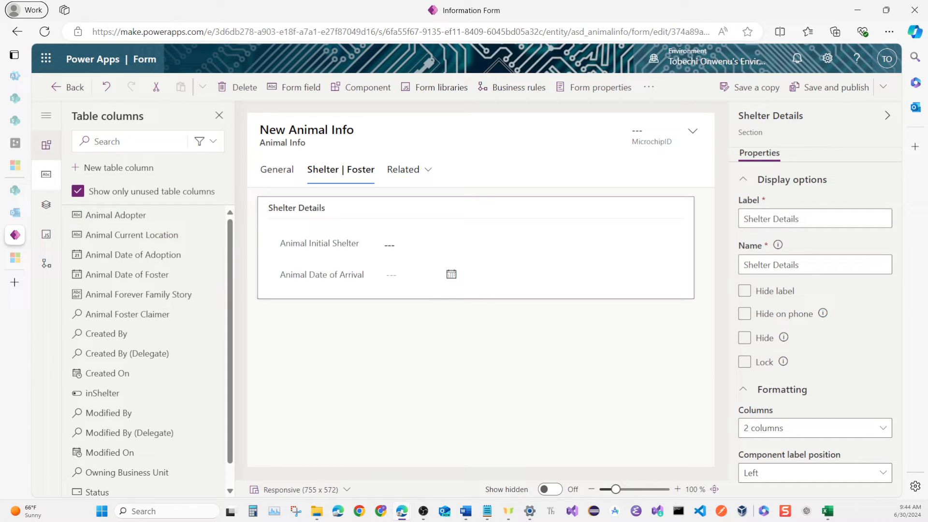
# Insert a quick view in Shelter Details for the Animal Initial Shelter lookup, using Shelter Home's Information form.
pyautogui.click(46, 144)
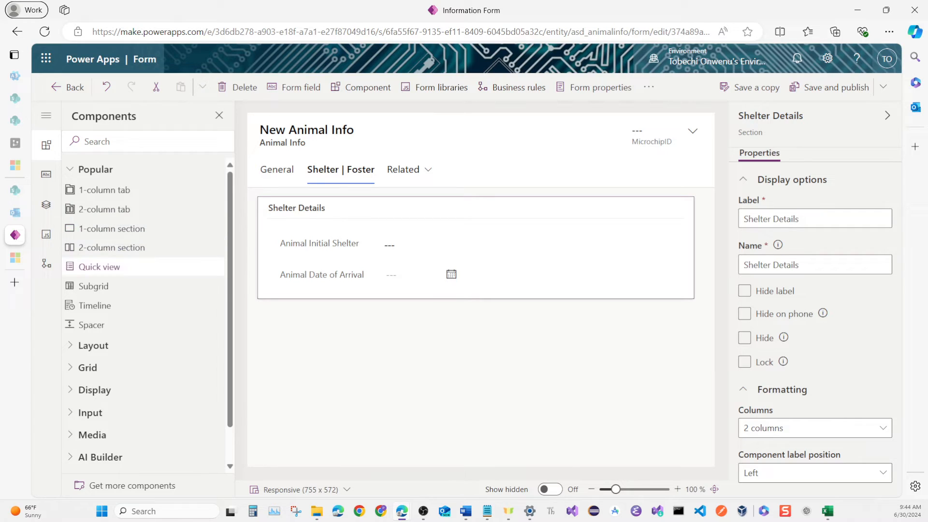
pyautogui.click(100, 266)
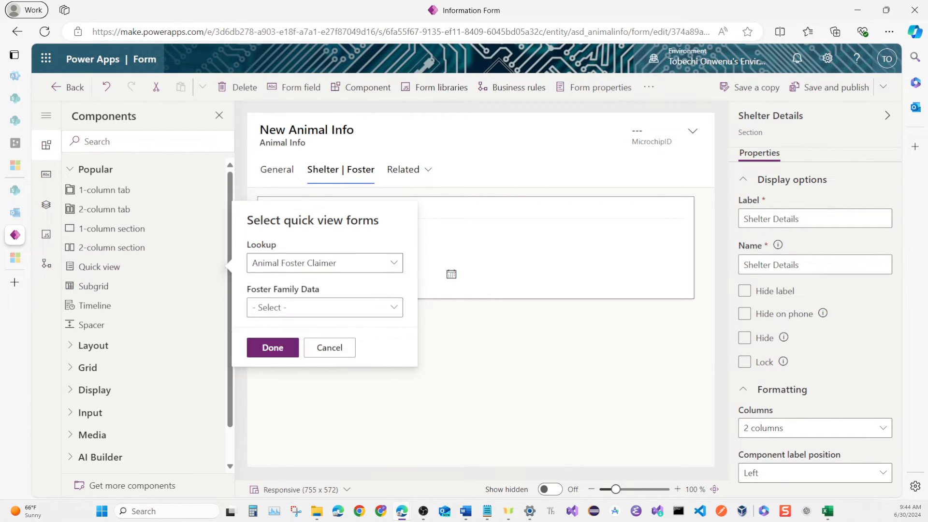
pyautogui.click(394, 263)
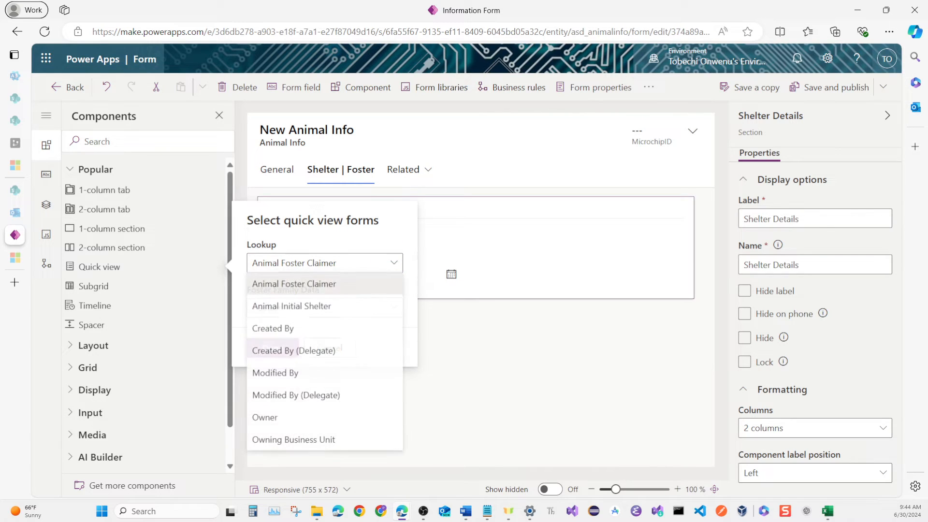
pyautogui.click(344, 306)
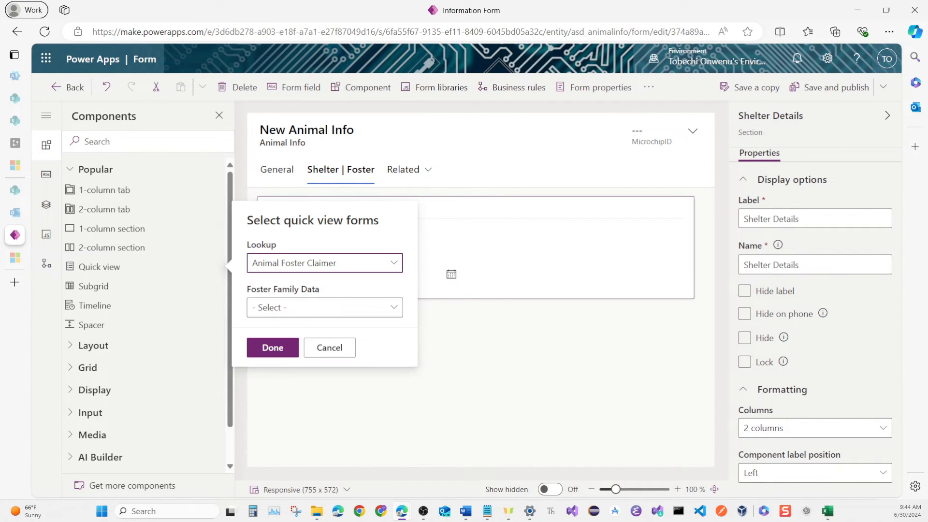
pyautogui.click(325, 308)
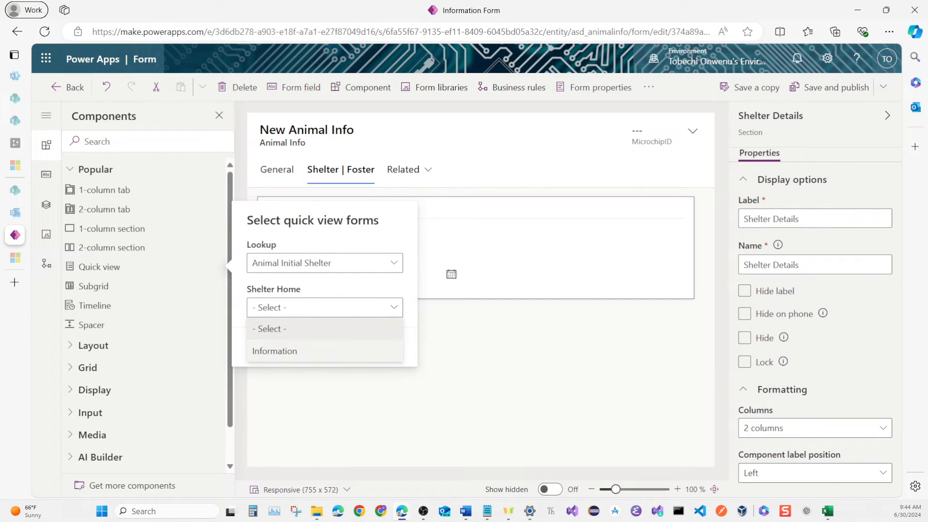
pyautogui.click(277, 351)
pyautogui.click(275, 349)
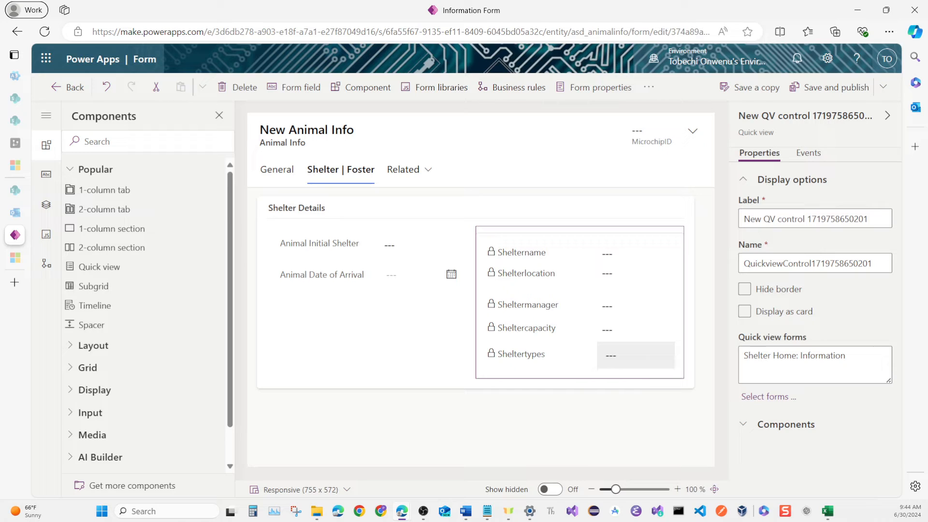
# Add a 1-column section below Shelter Details, and label and name it Foster Details.
pyautogui.click(557, 384)
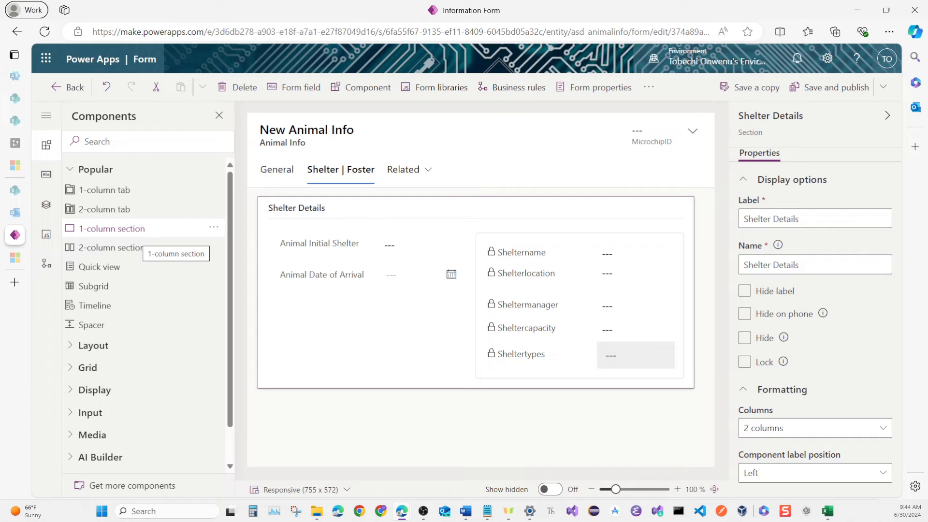
pyautogui.click(141, 228)
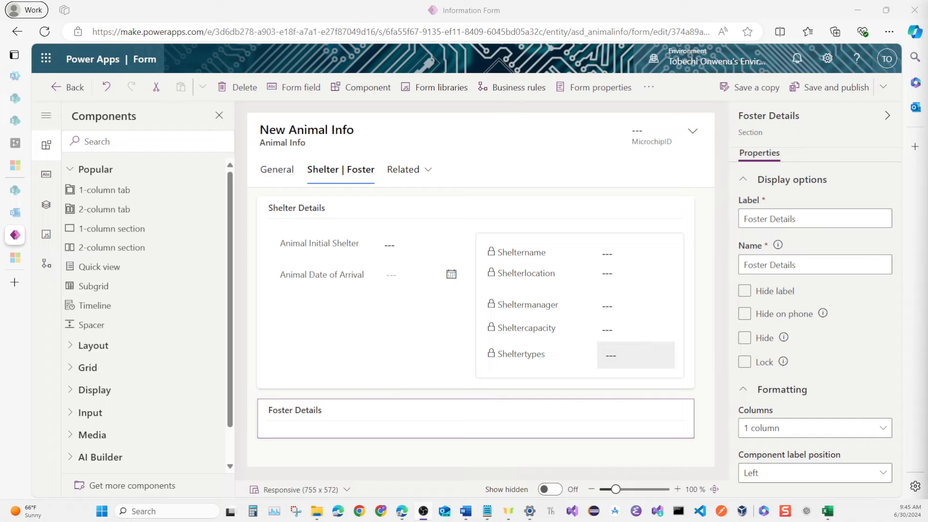
pyautogui.click(321, 425)
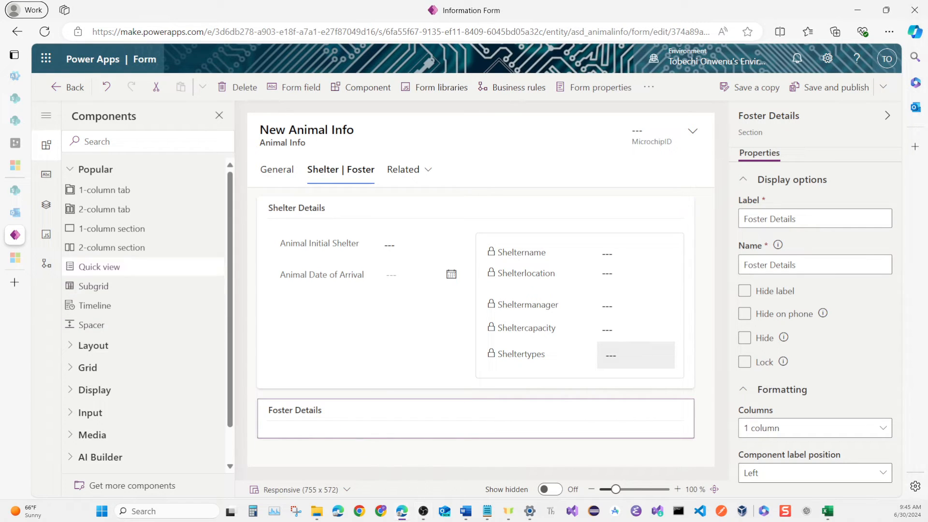
# Add the Animal Foster Claimer and Animal Date of Foster fields to Foster Details and set the section to 2 columns.
pyautogui.click(46, 174)
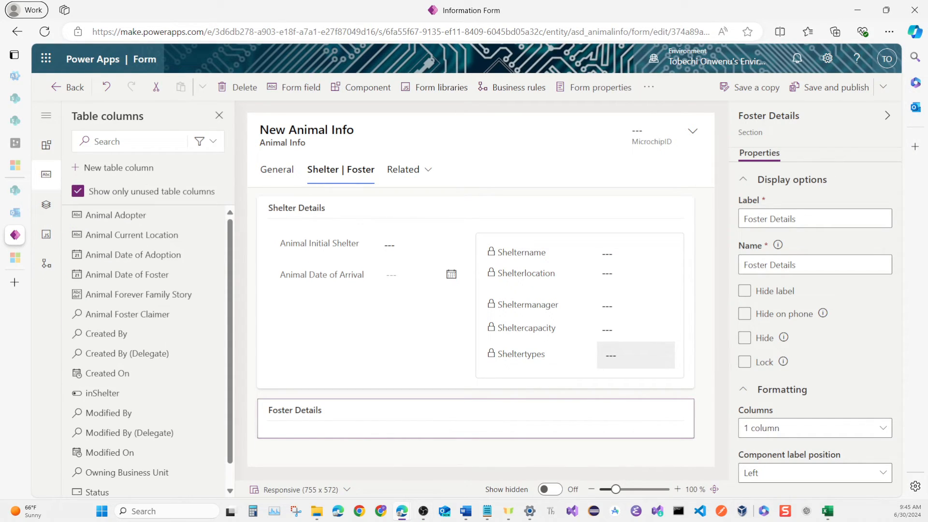
pyautogui.moveTo(133, 342)
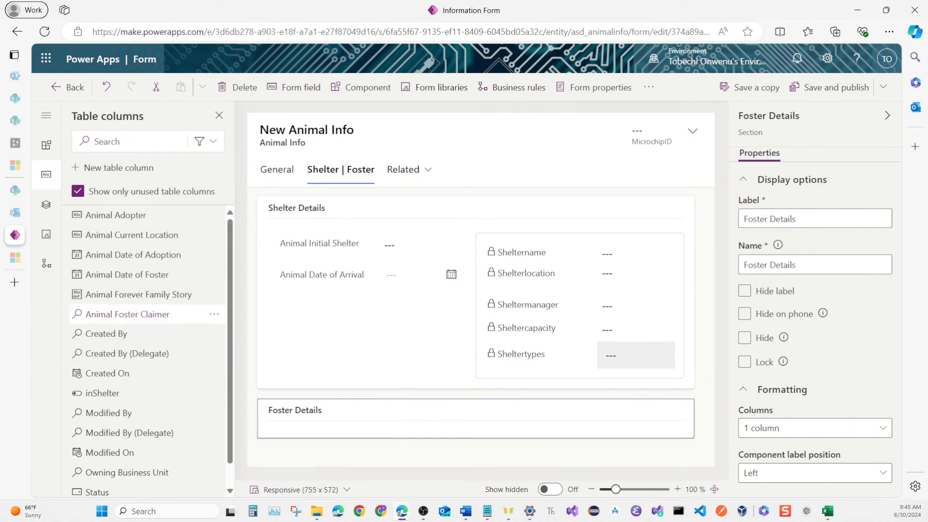
pyautogui.click(138, 319)
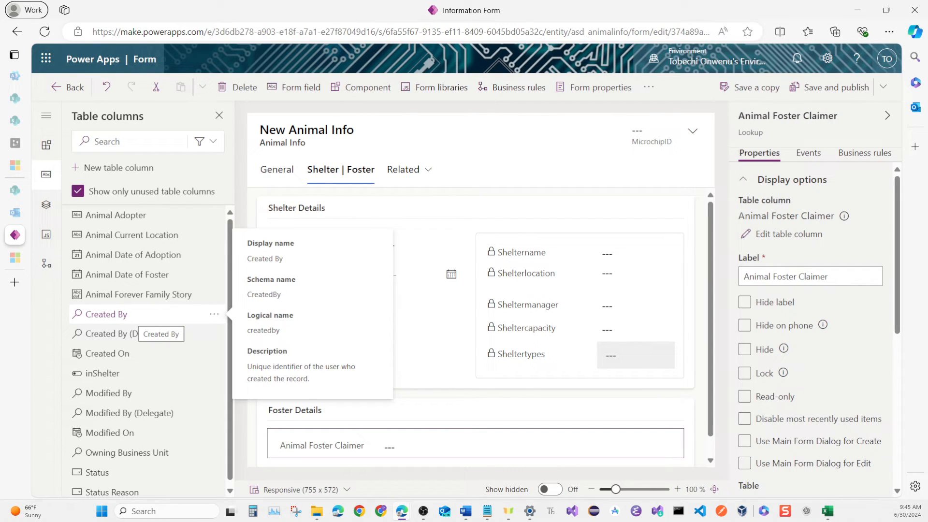
pyautogui.moveTo(145, 373)
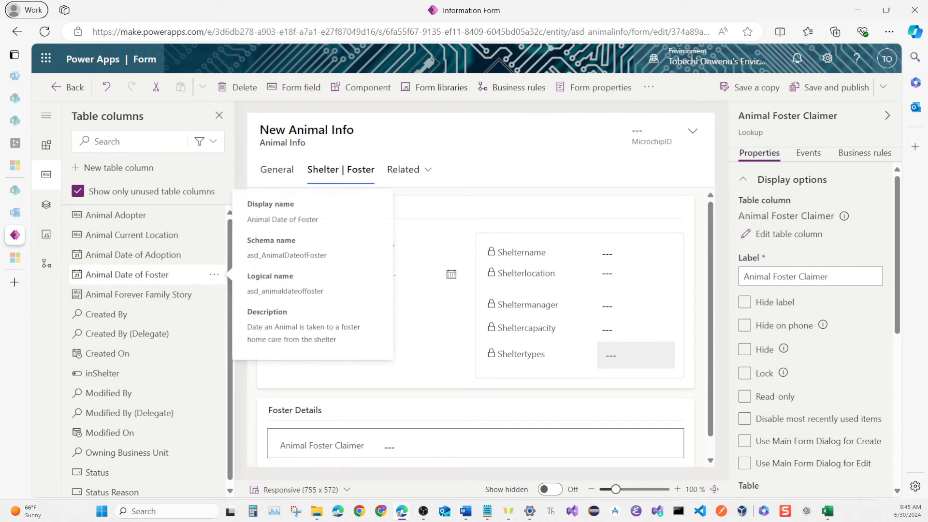
pyautogui.click(137, 274)
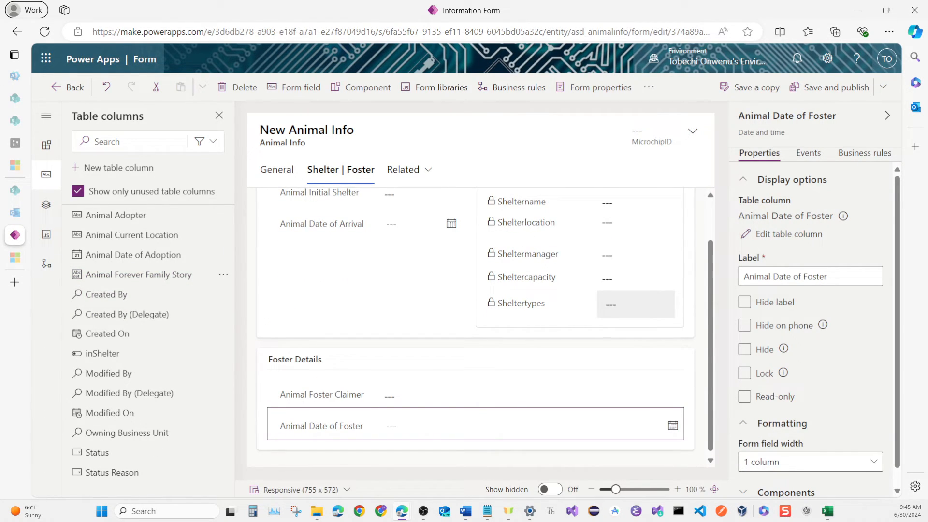
pyautogui.click(387, 360)
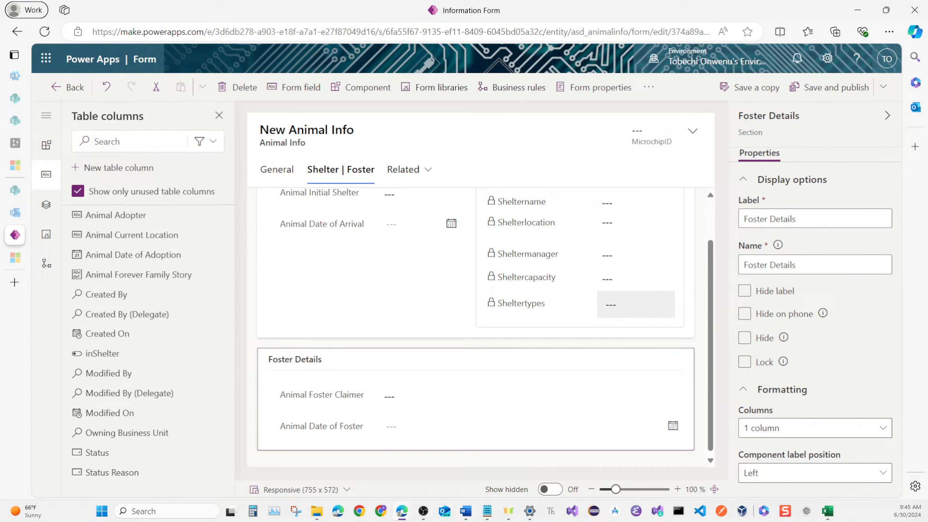
pyautogui.click(815, 428)
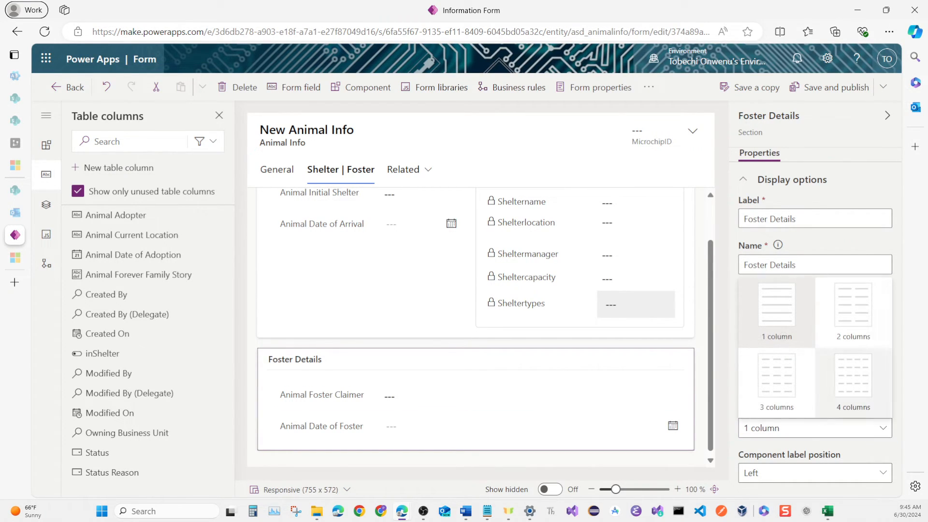
pyautogui.click(868, 324)
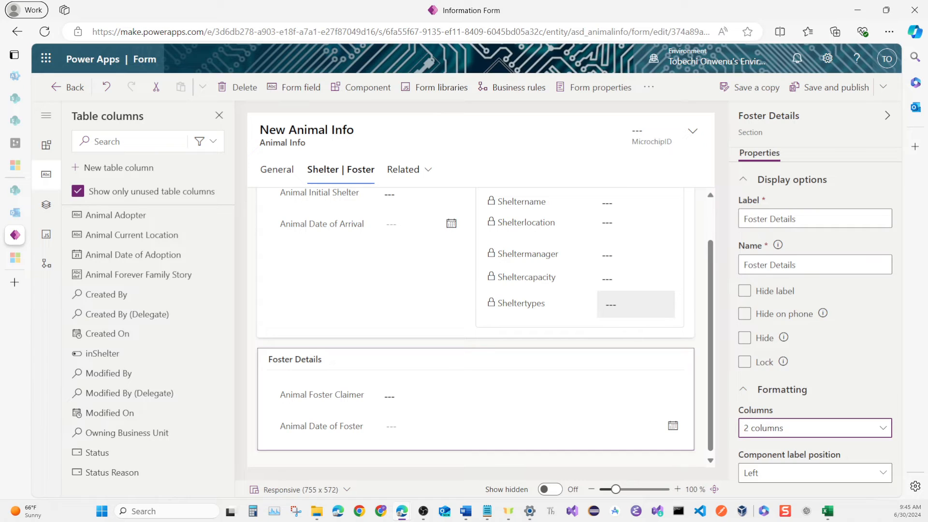
pyautogui.click(572, 411)
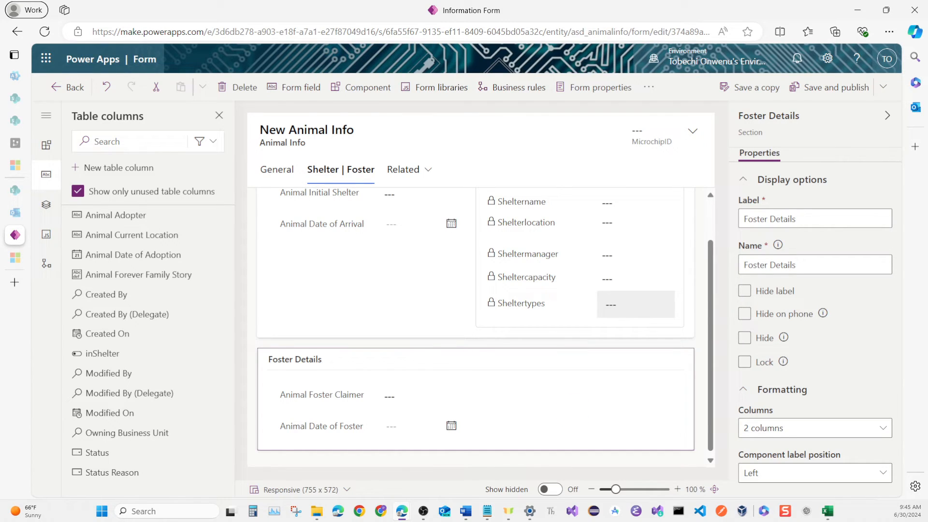
# Insert a quick view in Foster Details for the Animal Foster Claimer lookup, using Foster Family Data's Information form.
pyautogui.click(47, 145)
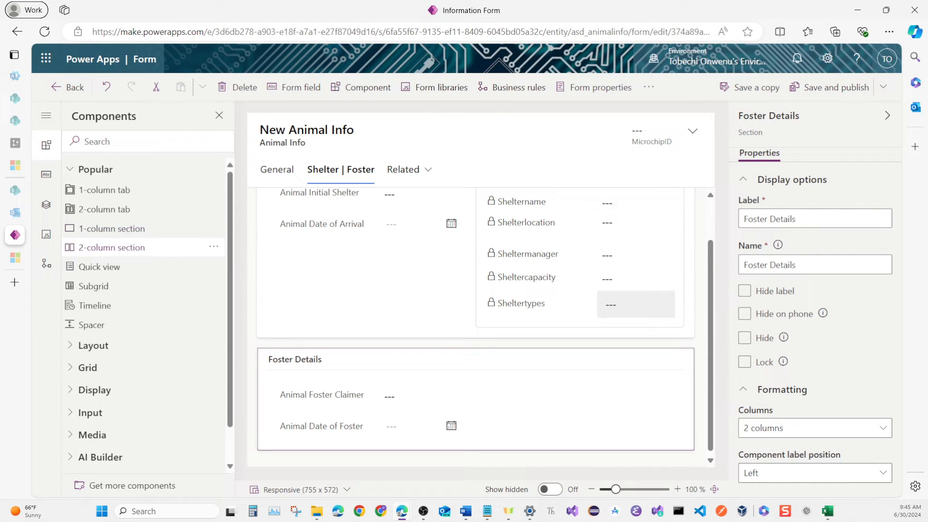
pyautogui.click(99, 267)
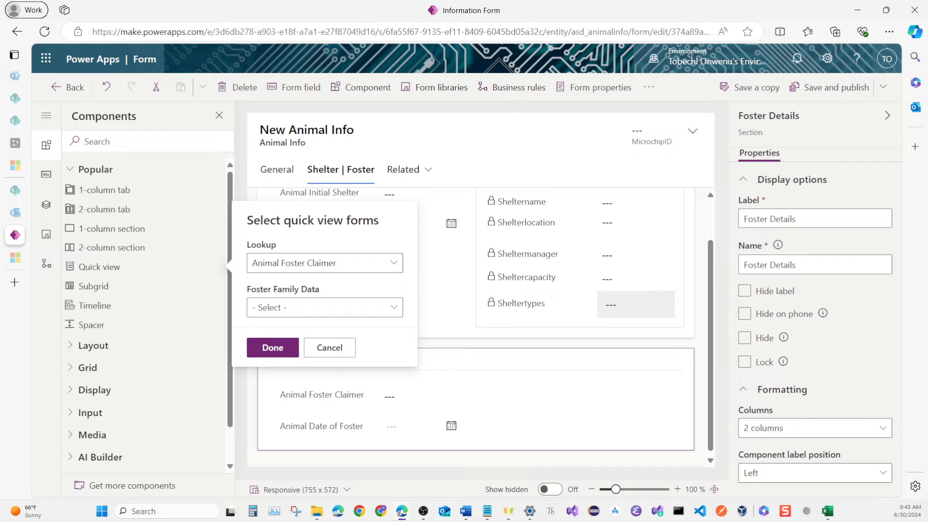
pyautogui.click(330, 307)
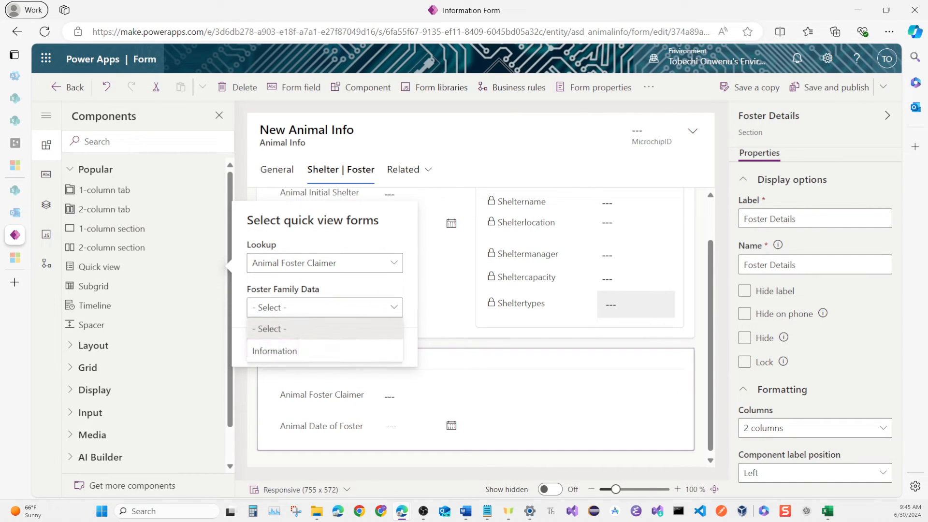
pyautogui.click(329, 351)
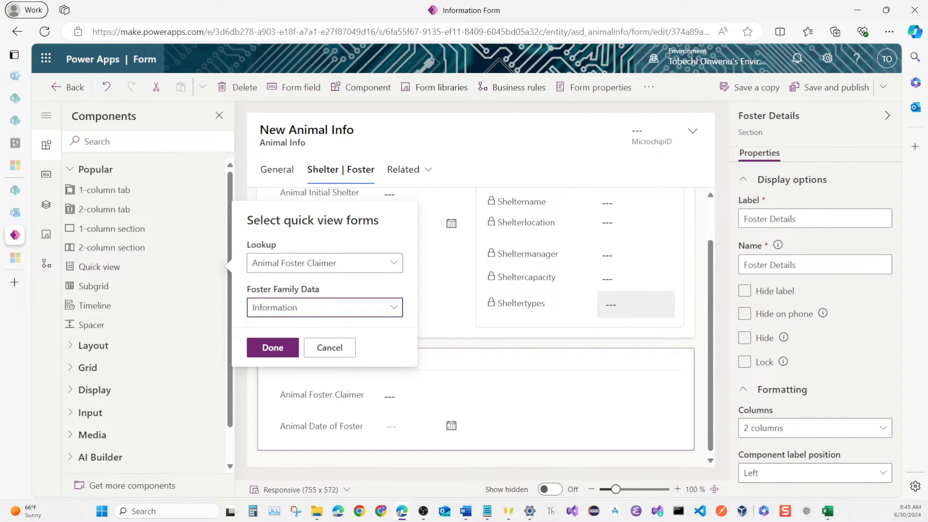
pyautogui.click(272, 348)
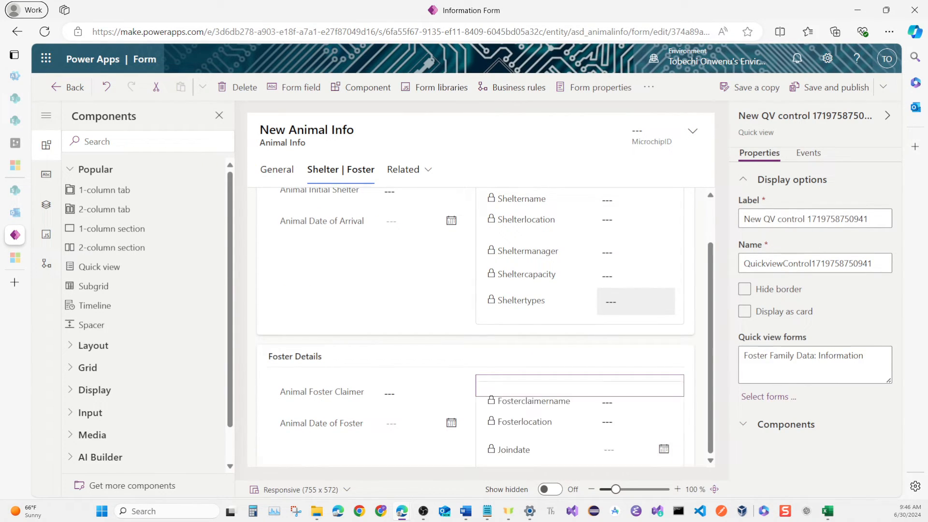
pyautogui.scroll(-2, 580, 376)
pyautogui.scroll(3, 580, 375)
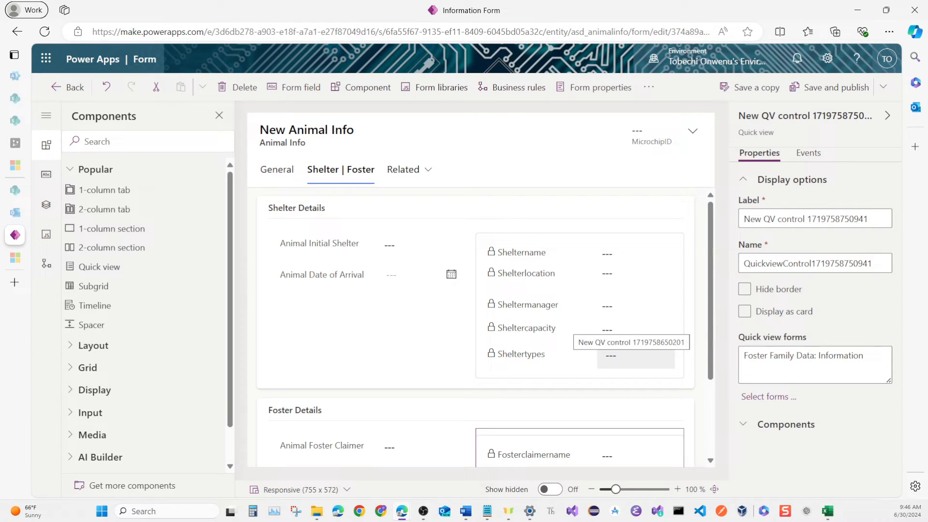
pyautogui.scroll(-2, 476, 328)
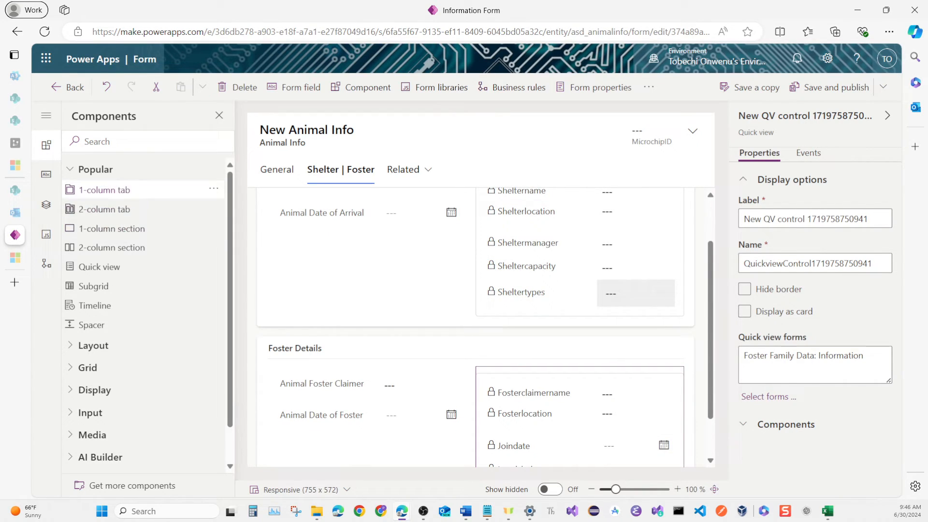
# Add a 1-column tab labelled and named Adoption, and label and name its section Adoption Details.
pyautogui.click(111, 189)
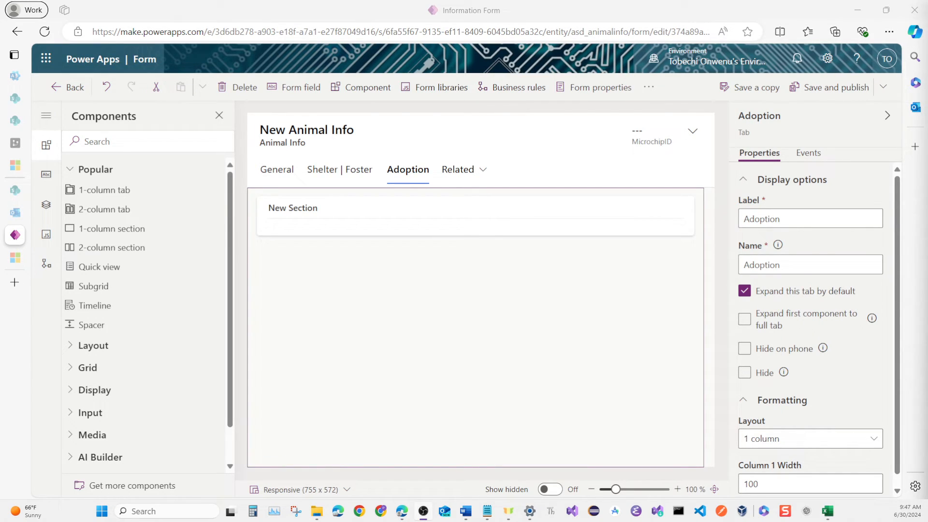
pyautogui.click(474, 216)
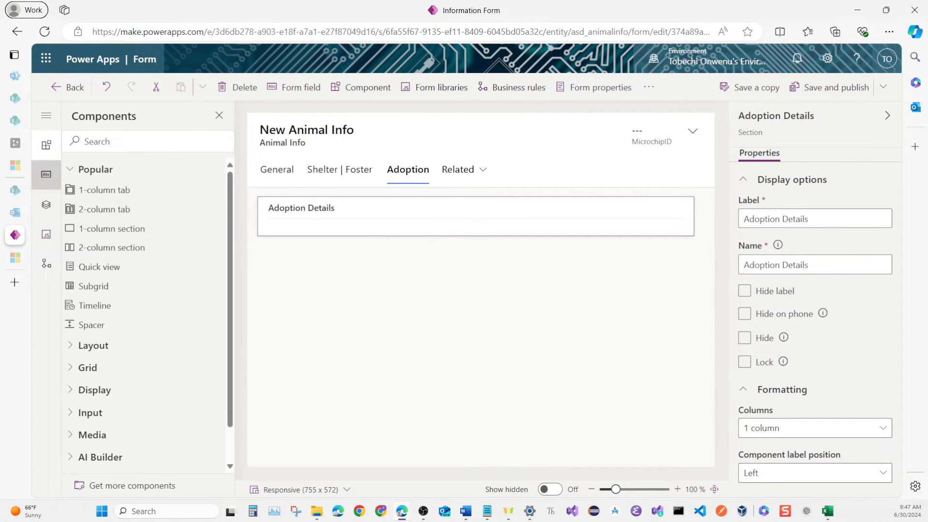
pyautogui.click(46, 174)
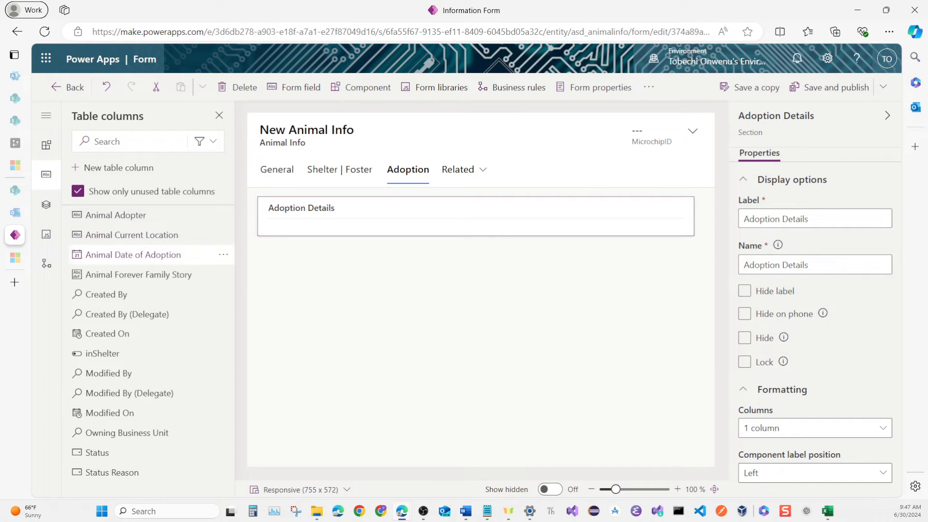
# Add the Animal Adopter, Animal Date of Adoption and Animal Forever Family Story fields to the Adoption Details section.
pyautogui.click(145, 215)
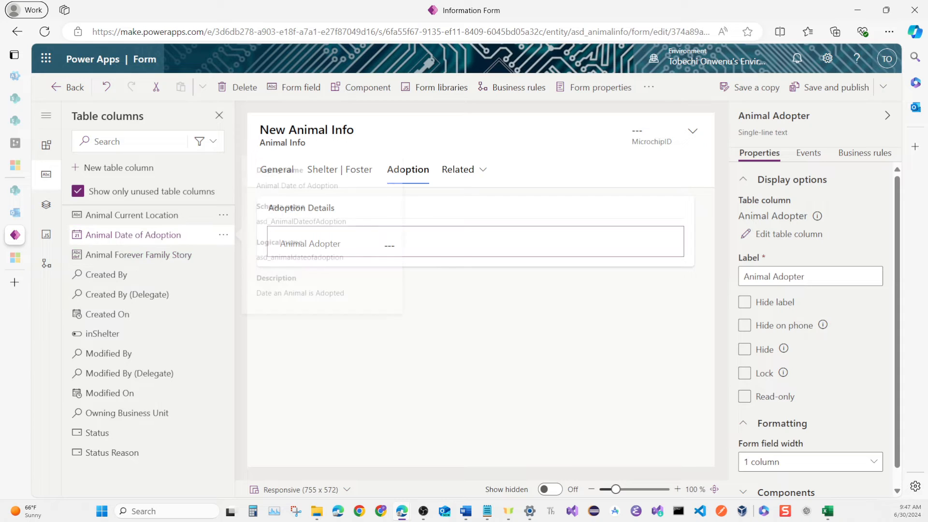
pyautogui.click(145, 235)
pyautogui.click(124, 235)
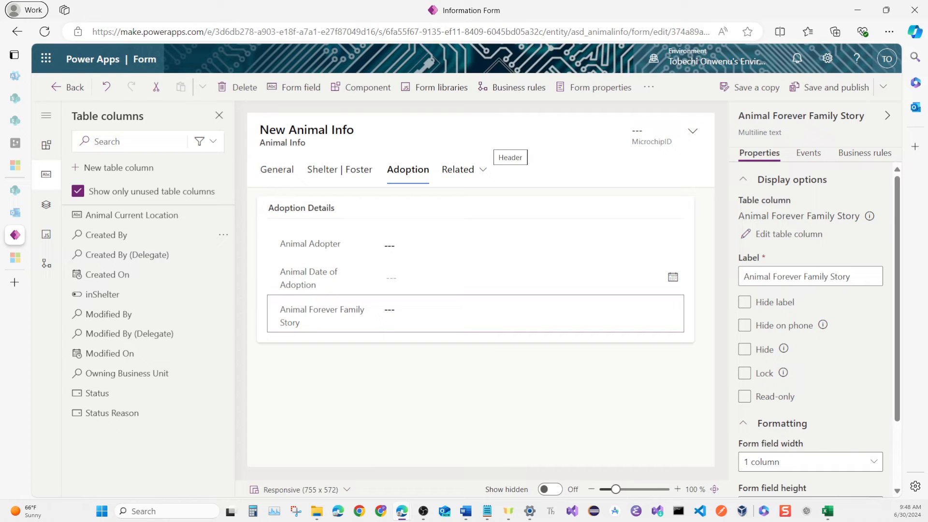
# Return to the General tab, save and publish the Animal Info form, and exit the form designer.
pyautogui.click(277, 169)
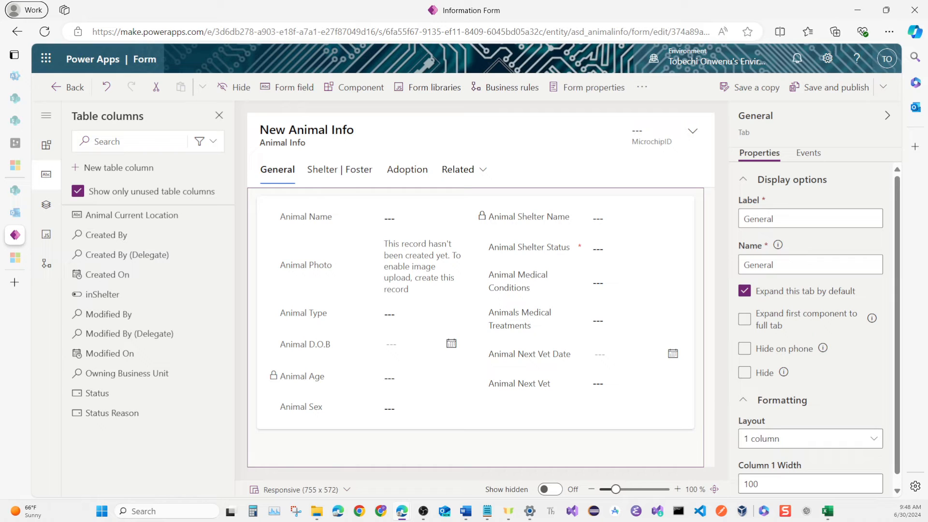
pyautogui.click(826, 87)
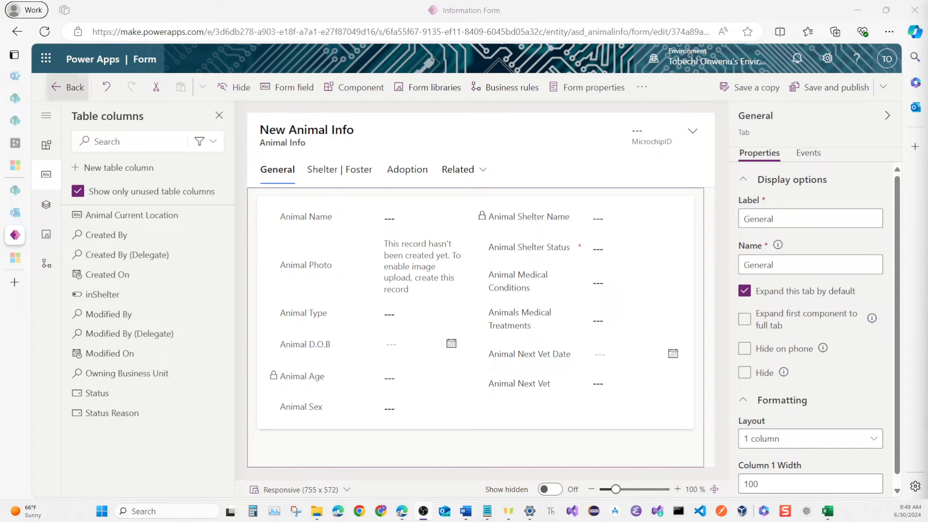
pyautogui.click(74, 85)
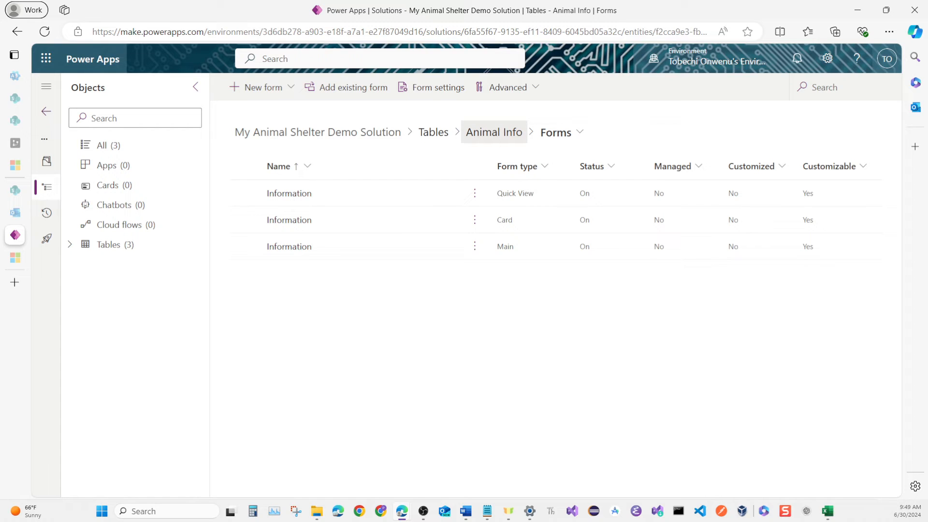
# Open the Shelter Home table's main Information form for editing.
pyautogui.click(494, 132)
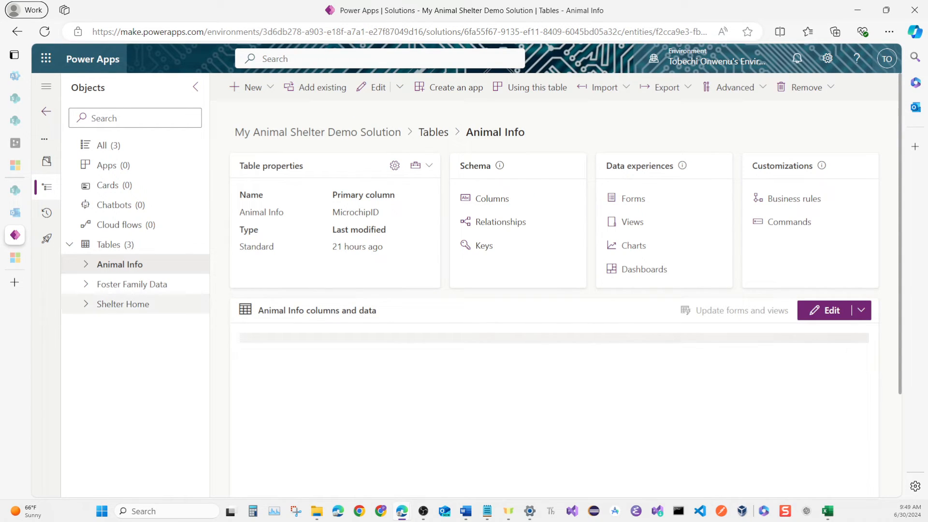
pyautogui.click(93, 304)
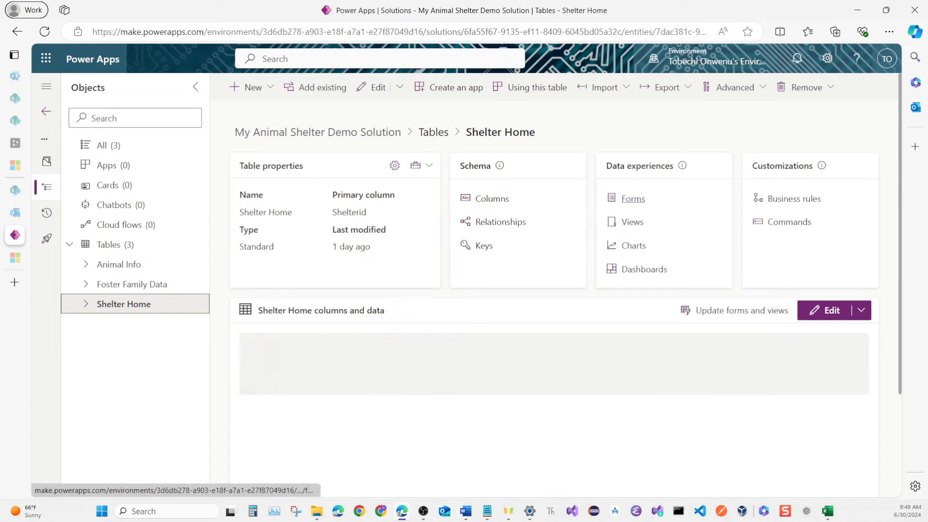
pyautogui.click(634, 199)
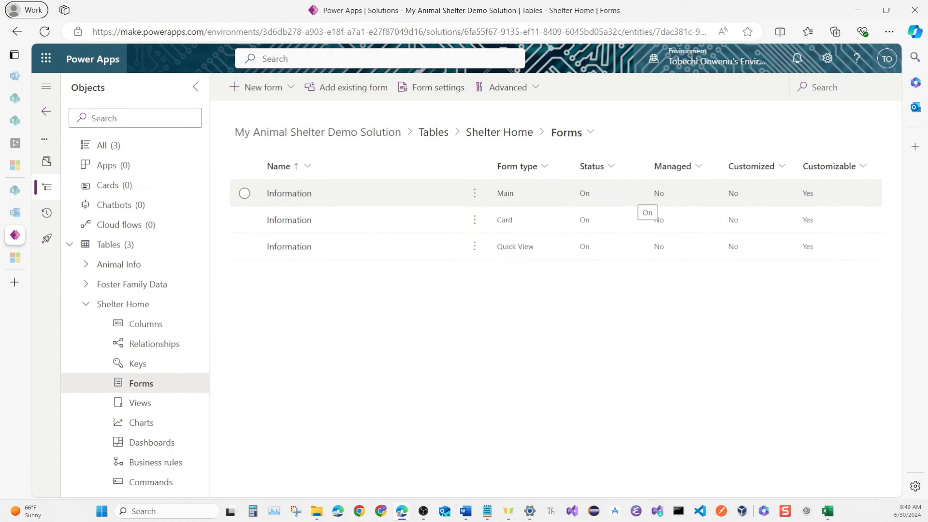
pyautogui.click(289, 193)
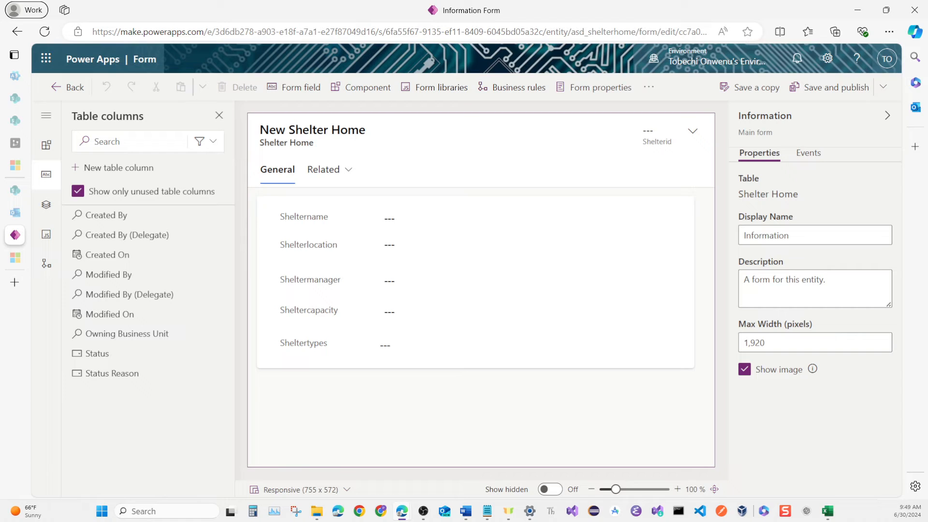
# Start inserting a subgrid in the General tab of the Shelter Home form.
pyautogui.click(310, 386)
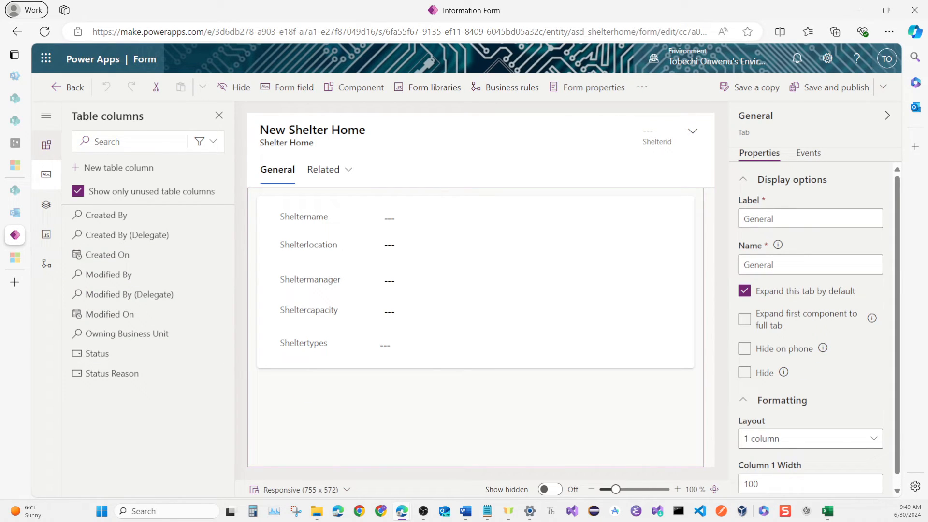
pyautogui.click(46, 145)
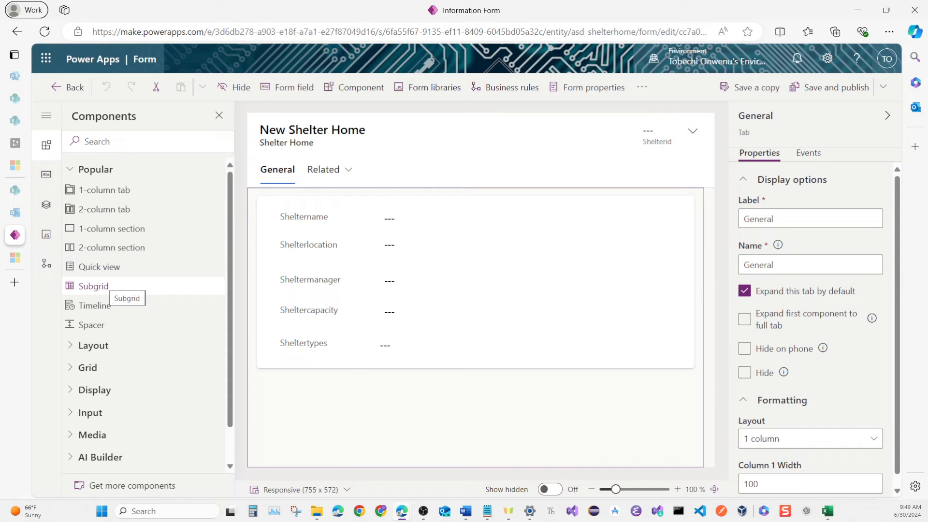
pyautogui.click(104, 286)
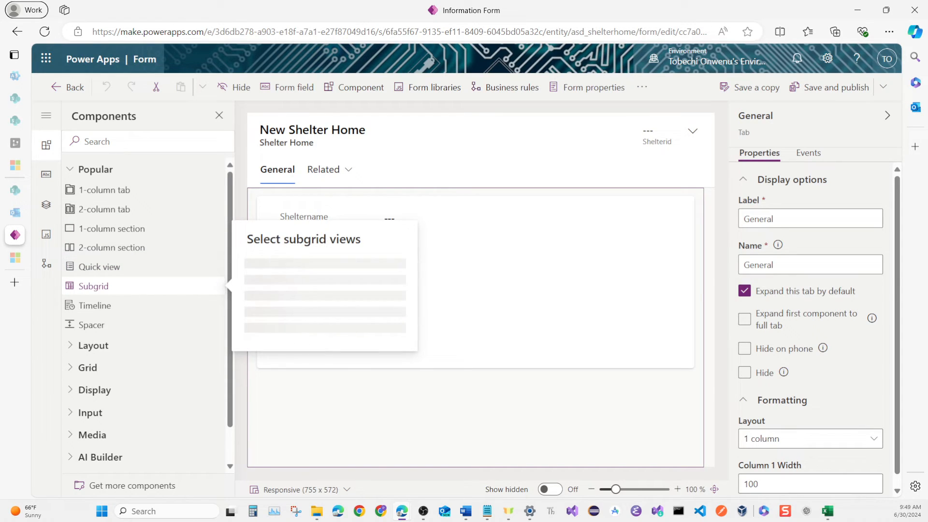
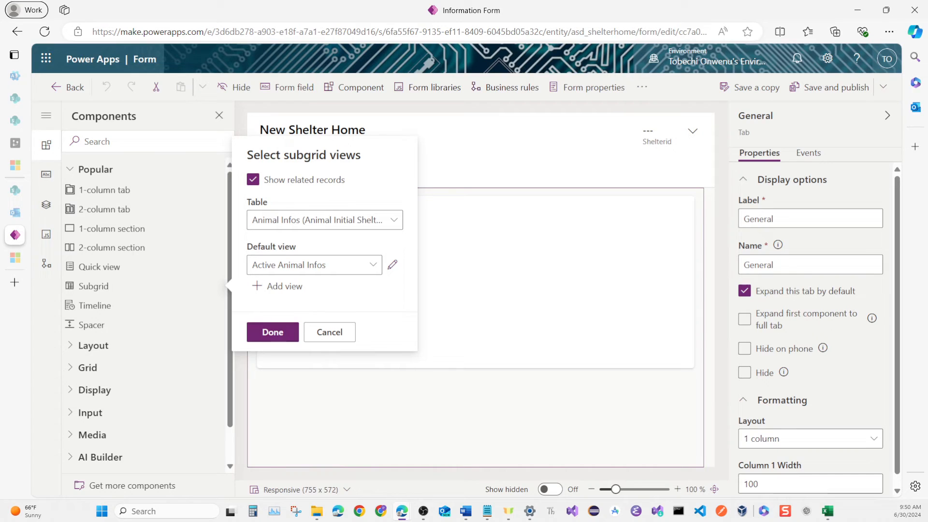
# Insert the related Animal Infos subgrid with the Active Animal Infos view, labelled Animal Infos and named Animal_Infos.
pyautogui.click(272, 332)
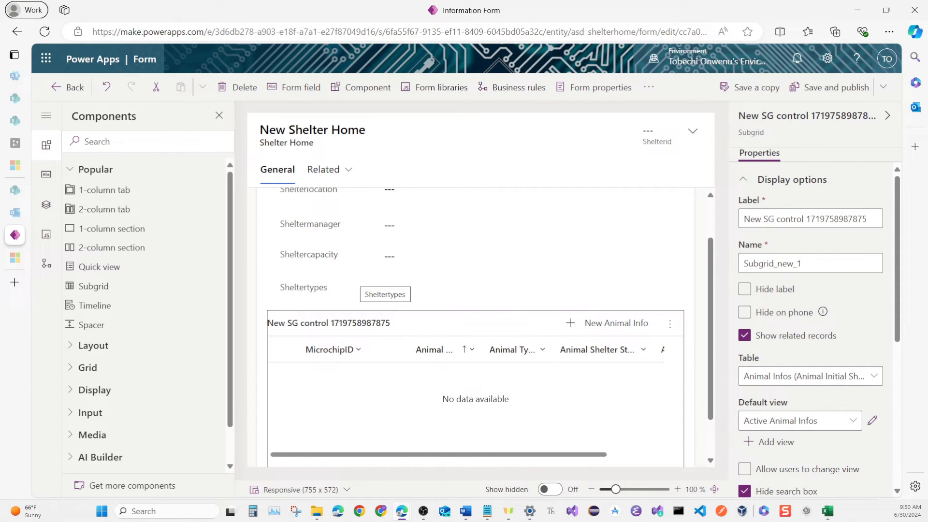
pyautogui.scroll(-1, 362, 285)
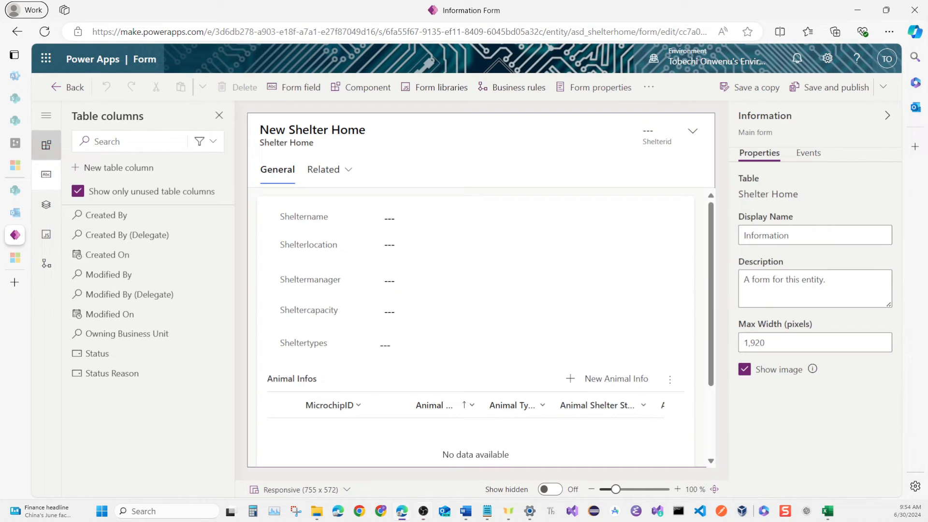
# Add a one-column tab labelled and named Foster to the Shelter Home form, and label and name its section Foster Info.
pyautogui.click(47, 145)
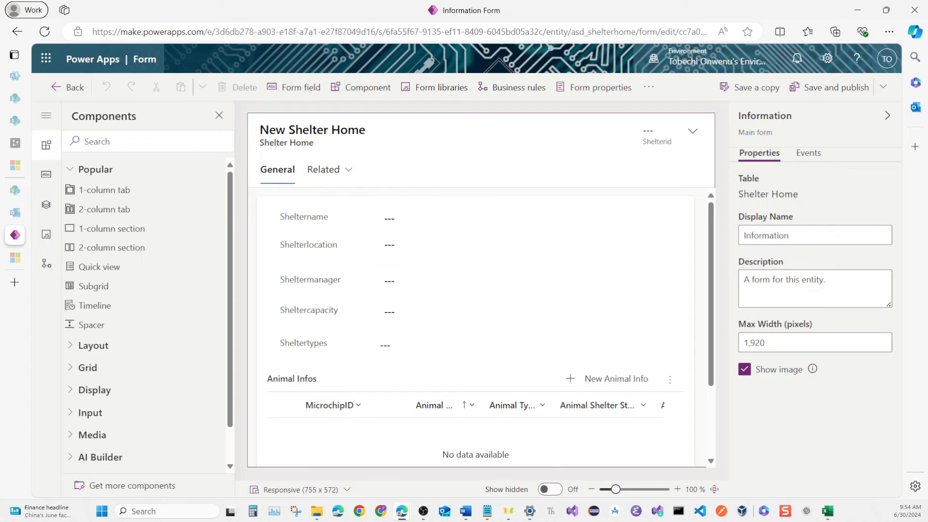
pyautogui.click(105, 189)
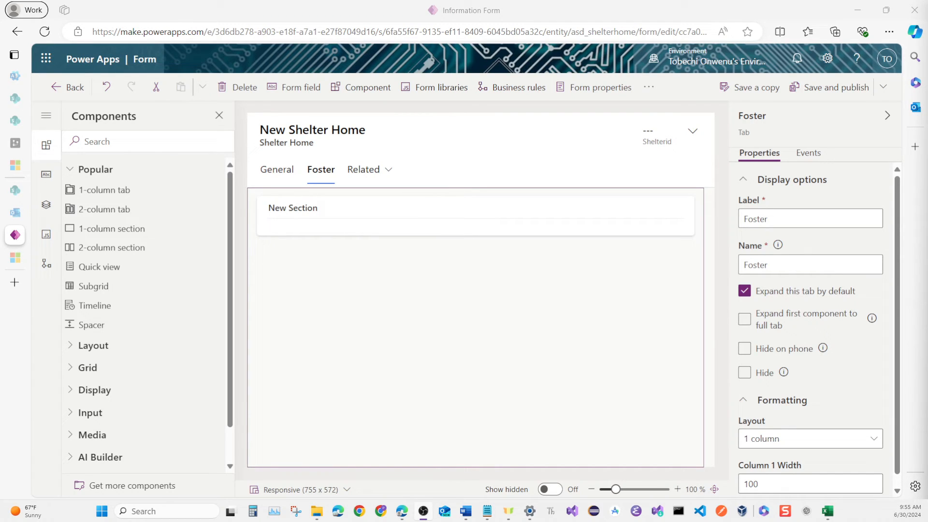
pyautogui.click(370, 209)
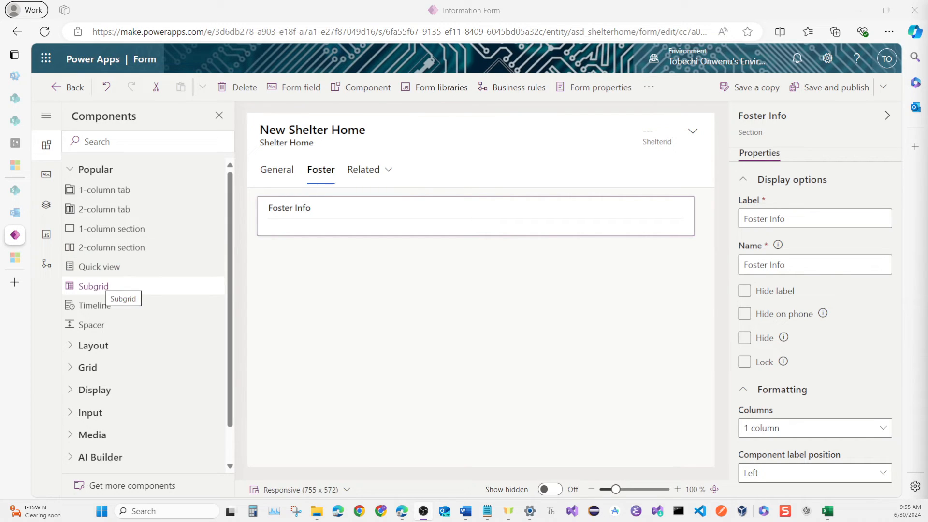
# Insert a related-records subgrid for Foster Family Data (Localshelter) with the Active Foster Family Data view into the Foster Info section.
pyautogui.click(102, 286)
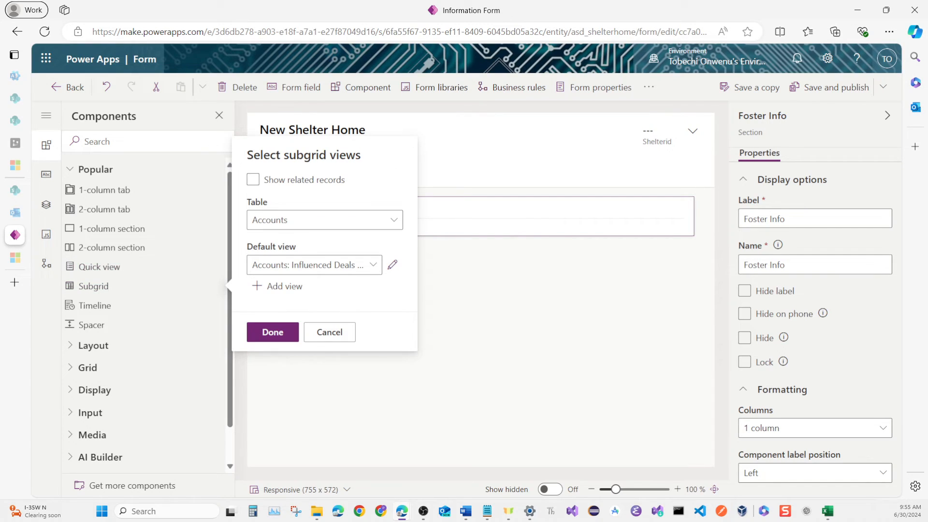
pyautogui.click(253, 179)
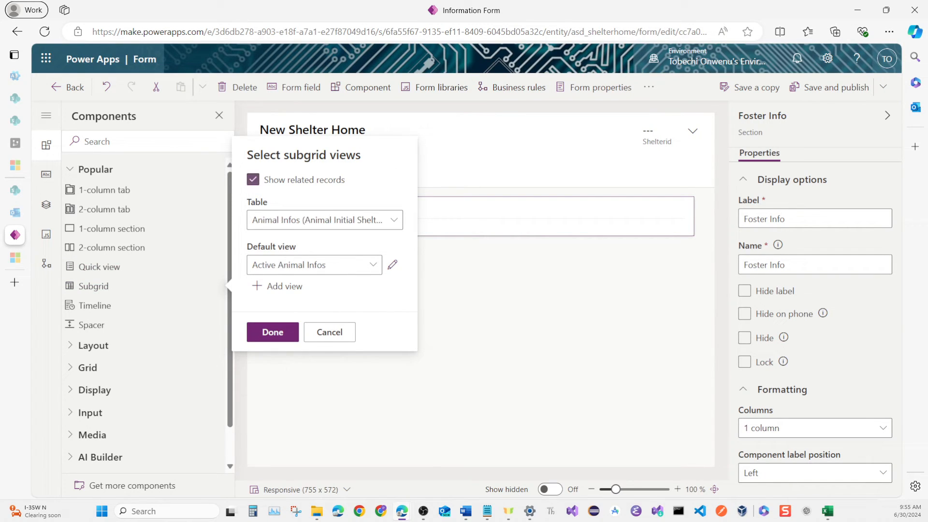
pyautogui.click(394, 220)
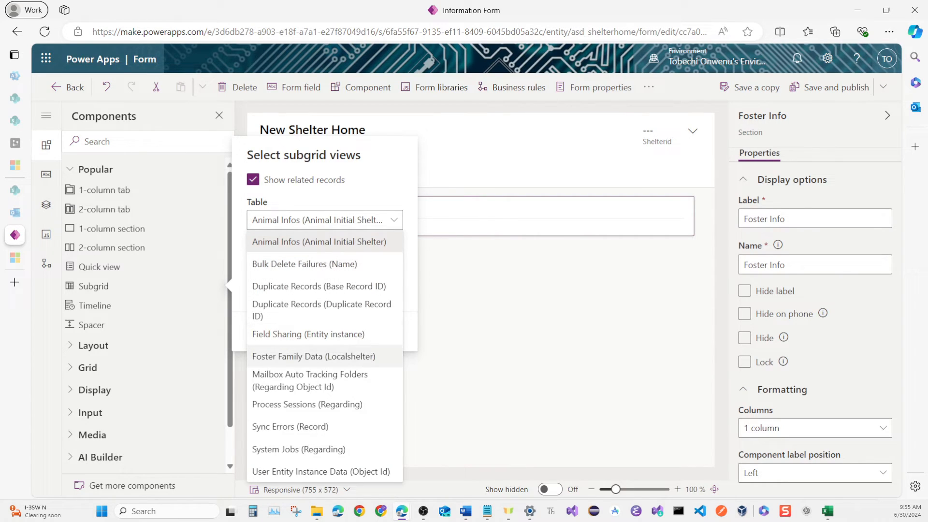
pyautogui.click(329, 357)
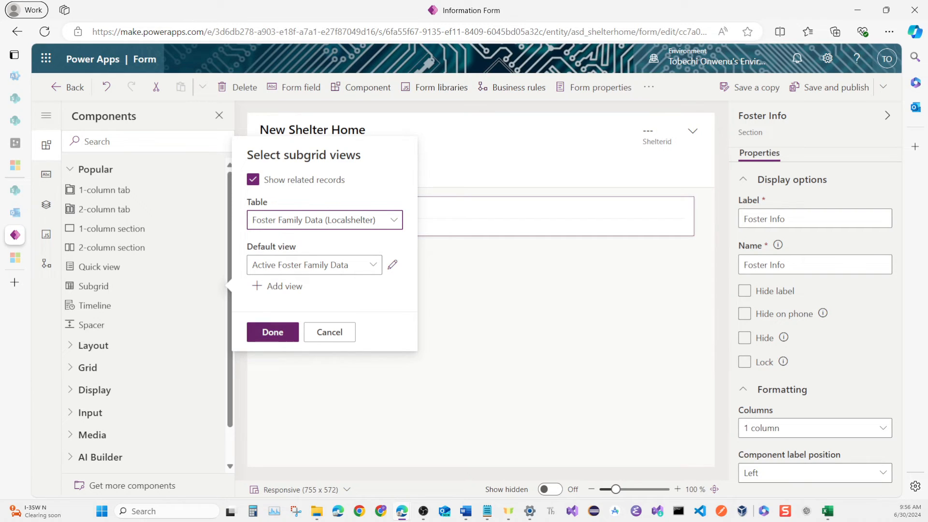
pyautogui.click(273, 332)
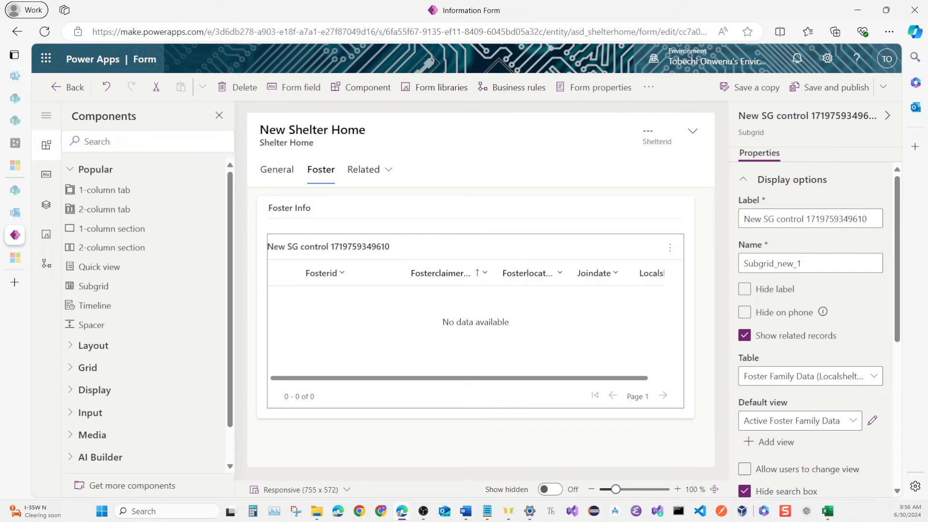
# Label the new subgrid Foster Info and hide its label.
pyautogui.hotkey('ctrl', 'a')
pyautogui.write('Foster Info')
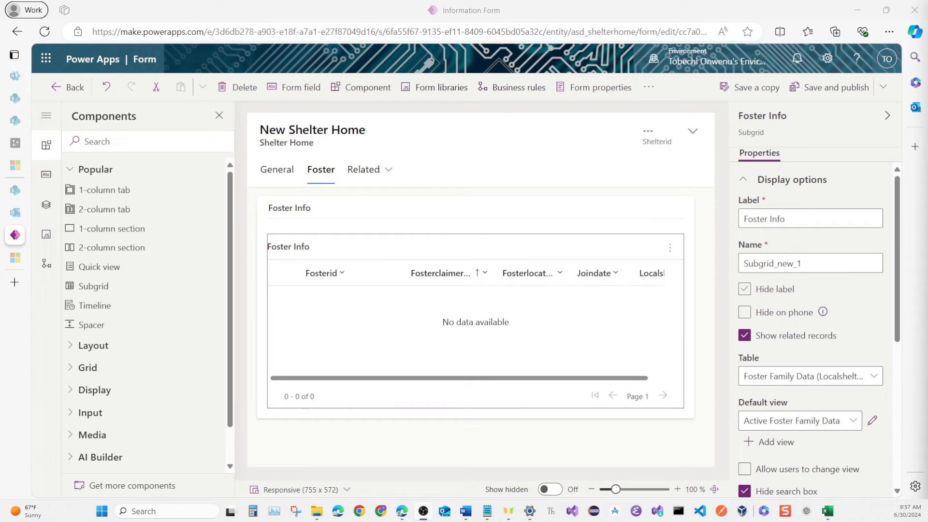
pyautogui.click(745, 289)
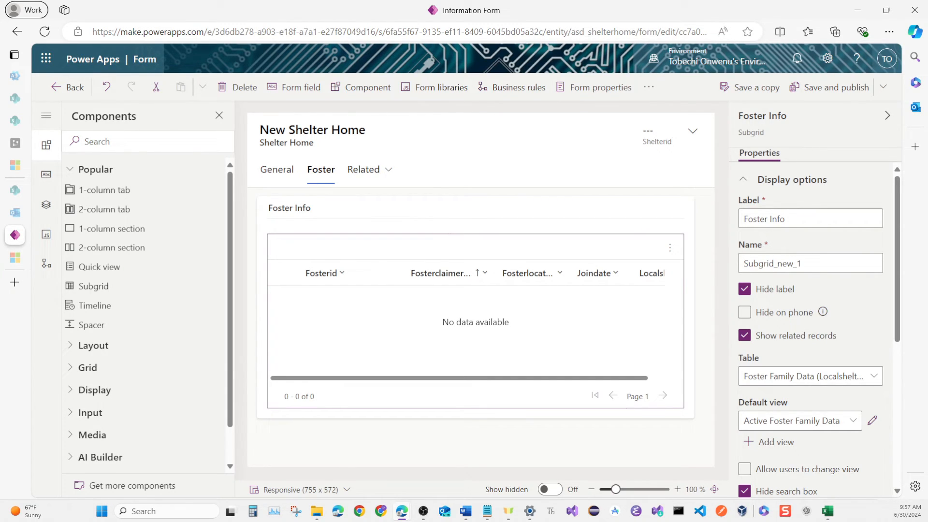
# Check the General and Foster tabs, save and publish the Shelter Home form, and exit the form designer.
pyautogui.click(277, 169)
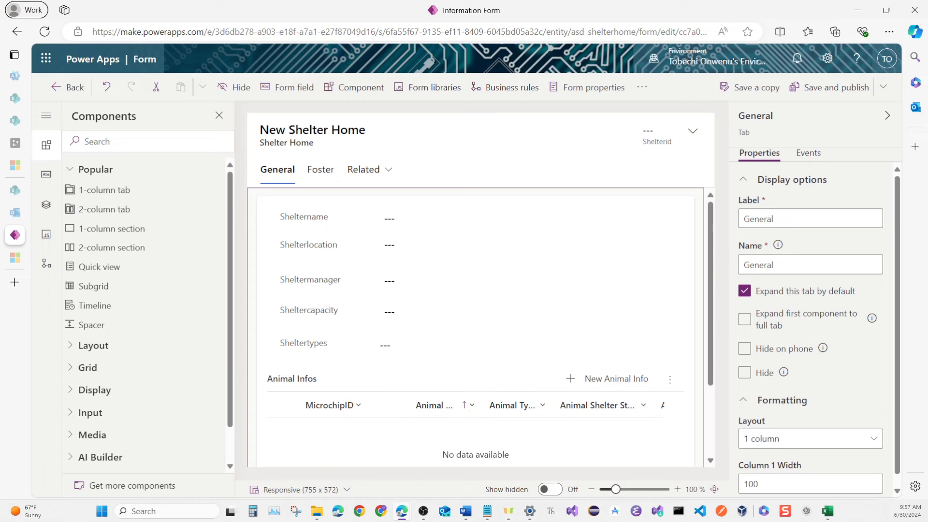
pyautogui.click(321, 170)
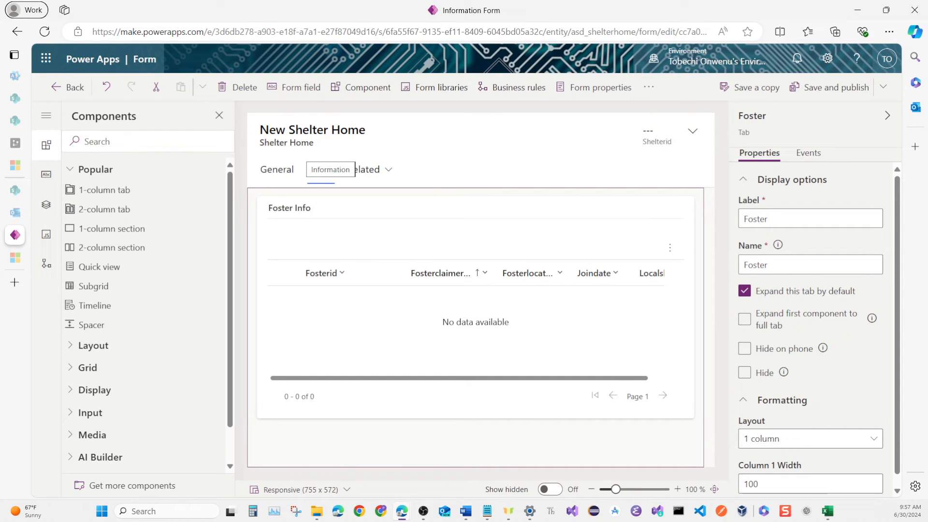
pyautogui.click(829, 87)
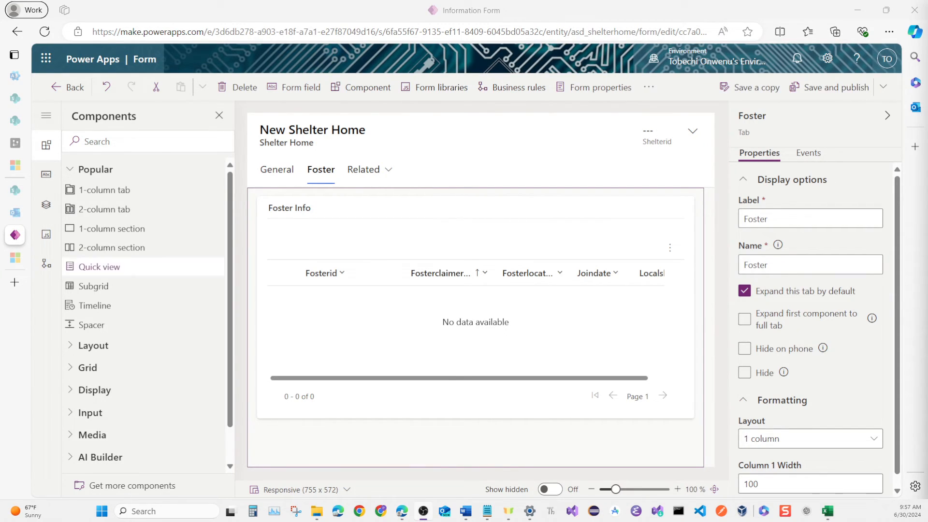
pyautogui.click(68, 87)
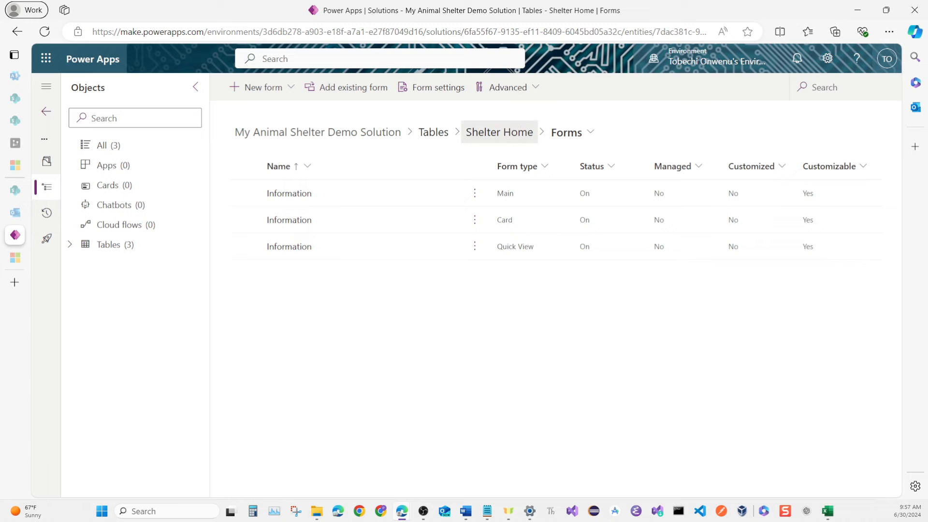
# Open the Foster Family Data table's main Information form for editing.
pyautogui.click(499, 132)
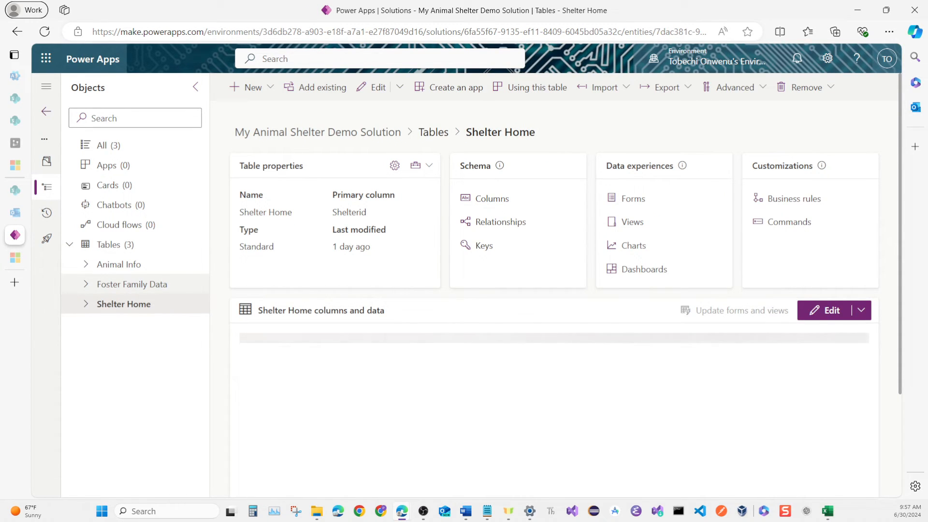
pyautogui.click(132, 284)
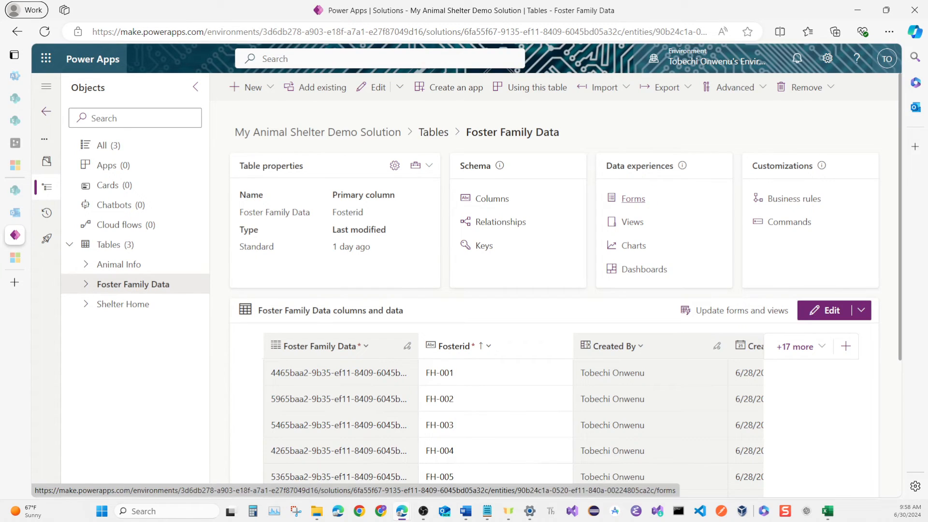
pyautogui.click(633, 199)
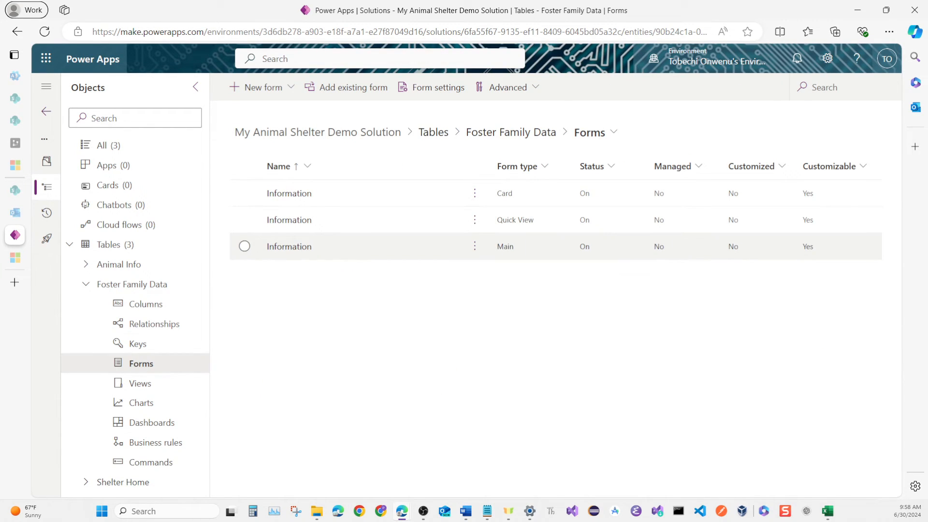
pyautogui.click(289, 246)
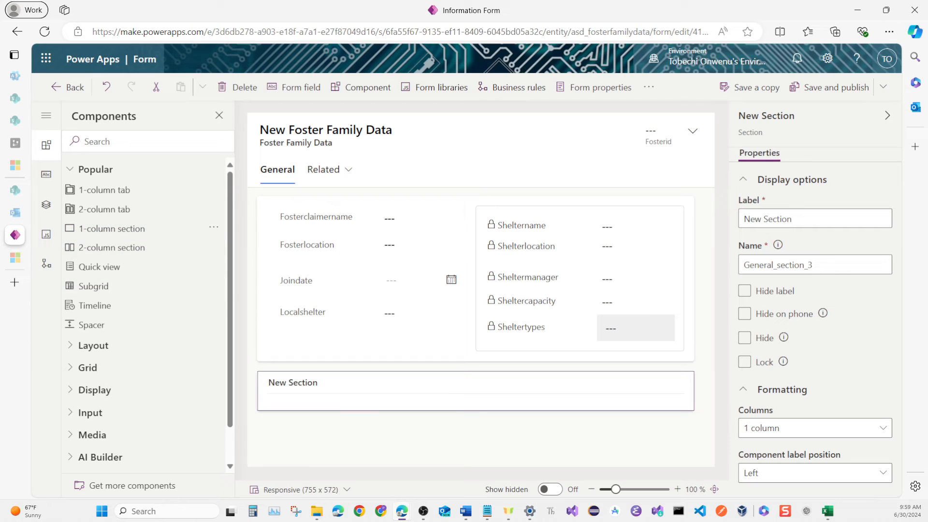
# Add a one-column section below the General tab's fields with a related Animal Infos subgrid using the Active Animal Infos view.
pyautogui.click(94, 286)
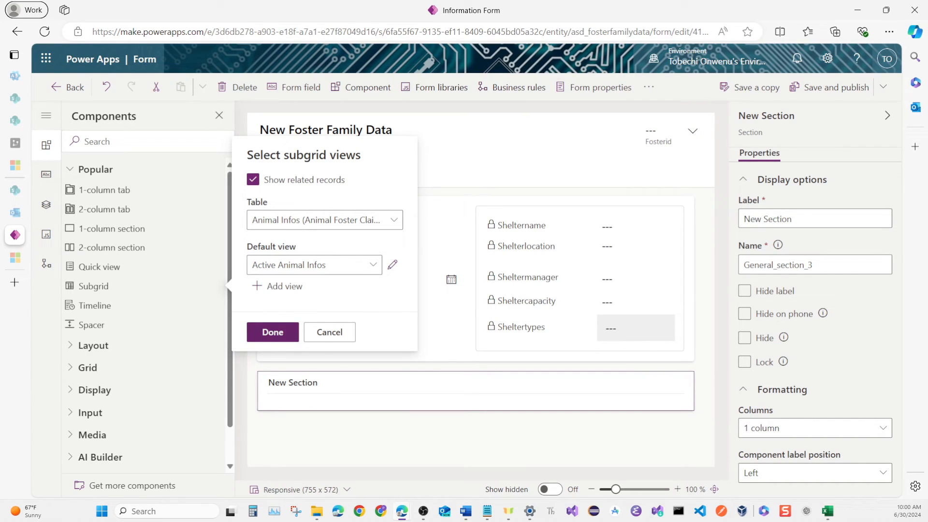
pyautogui.click(273, 332)
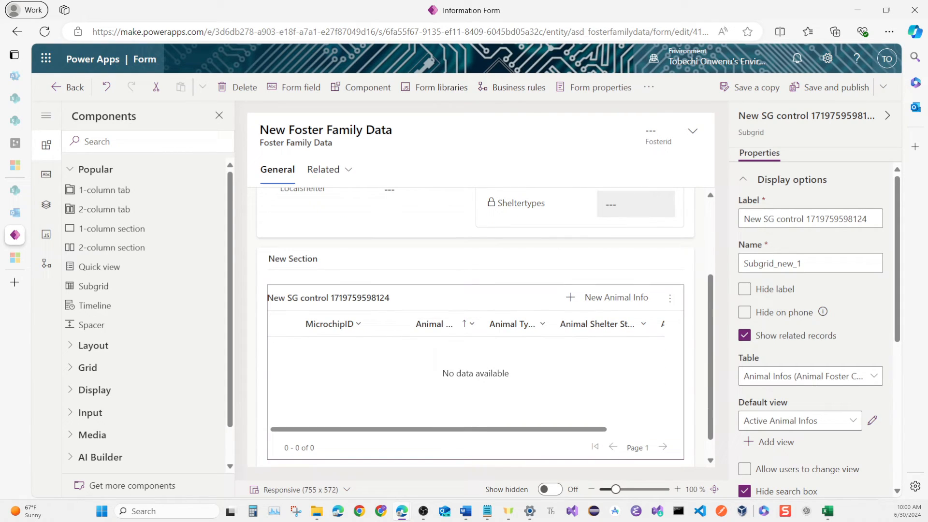
# Label and name the new section Animal Info and hide the label of its subgrid.
pyautogui.click(293, 259)
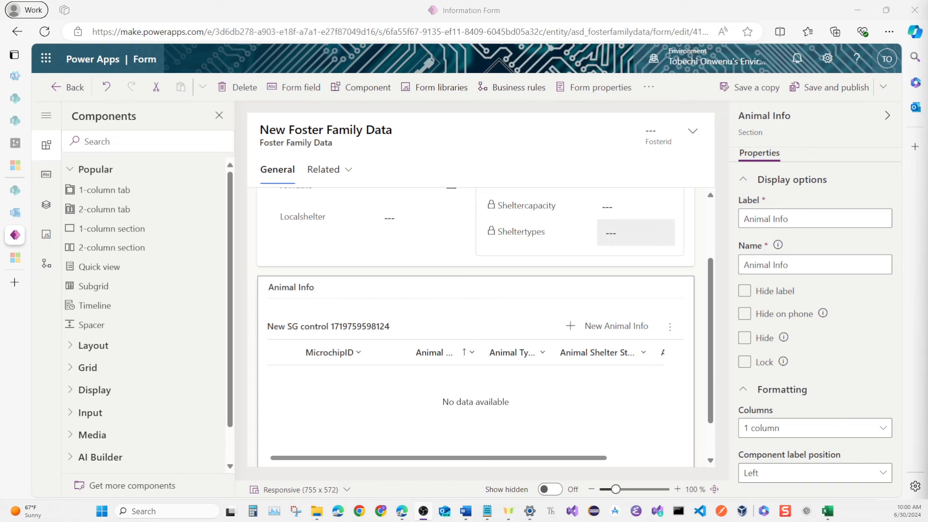
pyautogui.click(415, 336)
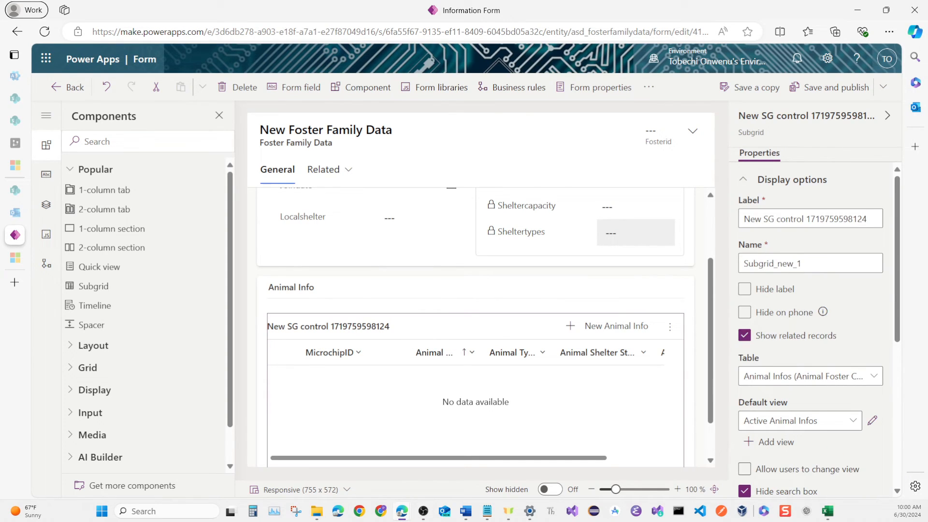
pyautogui.click(745, 289)
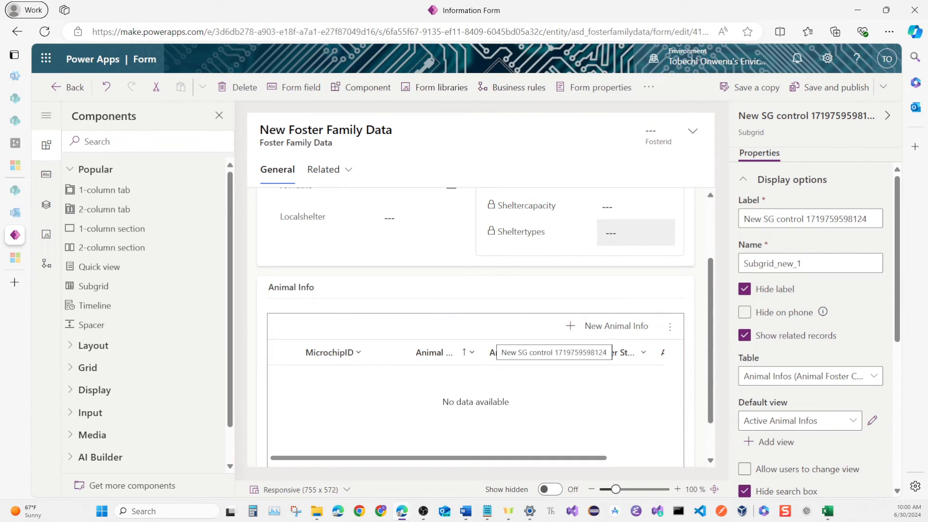
# Save and publish the Foster Family Data form, and publish all customizations in the solution.
pyautogui.scroll(2, 476, 329)
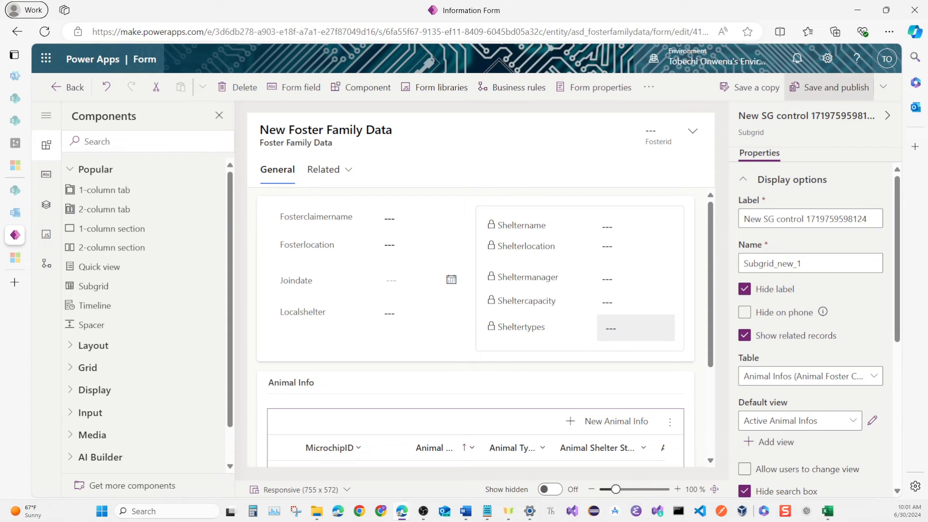
pyautogui.click(830, 87)
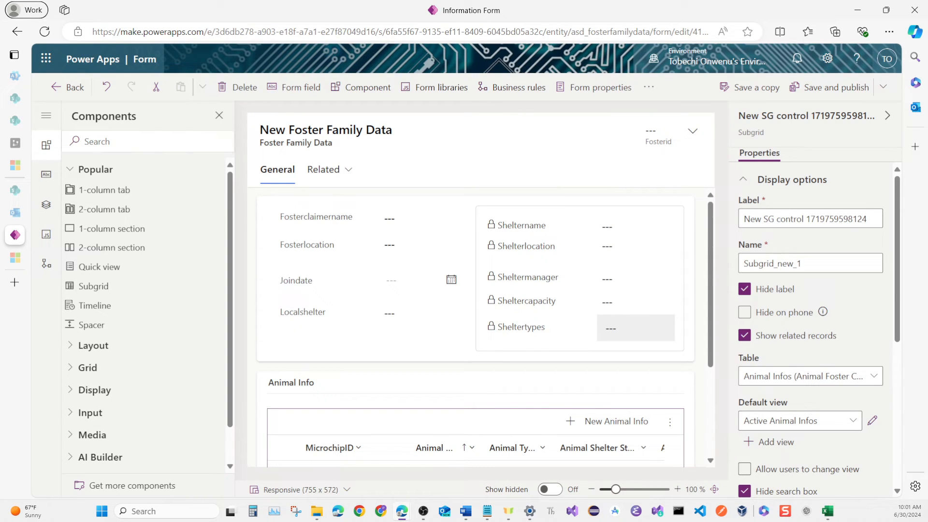
pyautogui.click(67, 88)
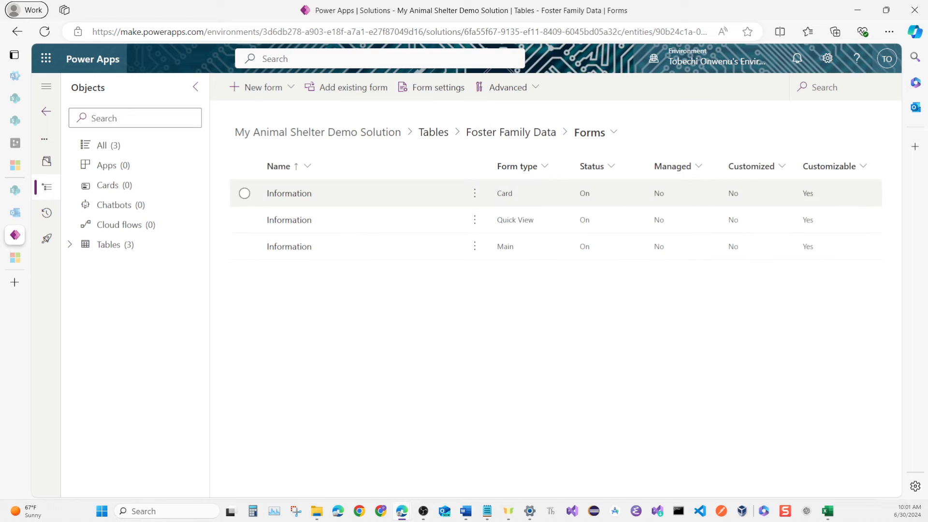
pyautogui.click(109, 145)
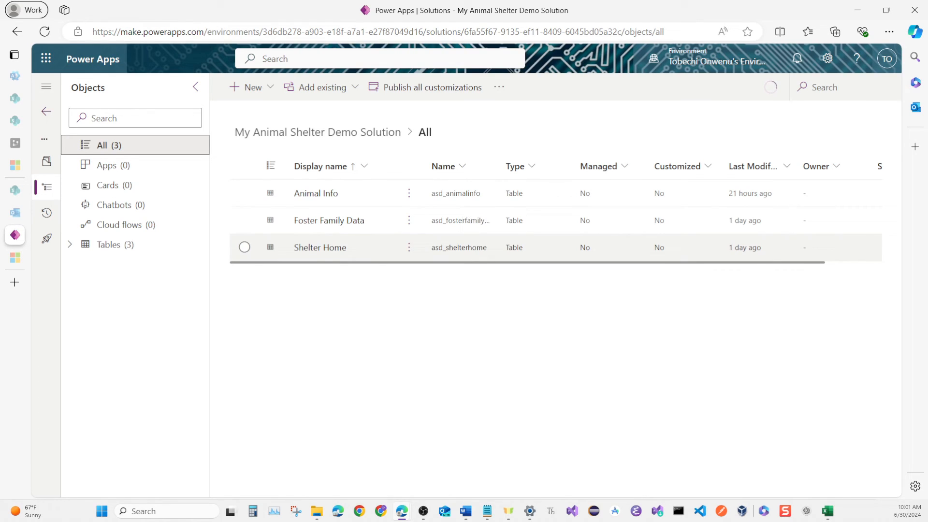
pyautogui.click(426, 87)
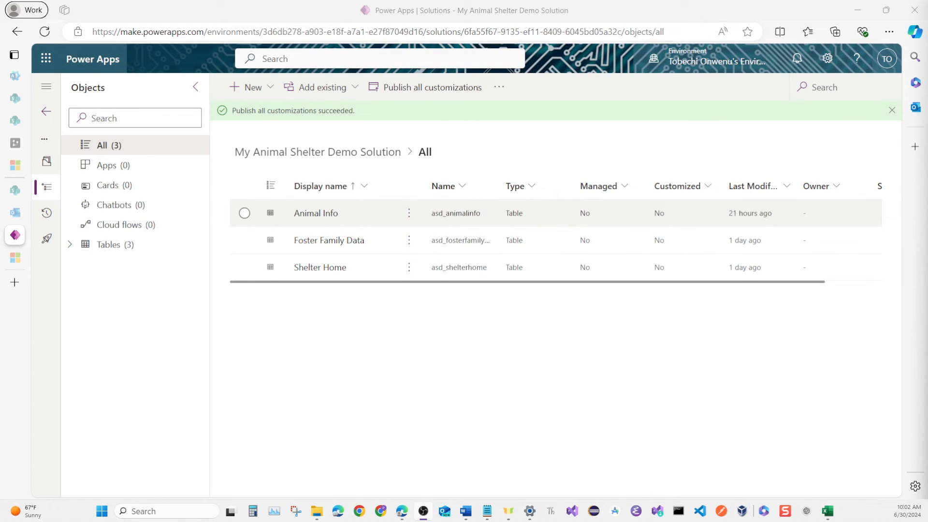
# Create a model-driven app named "My Animal Shelter Demo App (Model Driven)" with a description about listing all shelter animals and their details.
pyautogui.click(235, 87)
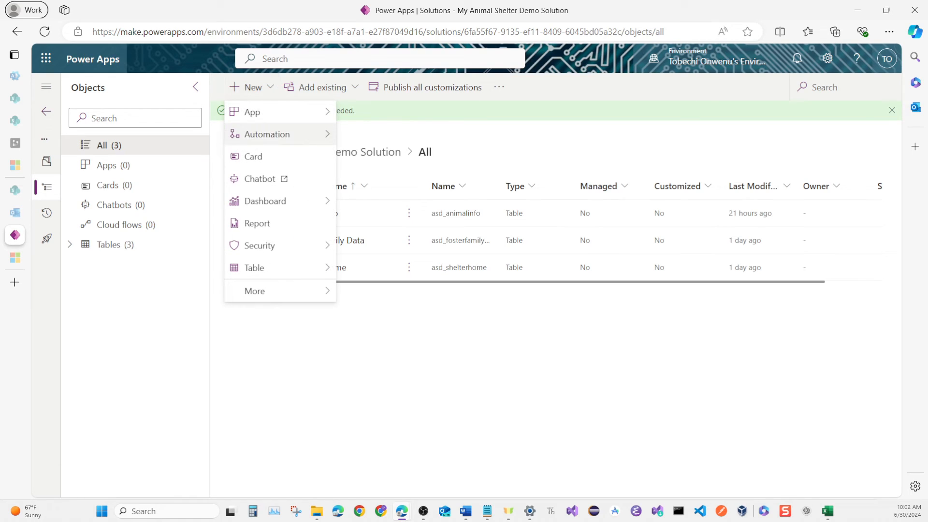
pyautogui.moveTo(268, 134)
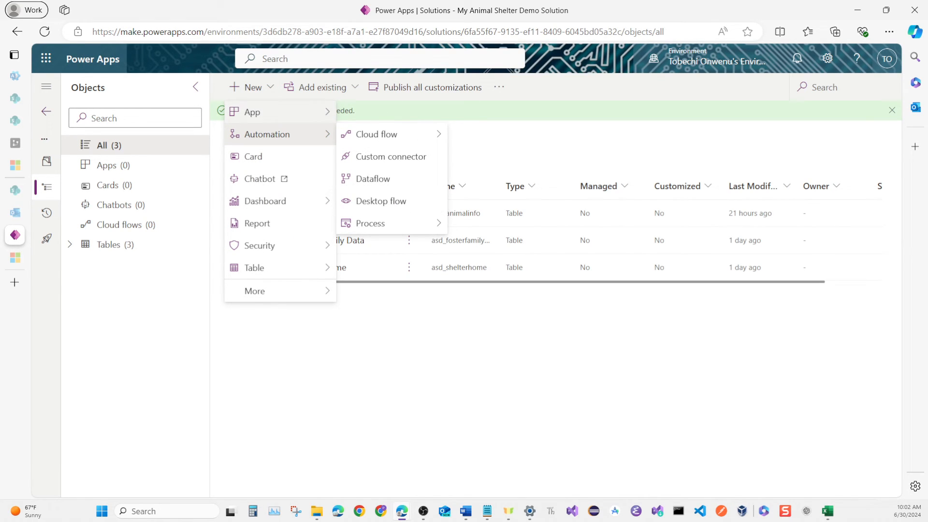
pyautogui.moveTo(271, 111)
pyautogui.click(390, 134)
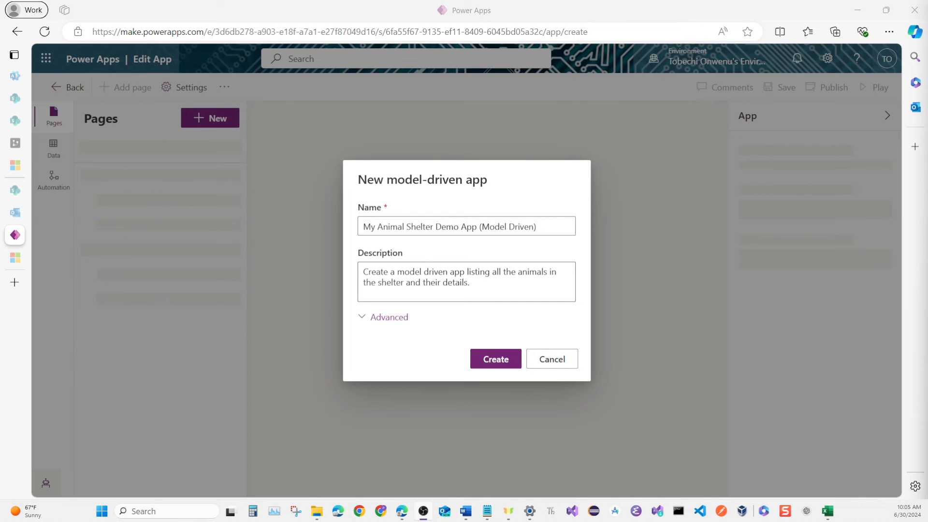
pyautogui.click(496, 359)
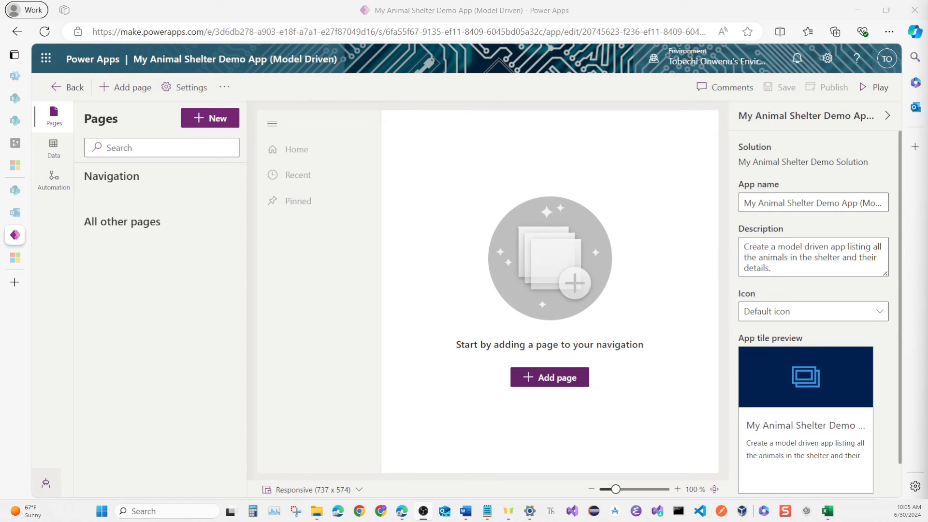
# Start a Dataverse table page for the app and pick the Animal Info table, kept in the navigation.
pyautogui.click(550, 378)
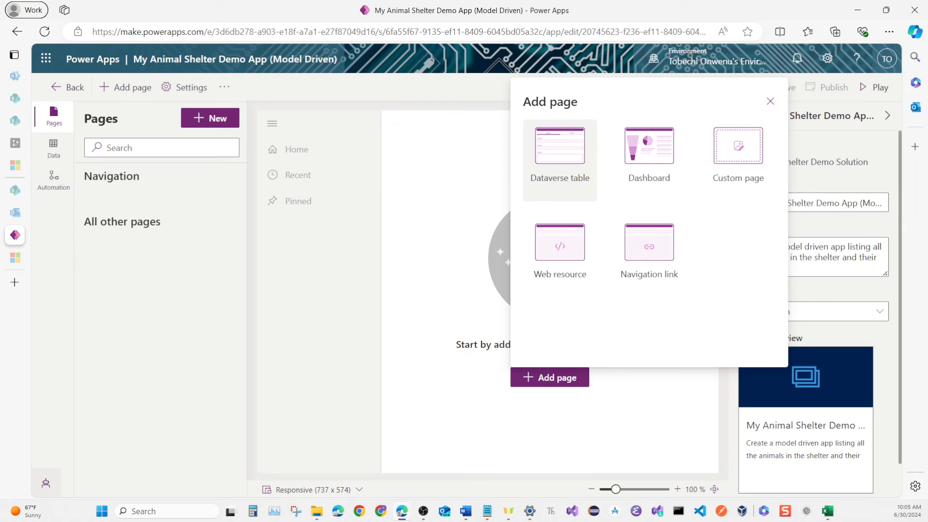
pyautogui.click(560, 155)
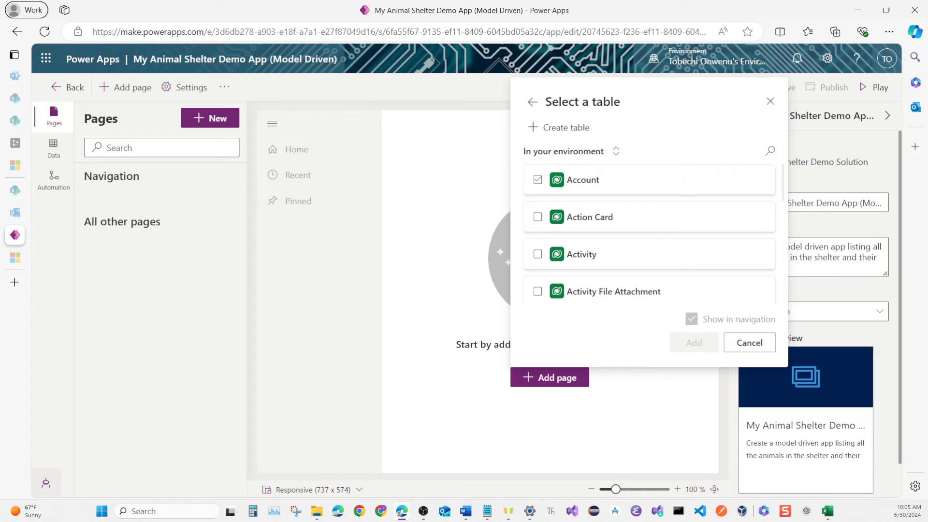
pyautogui.click(770, 151)
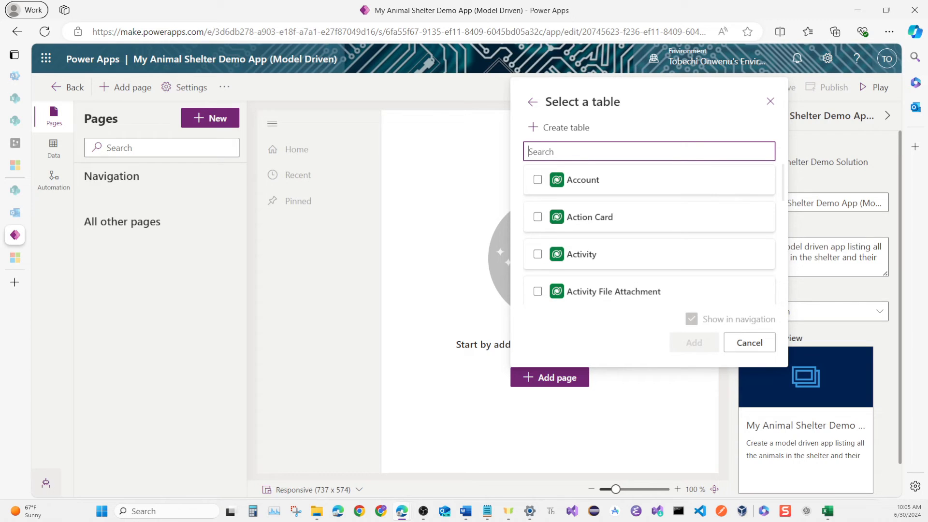
pyautogui.write('Animal')
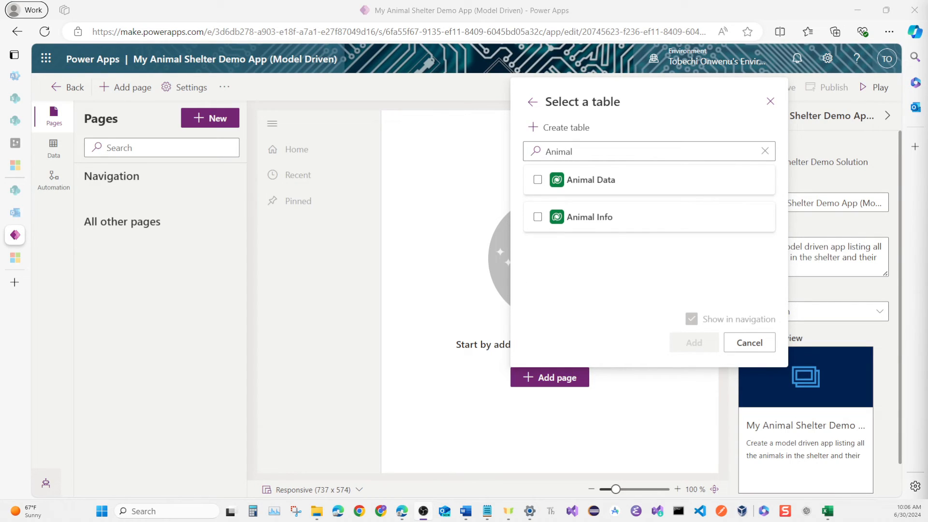
pyautogui.click(538, 217)
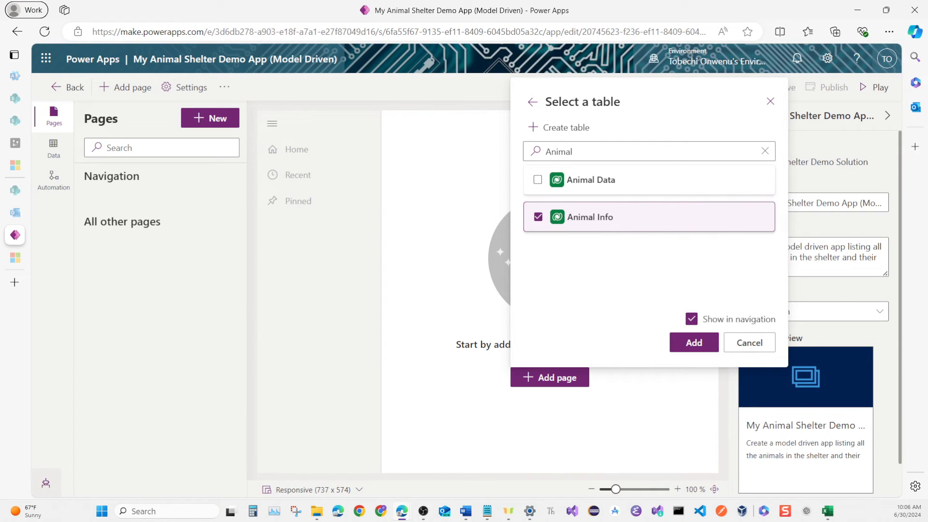
# Find the Foster tables and include Foster Family Data in the page's table selection.
pyautogui.click(761, 152)
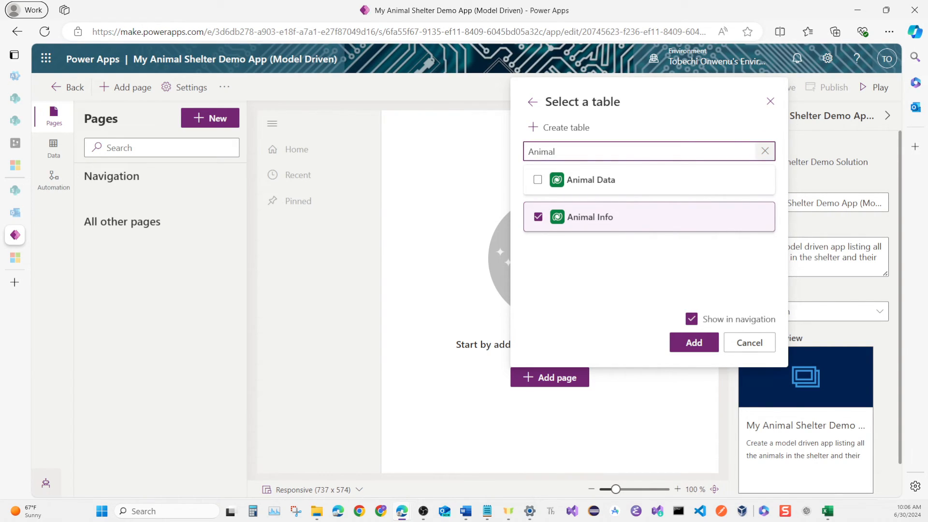
pyautogui.click(765, 151)
pyautogui.click(770, 151)
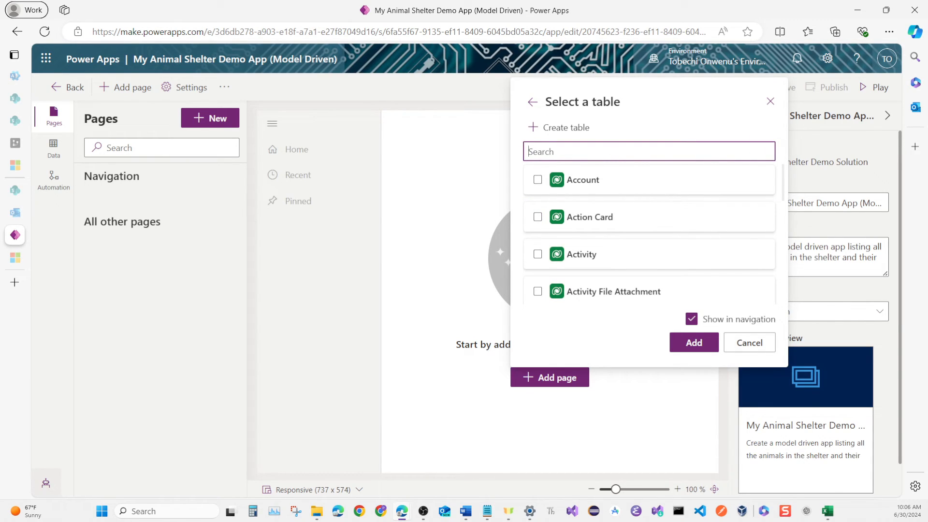
pyautogui.write('Foster')
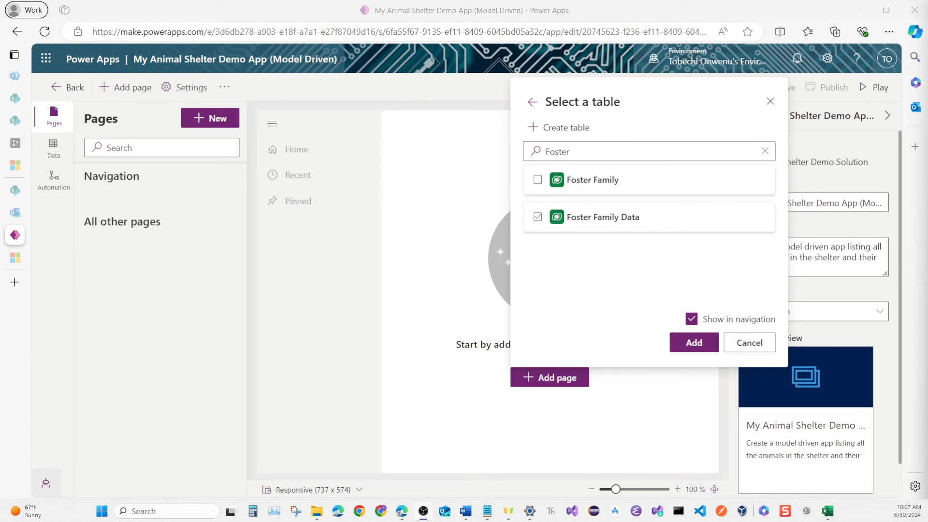
pyautogui.click(537, 217)
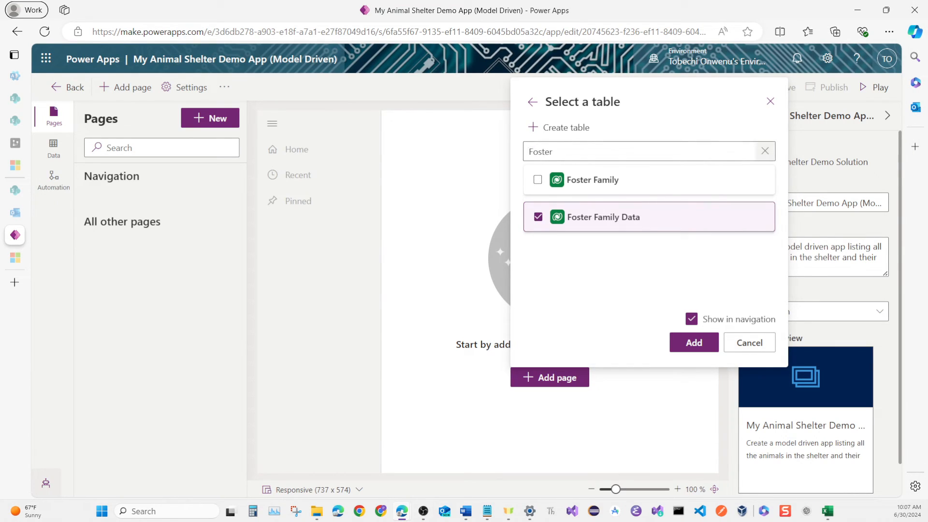
# Include the Shelter Home table in the selection and add all the chosen tables to the app.
pyautogui.click(765, 150)
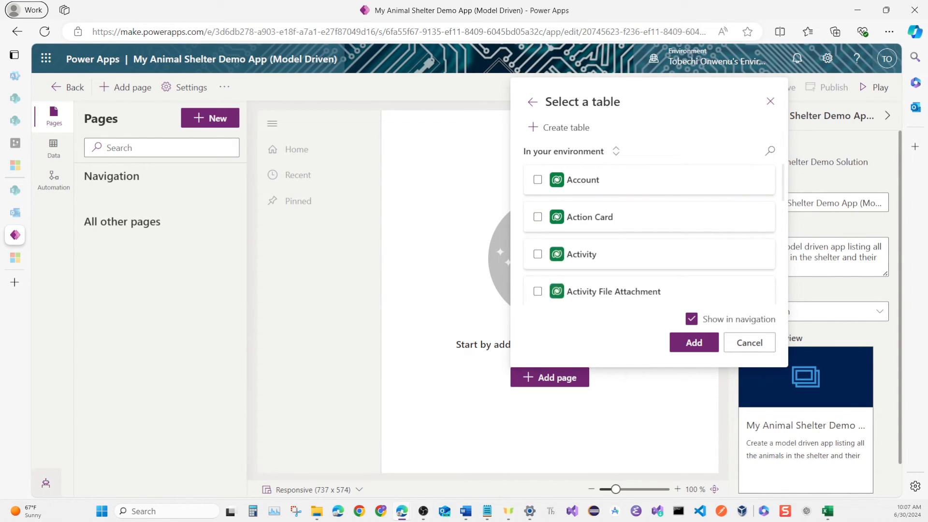
pyautogui.click(770, 151)
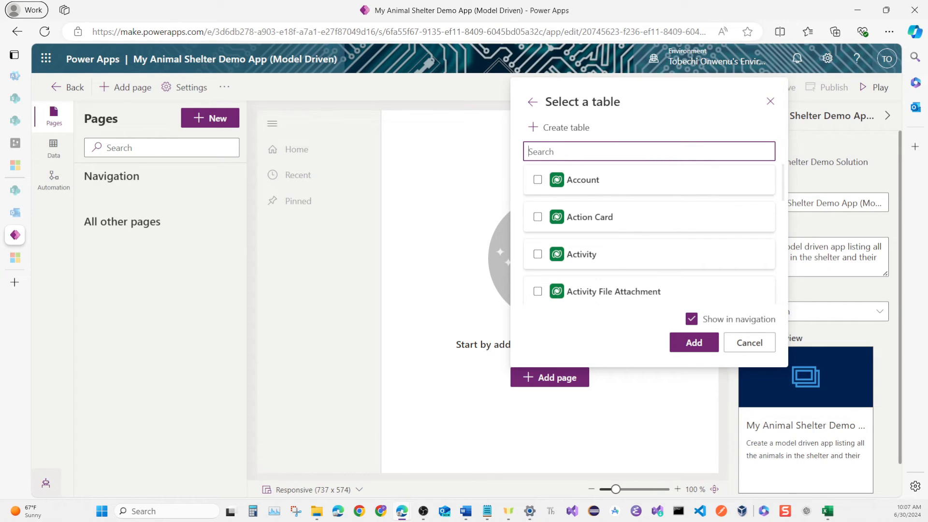
pyautogui.write('Shelter')
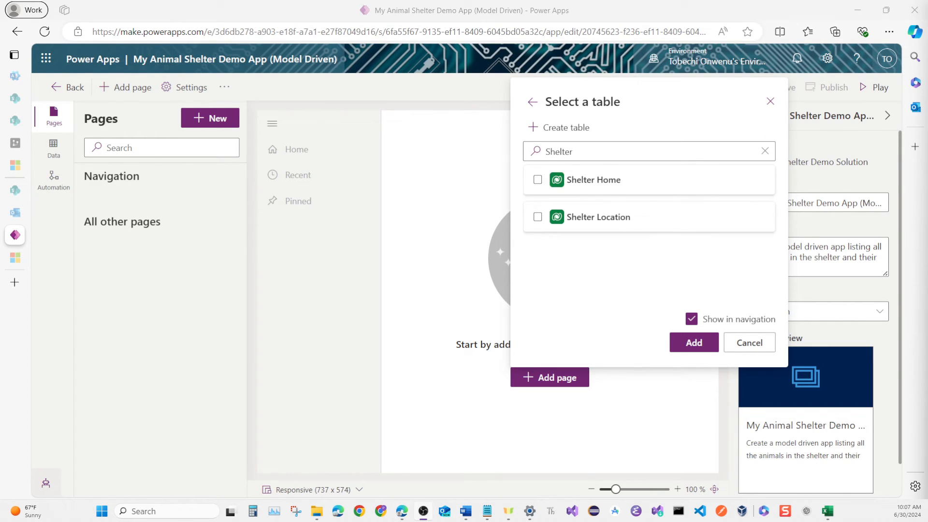
pyautogui.click(538, 180)
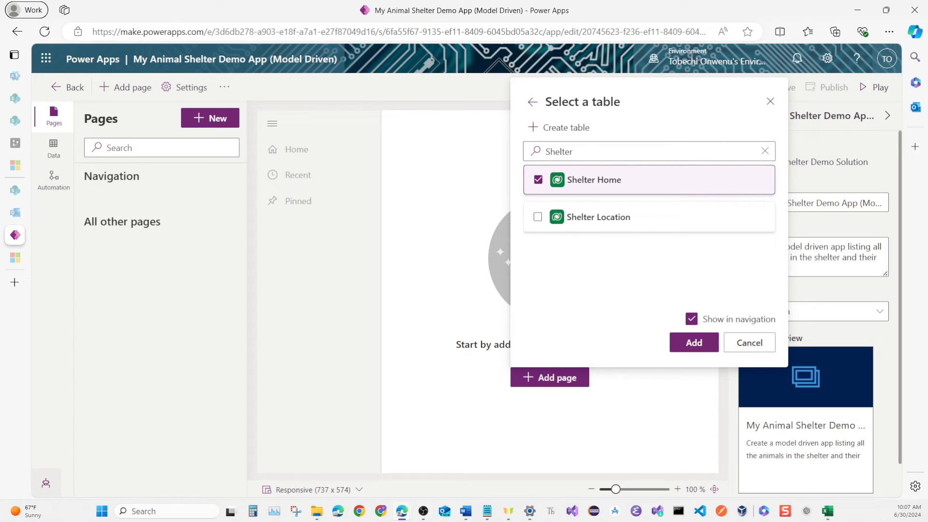
pyautogui.click(694, 342)
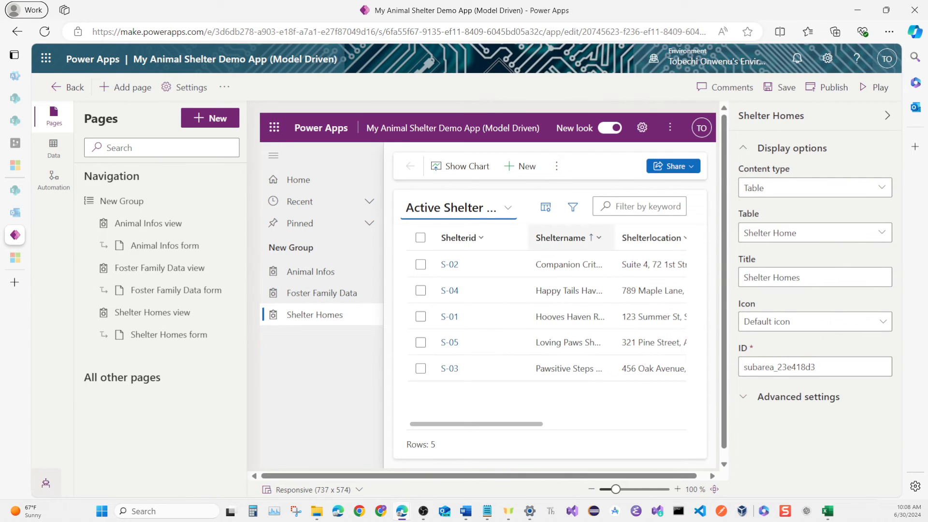
# Retitle the navigation group holding the three table pages as Shelter Details.
pyautogui.click(122, 201)
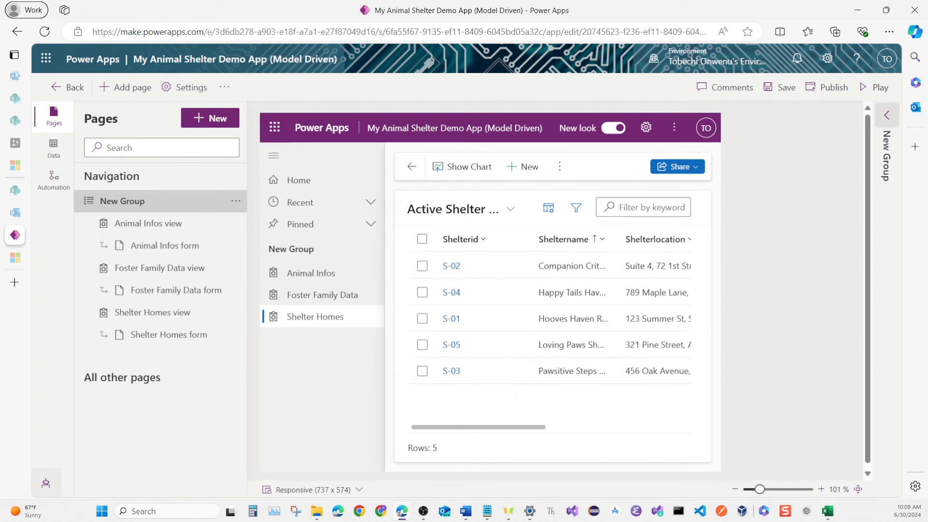
pyautogui.click(887, 115)
pyautogui.tripleClick(788, 187)
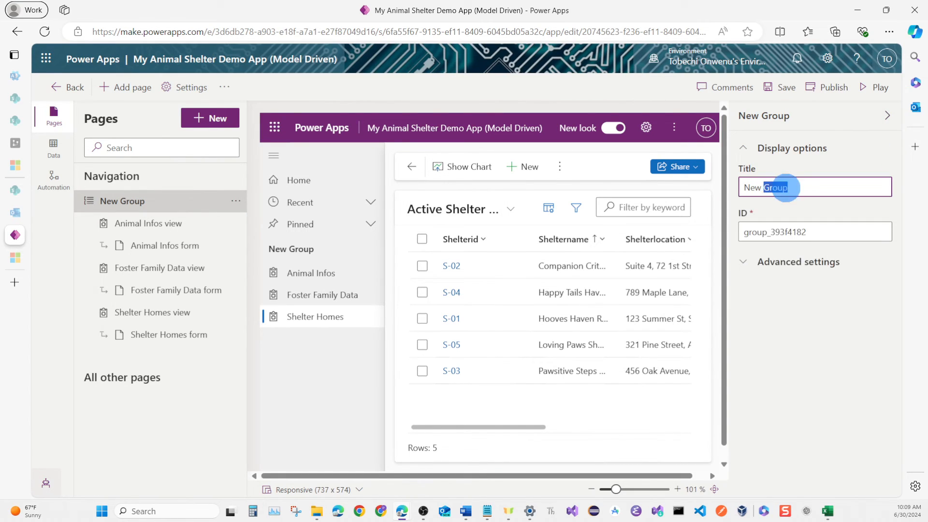
pyautogui.rightClick(787, 187)
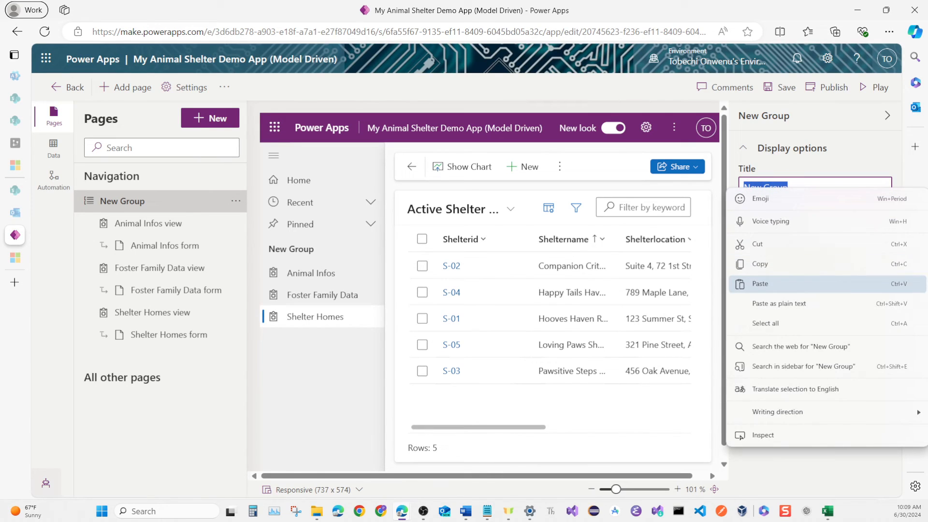
pyautogui.click(760, 284)
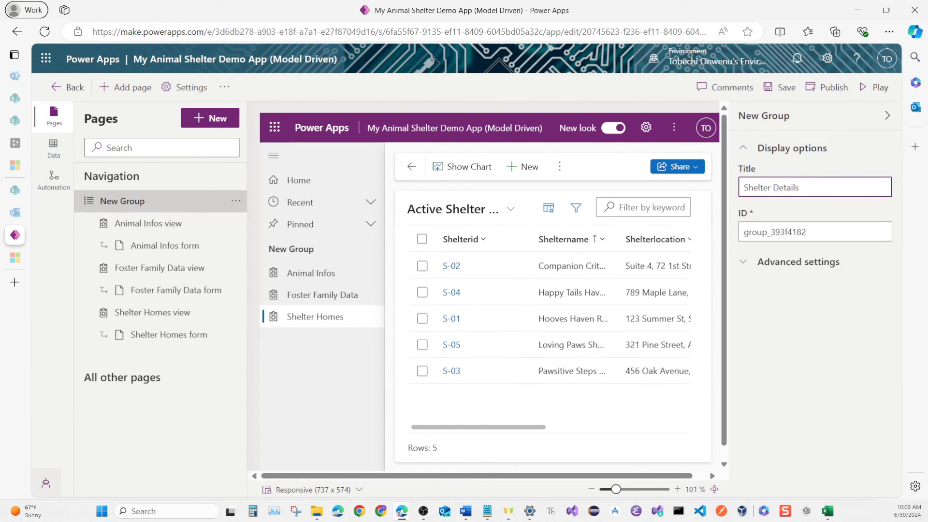
pyautogui.click(863, 148)
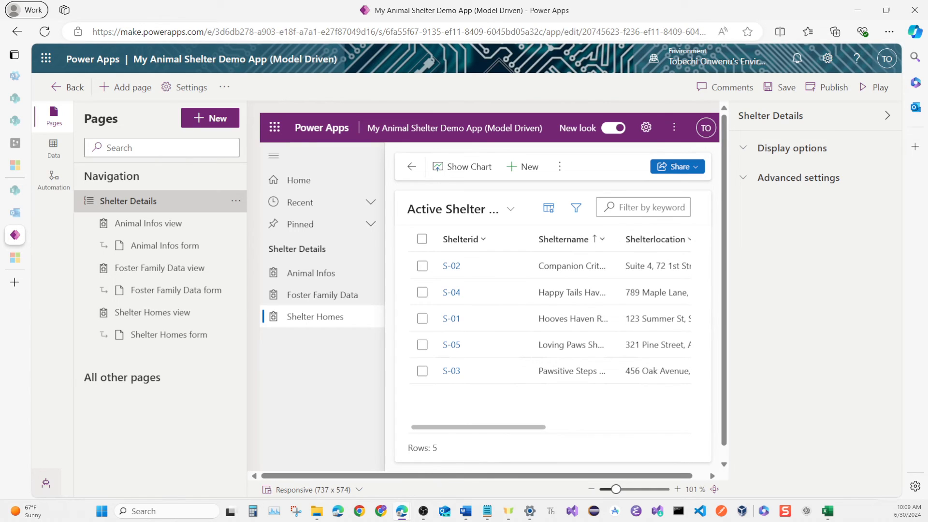
# Save and publish the model-driven app, and launch it in play mode.
pyautogui.click(780, 87)
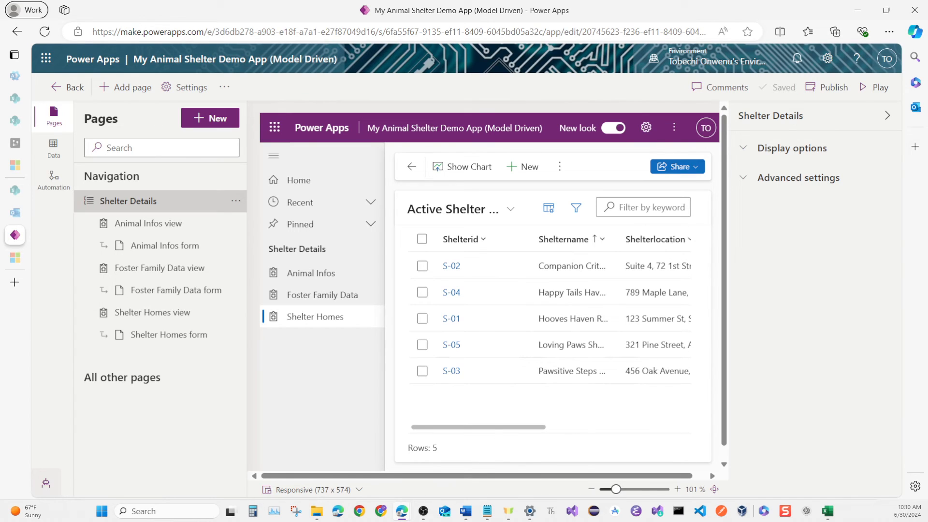
pyautogui.click(828, 87)
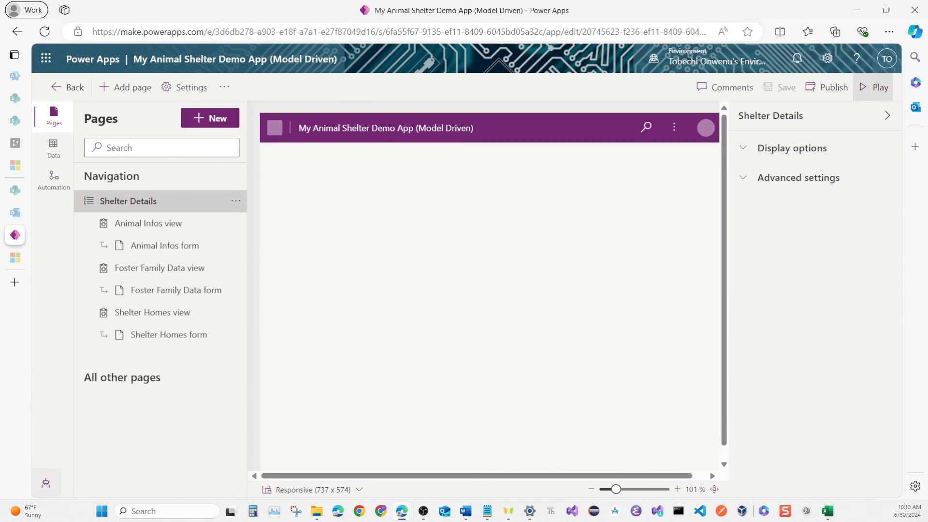
pyautogui.click(874, 87)
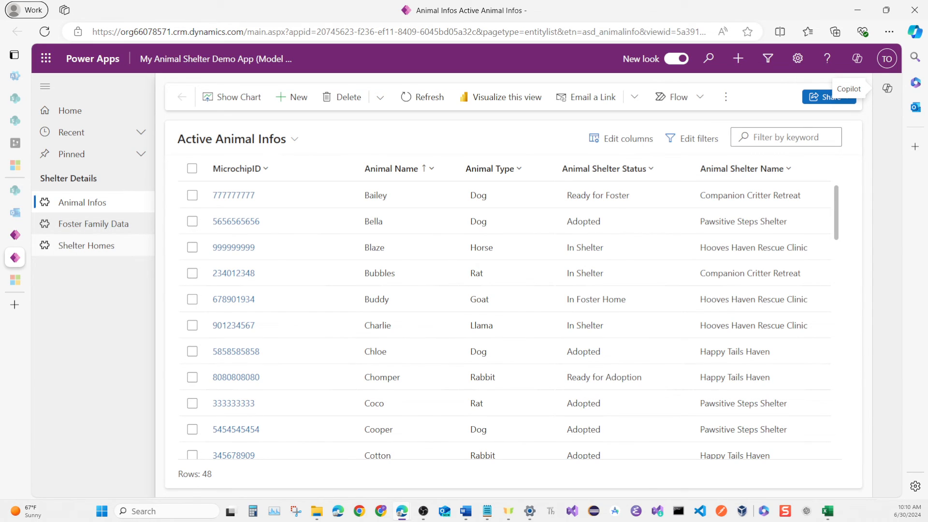
# Open the Companion Critter Retreat record in Shelter Homes and review its general fields and related Animal Infos subgrid.
pyautogui.click(86, 245)
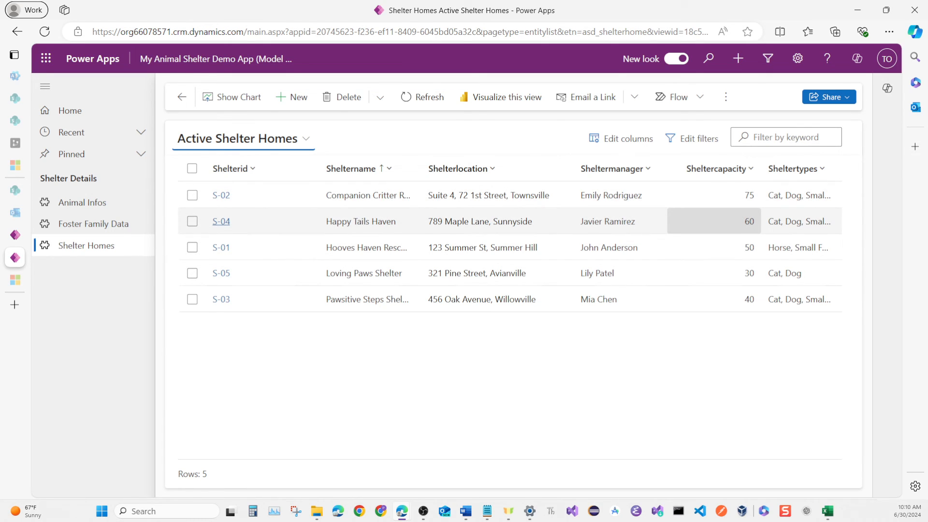
pyautogui.click(221, 195)
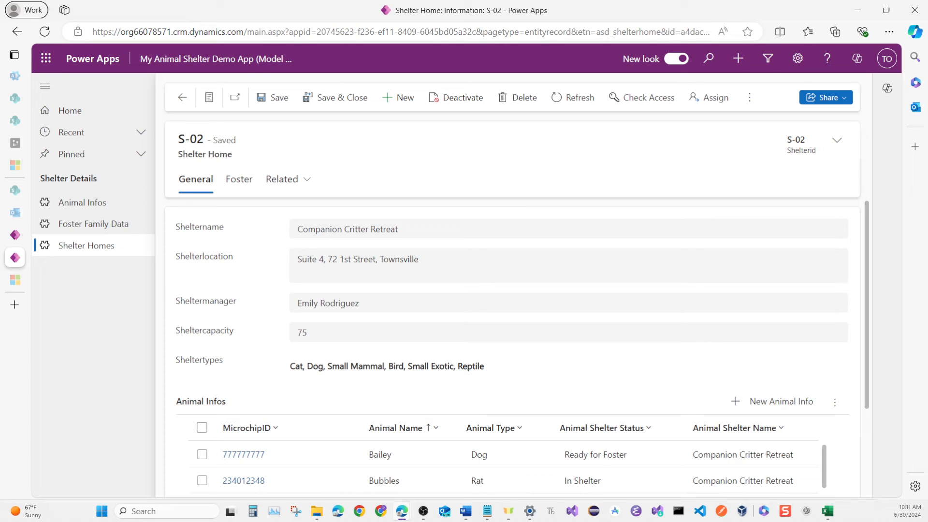
pyautogui.scroll(-3, 244, 361)
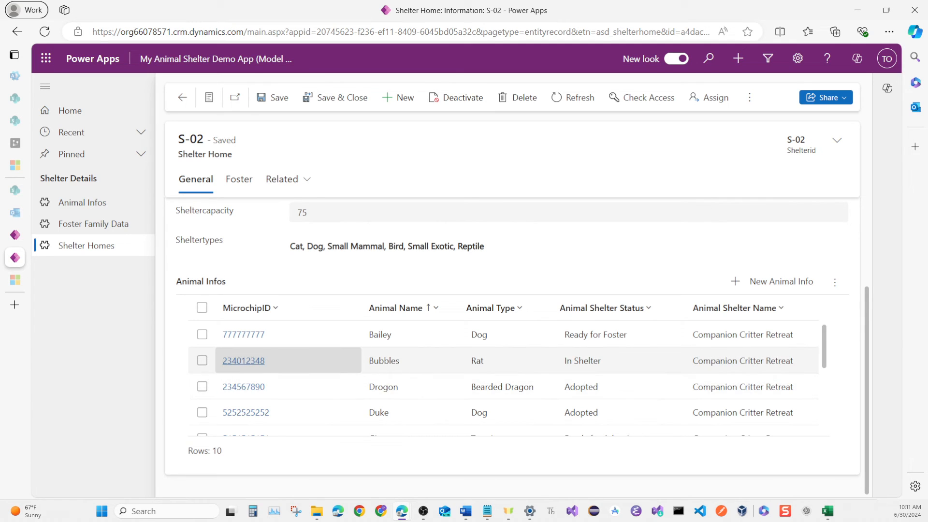
pyautogui.scroll(-3, 243, 364)
pyautogui.scroll(-1, 244, 368)
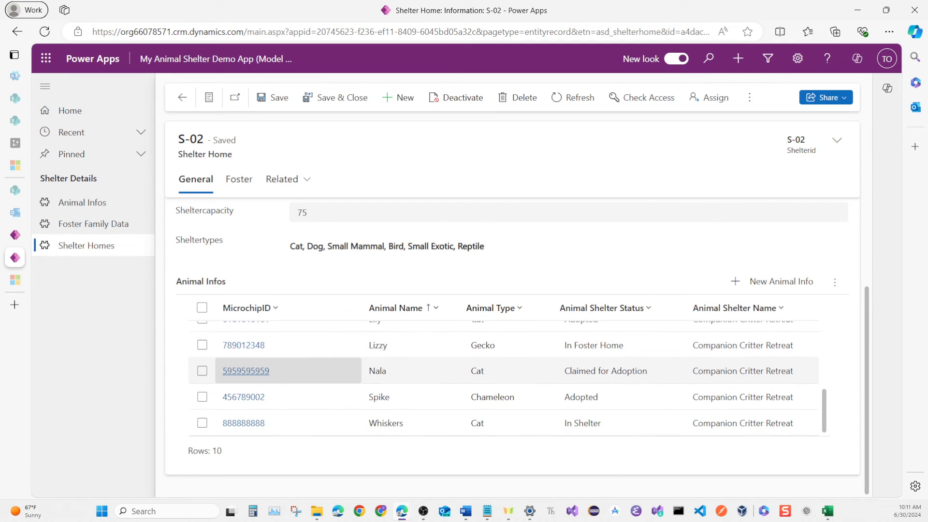
pyautogui.scroll(5, 244, 371)
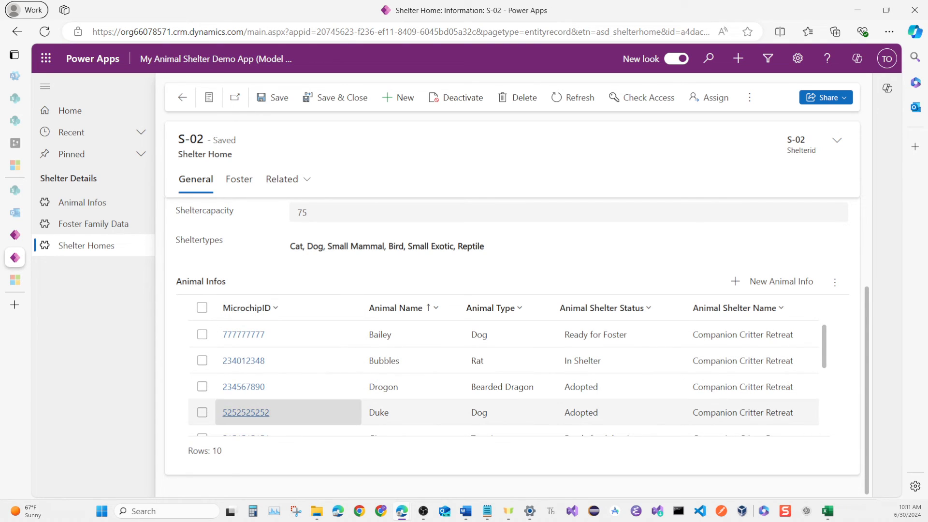
pyautogui.scroll(2, 244, 411)
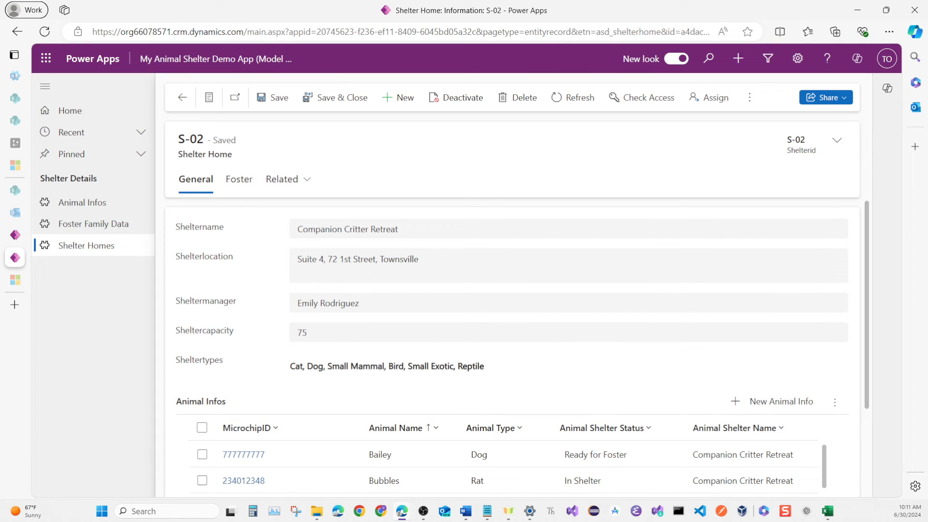
pyautogui.scroll(-2, 244, 334)
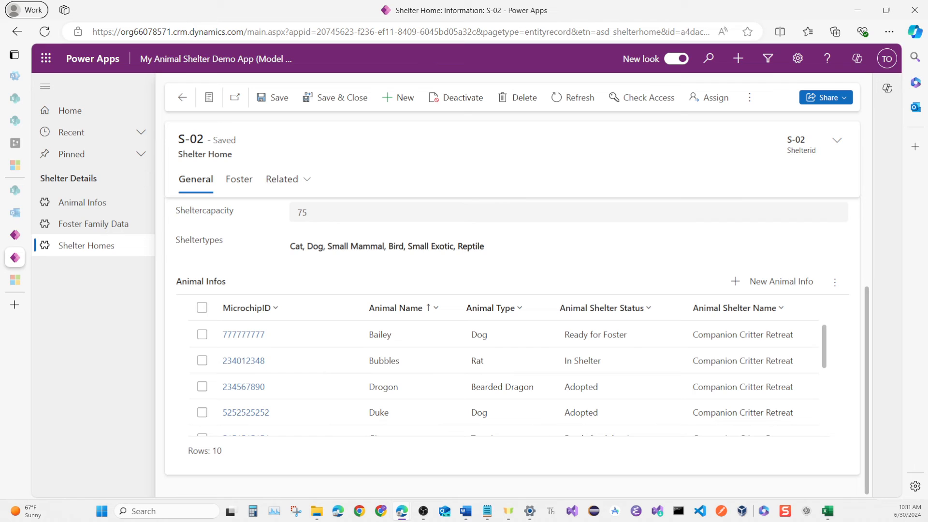
# Examine the related foster families in the Foster section of the Companion Critter Retreat record.
pyautogui.click(238, 179)
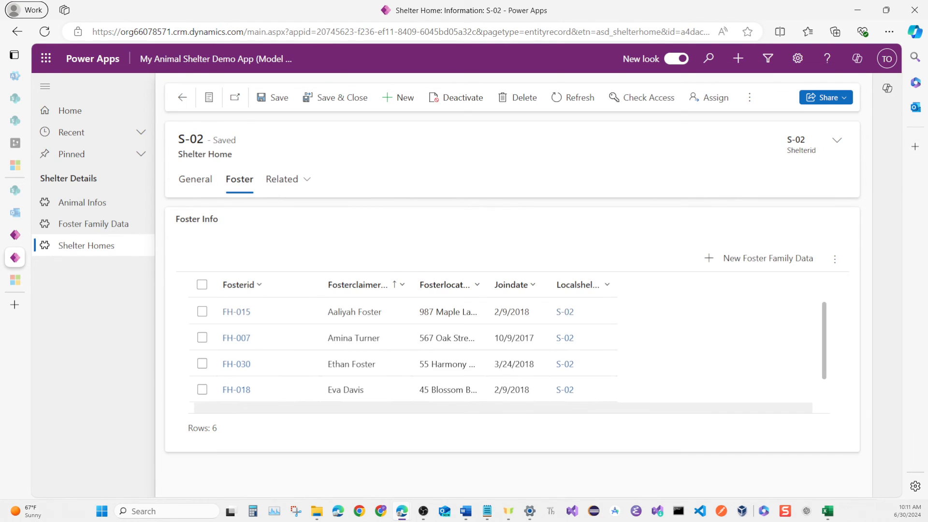
pyautogui.scroll(-1, 294, 333)
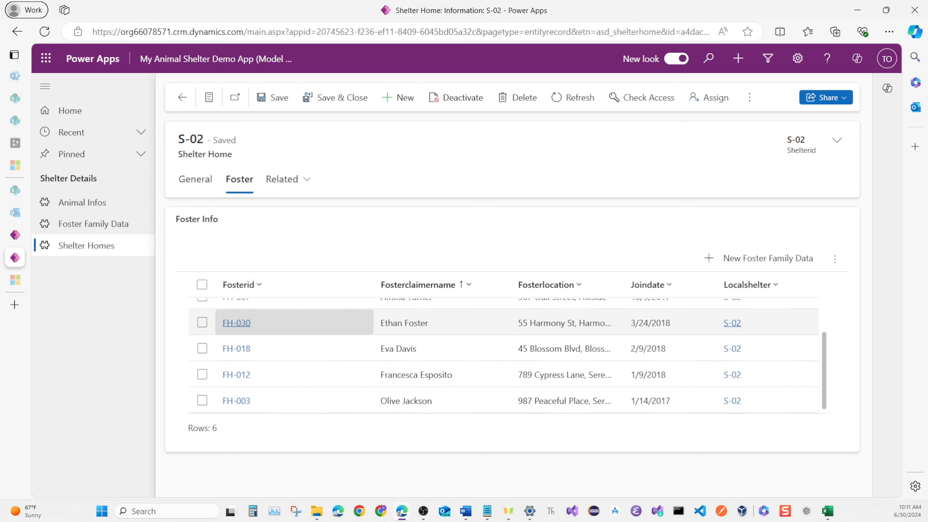
pyautogui.scroll(1, 294, 334)
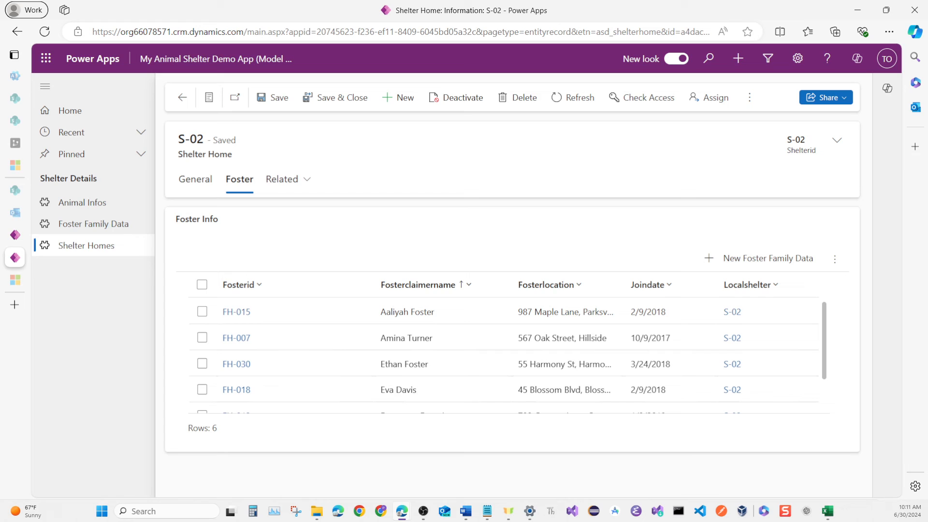
# Return to the Shelter Homes list and open the Happy Tails Haven record to review its related animals.
pyautogui.click(182, 98)
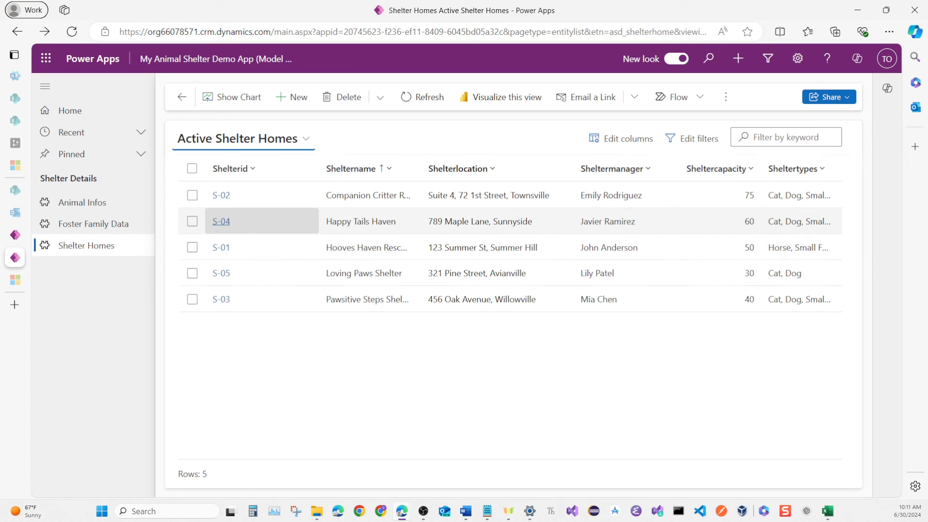
pyautogui.click(221, 221)
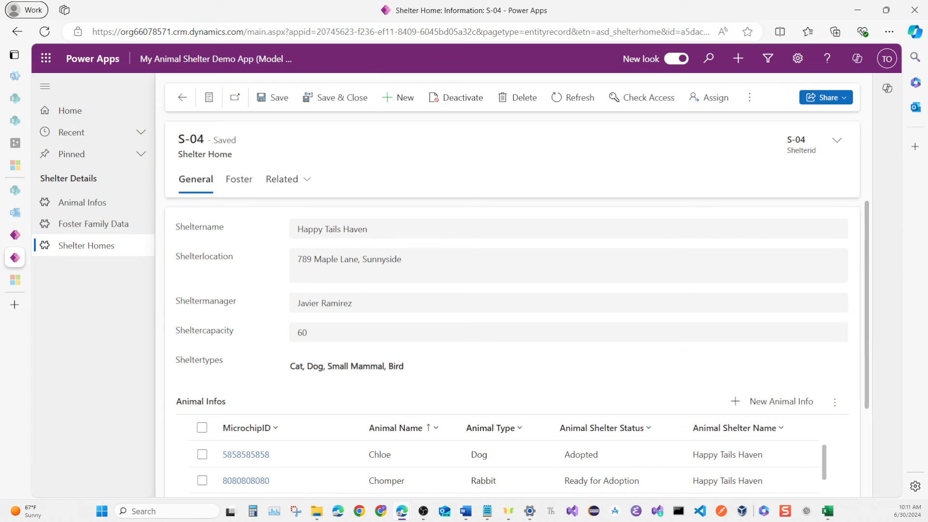
pyautogui.scroll(-3, 251, 339)
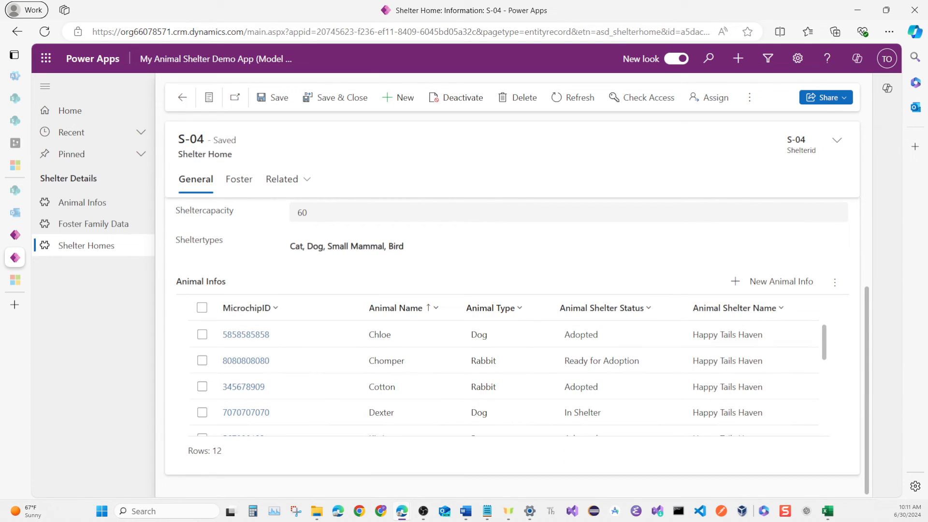
# Open record FH-015 in Foster Family Data and review its general fields, local shelter details and Animal Info subgrid.
pyautogui.click(92, 224)
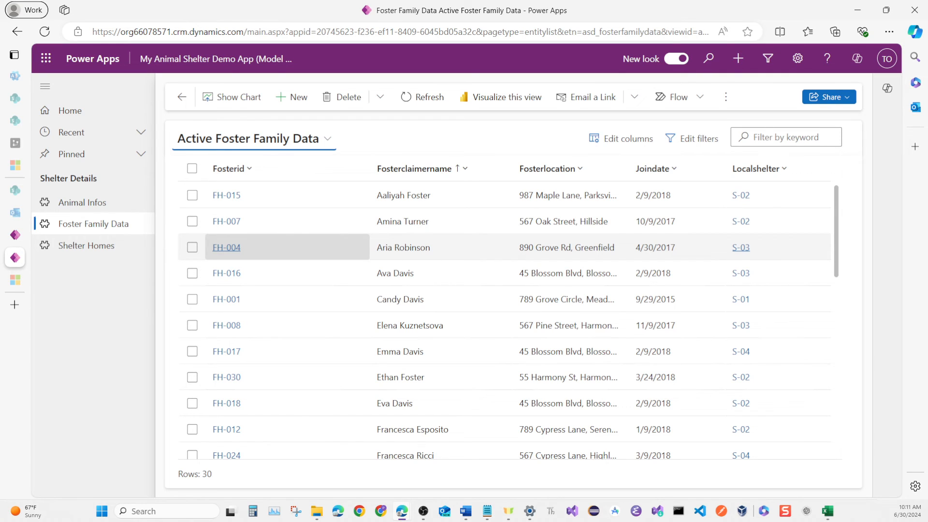
pyautogui.scroll(-3, 227, 264)
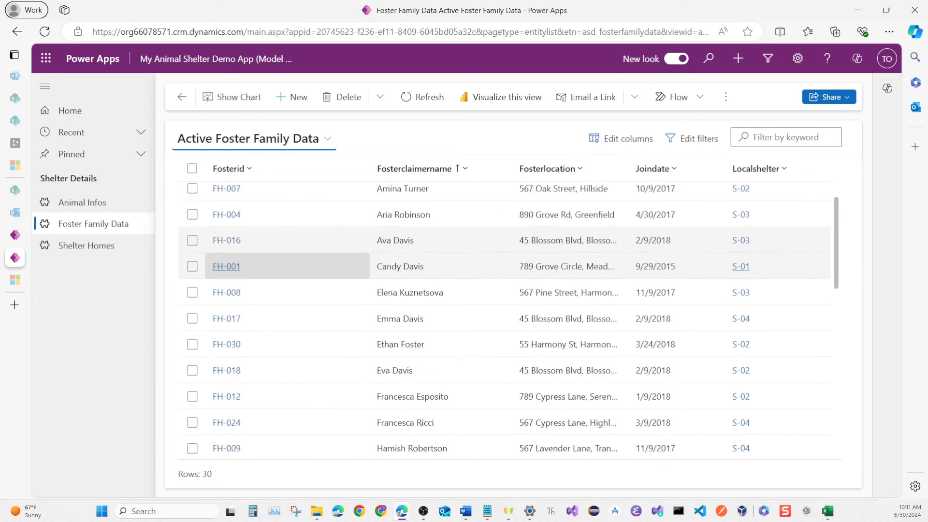
pyautogui.scroll(3, 227, 259)
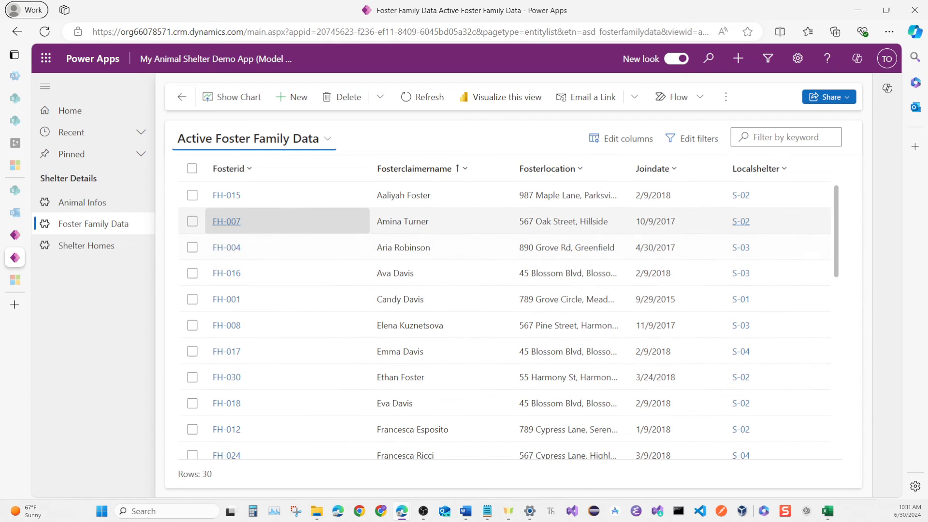
pyautogui.click(231, 195)
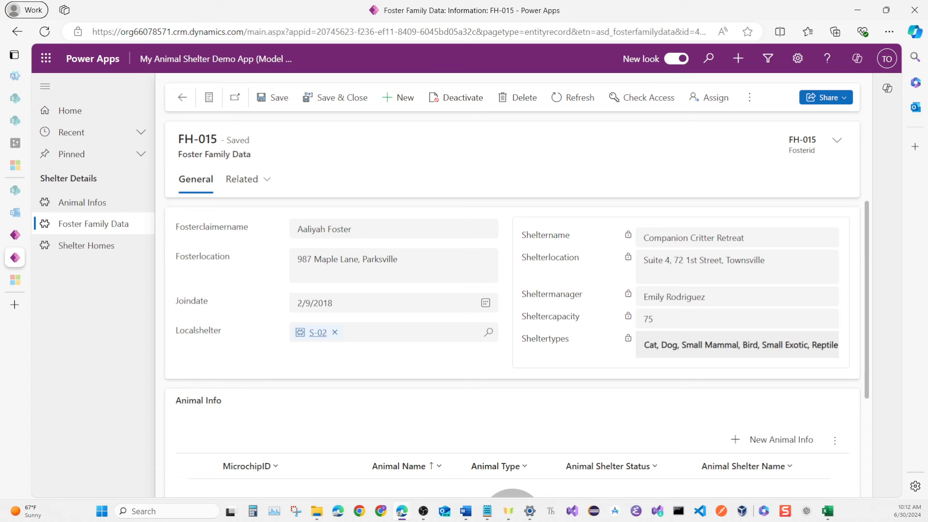
pyautogui.scroll(-1, 667, 298)
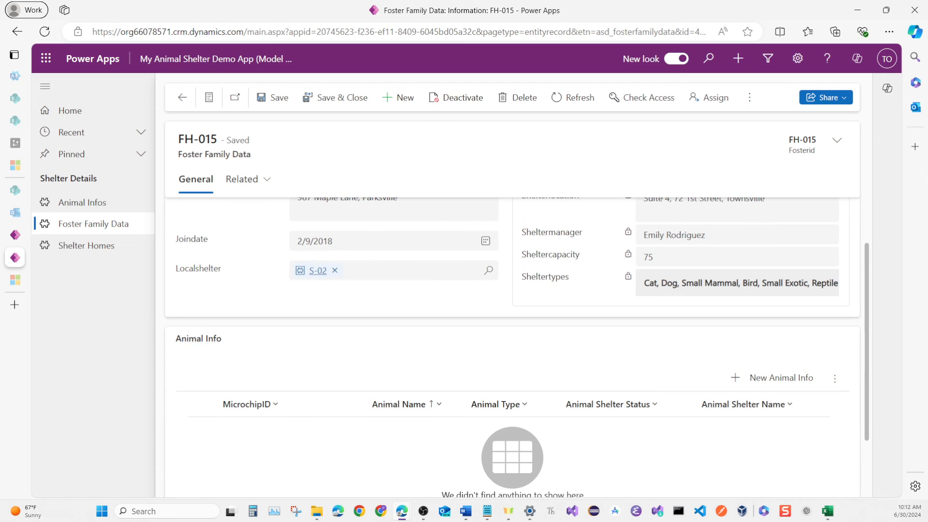
pyautogui.scroll(-1, 290, 343)
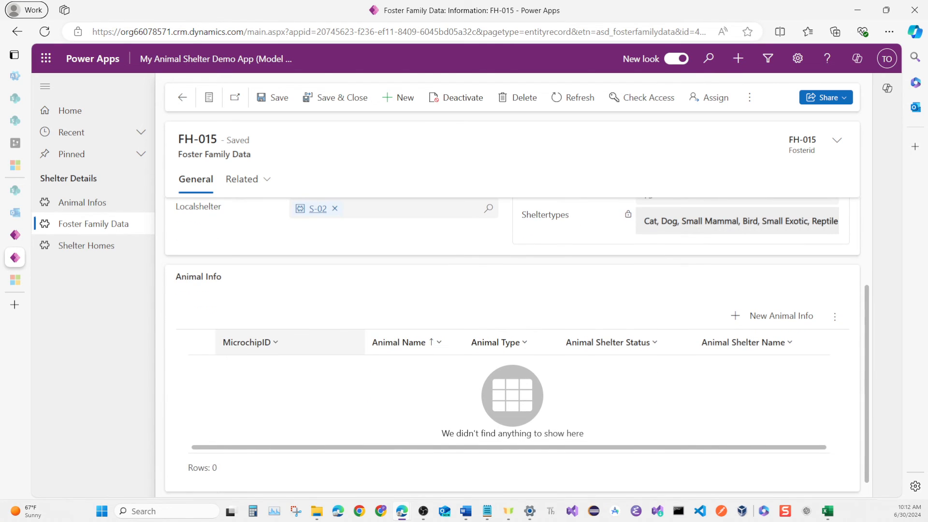
pyautogui.scroll(2, 517, 347)
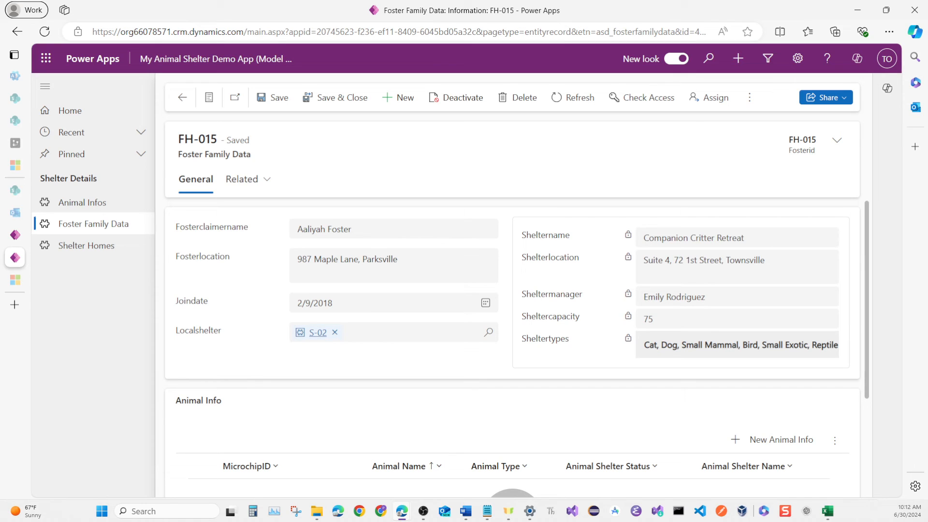
# Return to the foster family list and open record FH-016 to review its shelter details and related animals.
pyautogui.click(182, 97)
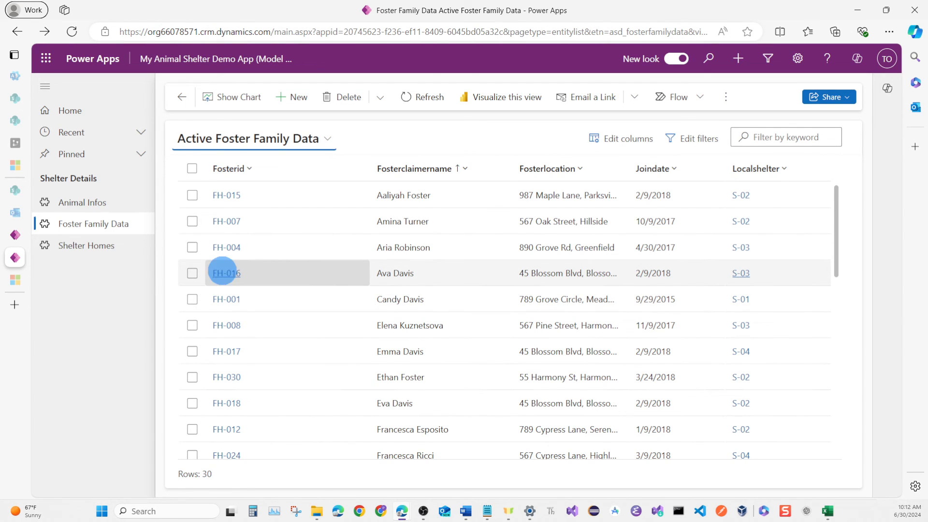
pyautogui.click(227, 273)
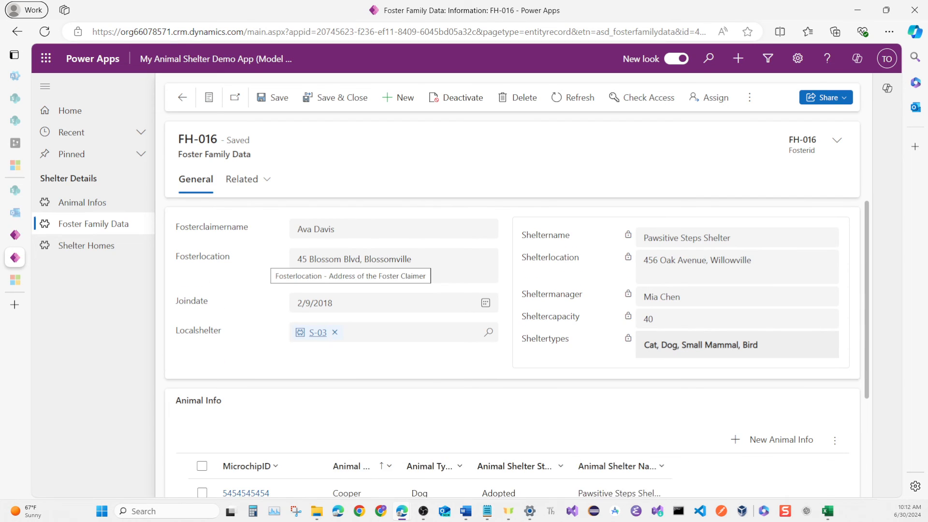
pyautogui.scroll(-3, 513, 348)
pyautogui.scroll(1, 290, 431)
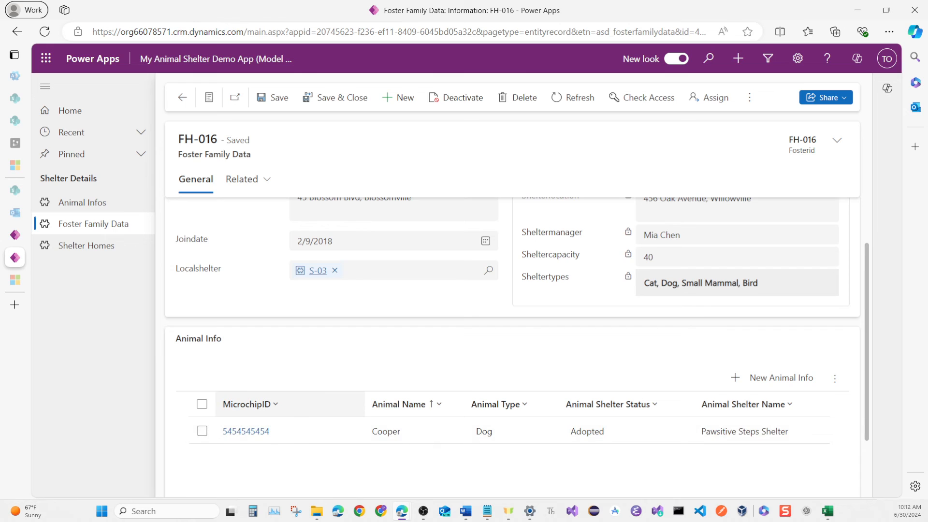
pyautogui.scroll(1, 290, 430)
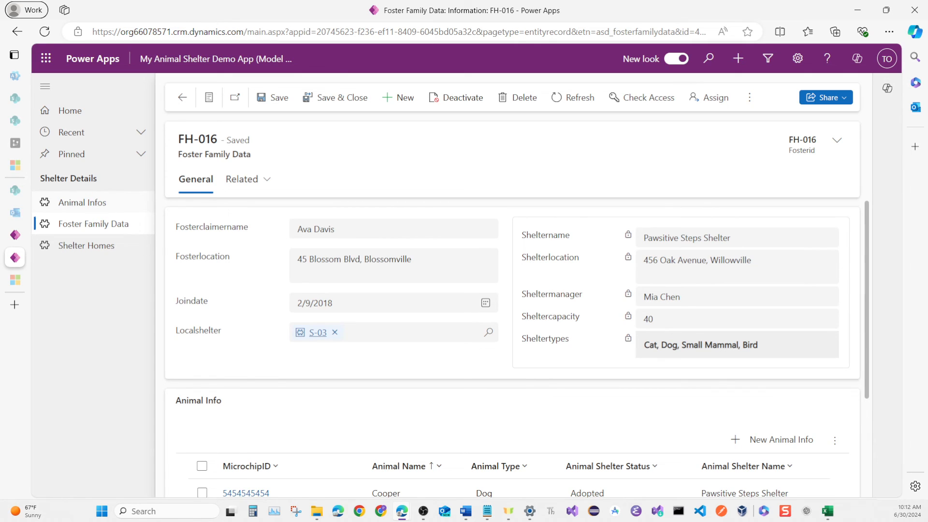
# Show the Available Animal Infos view of Animal Infos and examine its shelter status, medical condition and treatment columns.
pyautogui.click(82, 202)
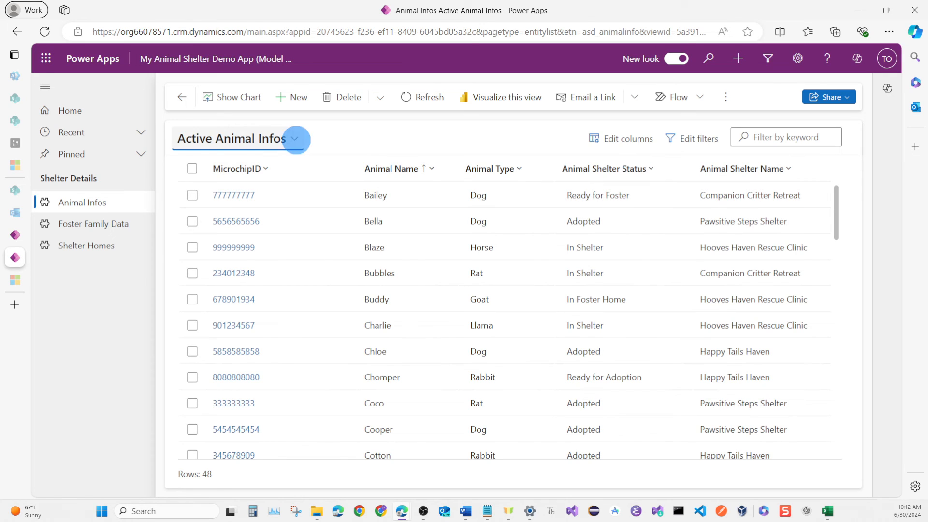
pyautogui.click(294, 139)
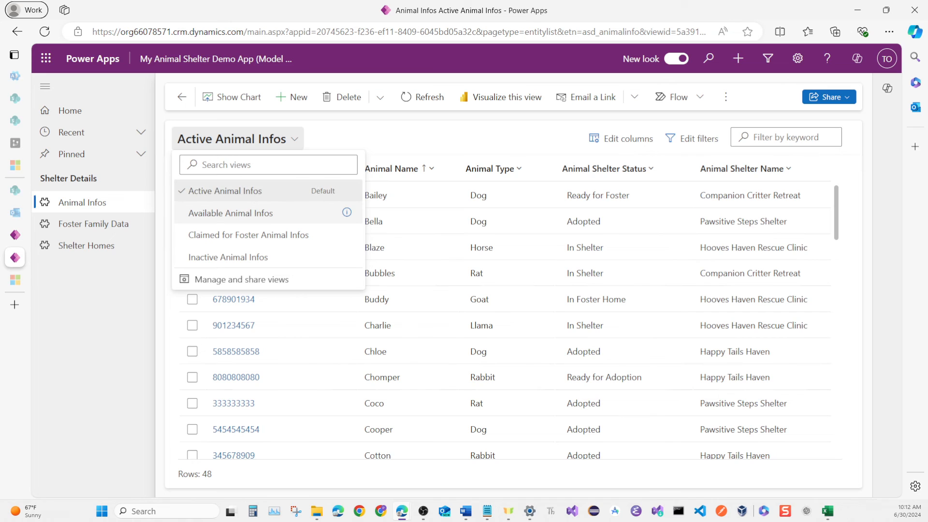
pyautogui.click(247, 212)
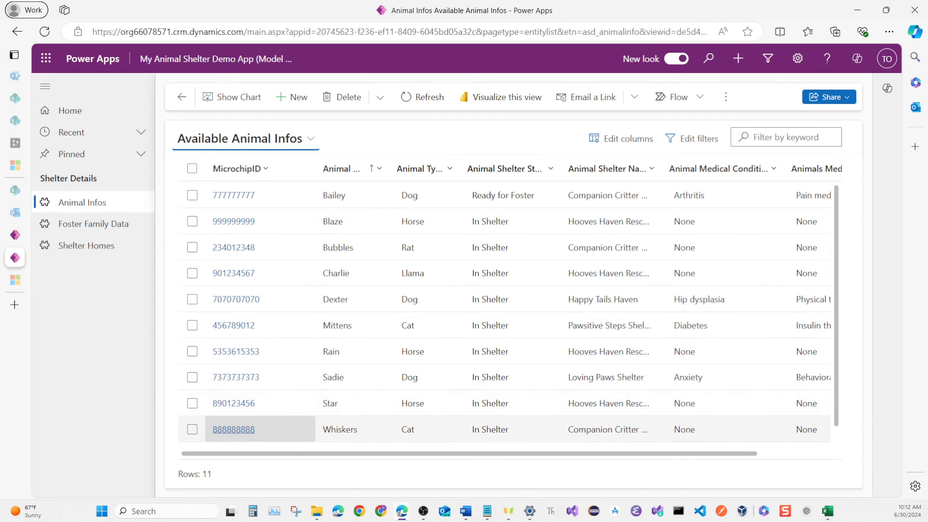
pyautogui.scroll(-1, 234, 314)
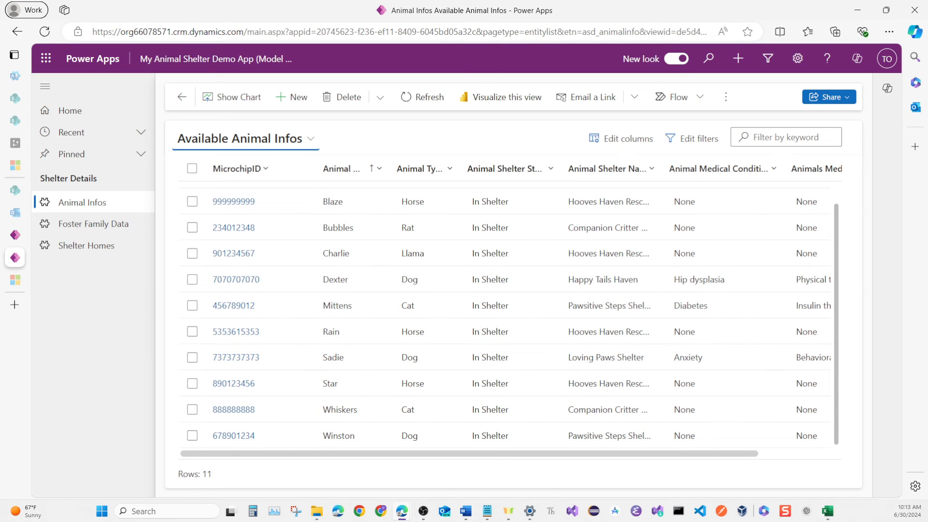
pyautogui.hscroll(2, 469, 454)
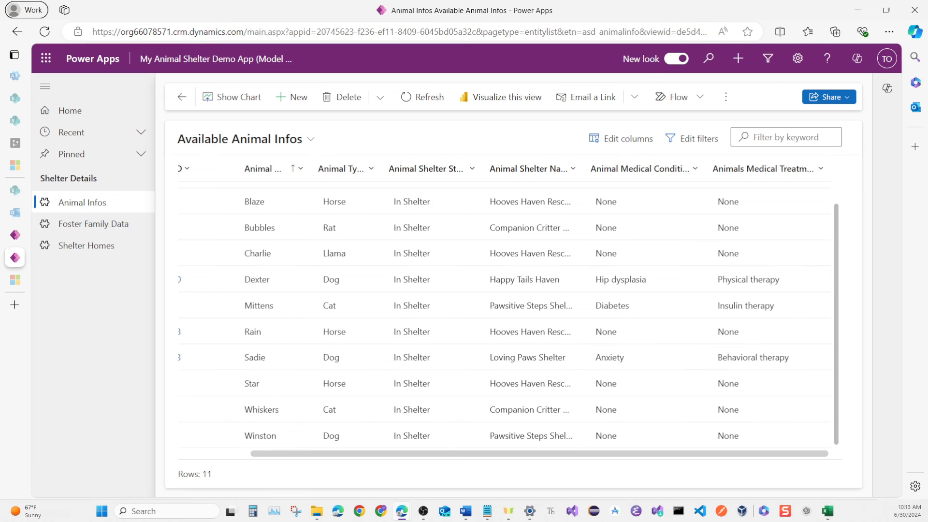
pyautogui.scroll(1, 432, 387)
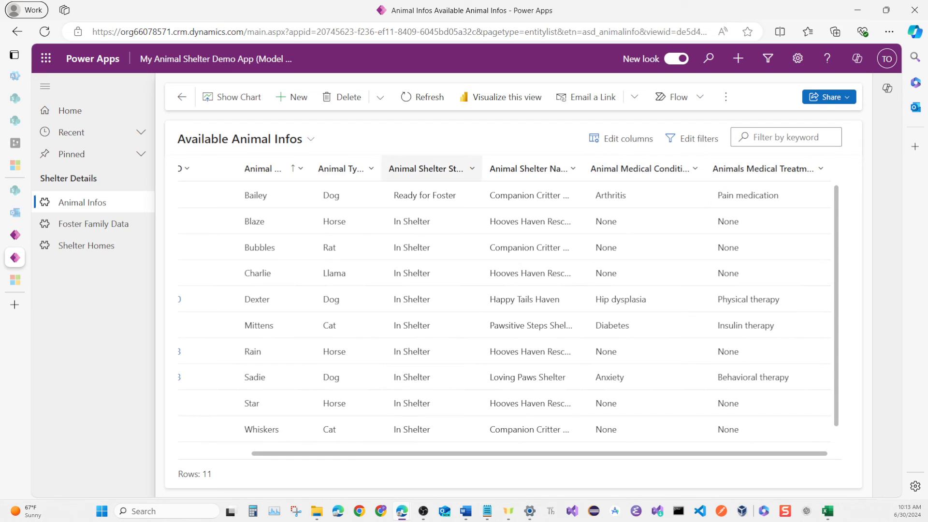
# Switch Animal Infos back to the Active Animal Infos view and open the record of the dog Bailey.
pyautogui.click(241, 139)
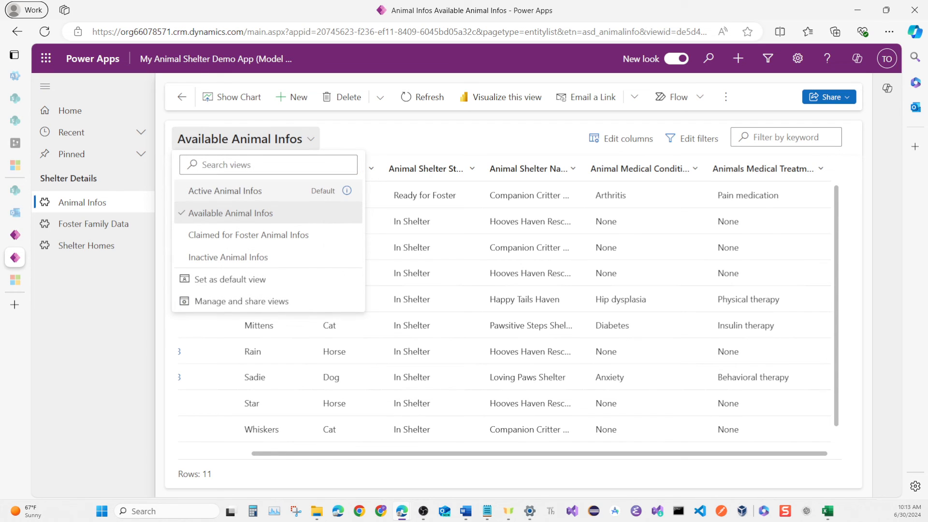
pyautogui.click(249, 235)
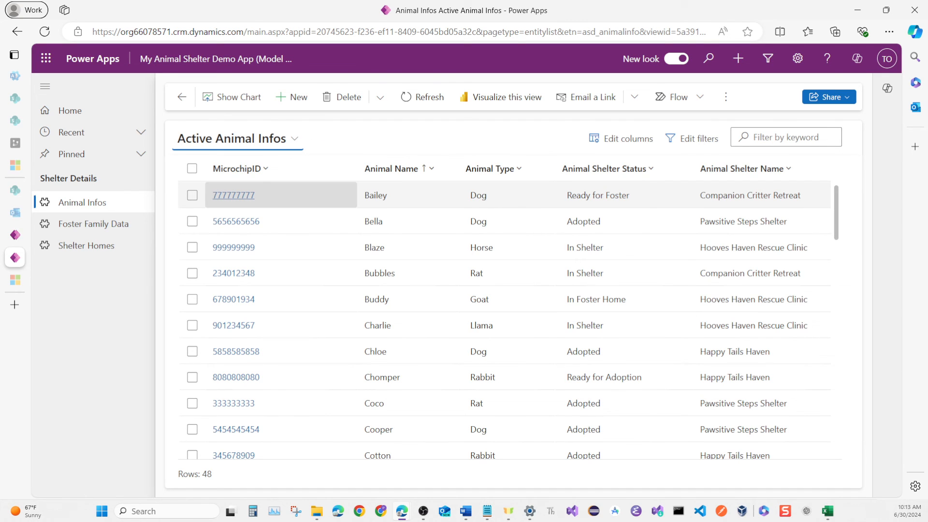
pyautogui.press('Return')
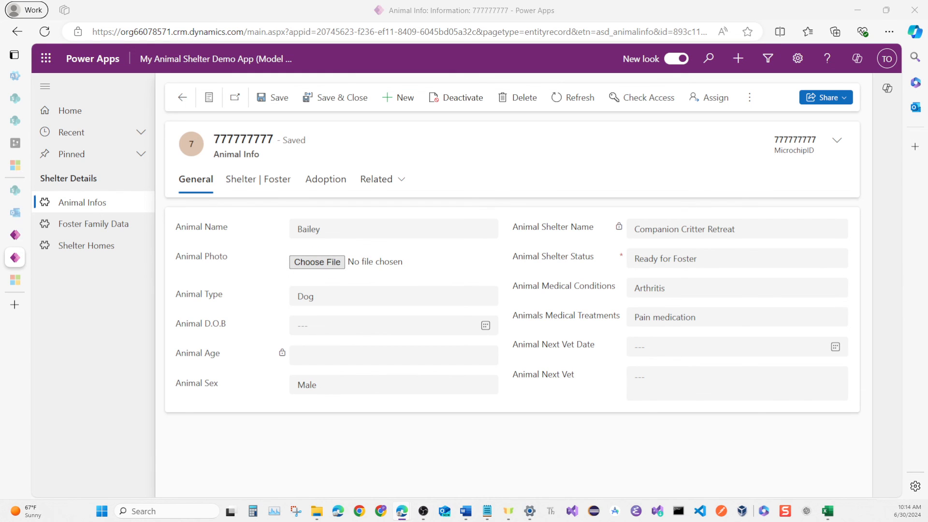
# Upload the bailey image from the Images fo Shelter App folder as the Animal Photo, and save and close the record.
pyautogui.click(317, 262)
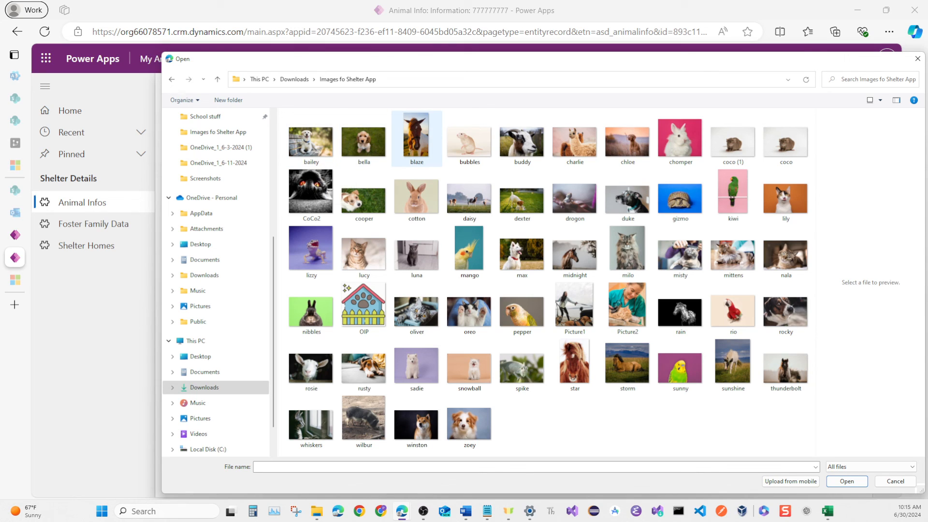
pyautogui.click(312, 140)
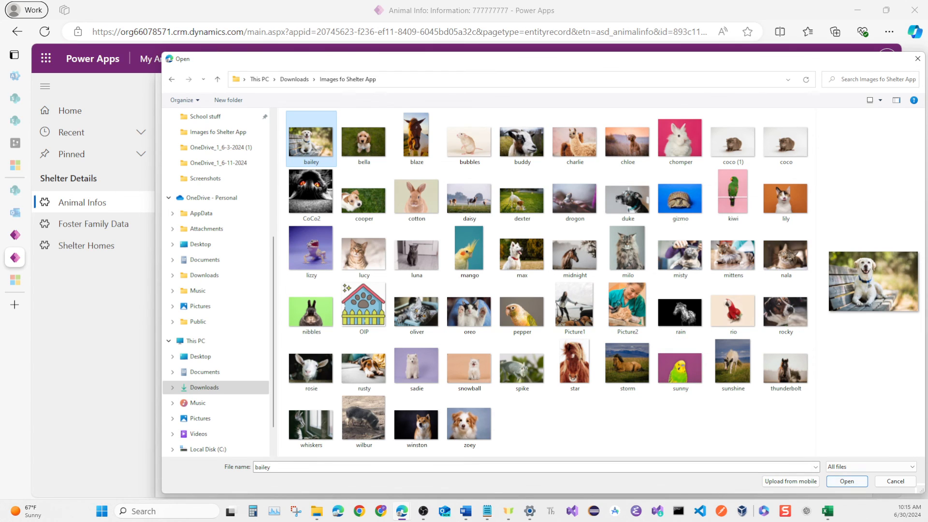
pyautogui.click(847, 481)
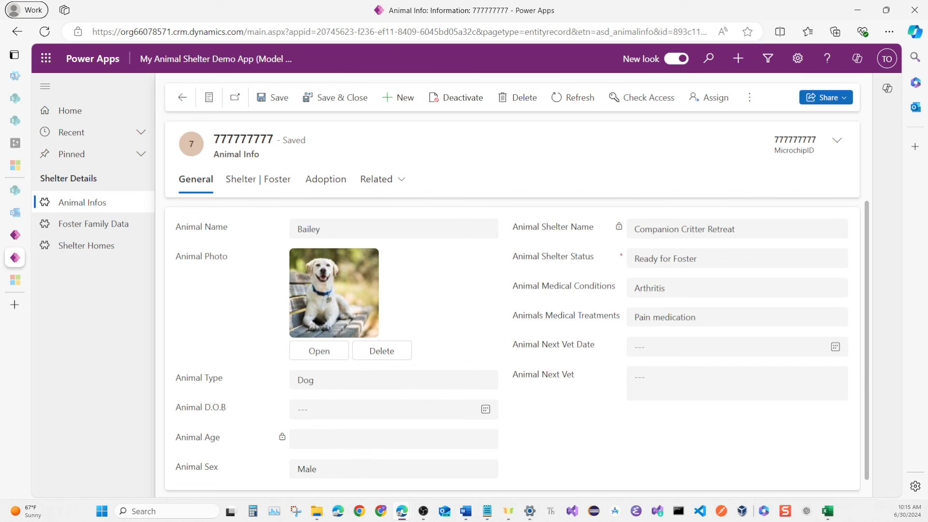
pyautogui.click(272, 98)
pyautogui.click(335, 98)
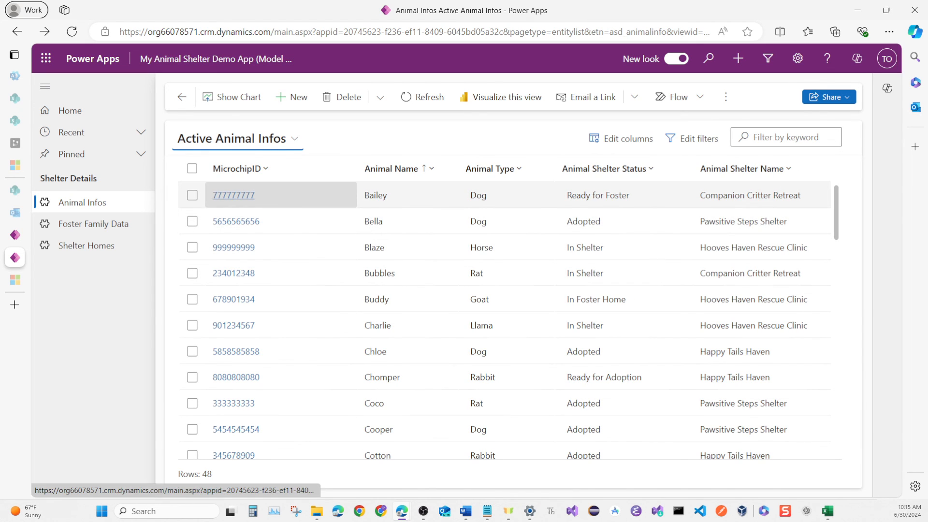
# Reopen Bailey's record and review its General, Shelter | Foster and Adoption details.
pyautogui.click(234, 195)
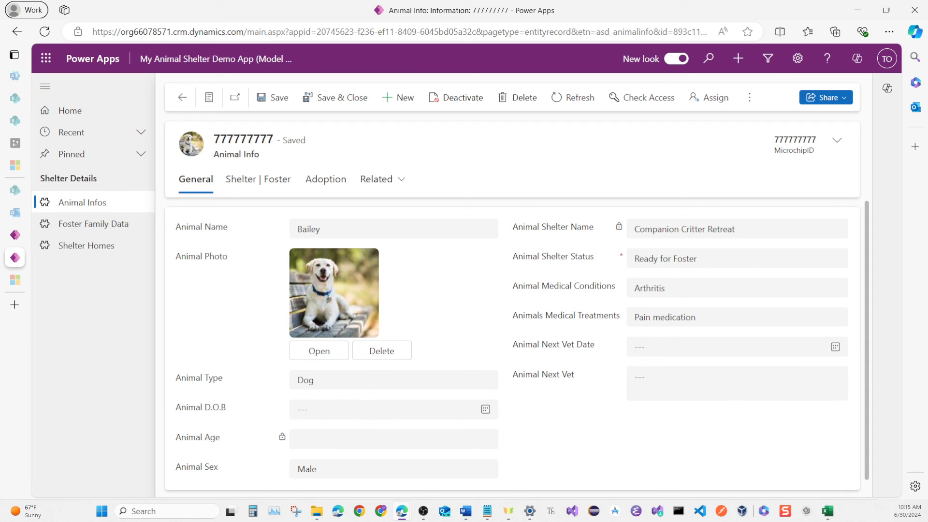
pyautogui.scroll(-1, 334, 291)
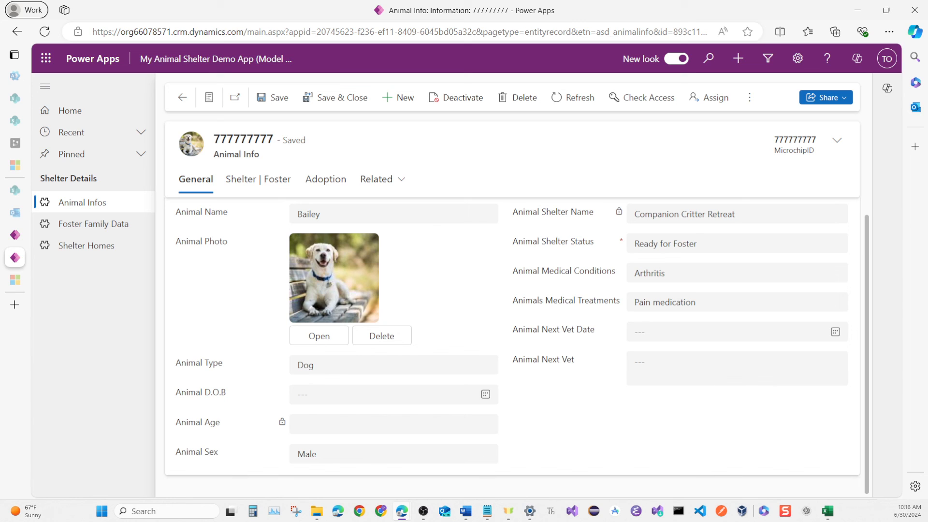
pyautogui.scroll(1, 518, 345)
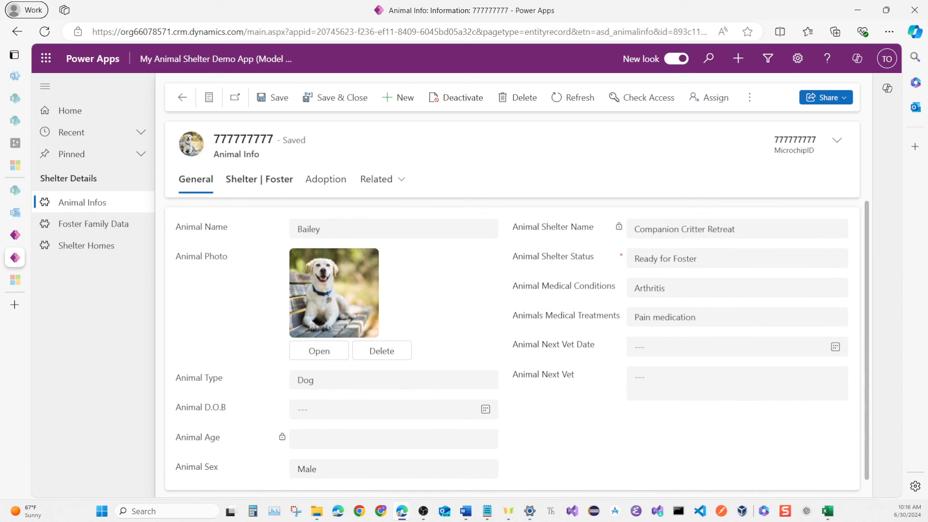
pyautogui.click(259, 180)
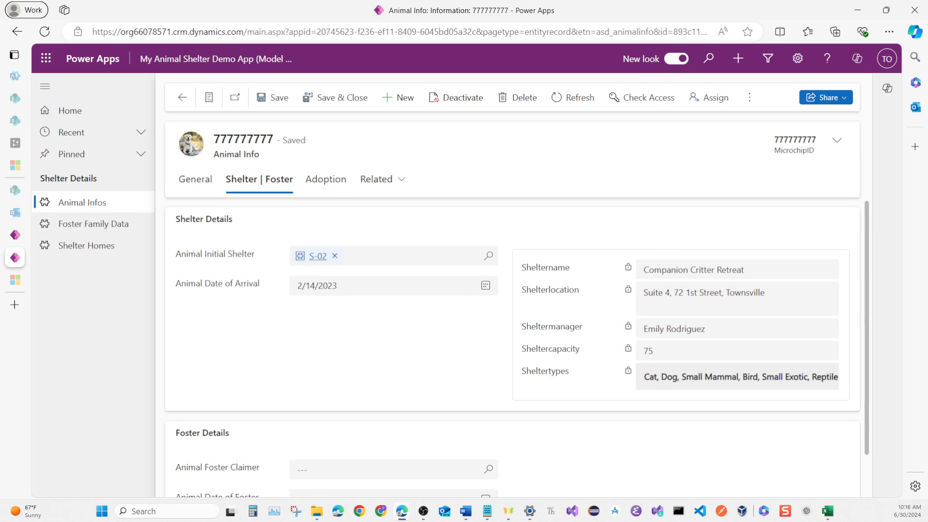
pyautogui.scroll(-1, 512, 314)
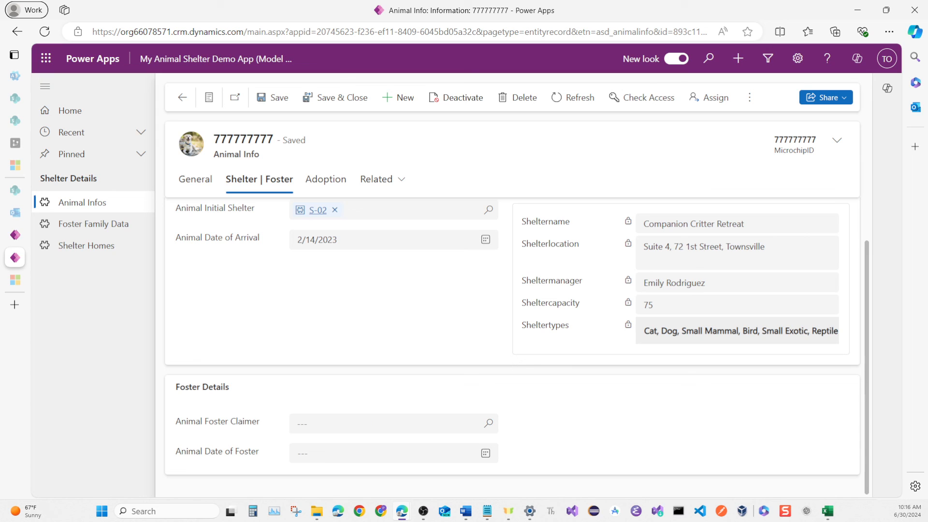
pyautogui.click(327, 180)
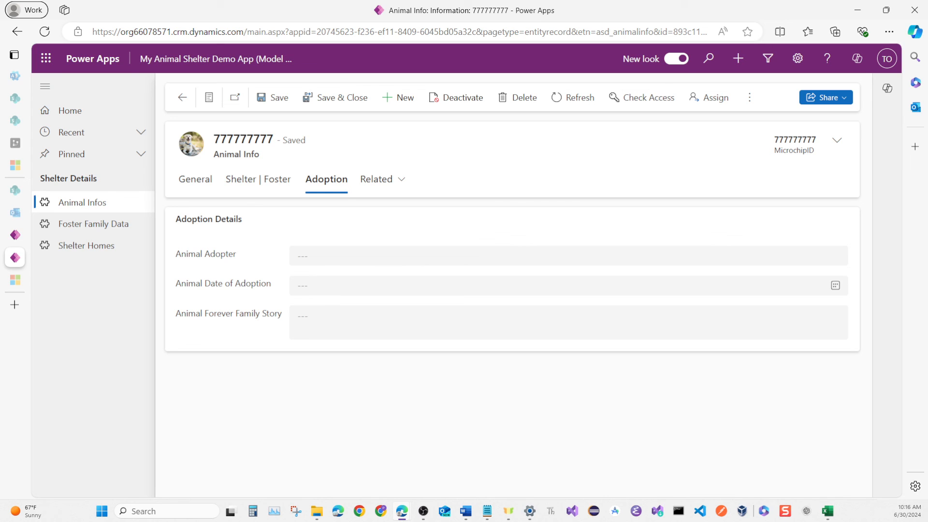
pyautogui.click(196, 179)
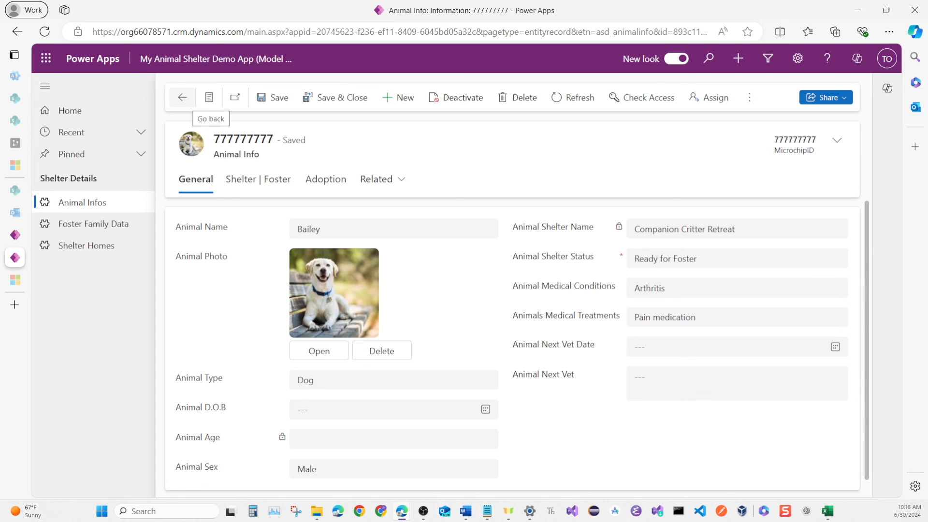
# Return to the Active Animal Infos list and open the record of the dog Chloe.
pyautogui.click(182, 97)
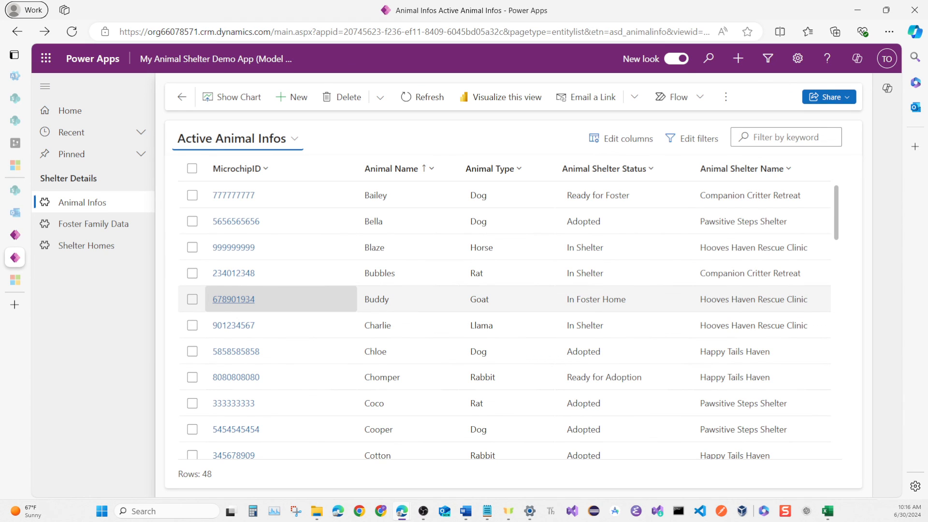
pyautogui.scroll(-2, 234, 305)
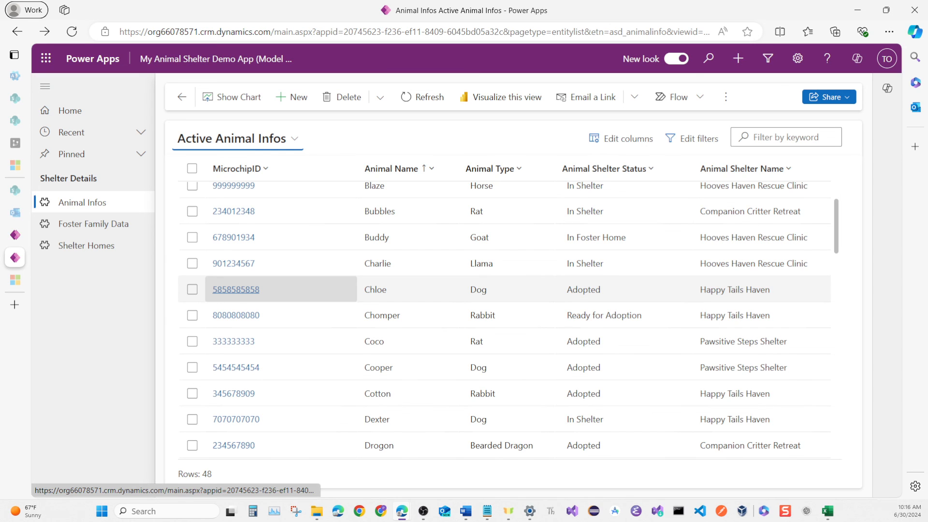
pyautogui.click(223, 289)
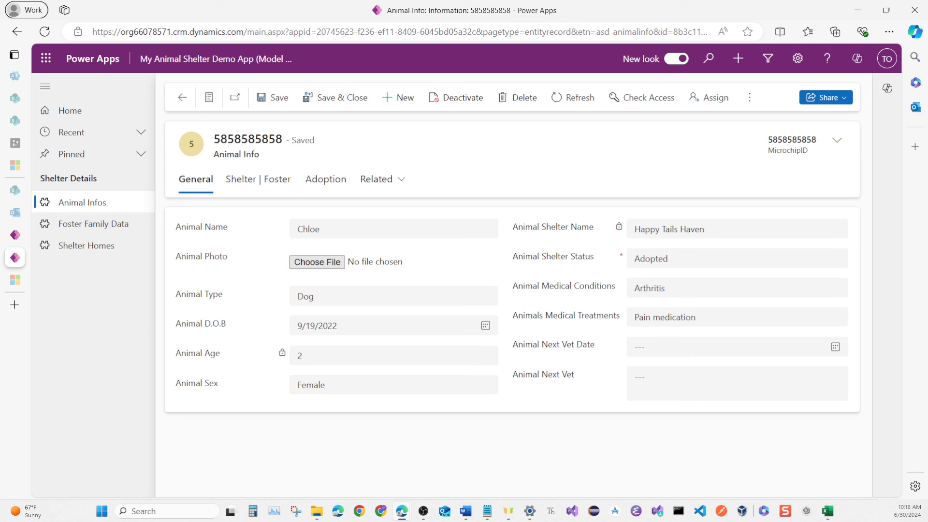
# Upload the chloe image from the Images fo Shelter App folder as Chloe's Animal Photo and save the record.
pyautogui.click(317, 262)
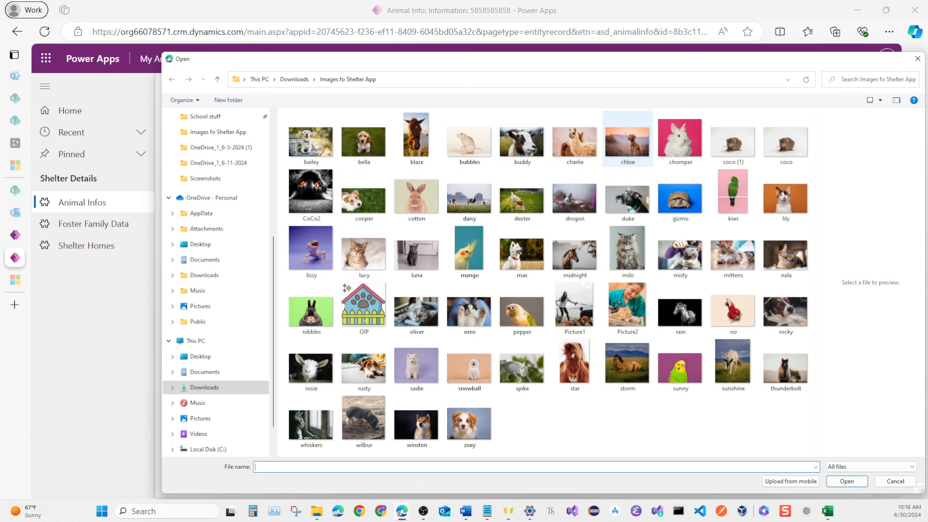
pyautogui.click(627, 141)
pyautogui.click(847, 481)
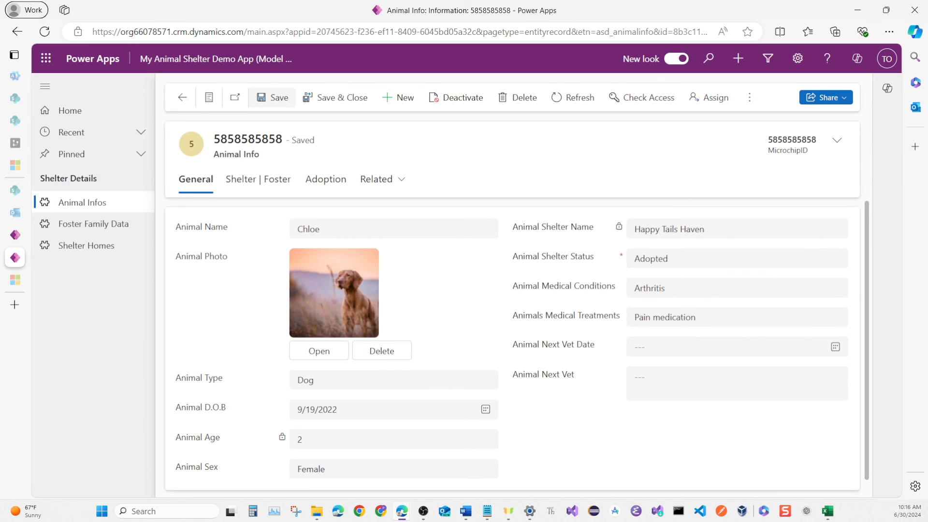
pyautogui.click(273, 98)
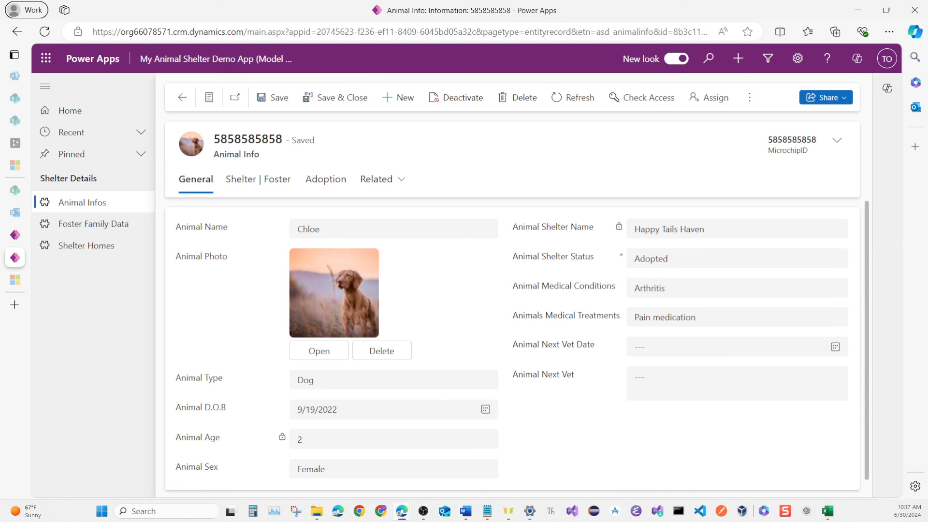
# Review Chloe's Shelter | Foster and Adoption details, and return to the General details.
pyautogui.scroll(-1, 517, 346)
pyautogui.click(259, 179)
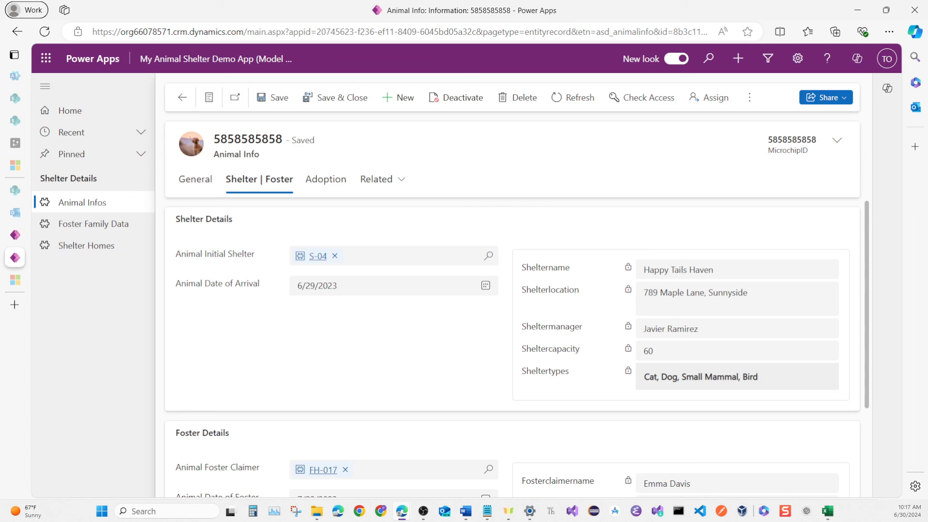
pyautogui.scroll(-3, 513, 348)
pyautogui.scroll(3, 512, 348)
pyautogui.scroll(-1, 512, 339)
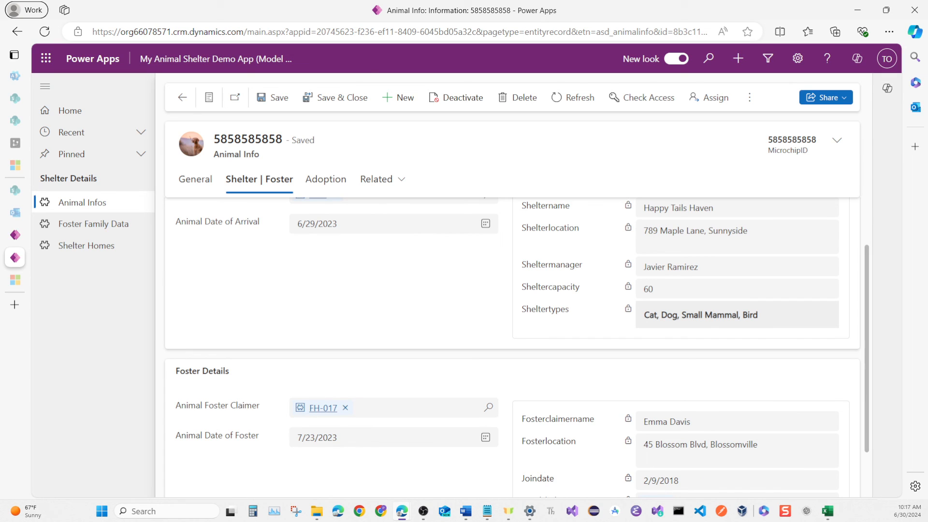
pyautogui.scroll(-1, 512, 347)
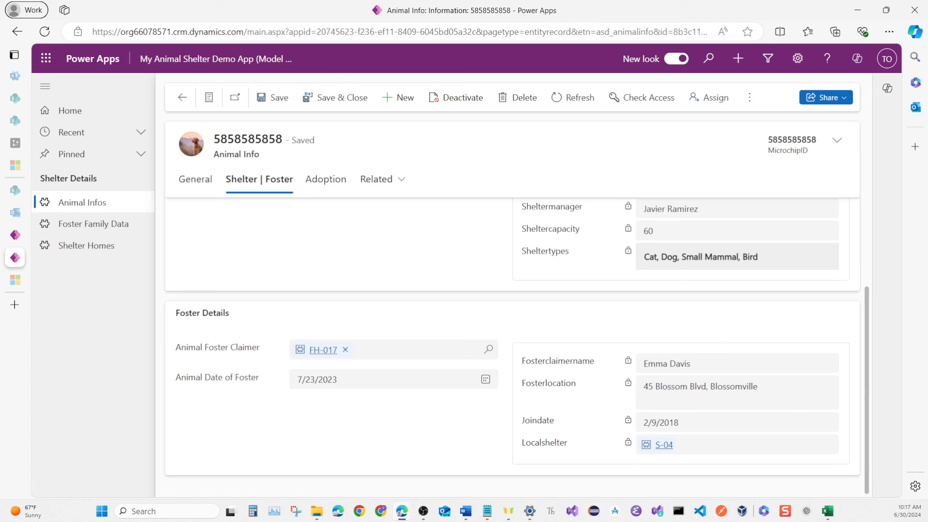
pyautogui.click(326, 180)
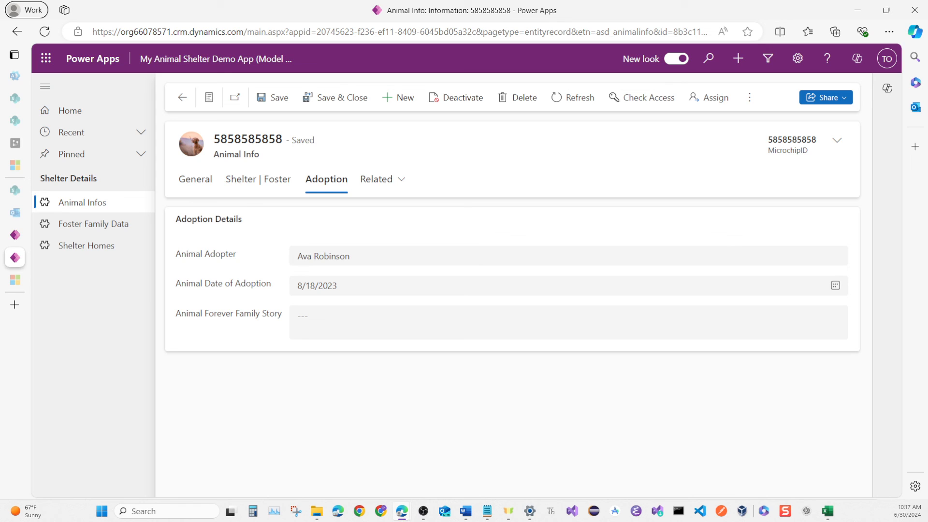
pyautogui.click(196, 180)
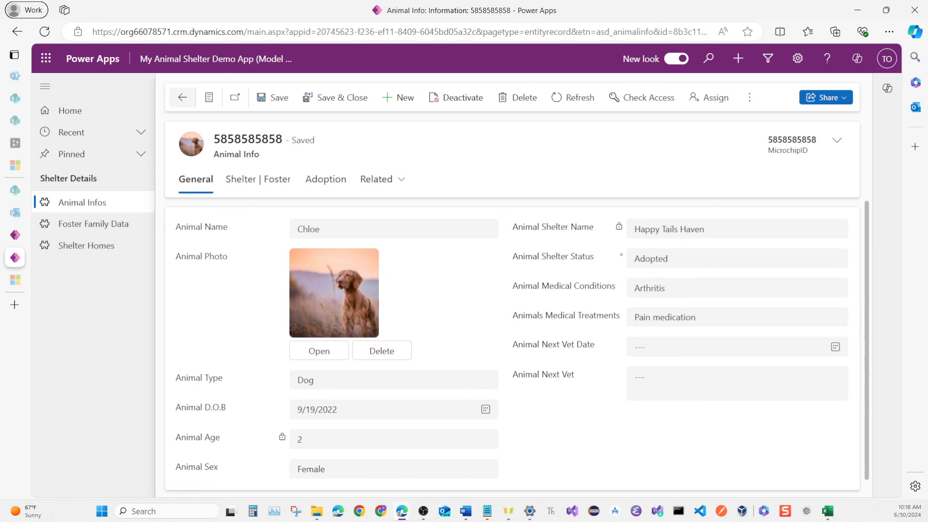
# Go back to the Active Animal Infos list, reopen Chloe's record, and save and close it.
pyautogui.click(182, 98)
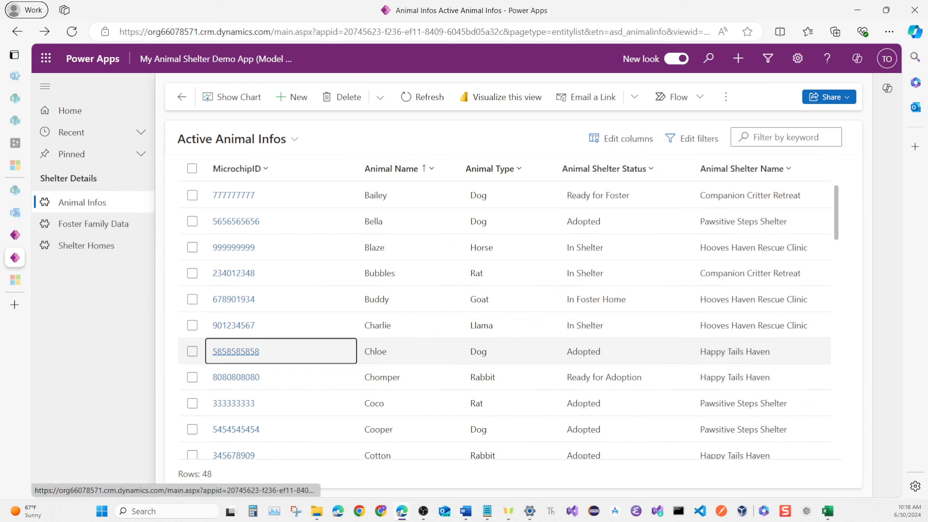
pyautogui.click(236, 351)
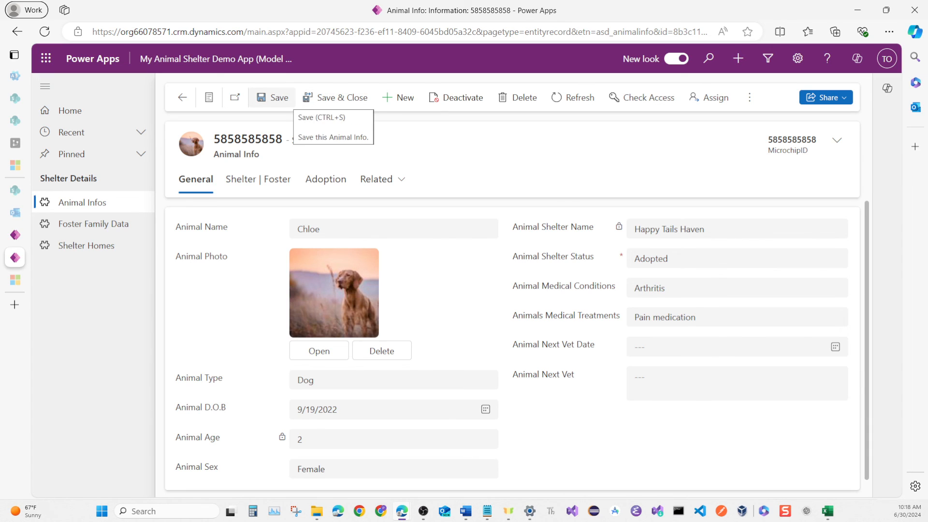
pyautogui.click(324, 98)
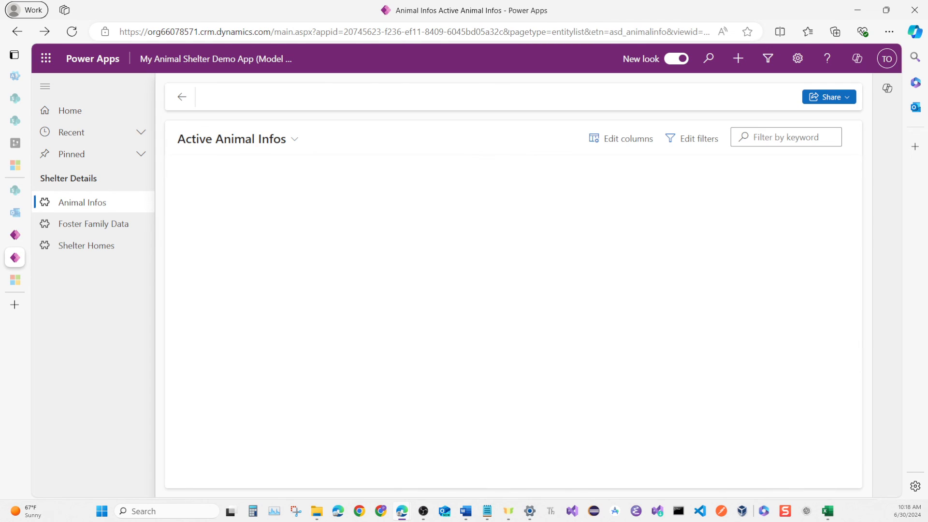
# Browse the animal records in the Active Animal Infos list and return to its beginning.
pyautogui.press('Down')
pyautogui.press('Up')
pyautogui.press('Up')
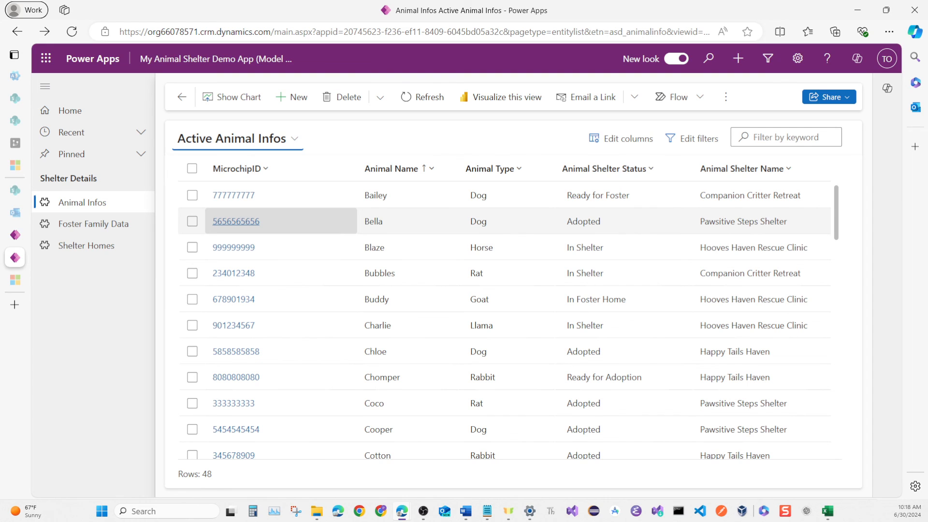
pyautogui.press('Down')
pyautogui.press('Down')
pyautogui.press('Down')
pyautogui.press('Down')
pyautogui.press('Down')
pyautogui.press('Down')
pyautogui.press('Down')
pyautogui.press('Down')
pyautogui.press('Down')
pyautogui.press('Down')
pyautogui.press('Down')
pyautogui.press('Down')
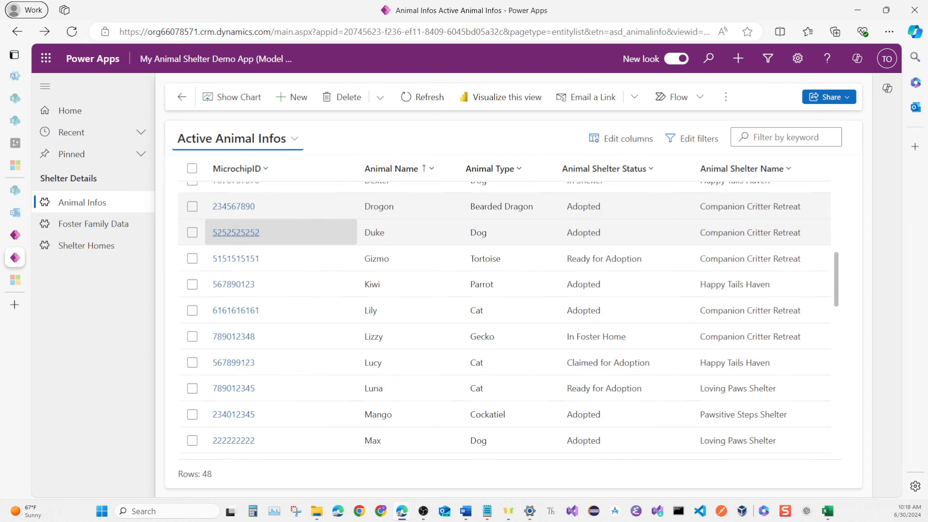
pyautogui.press('Down')
pyautogui.press('Up')
pyautogui.press('Up')
pyautogui.press('Up')
pyautogui.press('Up')
pyautogui.press('Up')
pyautogui.press('Up')
pyautogui.press('Up')
pyautogui.press('Up')
pyautogui.press('Up')
pyautogui.press('Up')
pyautogui.press('Up')
pyautogui.press('Up')
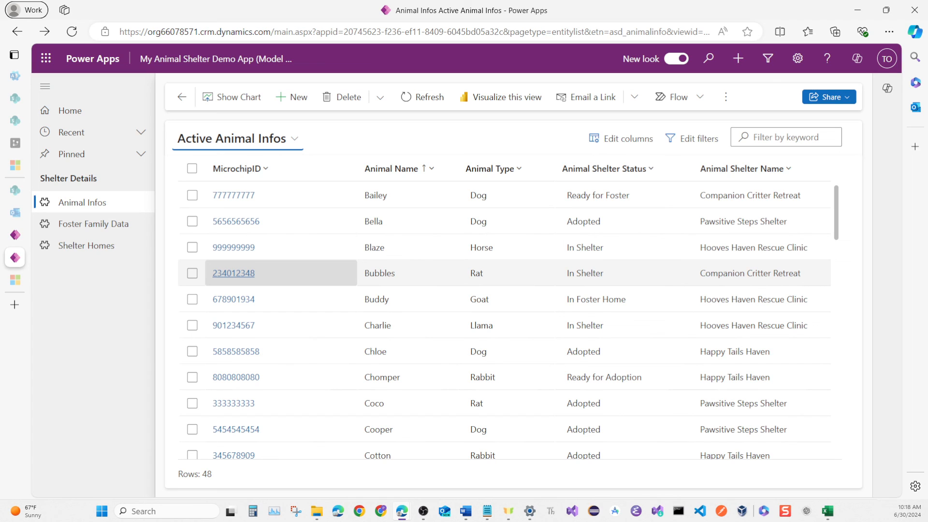
pyautogui.press('Up')
pyautogui.press('Down')
pyautogui.press('Down')
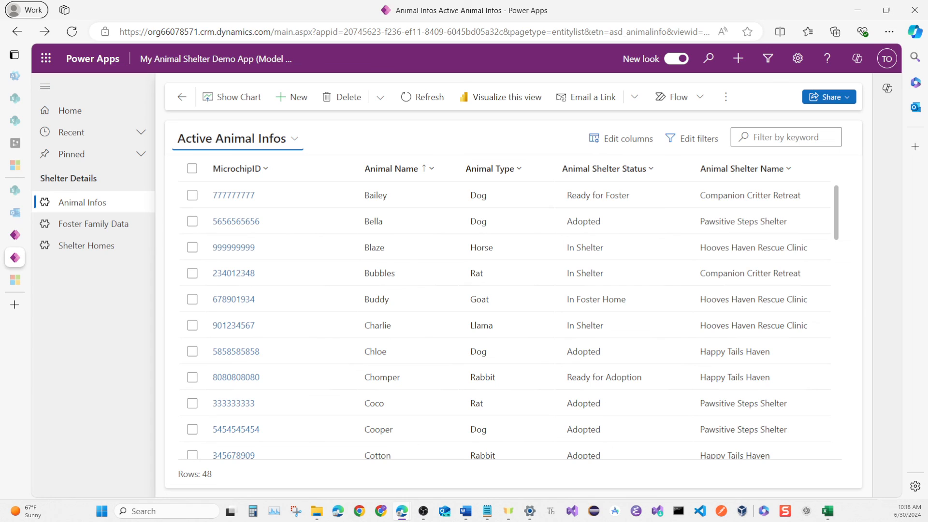
pyautogui.click(762, 325)
pyautogui.press('Up')
pyautogui.press('Up')
pyautogui.press('Up')
pyautogui.press('Up')
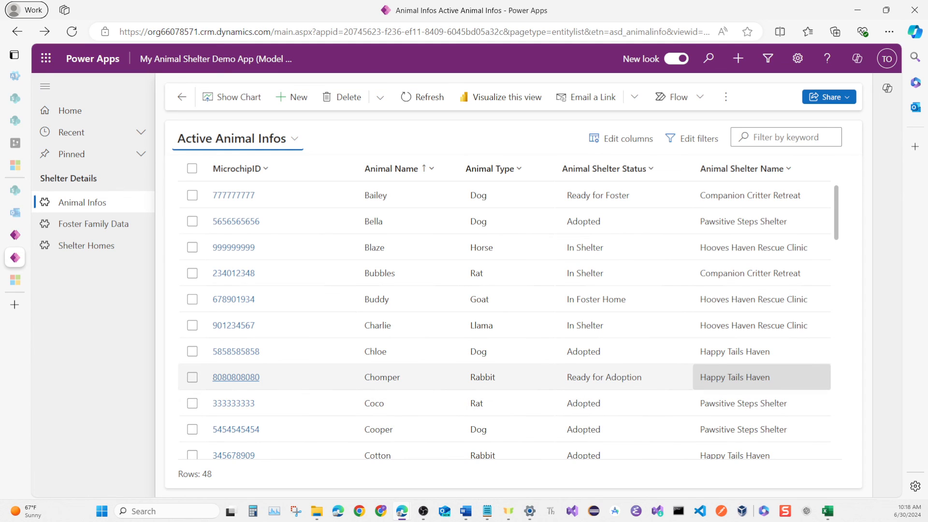
pyautogui.press('Left')
pyautogui.press('Left')
pyautogui.press('Up')
pyautogui.press('Up')
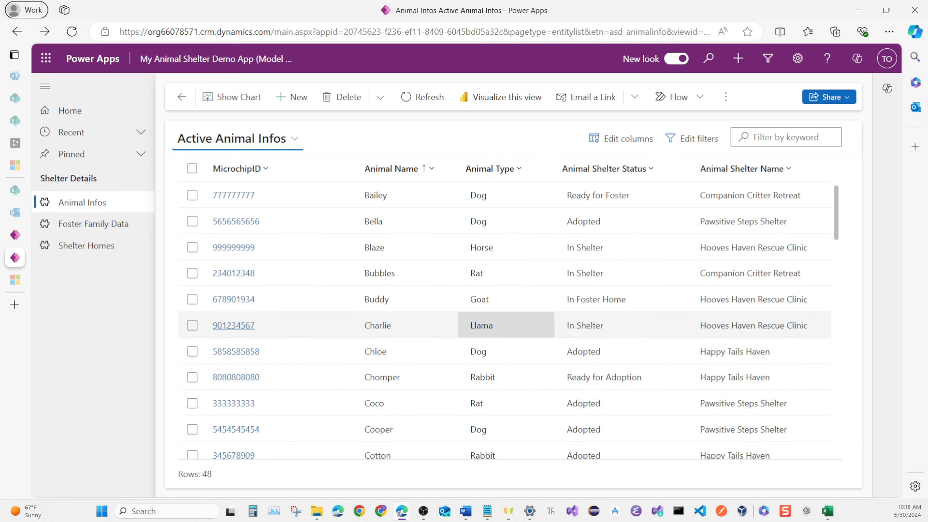
pyautogui.press('Left')
pyautogui.press('Left')
pyautogui.press('Up')
pyautogui.press('Up')
pyautogui.press('Up')
pyautogui.press('Up')
pyautogui.press('Down')
pyautogui.press('Right')
pyautogui.press('Down')
pyautogui.press('Down')
pyautogui.press('Down')
pyautogui.press('Right')
pyautogui.press('Right')
pyautogui.press('Right')
pyautogui.press('Escape')
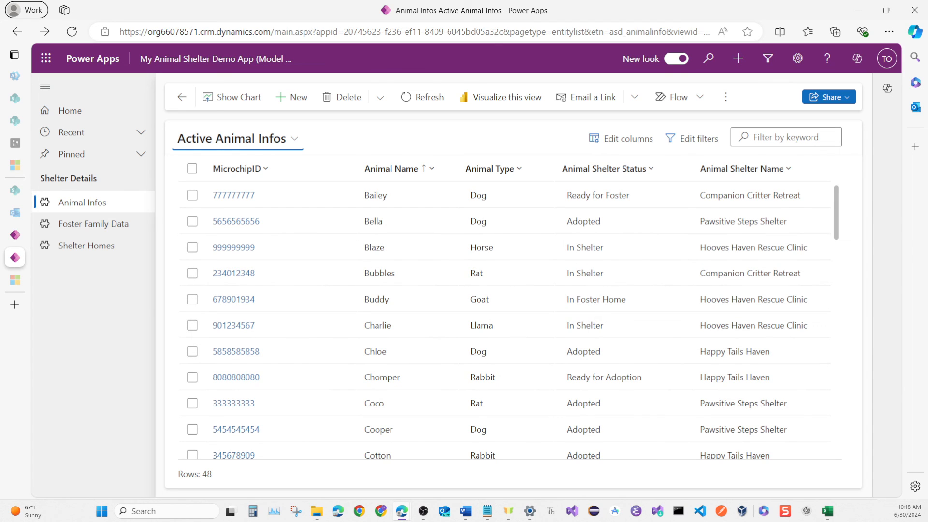